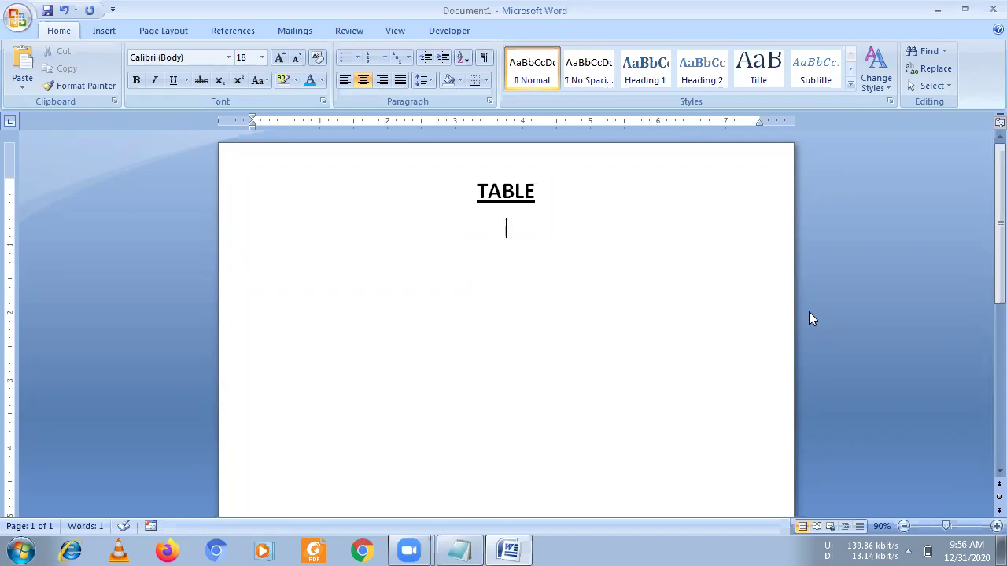
Zoom the page view in, then bring it back to 100%
click(995, 526)
click(995, 526)
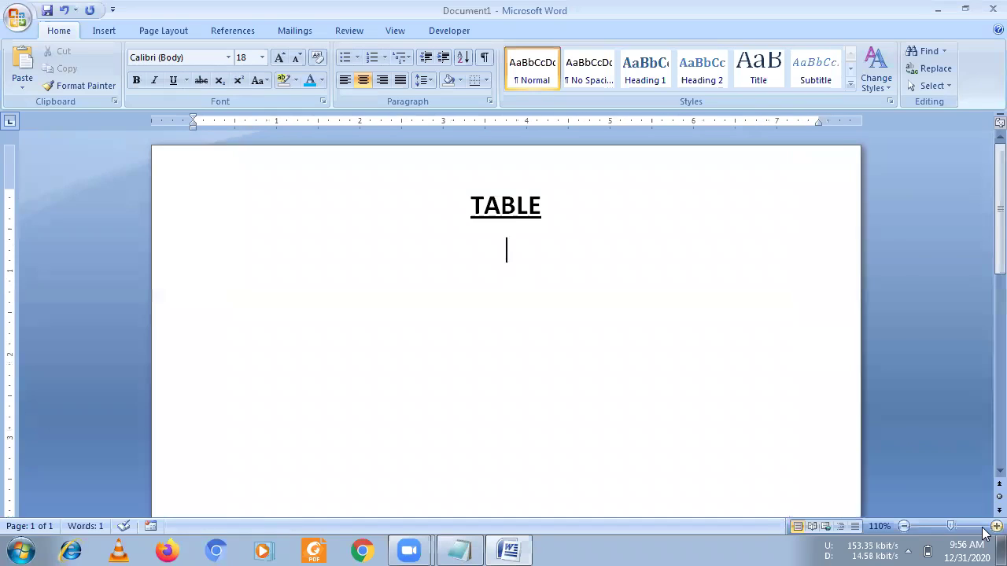
click(984, 531)
click(985, 531)
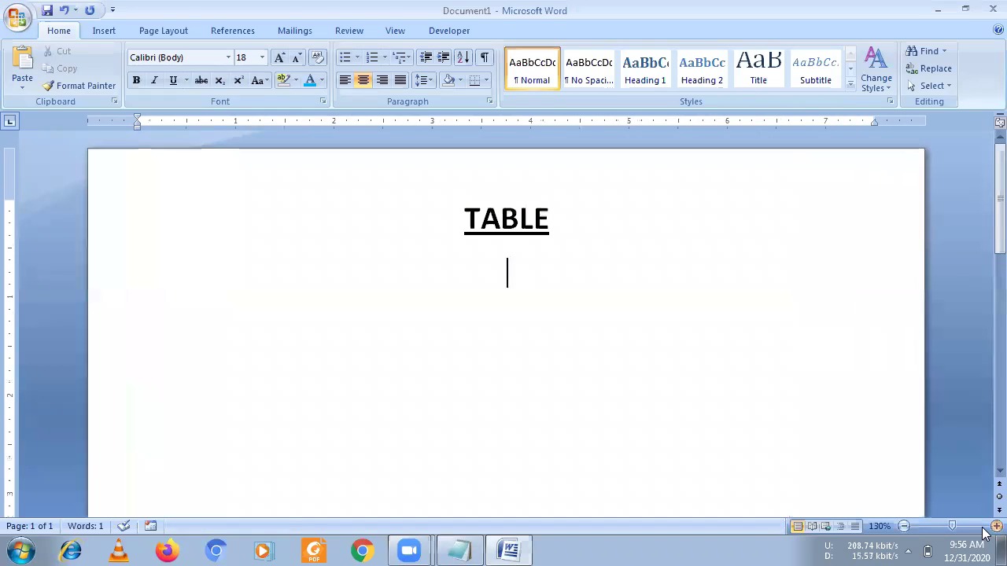
click(906, 527)
click(906, 527)
click(904, 527)
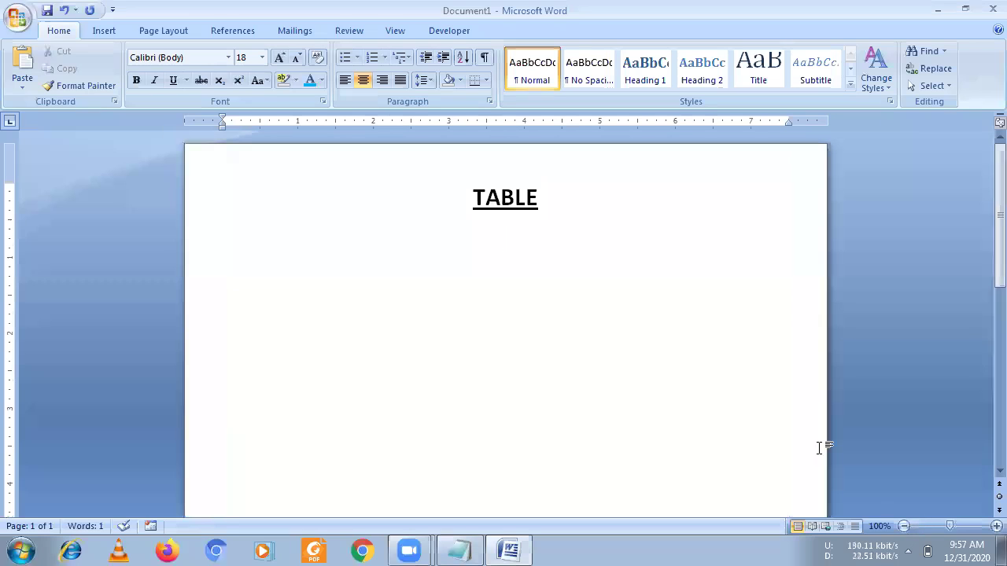
Open the Table insertion choices on the Insert tab
click(102, 31)
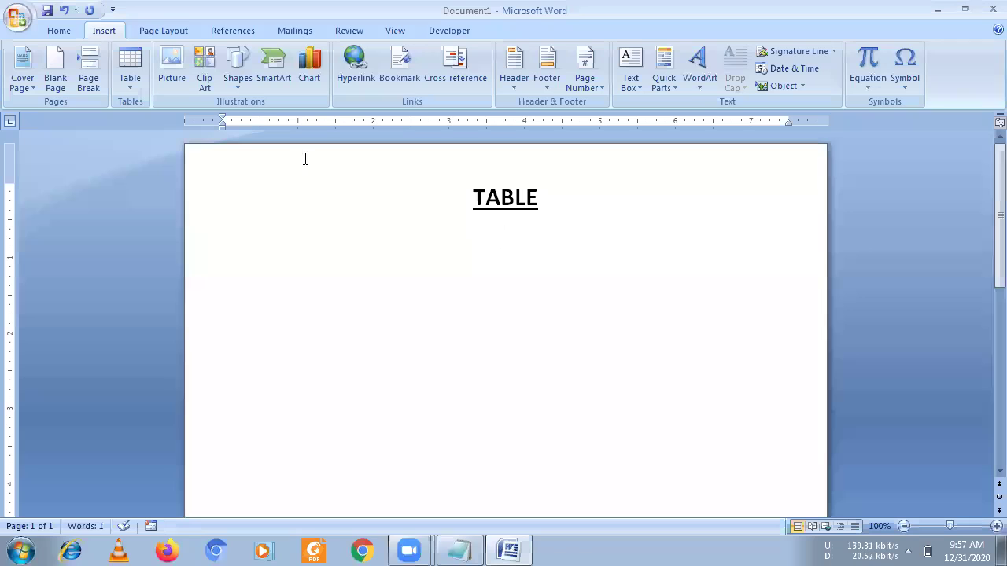
click(129, 87)
click(129, 86)
click(129, 86)
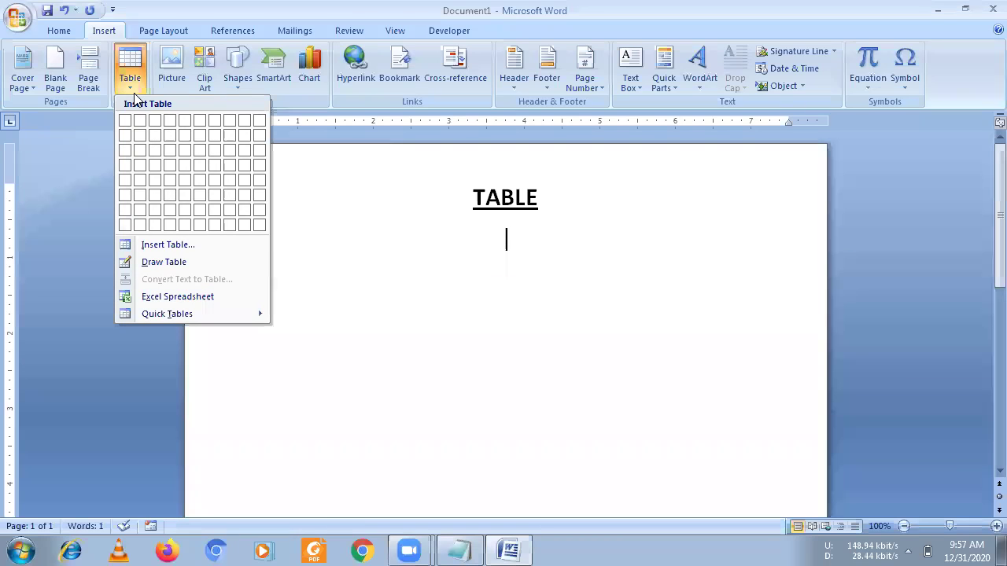
Insert a 4-column, 3-row table from the grid and place the cursor below it
click(134, 85)
click(134, 84)
click(174, 156)
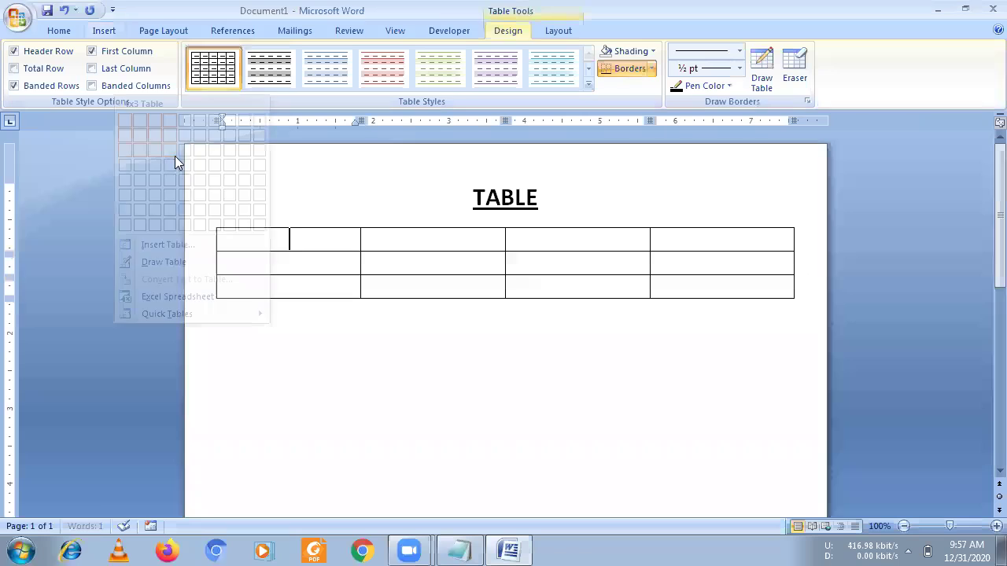
mouse_move(288, 239)
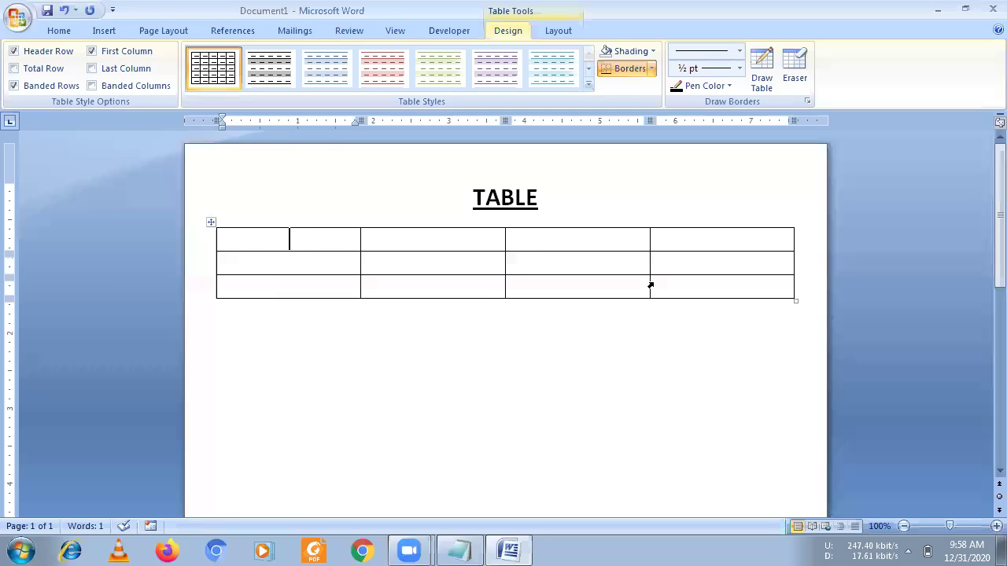
click(304, 349)
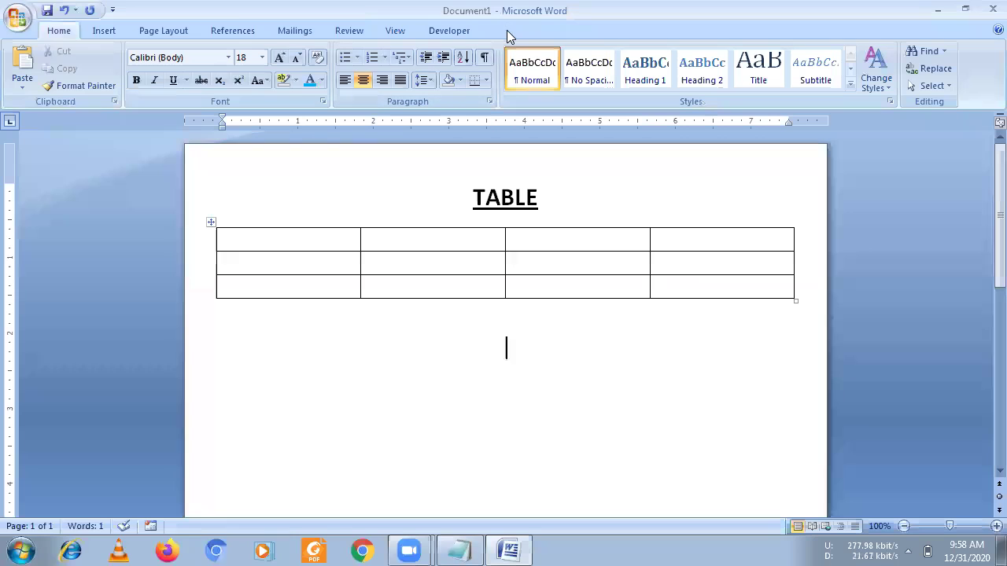
Look over the Table Tools Design and Layout options for the first table
click(332, 240)
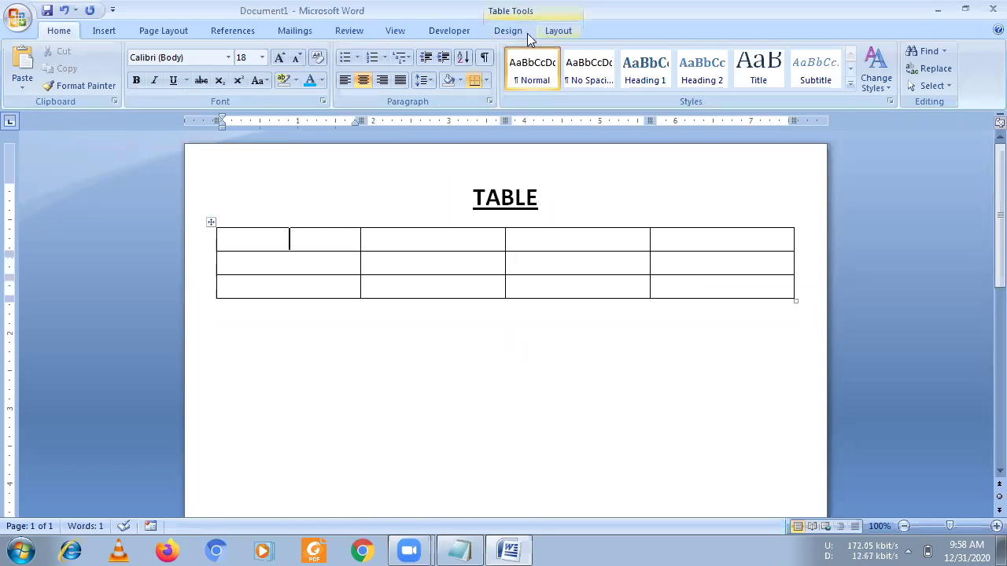
click(511, 31)
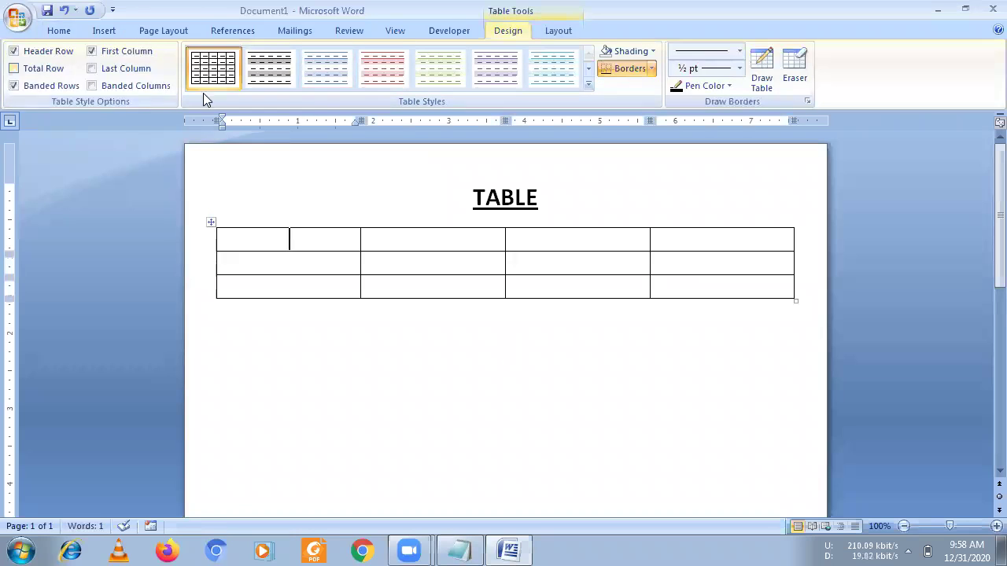
click(562, 30)
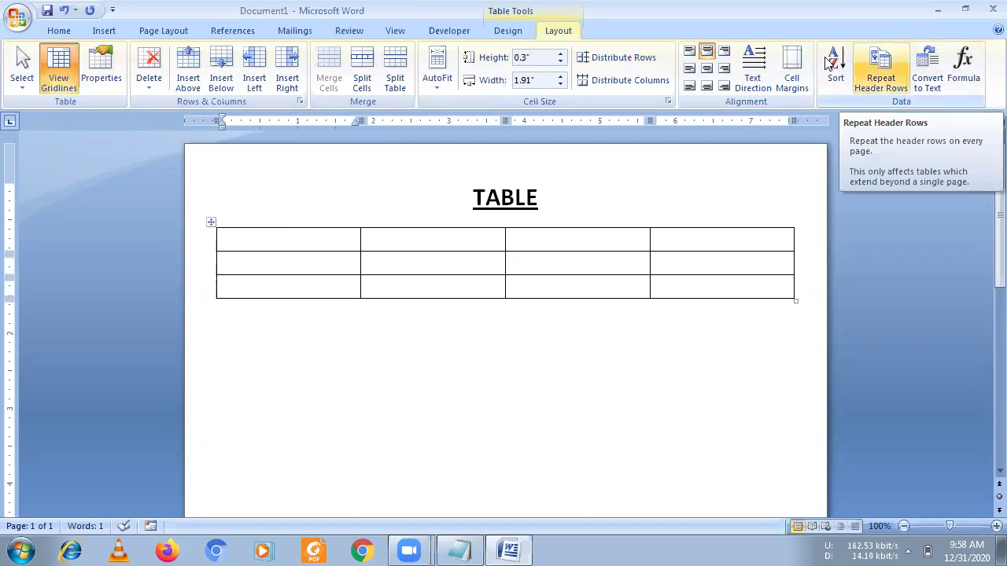
From the line below the first table, open the Table insertion choices
click(465, 375)
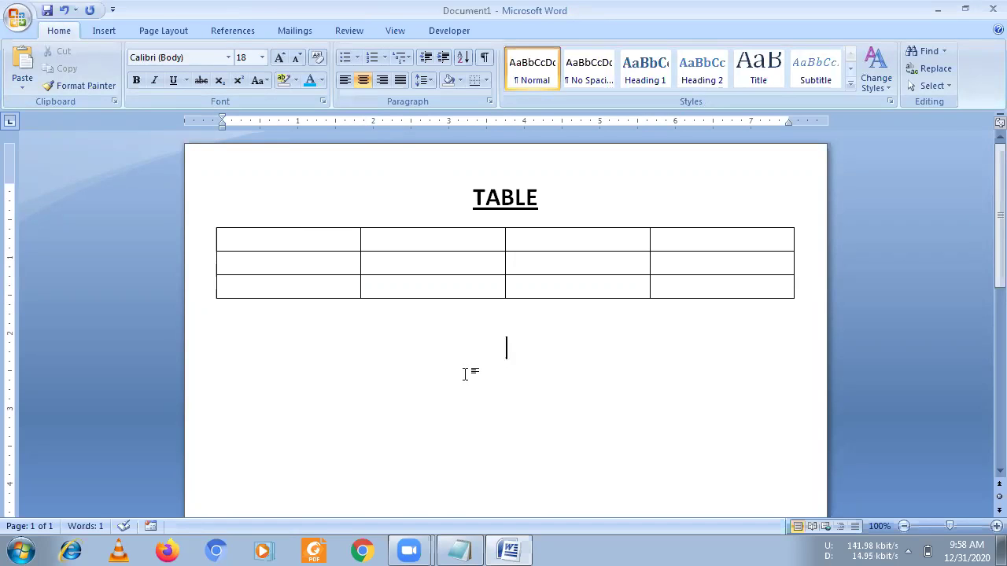
click(114, 31)
click(130, 82)
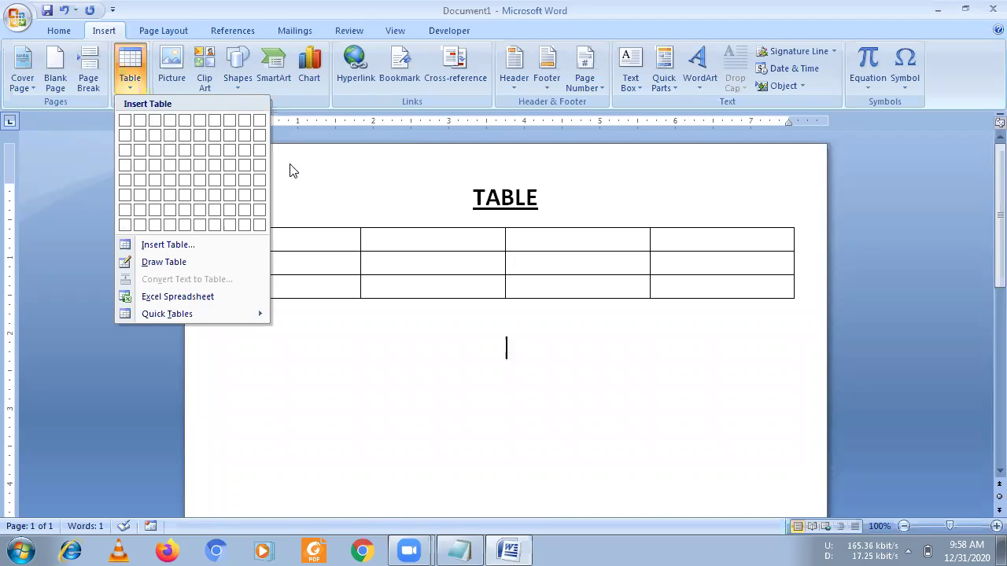
Insert a 5-column, 4-row table through the Insert Table dialog
click(166, 245)
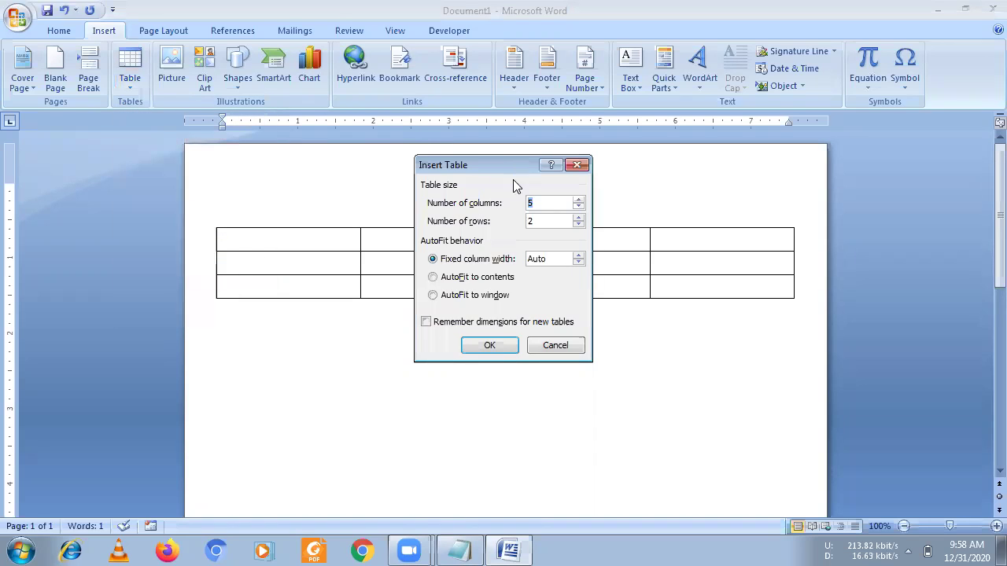
drag(503, 162, 521, 184)
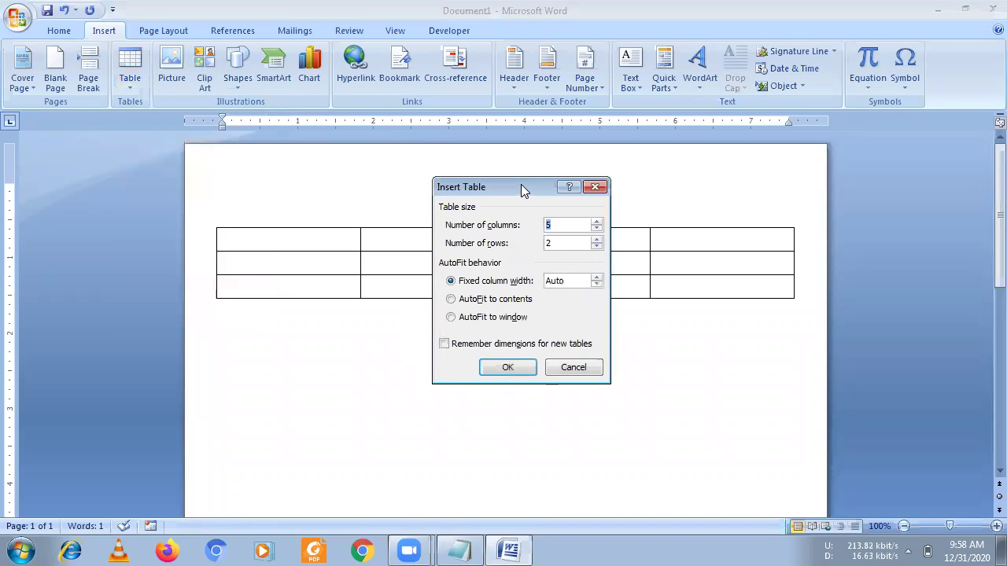
double_click(543, 244)
click(508, 368)
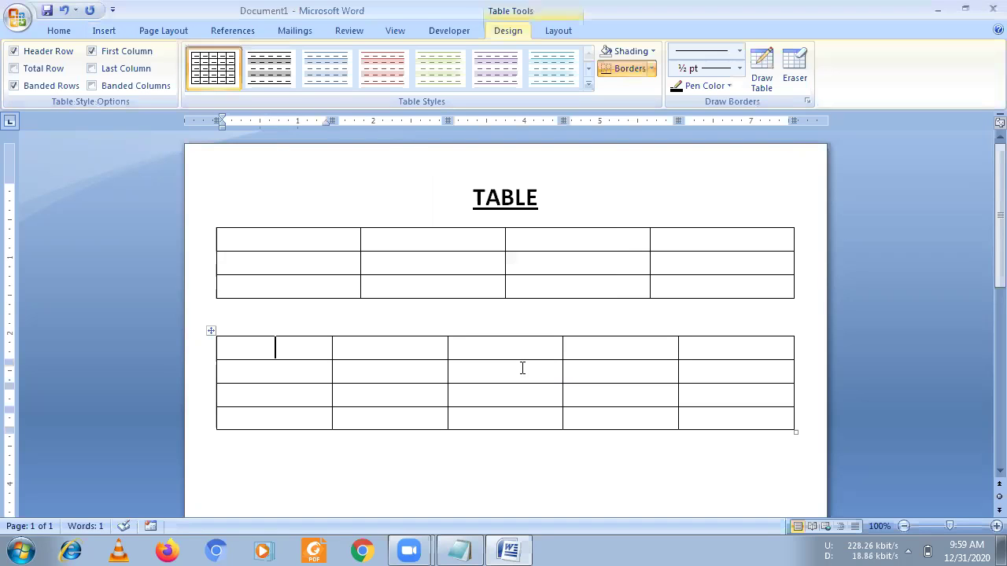
Add a new blank line below the second table
click(284, 370)
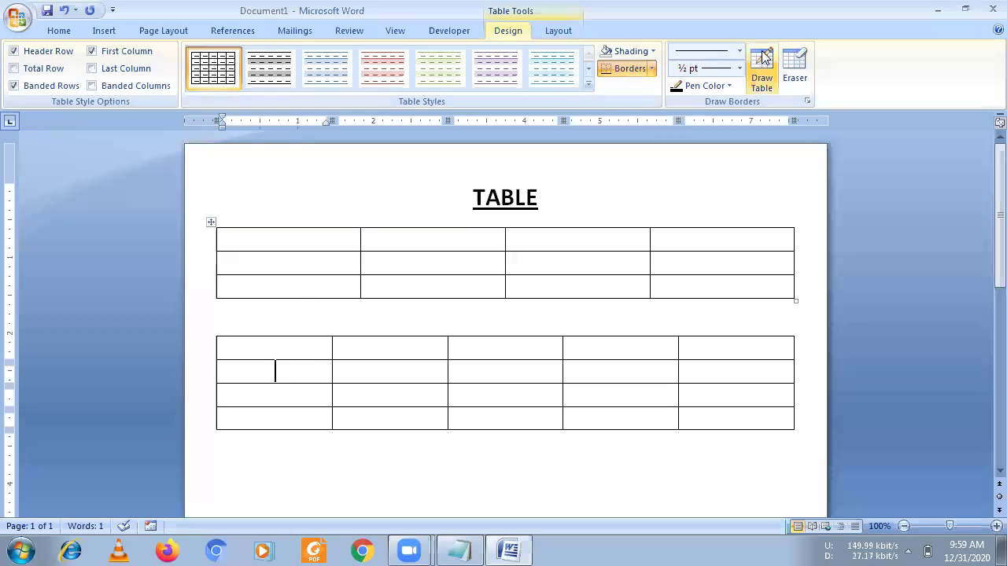
click(775, 86)
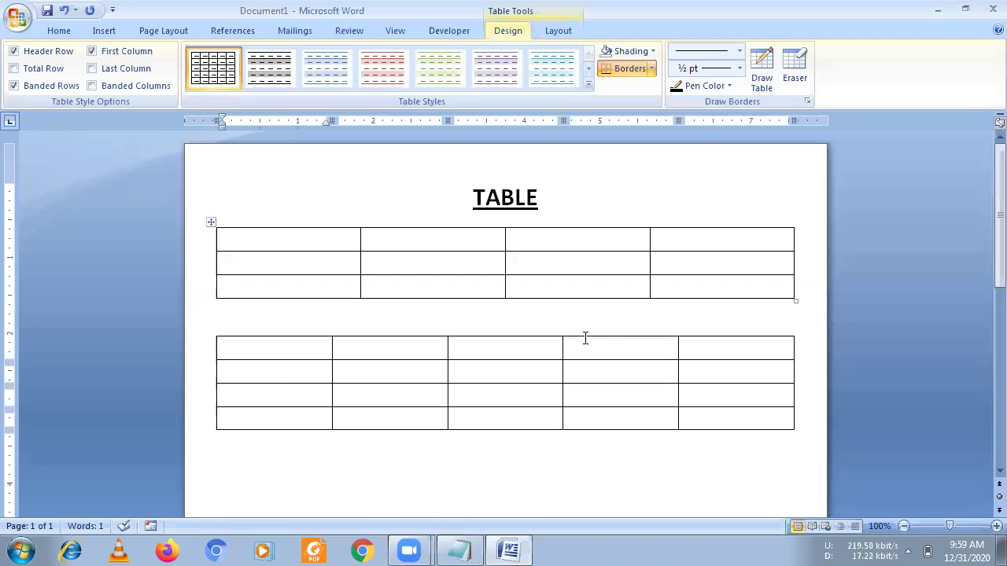
click(464, 349)
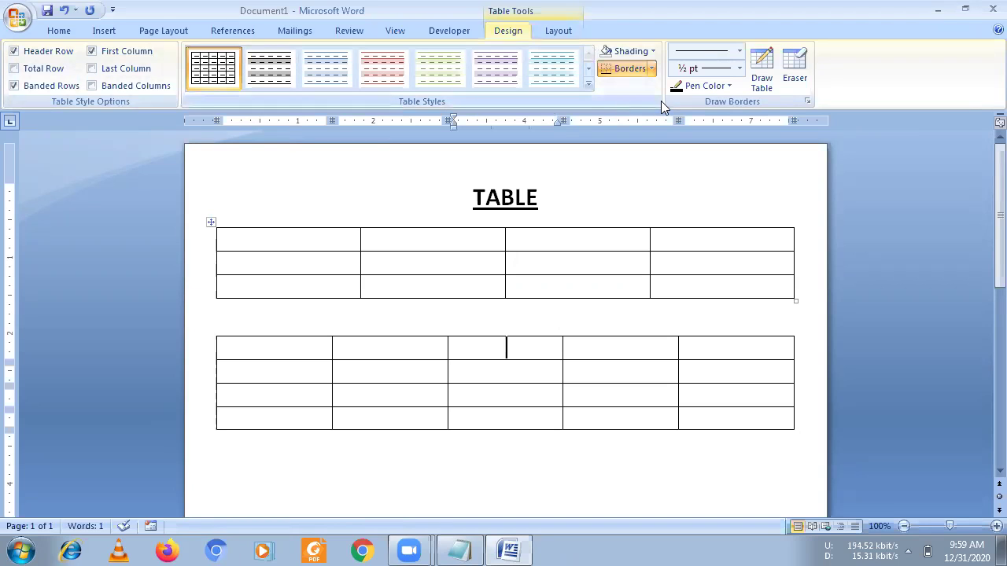
click(511, 463)
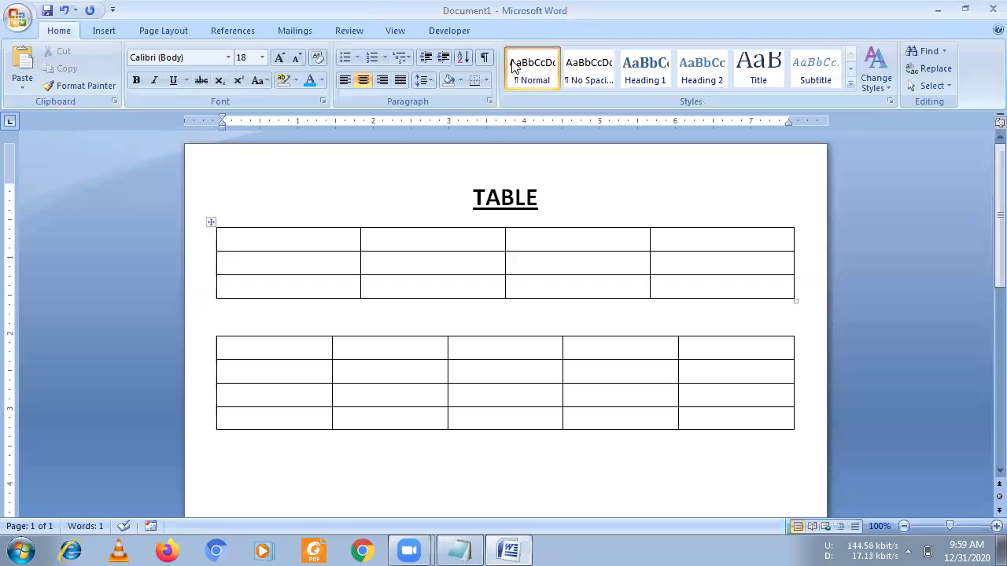
key(Return)
Review the second table's Design and Layout options, then return to the empty line below
click(294, 348)
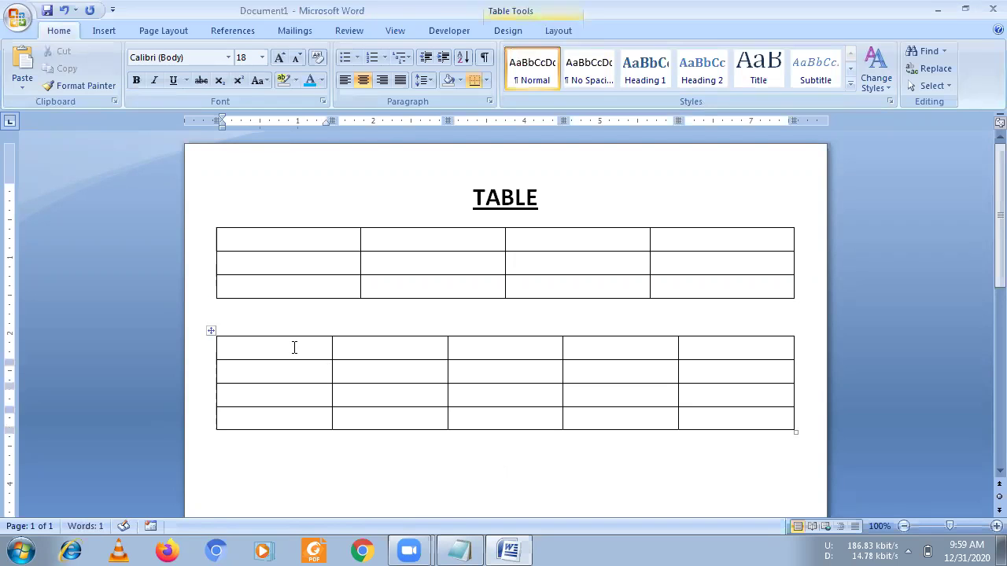
click(503, 30)
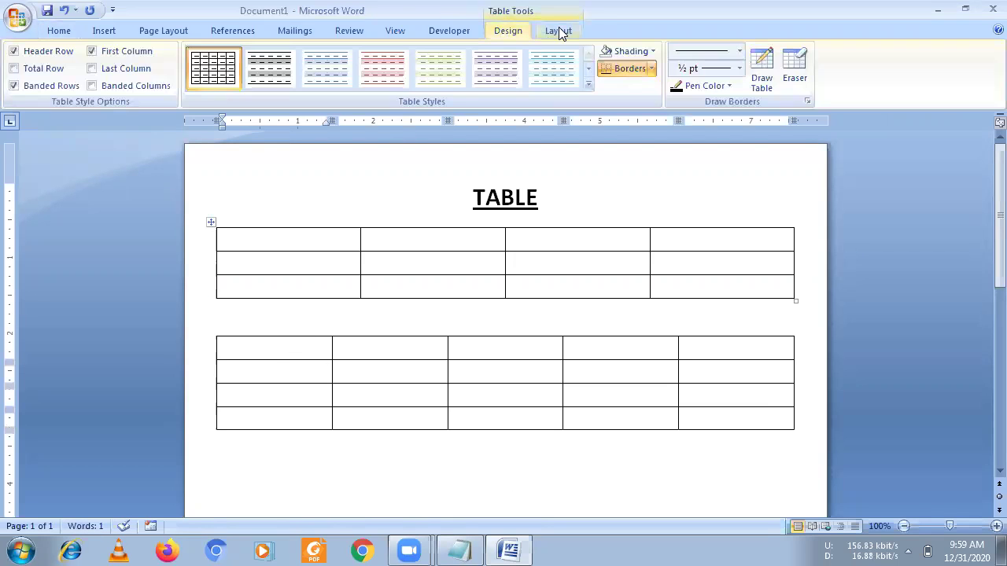
click(559, 29)
click(522, 31)
click(472, 467)
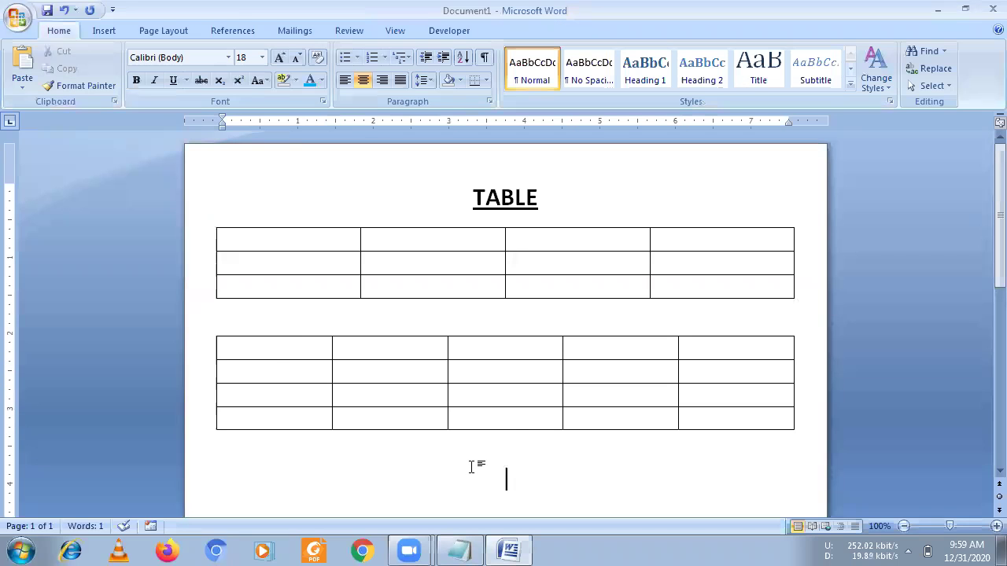
scroll(472, 467, down, 2)
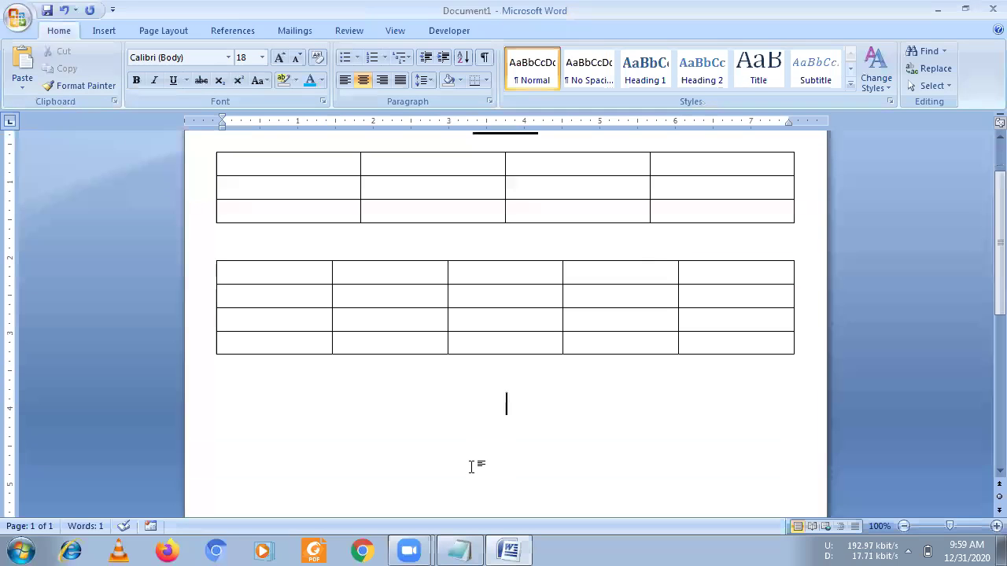
Turn on Draw Table from the Insert tab's Table menu for a pencil pointer
click(106, 32)
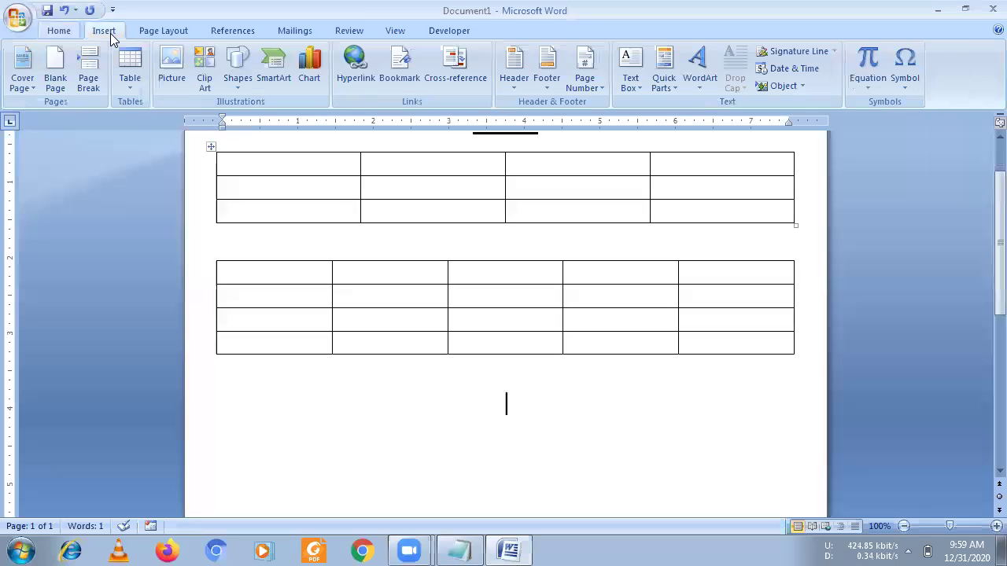
click(127, 83)
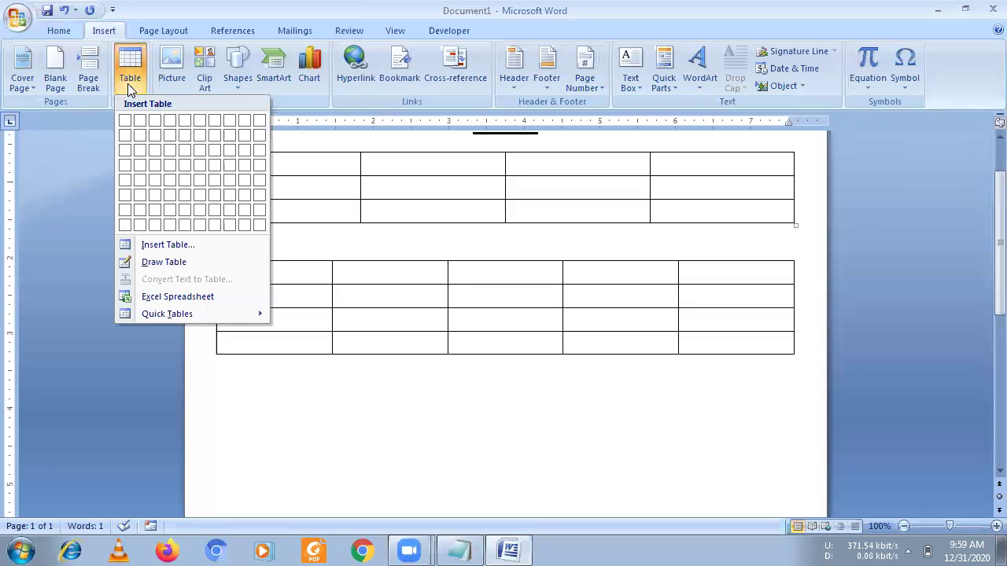
click(173, 264)
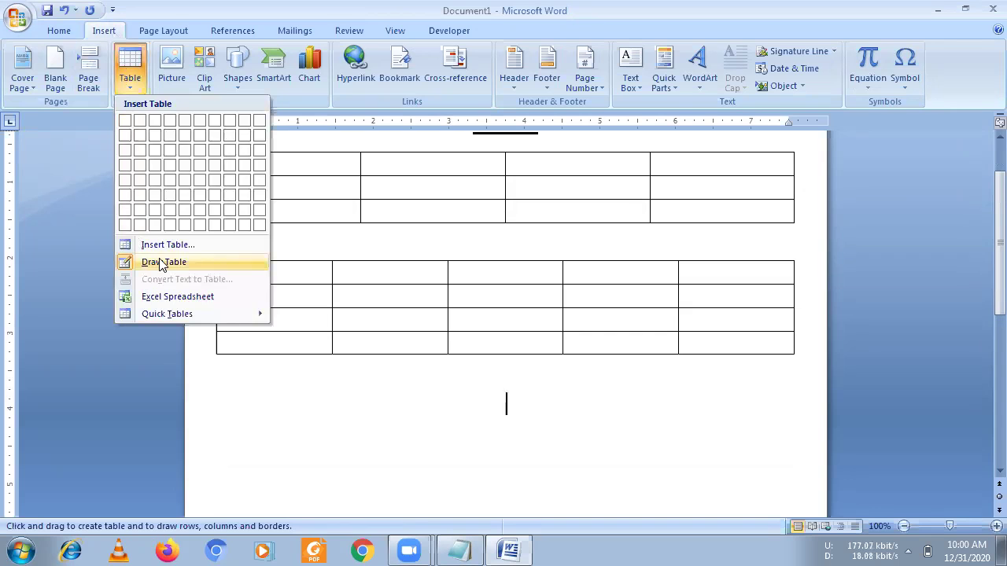
click(244, 406)
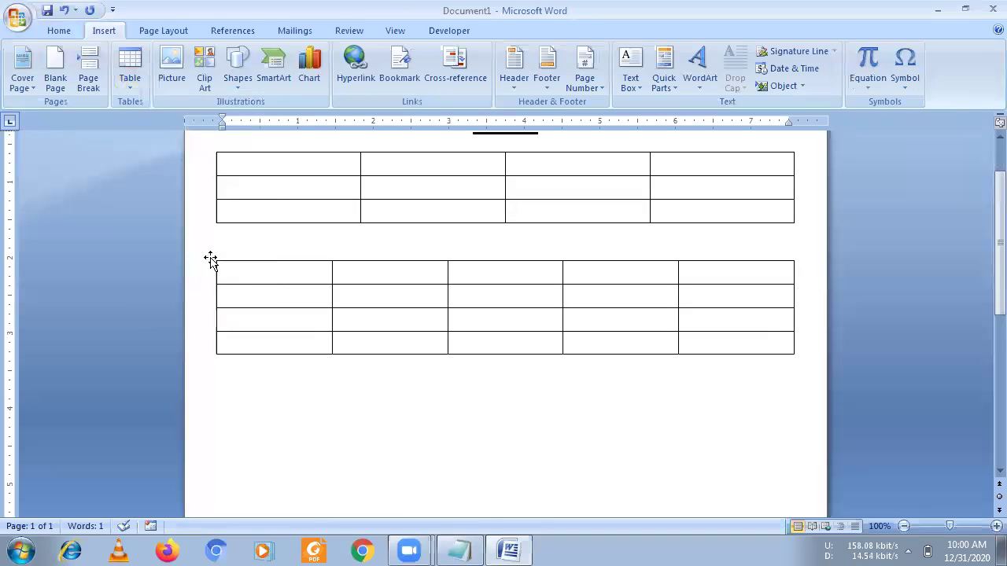
click(130, 71)
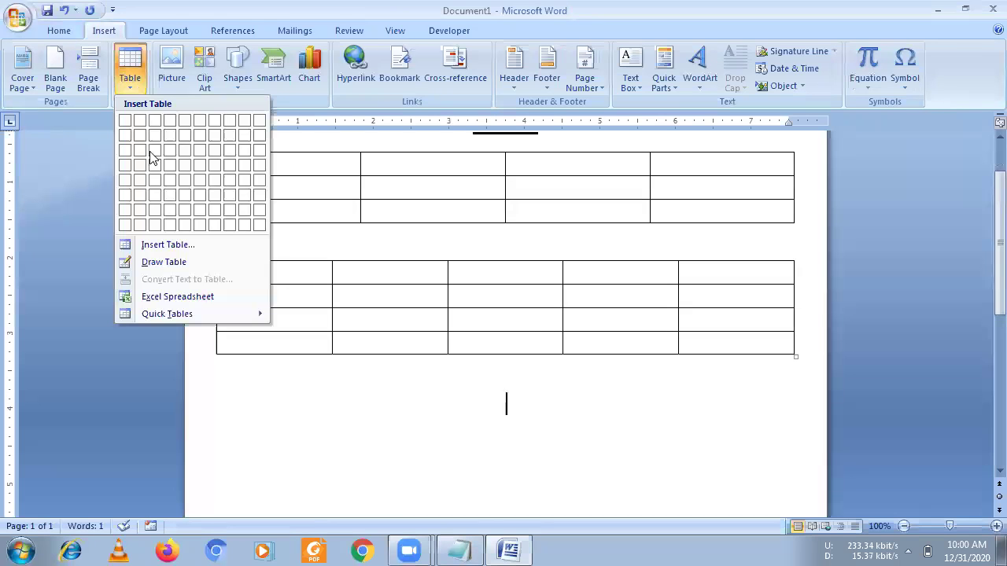
click(159, 263)
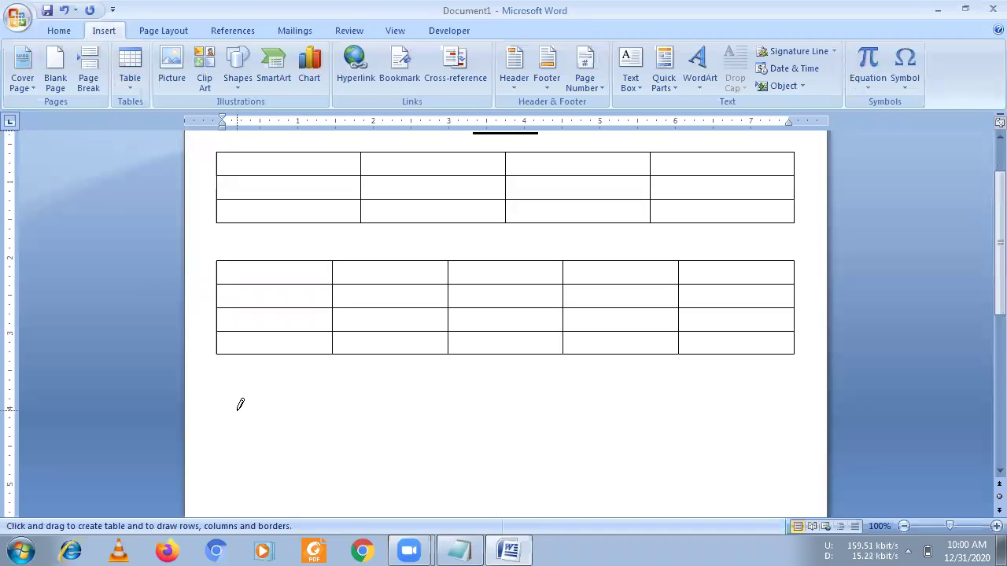
Draw the table outline, a row and column divider, and narrow columns in the lower-left cell
drag(244, 410, 451, 480)
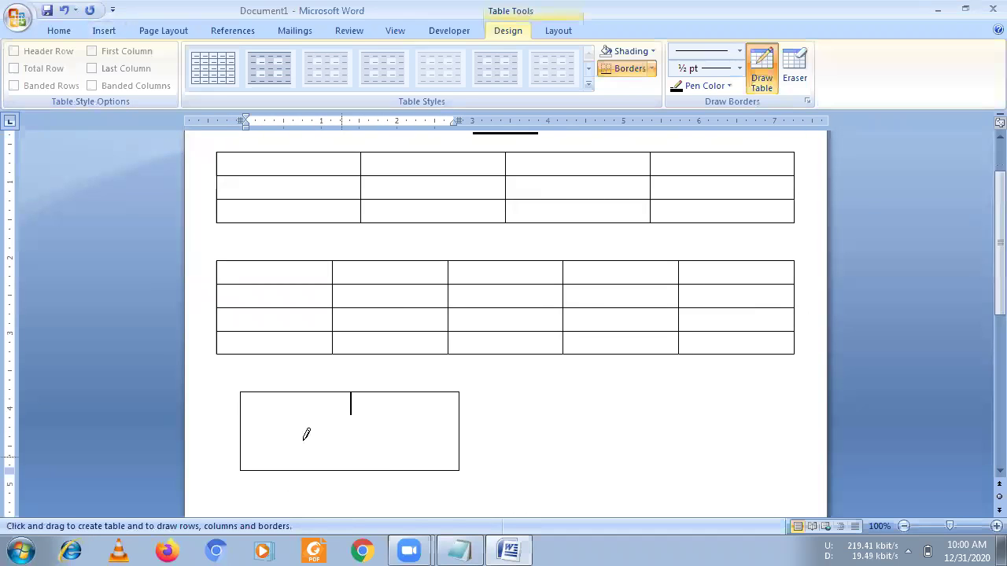
drag(241, 429, 346, 429)
drag(350, 393, 344, 472)
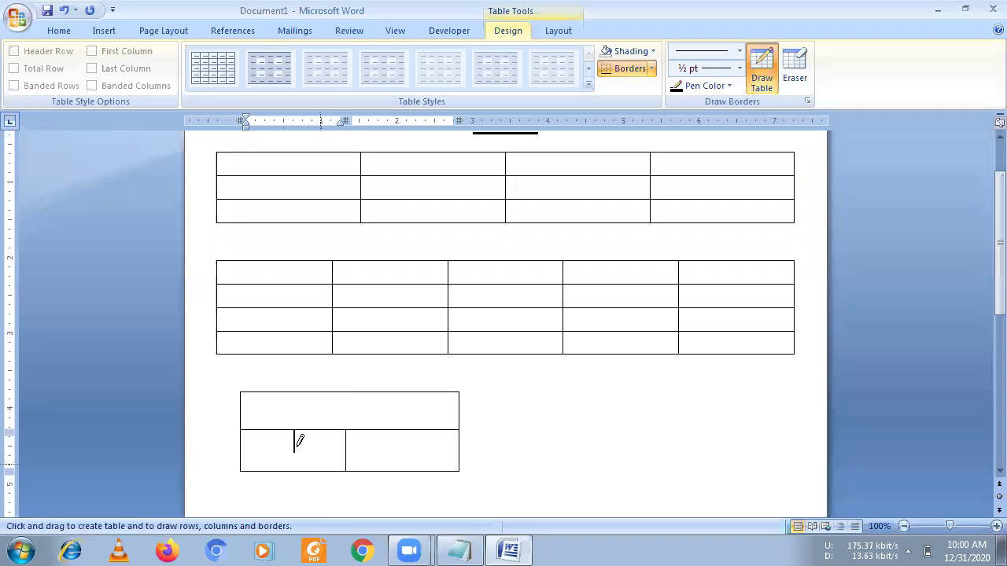
drag(243, 454, 330, 454)
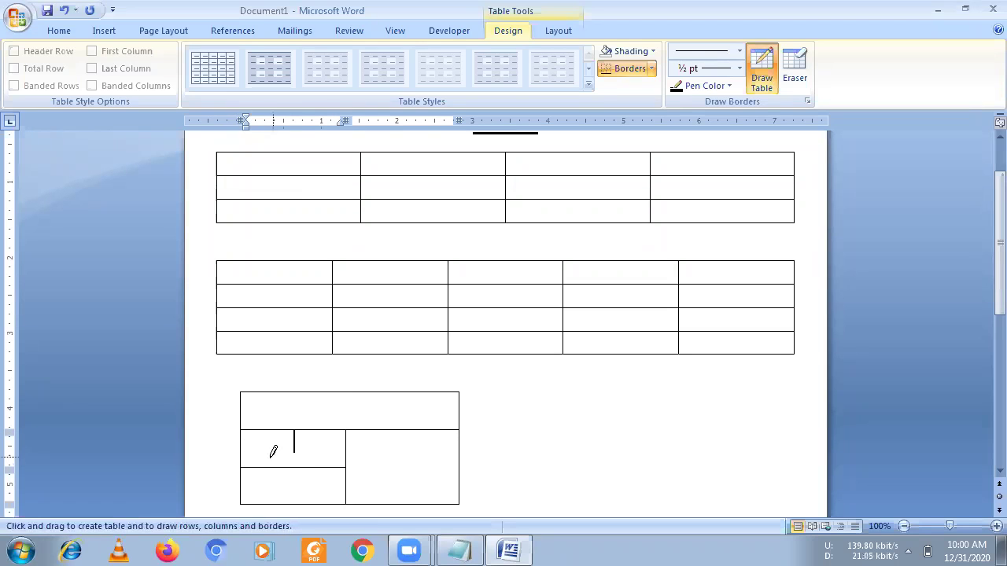
drag(268, 469, 270, 501)
mouse_move(310, 466)
mouse_down()
mouse_move(306, 495)
mouse_move(301, 485)
mouse_up()
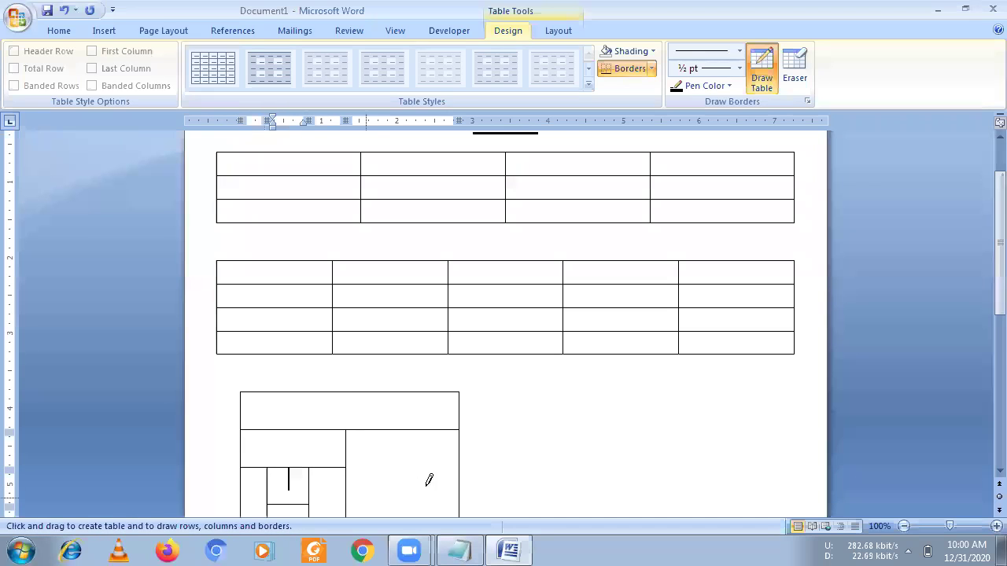
scroll(465, 456, down, 3)
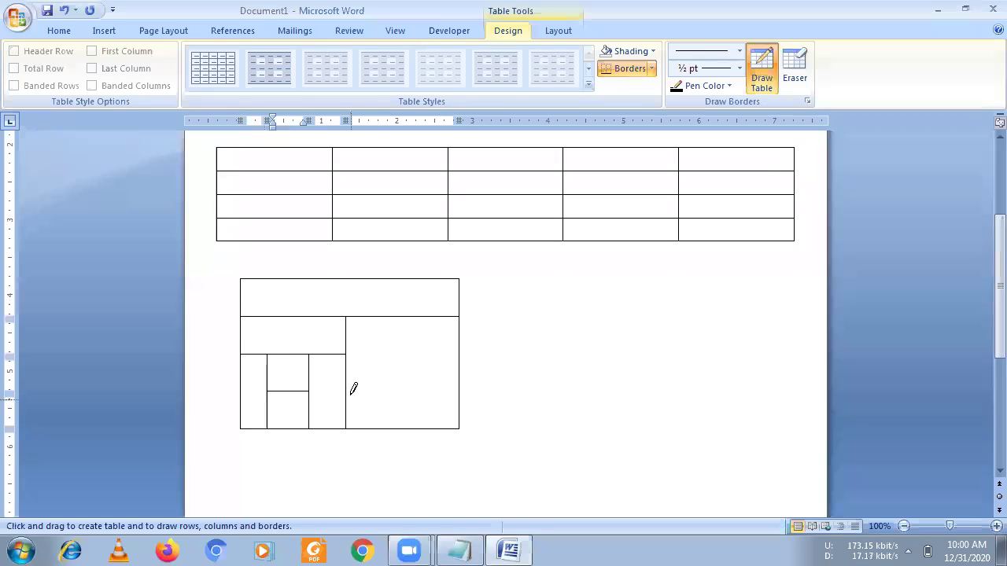
Subdivide the right-hand cells with extra horizontal and vertical border lines
drag(349, 376, 438, 380)
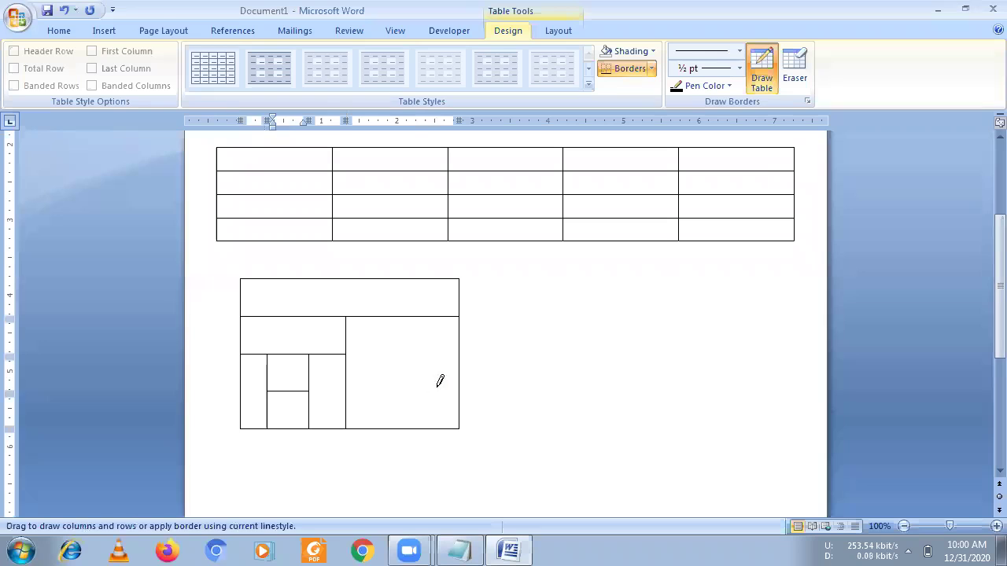
drag(400, 393, 400, 454)
drag(402, 418, 449, 417)
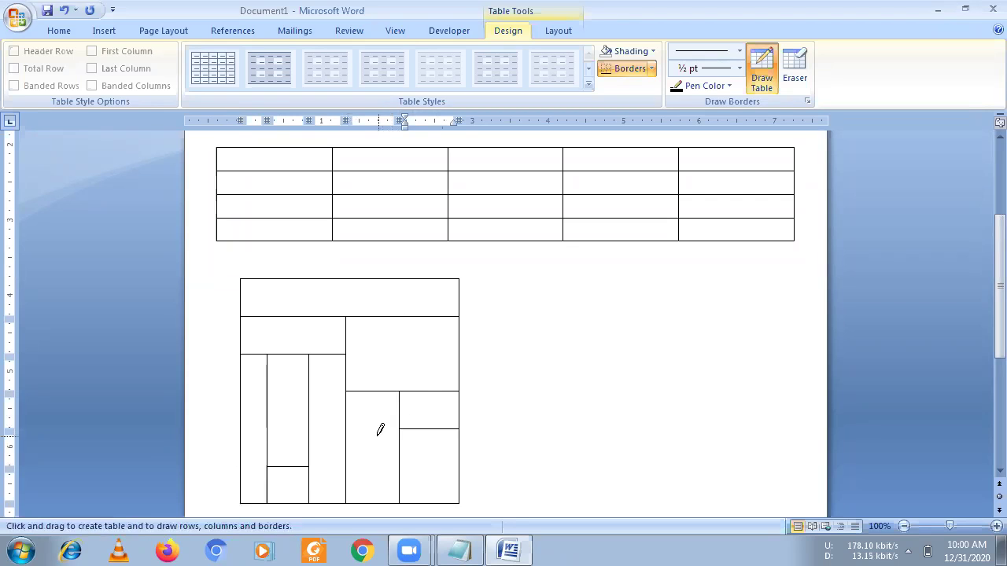
mouse_move(403, 410)
mouse_down()
mouse_move(446, 406)
mouse_move(429, 425)
mouse_up()
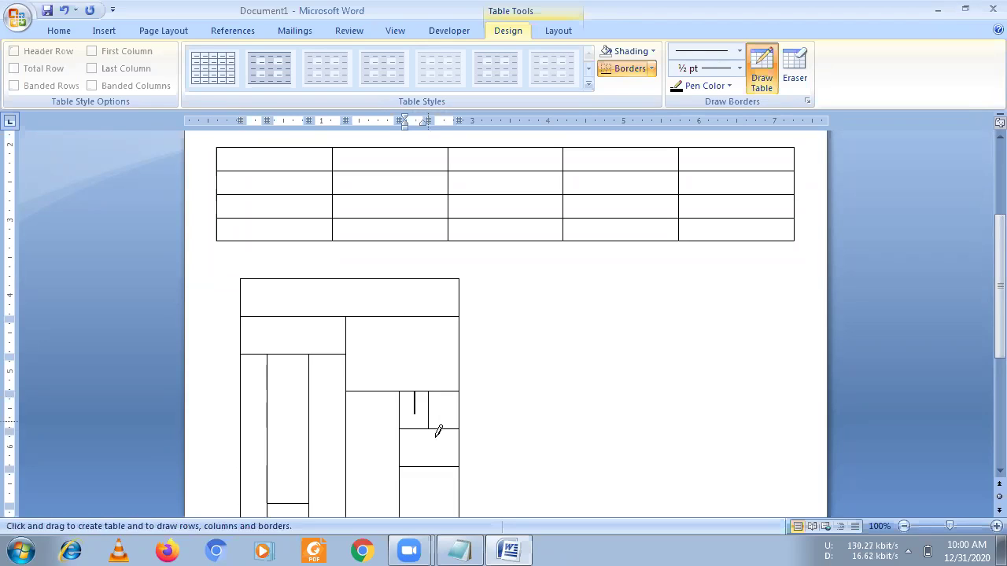
scroll(552, 414, down, 2)
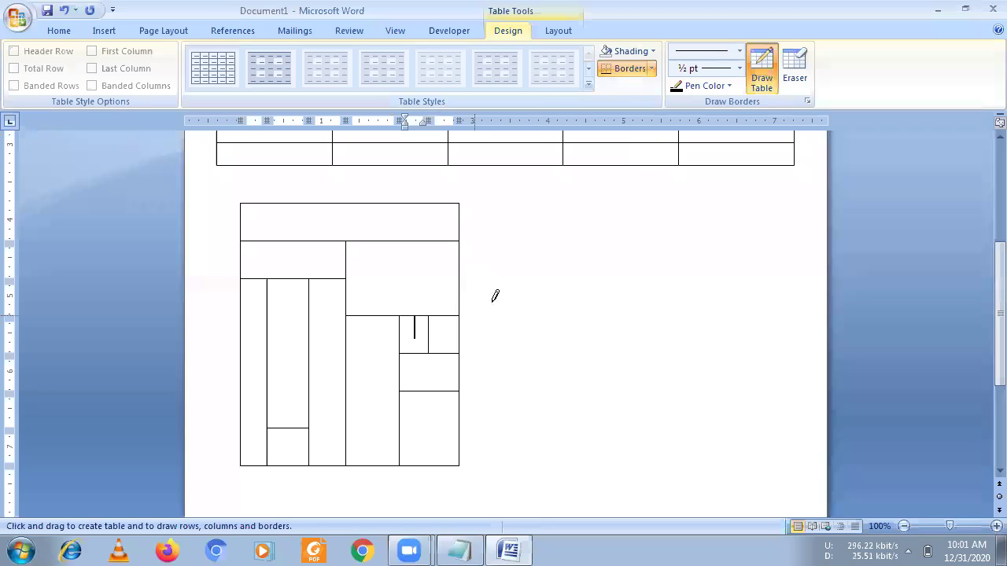
key(Down)
key(Down)
scroll(535, 424, down, 2)
Add a non-underlined 'Grid' caption on a new line under the TABLE heading
key(Escape)
click(412, 430)
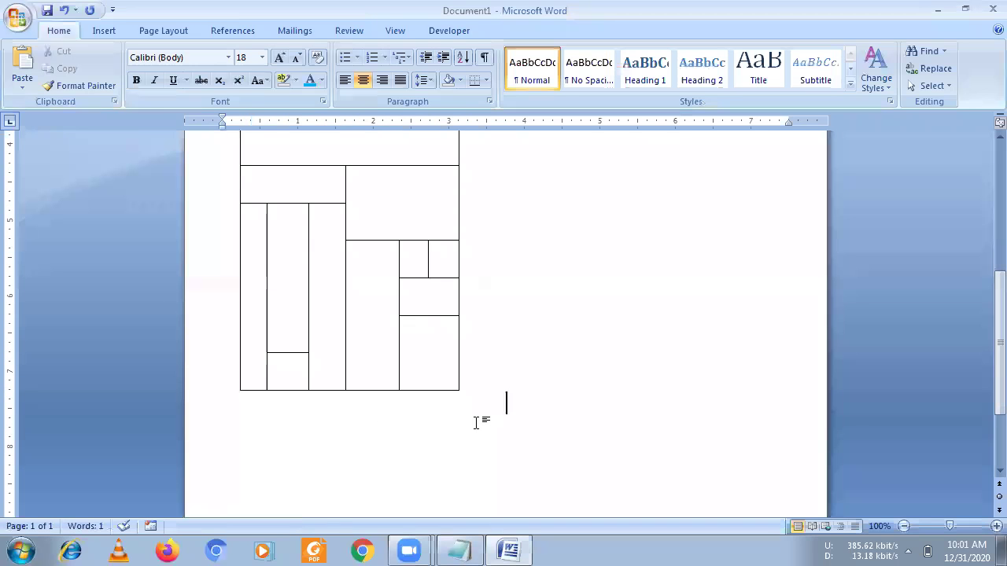
scroll(535, 388, up, 1)
scroll(535, 388, up, 6)
scroll(538, 391, up, 2)
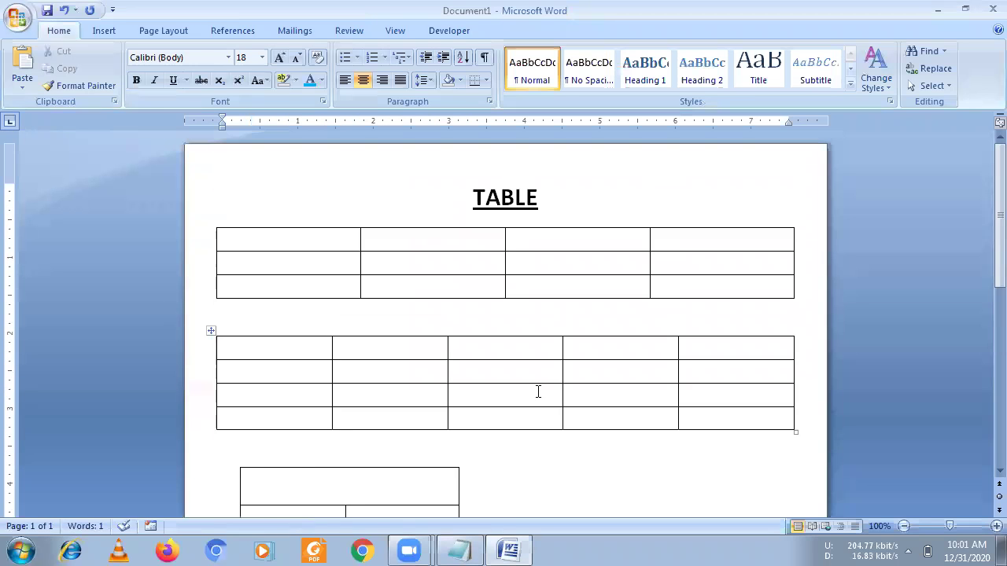
click(279, 213)
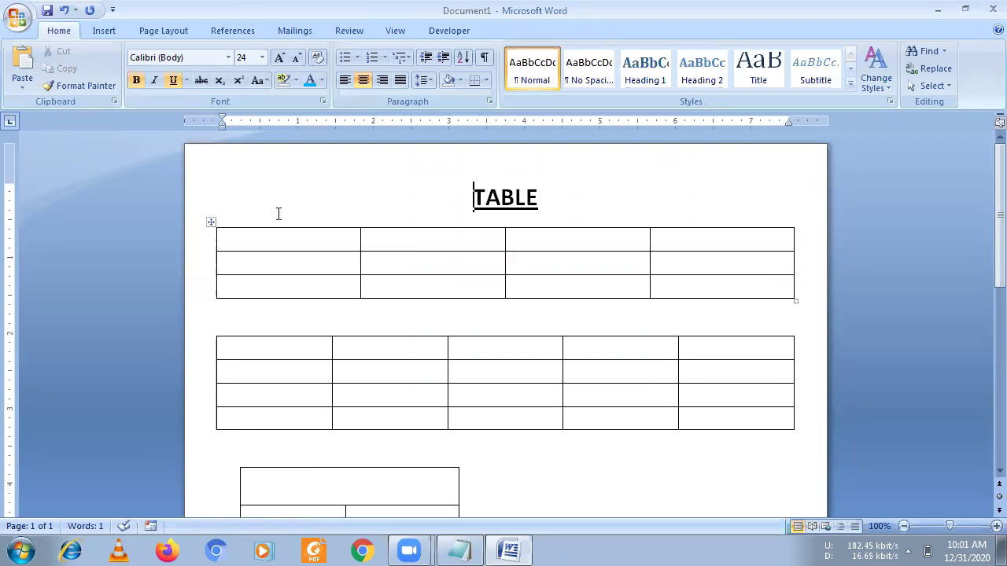
click(575, 201)
key(Return)
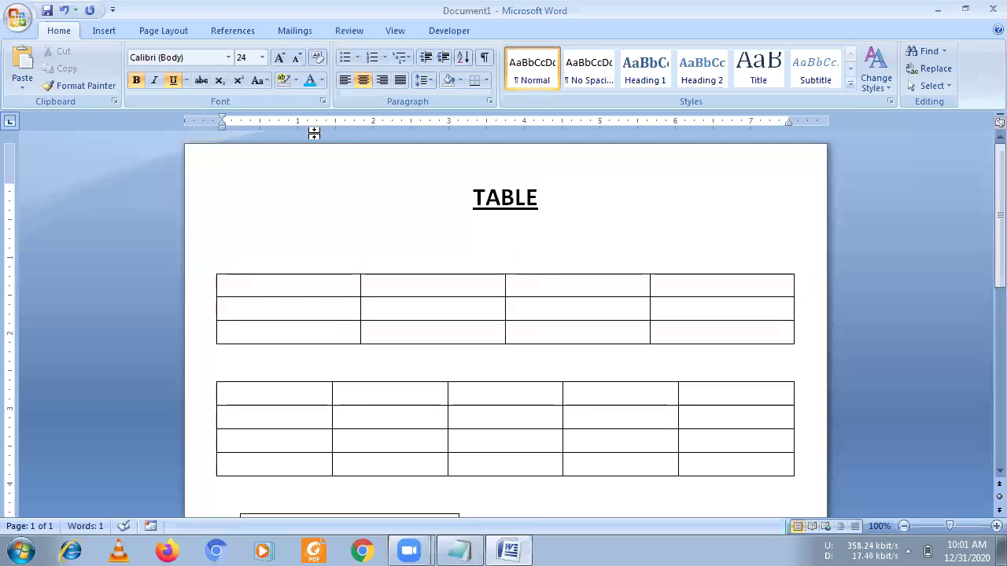
click(171, 82)
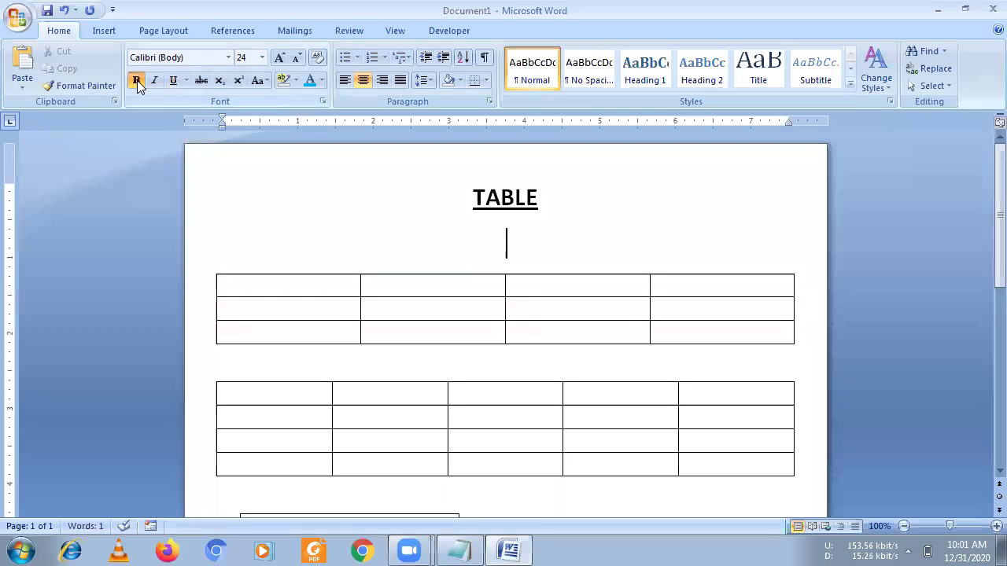
text(b)
key(BackSpace)
text(gl)
key(BackSpace)
text(R)
key(BackSpace)
key(BackSpace)
text(Grid)
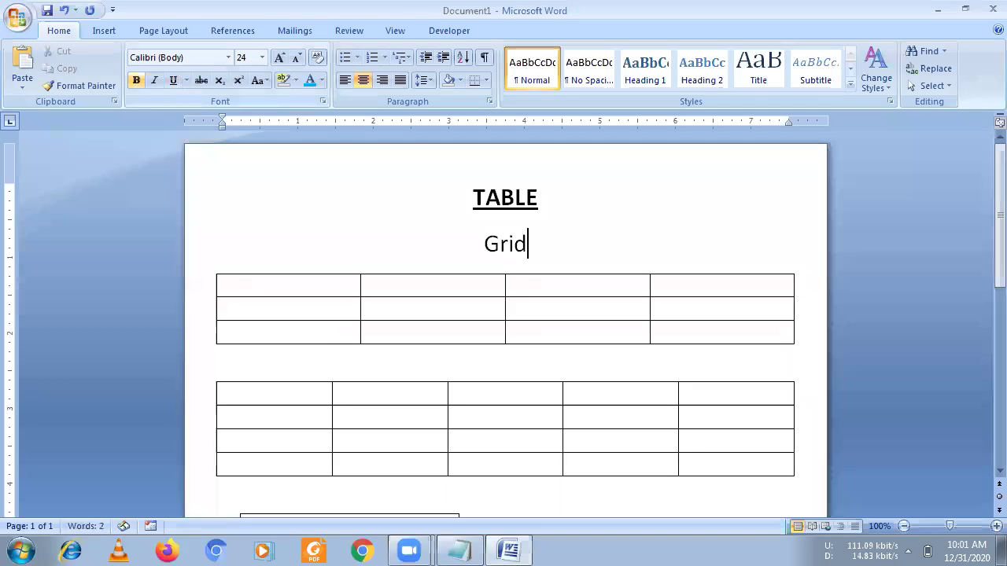
Caption the second and third tables 'Insert Table' and 'Draw Table'
click(493, 360)
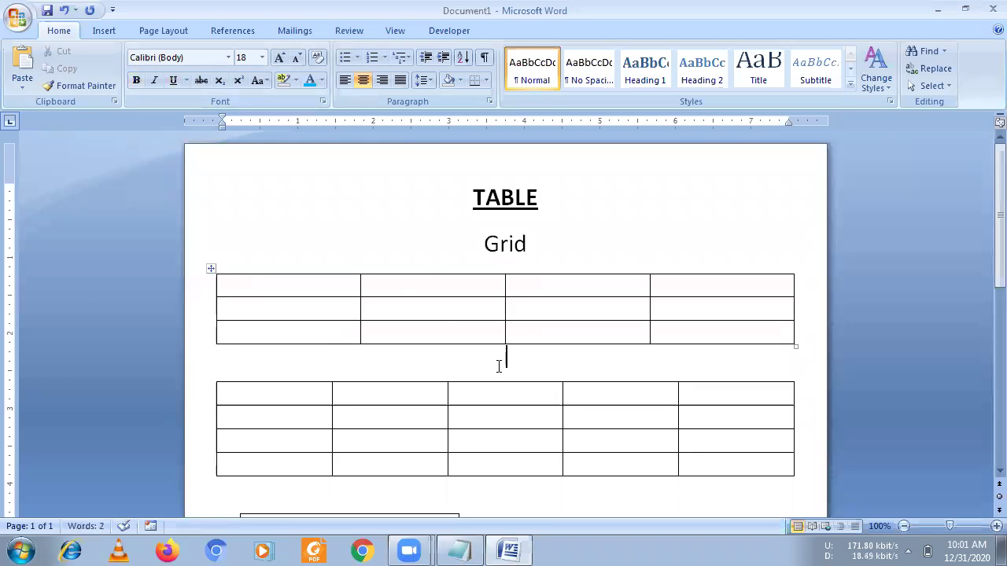
key(Return)
text(Insert Table)
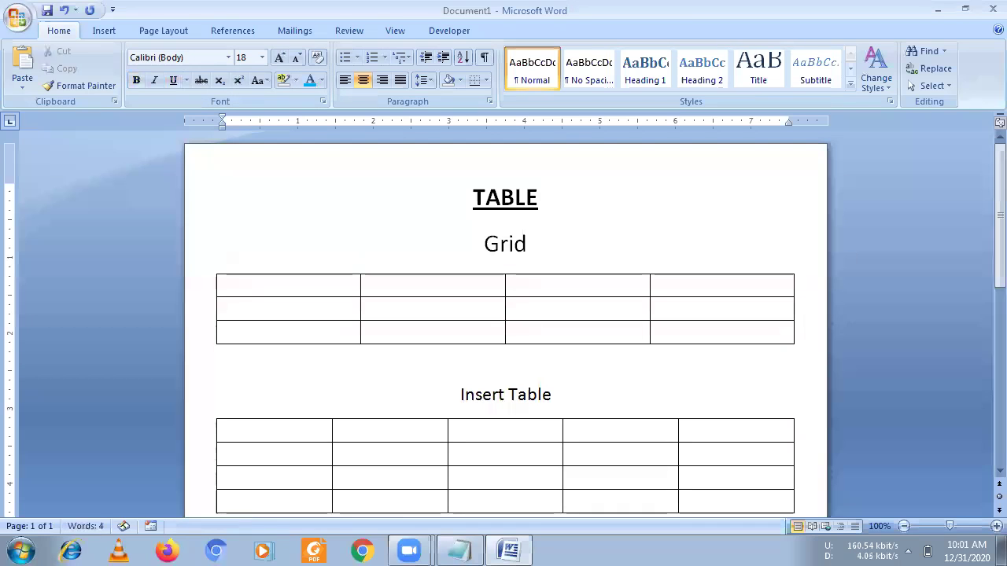
scroll(488, 389, down, 3)
click(497, 383)
key(Return)
text(Draw Table)
Delete the empty lines above the Draw Table and Insert Table captions
click(526, 382)
key(Delete)
click(506, 204)
key(Delete)
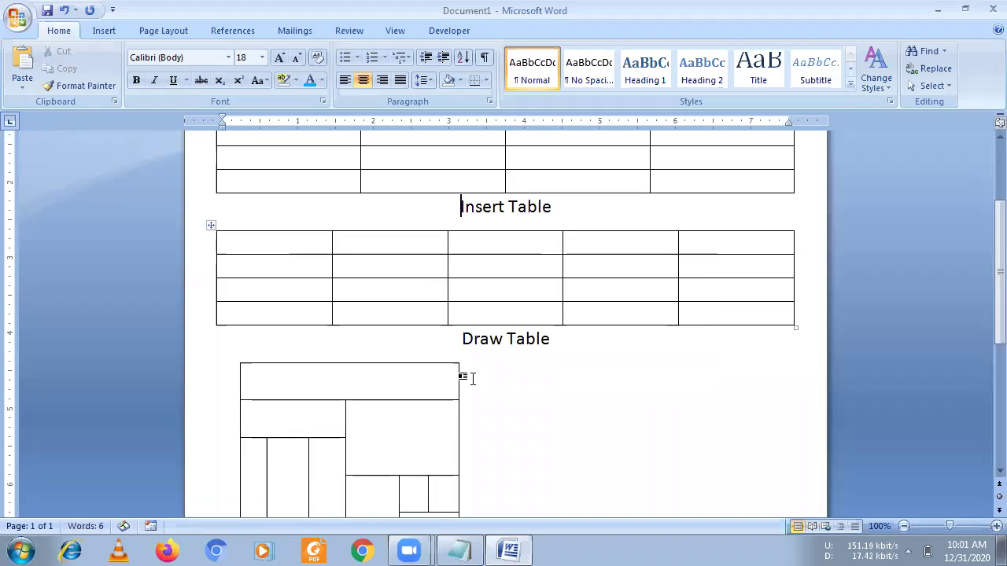
scroll(488, 384, up, 2)
scroll(515, 389, up, 1)
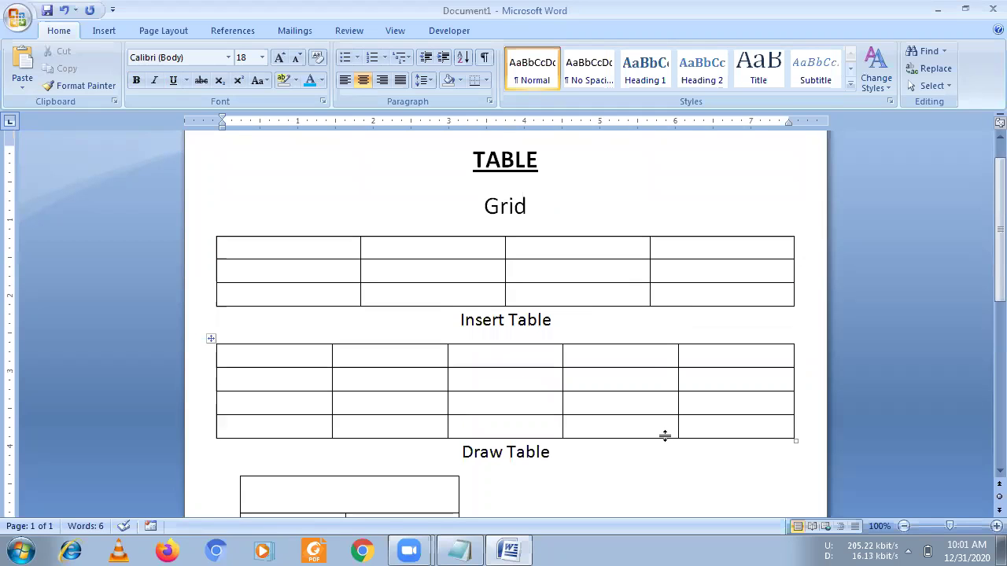
click(103, 30)
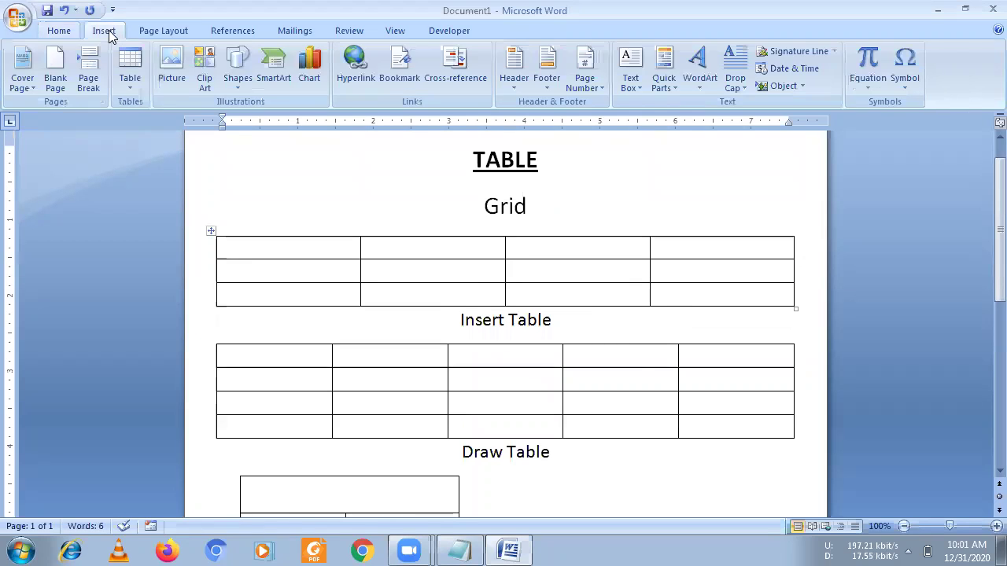
click(131, 79)
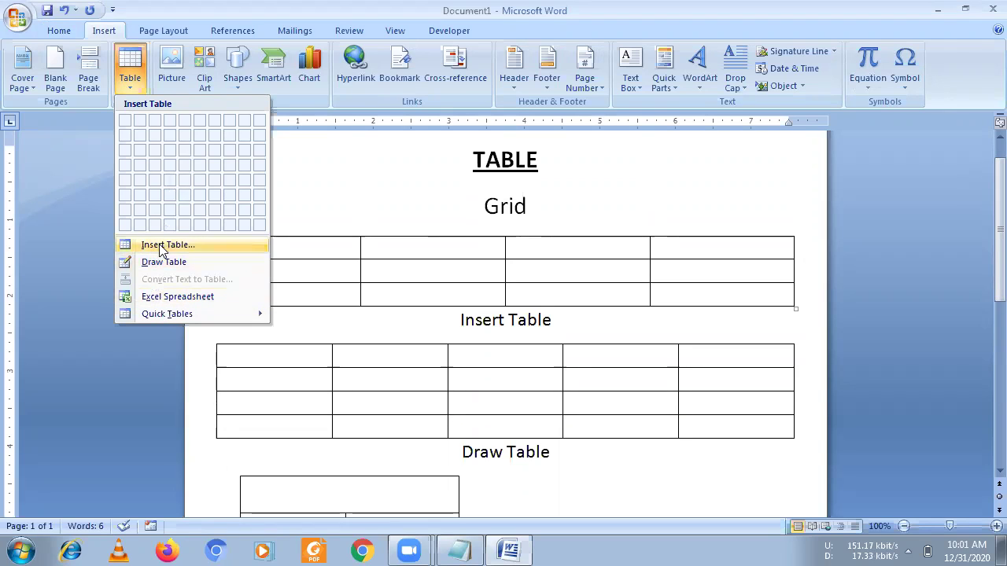
click(157, 314)
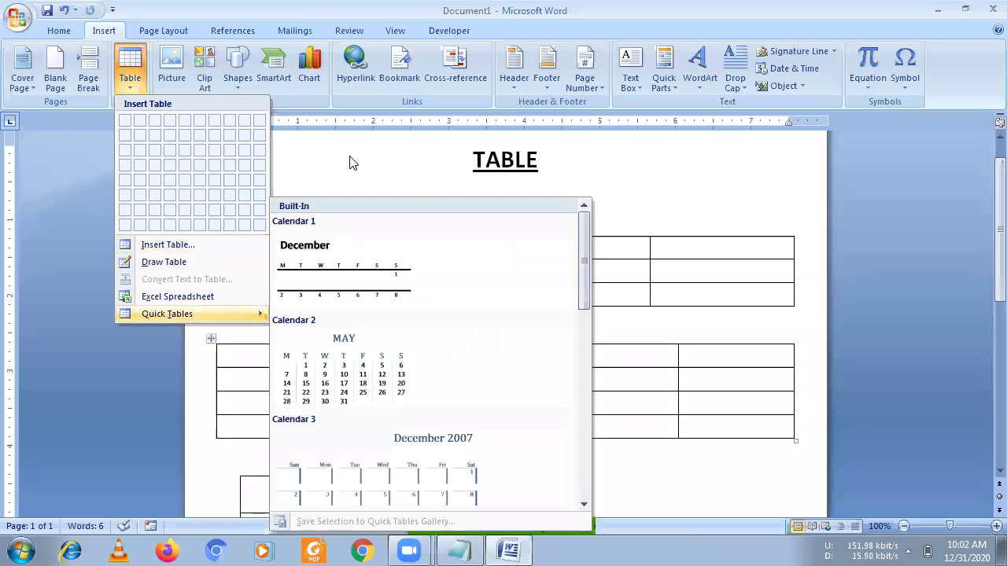
click(352, 157)
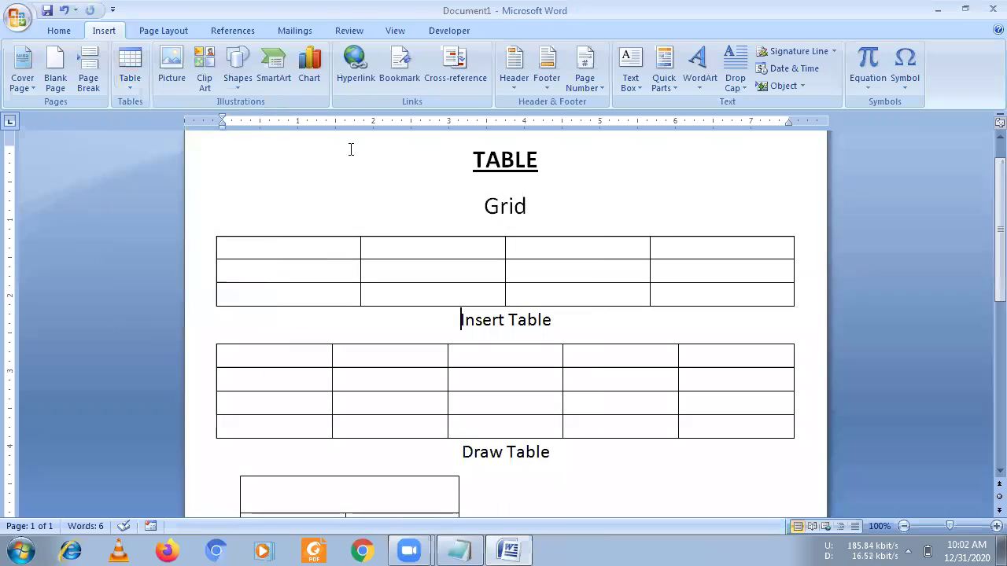
Scroll below the drawn table and open the Table insertion choices
scroll(356, 181, down, 1)
scroll(359, 202, down, 1)
scroll(358, 207, down, 4)
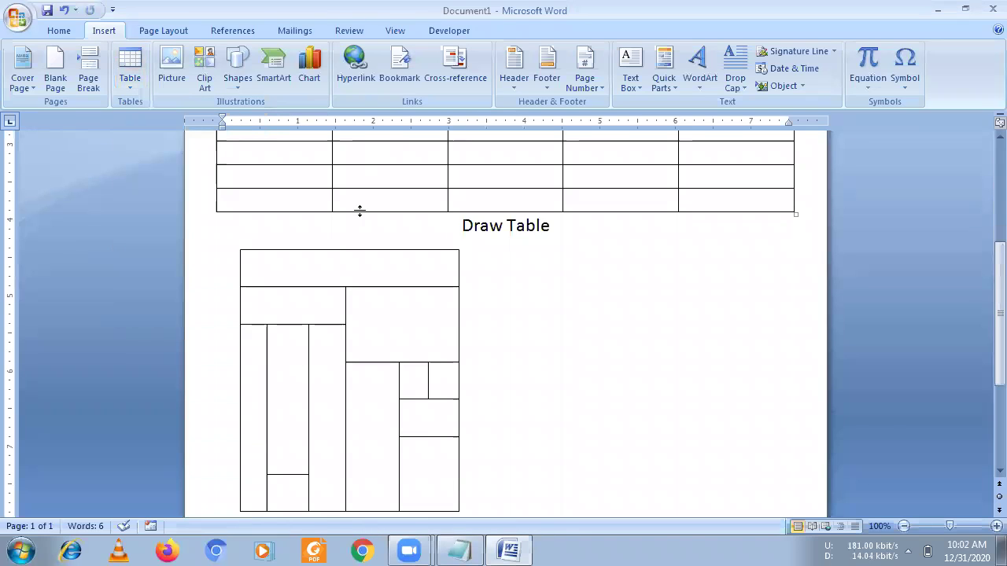
scroll(357, 210, down, 2)
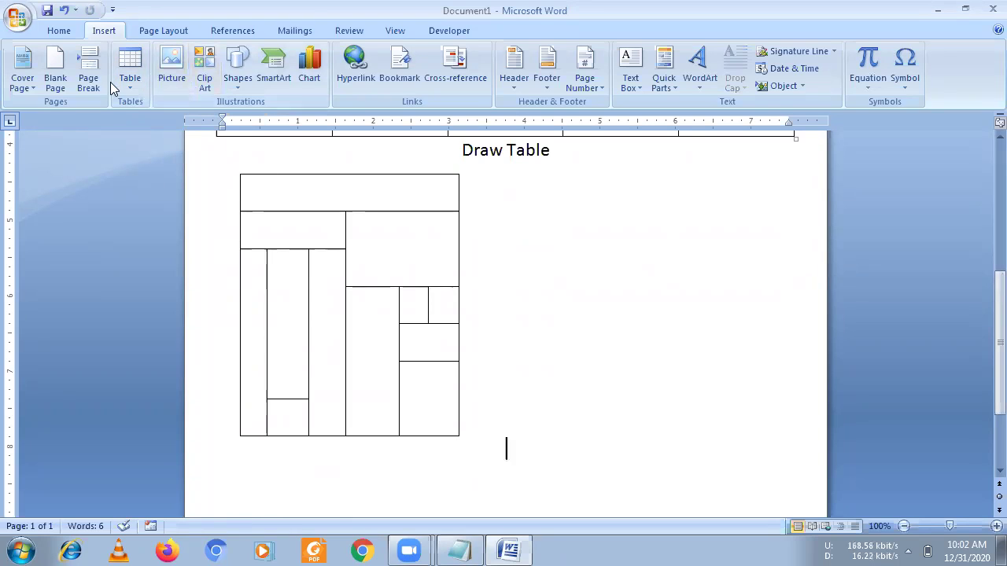
click(139, 82)
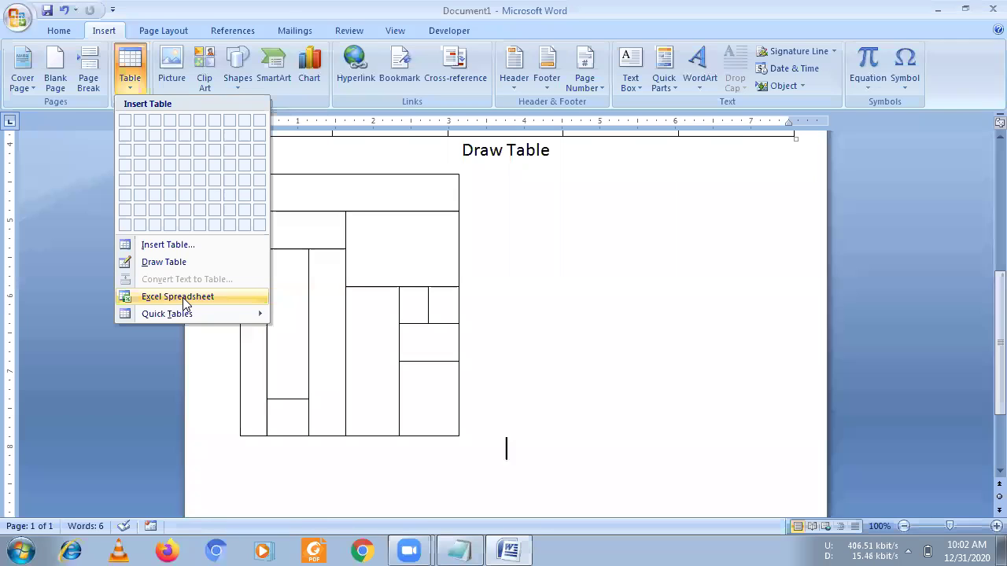
Embed an Excel spreadsheet in the document and select cell A1
click(185, 304)
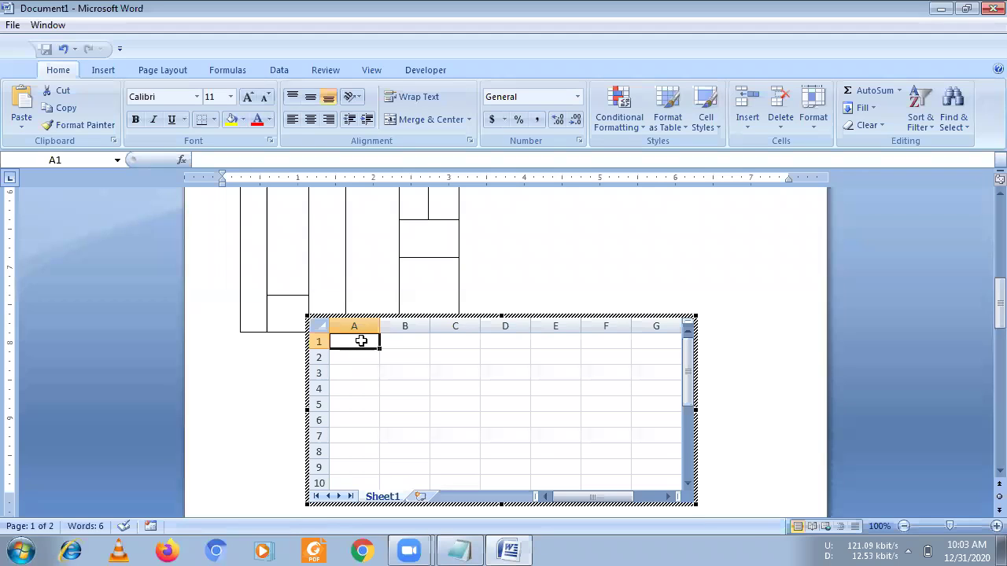
click(409, 341)
click(460, 341)
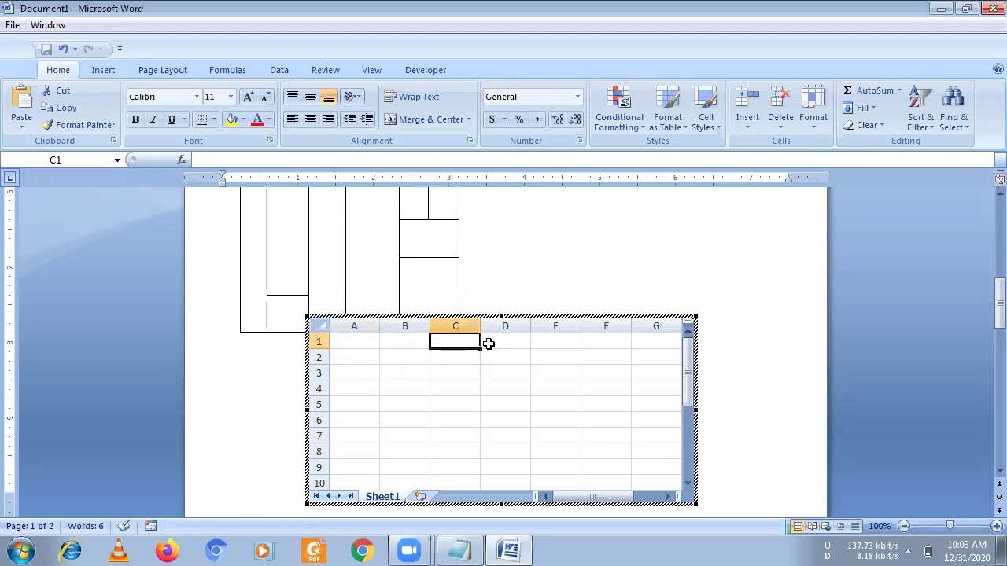
click(498, 343)
click(551, 344)
click(490, 340)
click(455, 342)
click(398, 340)
key(Left)
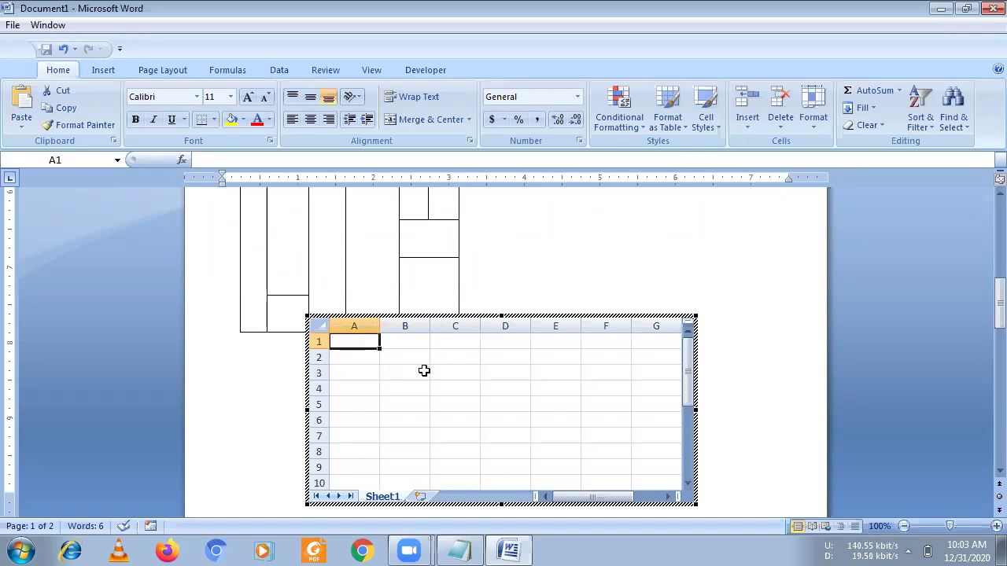
Type the headers S. No, Student Name, Class and Age across row 1
text(S. No)
click(383, 348)
text(Student Name)
key(Tab)
text(Cla)
key(Tab)
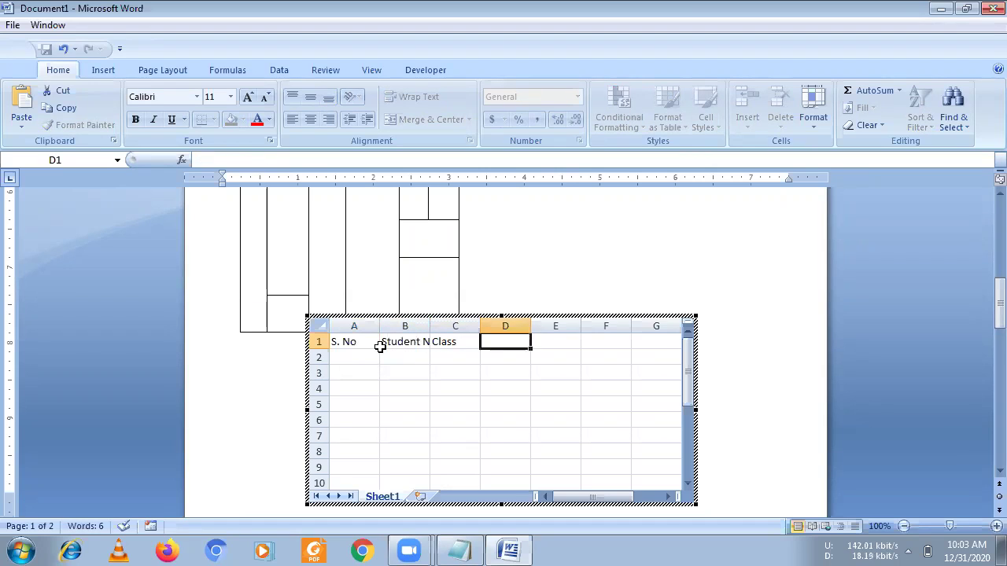
text(Age)
click(378, 356)
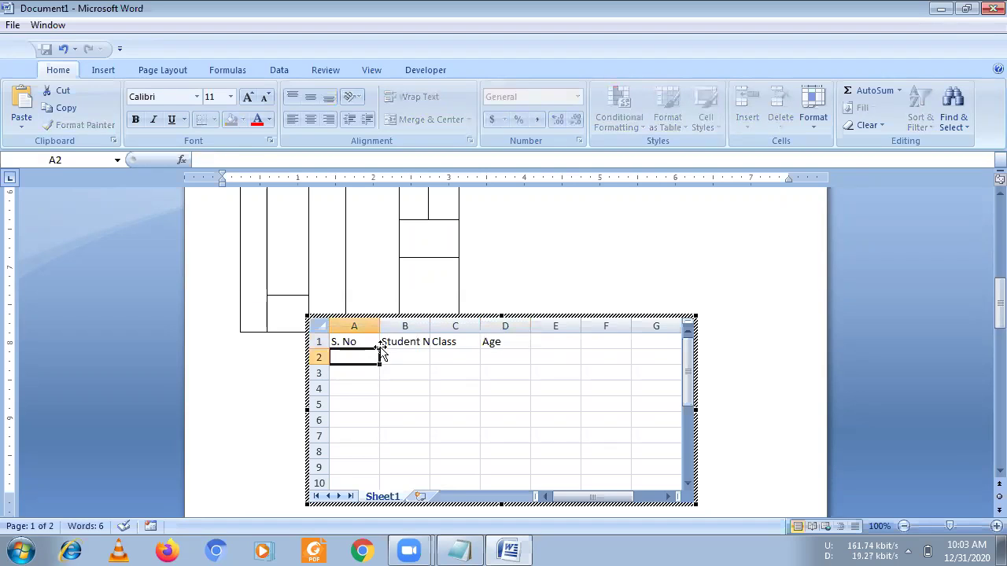
Enter 101 and 102 in A2:A3 and fill the serial numbers down to 108
text(101)
key(Return)
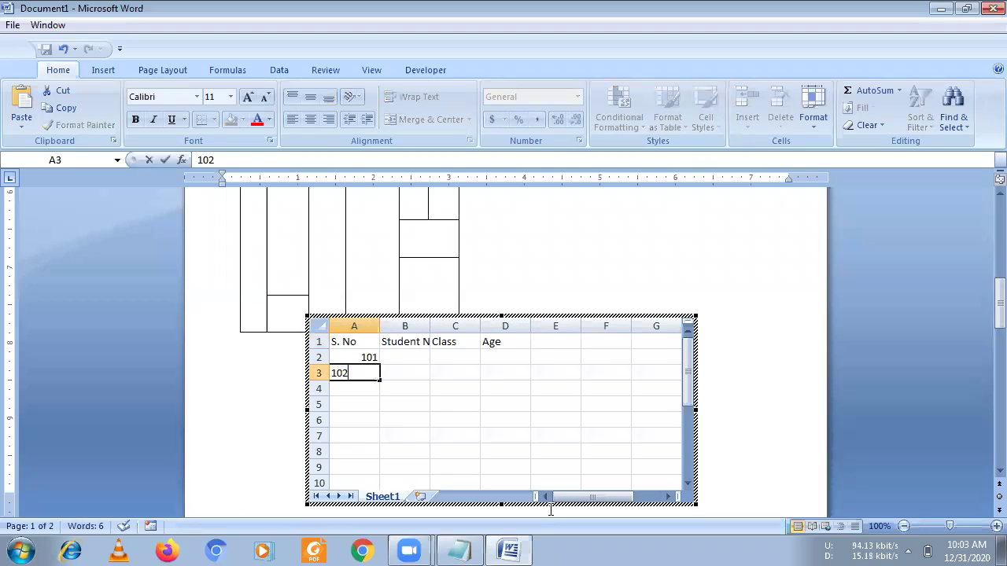
click(805, 288)
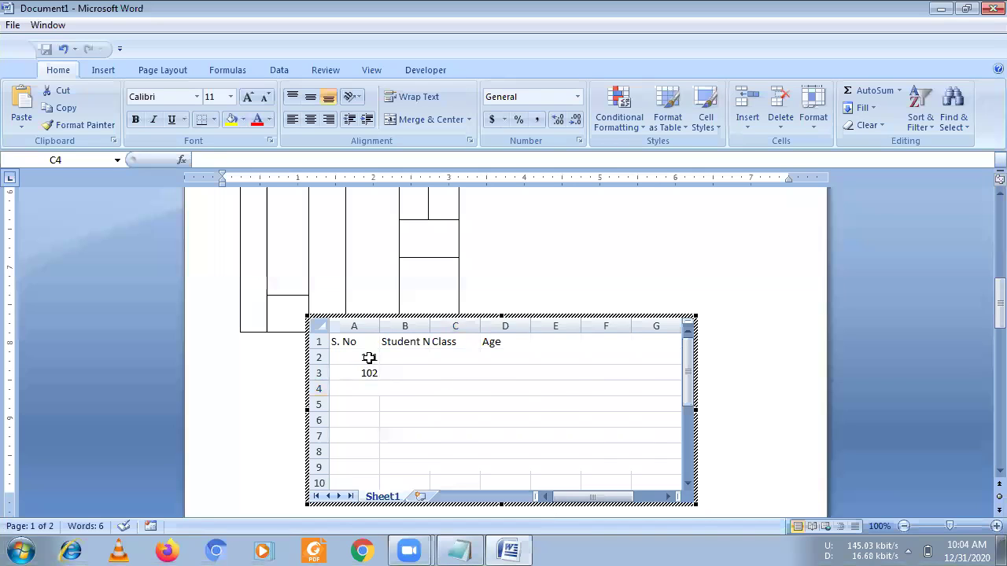
click(367, 358)
drag(366, 358, 367, 373)
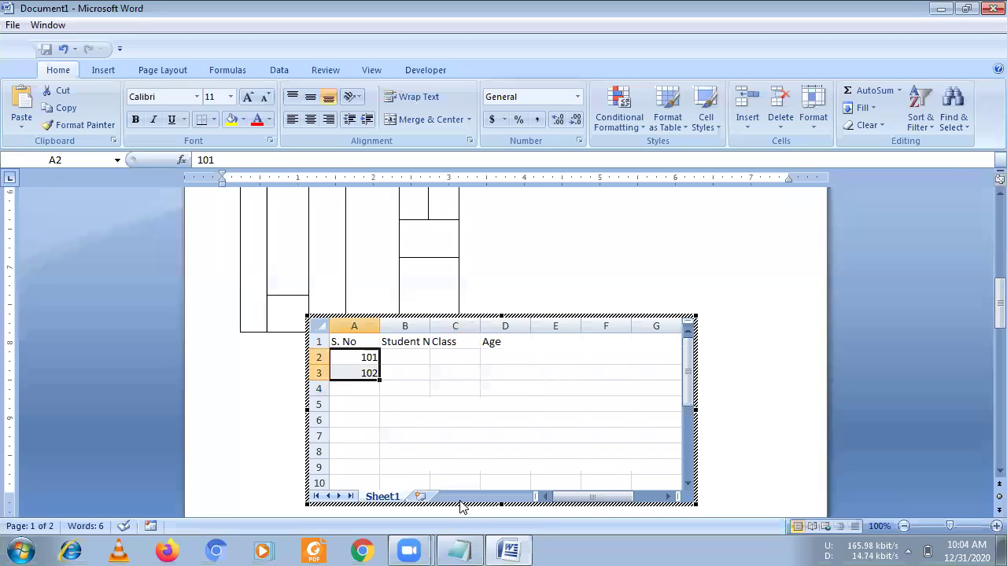
drag(381, 390, 376, 472)
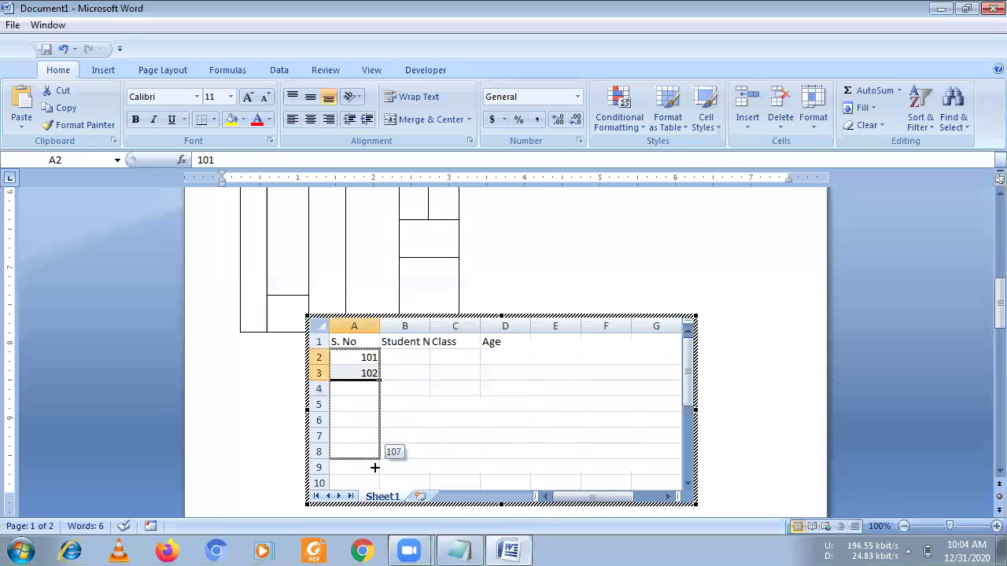
Rename the Age header in D1 to Day
click(402, 360)
click(453, 346)
click(491, 341)
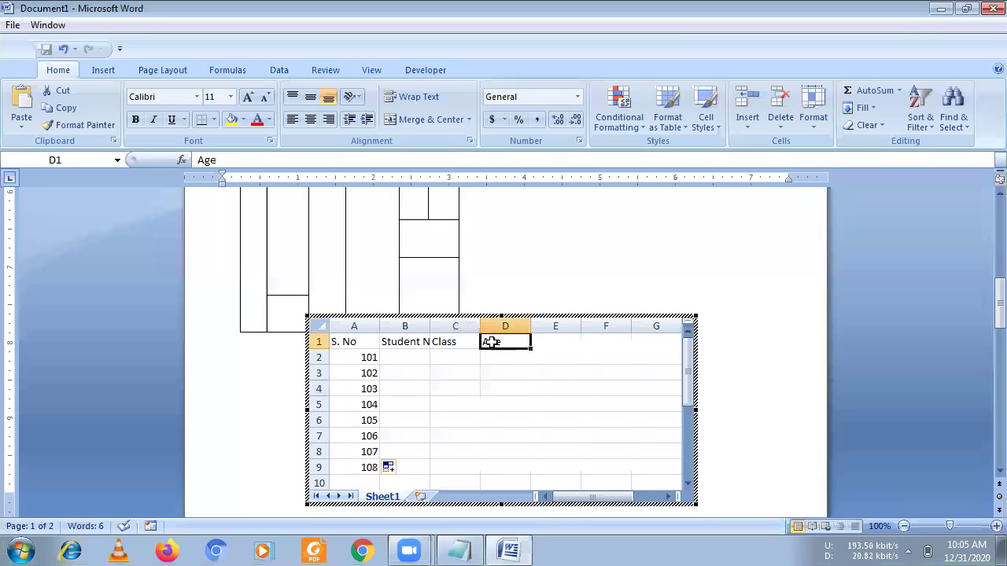
text(Day)
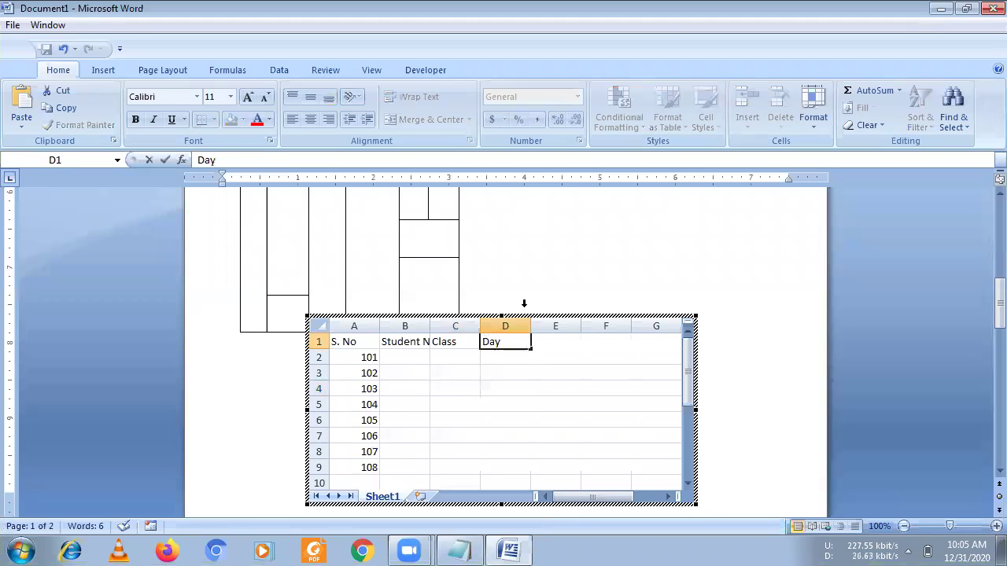
click(416, 354)
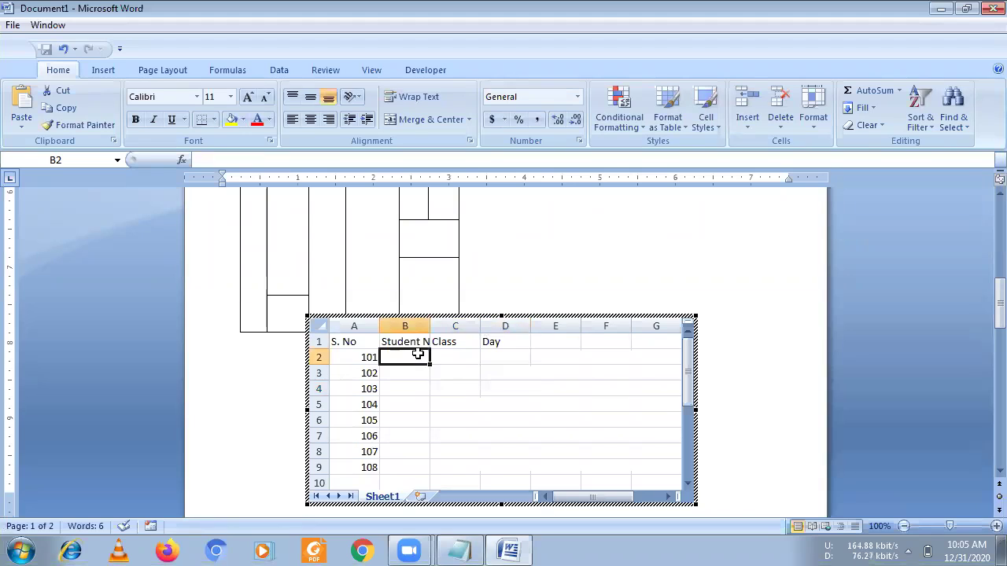
Enter eight student names down the Student Name column, B2 to B9
click(445, 357)
click(406, 357)
text(mohan)
key(Return)
text(sohan)
key(Return)
text(ramesh)
key(Return)
text(mukesh)
key(Return)
text(raje)
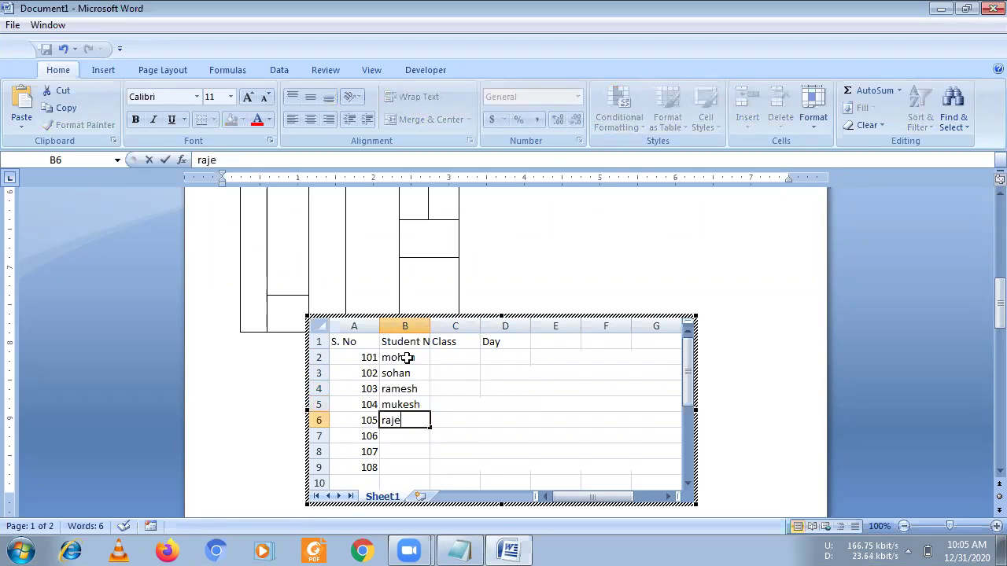
key(Return)
text(meena)
key(Return)
text(rahul)
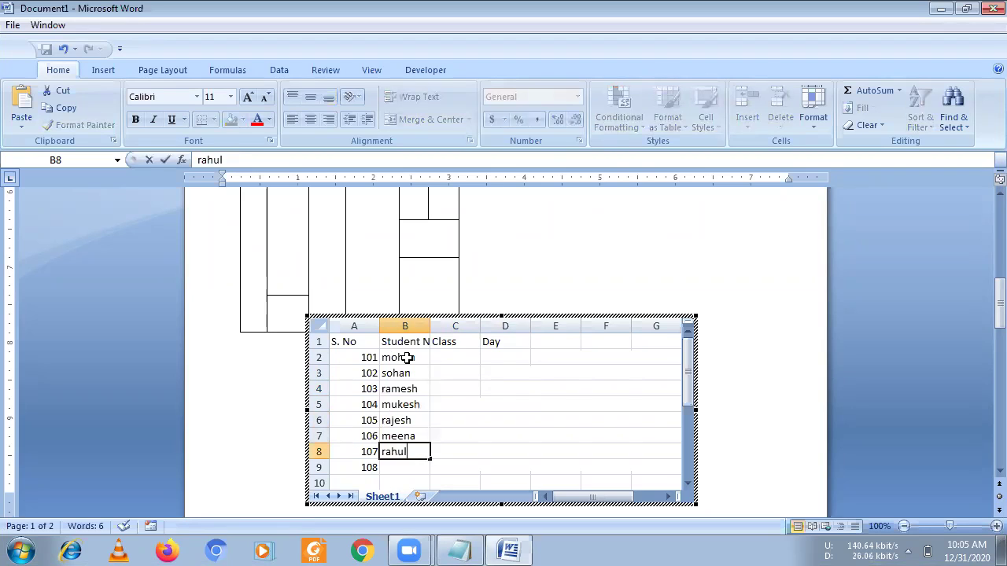
key(Return)
text(manoj)
key(Tab)
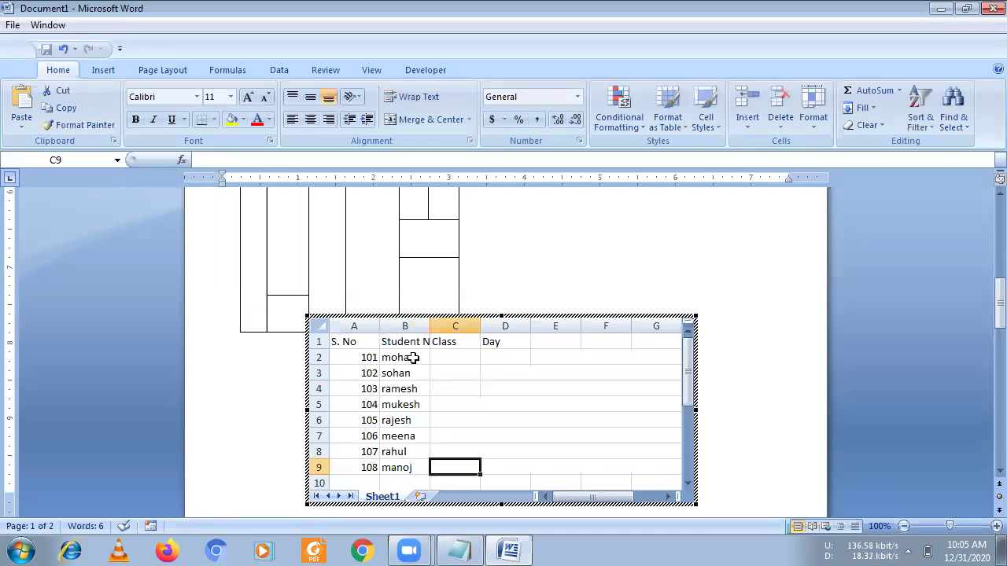
Enter PGDCA in C2 and fill it down through C9
click(447, 369)
click(445, 358)
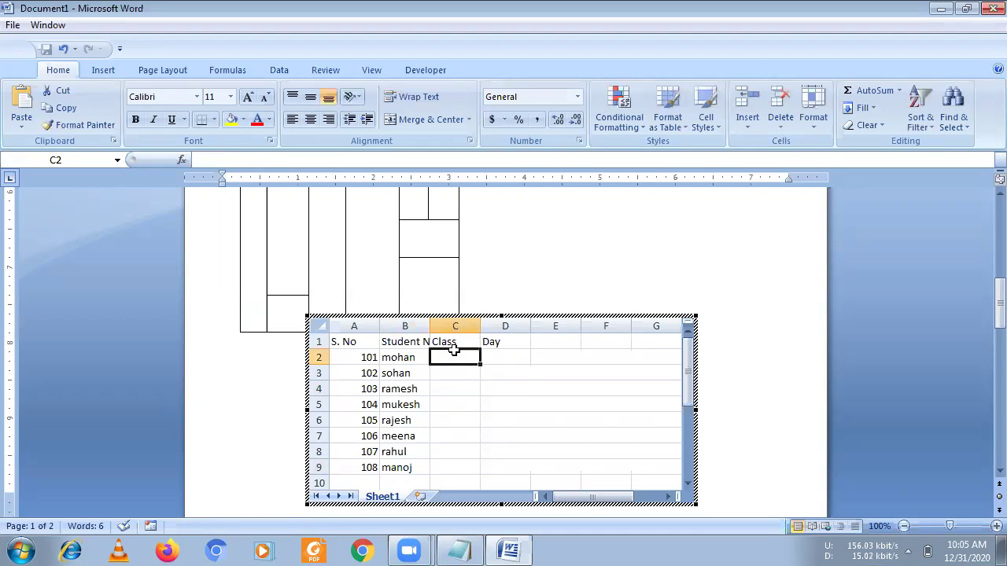
text(PGDCA)
key(Return)
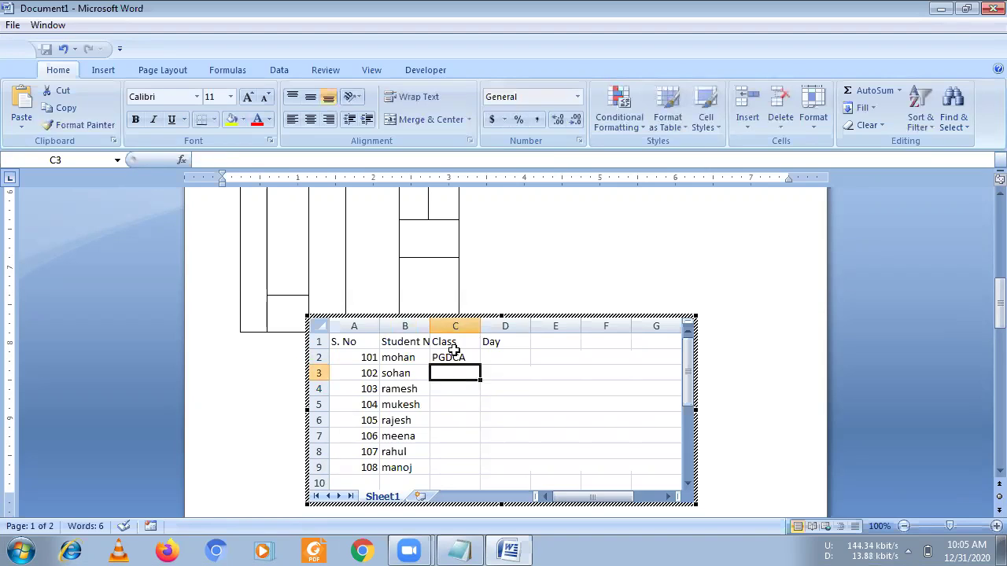
click(456, 355)
drag(482, 362, 455, 468)
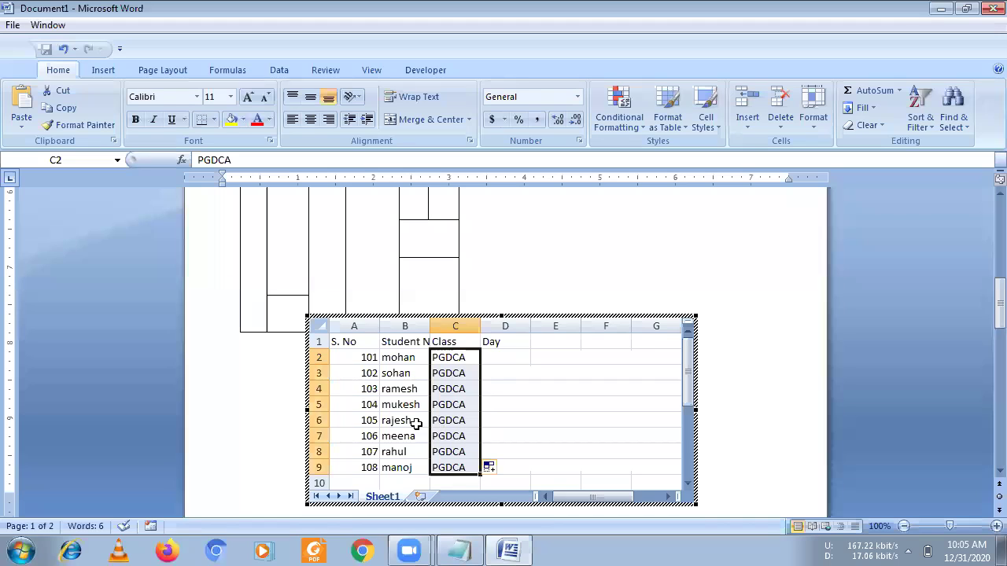
Enter sun in D2, fill the weekday series to D9, then select A1:D9
click(503, 361)
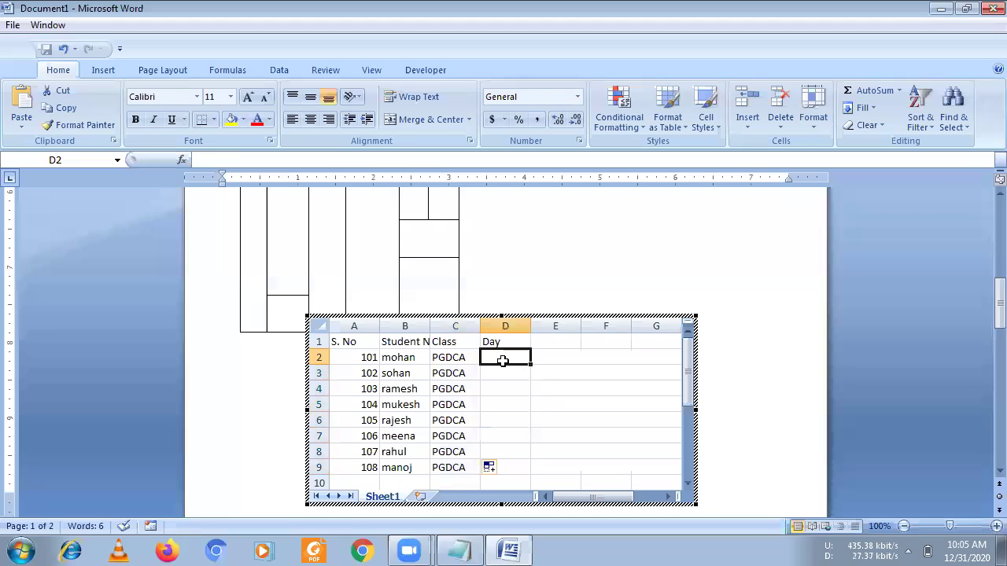
text(sun)
key(Return)
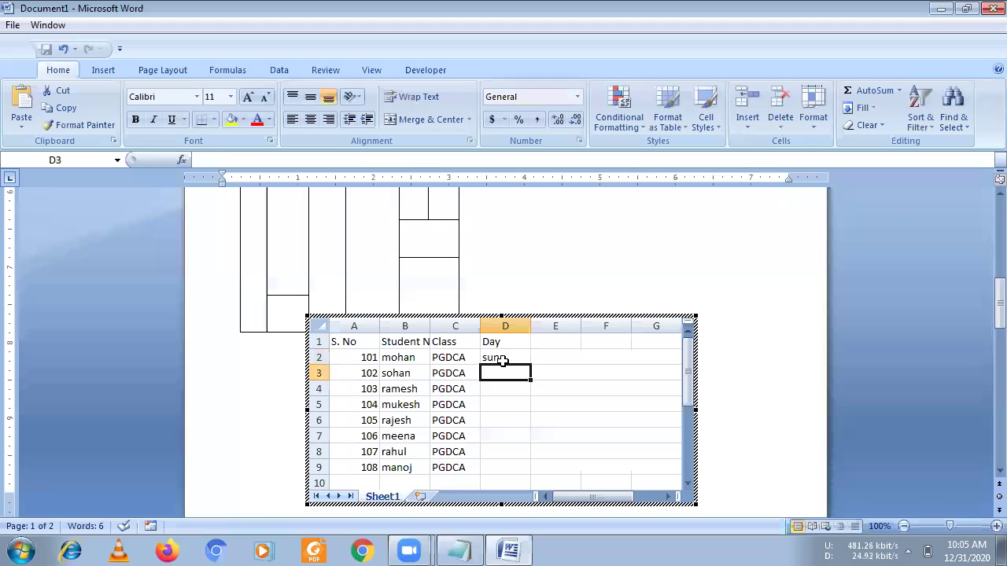
click(503, 361)
drag(532, 365, 515, 472)
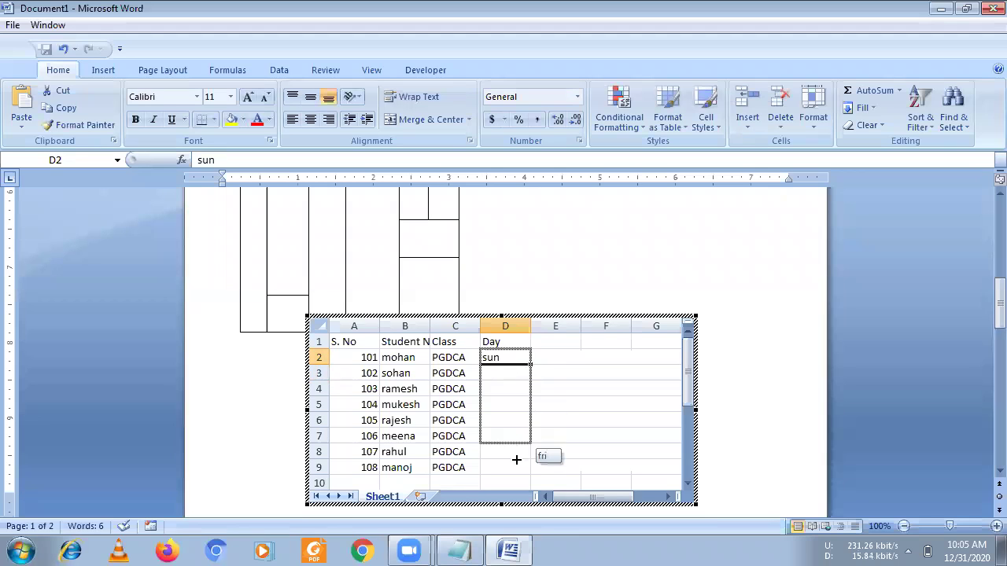
drag(346, 343, 489, 466)
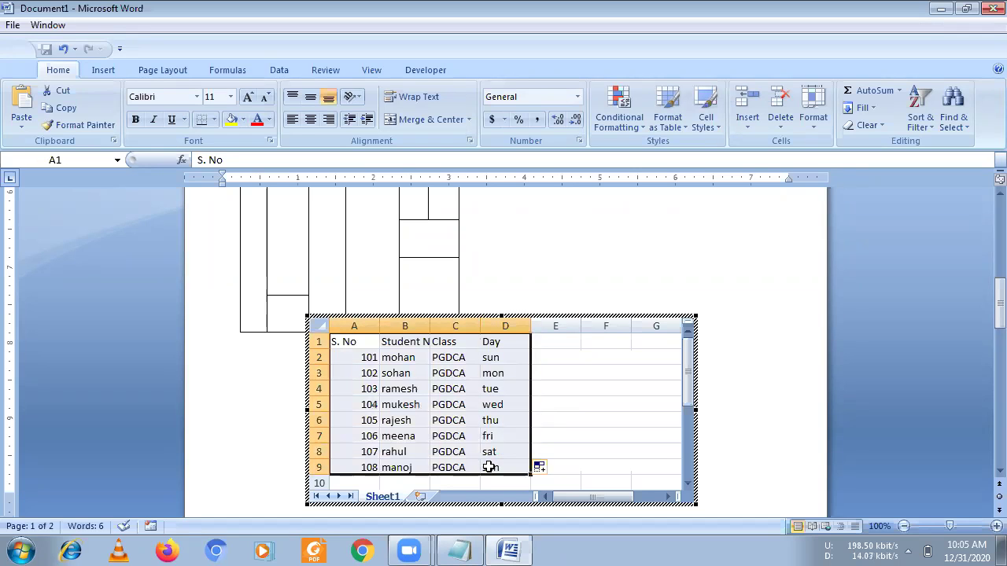
Apply All Borders and centre the text horizontally and vertically in every cell
click(213, 120)
click(227, 246)
click(311, 119)
click(311, 99)
Bold the header row, widen the Student Name column and exit sheet editing
drag(354, 342, 505, 343)
click(135, 119)
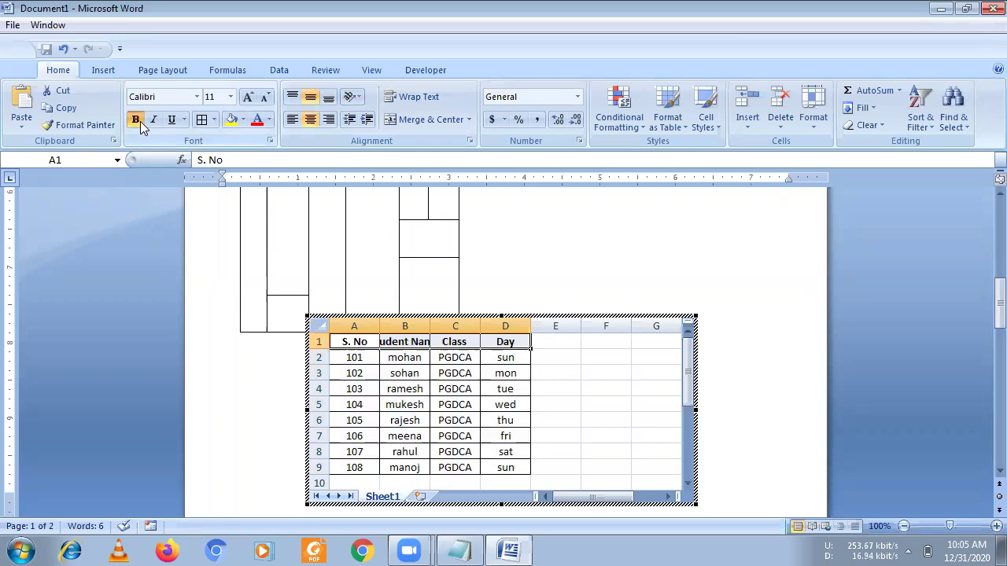
drag(430, 326, 466, 328)
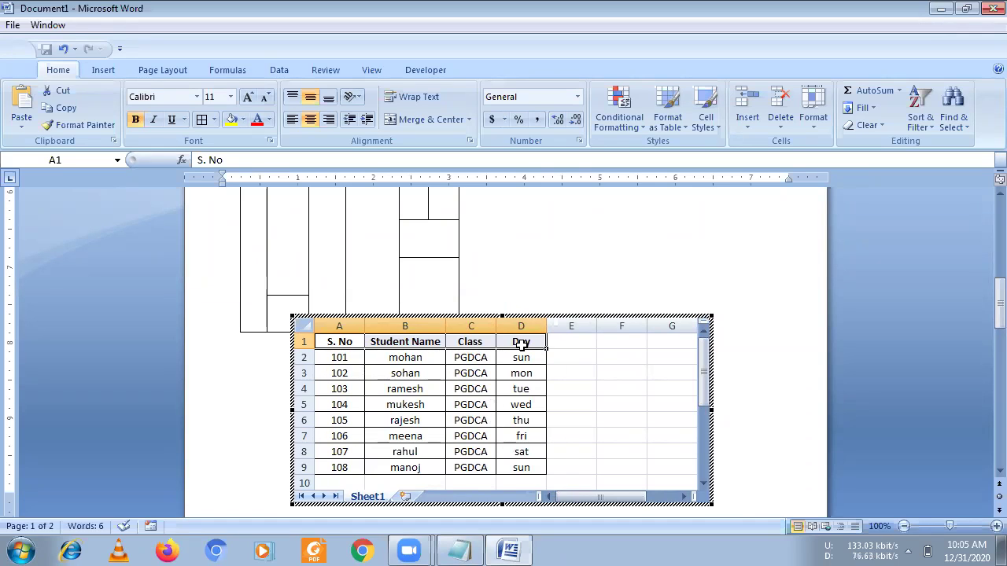
click(673, 258)
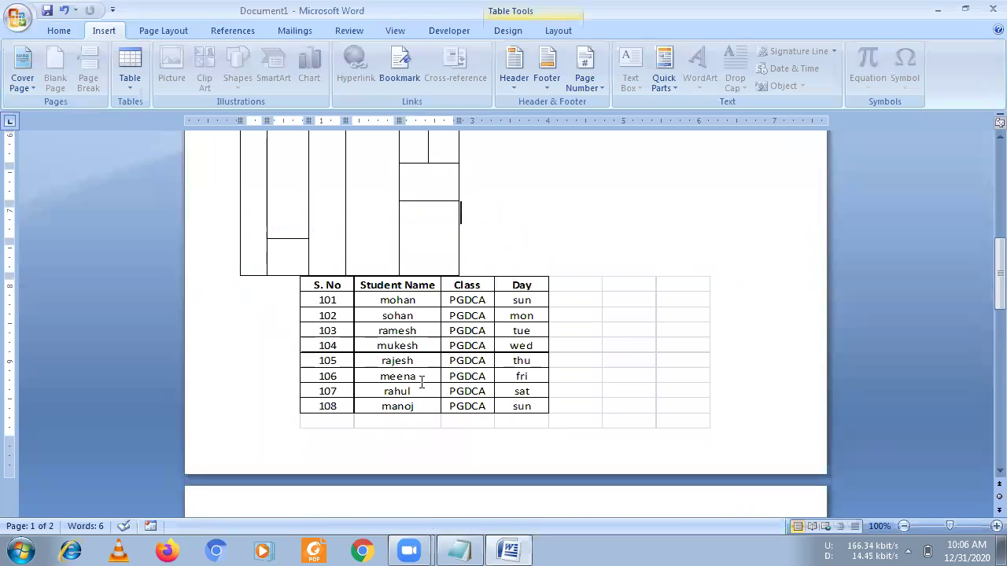
Click back into the document and undo then redo to keep the student table
click(415, 335)
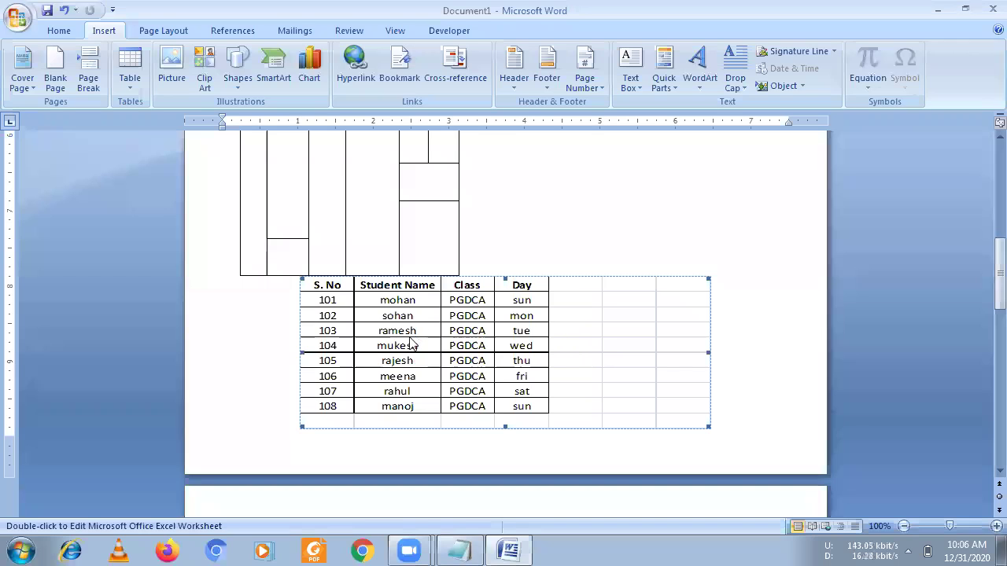
click(473, 258)
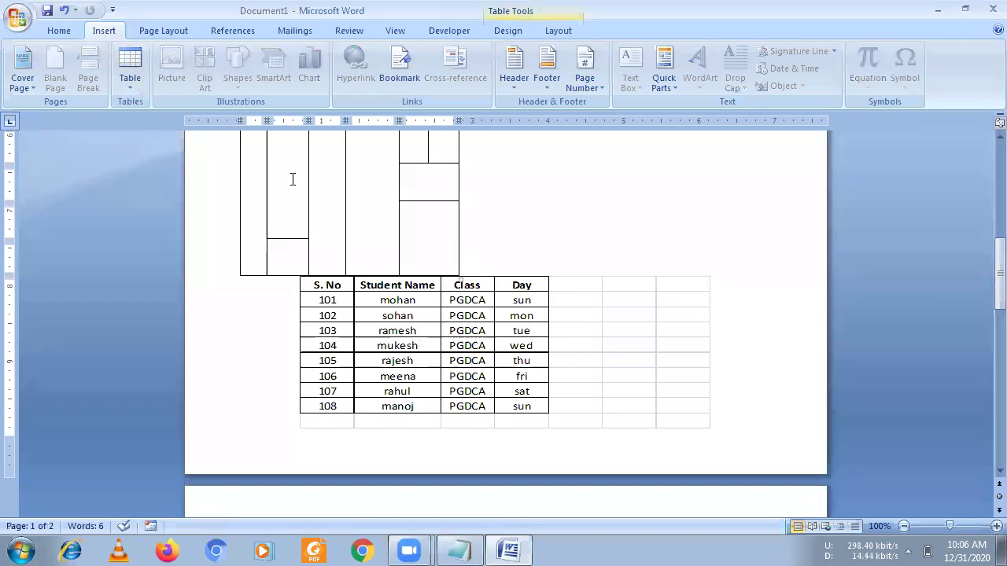
click(65, 30)
click(103, 30)
key(ctrl+z)
key(ctrl+y)
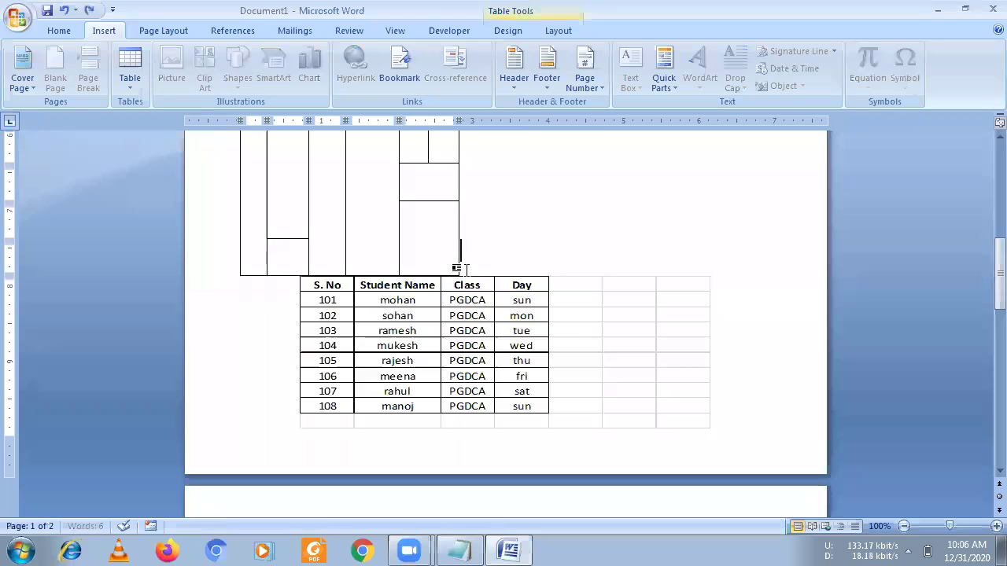
Place the insertion point on page 2 and open Table > Quick Tables
scroll(464, 409, down, 3)
click(465, 404)
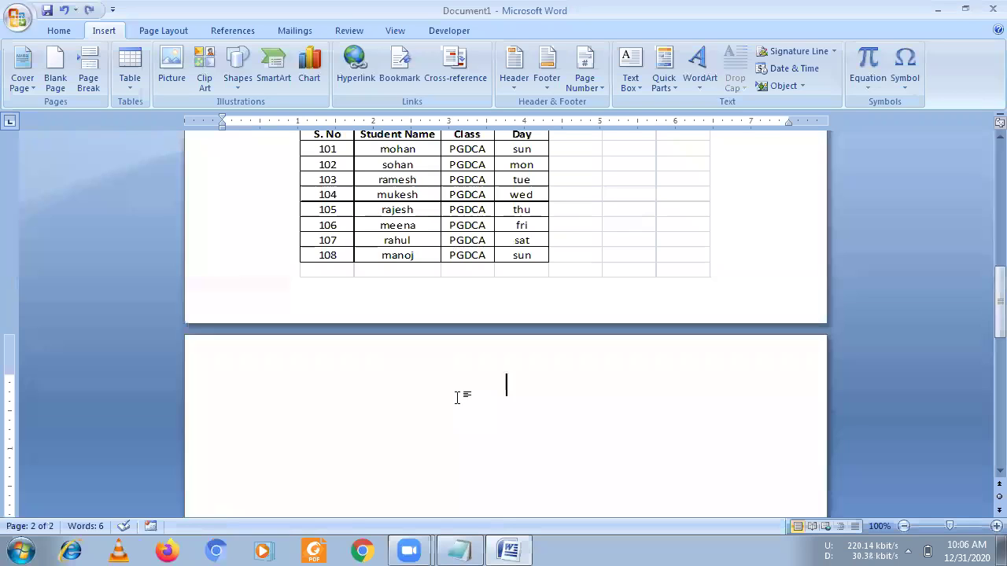
click(130, 80)
mouse_move(167, 314)
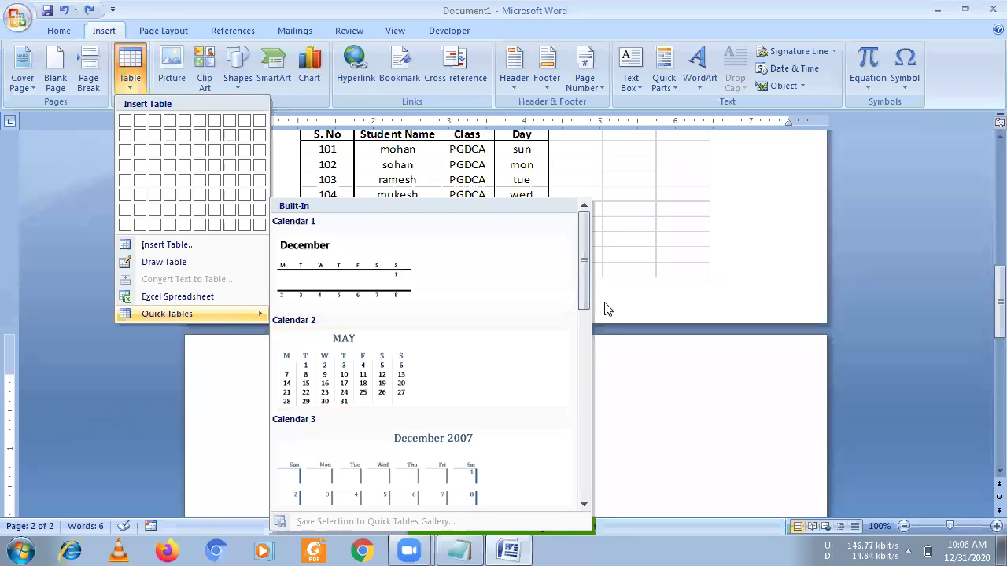
Scroll the Quick Tables gallery and insert the Calendar 4 May 2007 calendar
drag(584, 268, 566, 470)
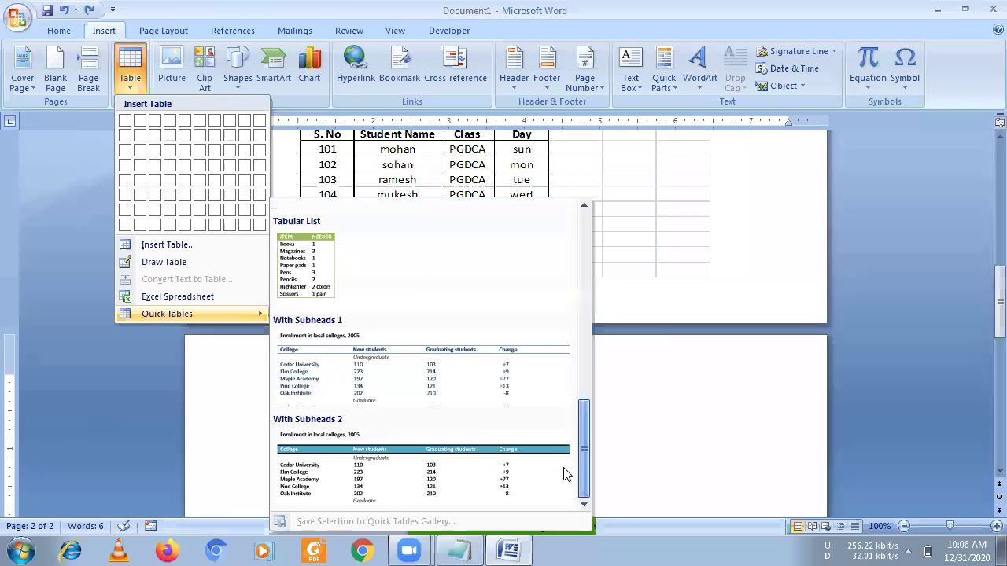
drag(563, 474, 579, 315)
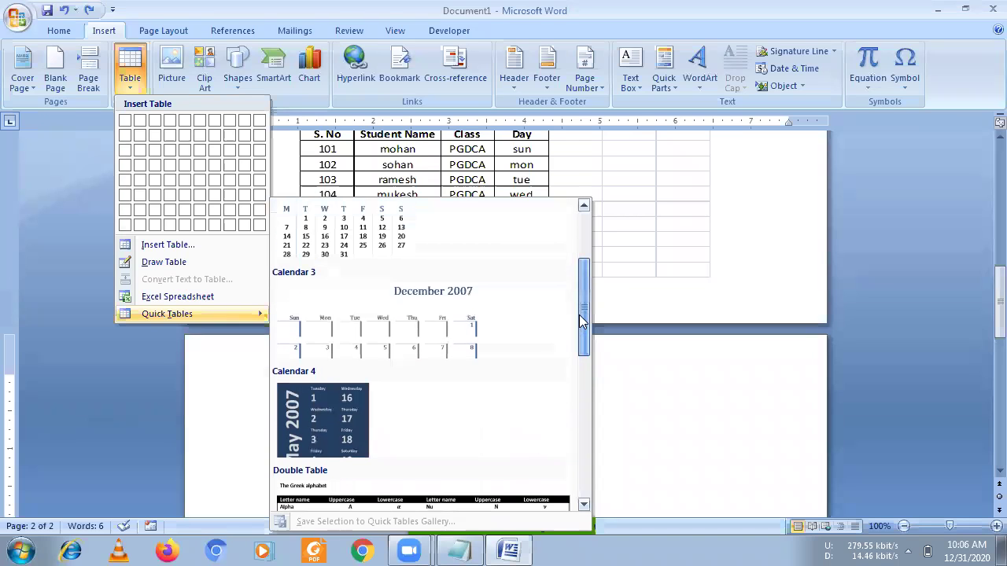
click(320, 424)
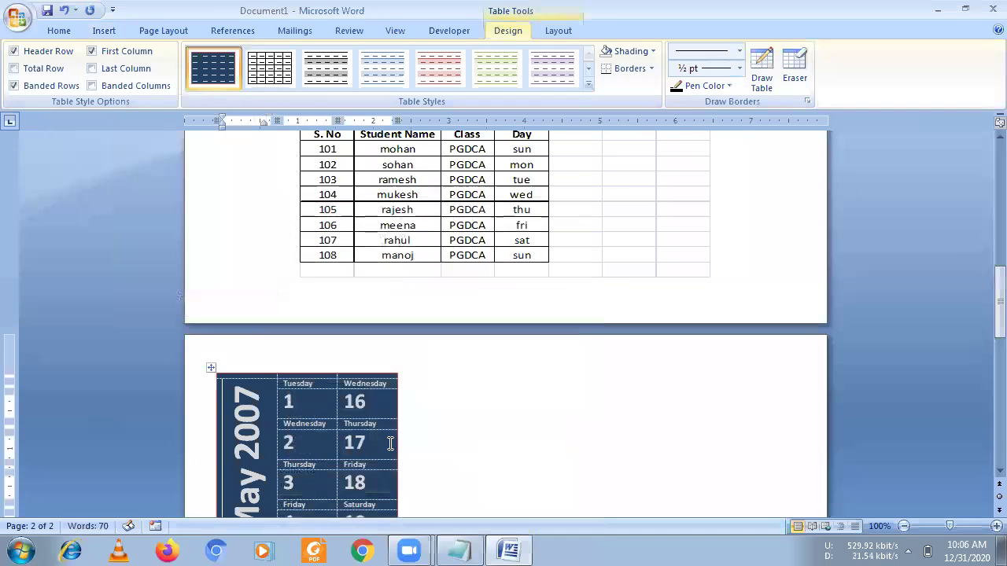
Replace the 07 in the May 2007 heading with 21 so it reads May 2021
scroll(385, 442, down, 3)
scroll(384, 441, down, 4)
scroll(385, 442, down, 6)
scroll(383, 436, down, 5)
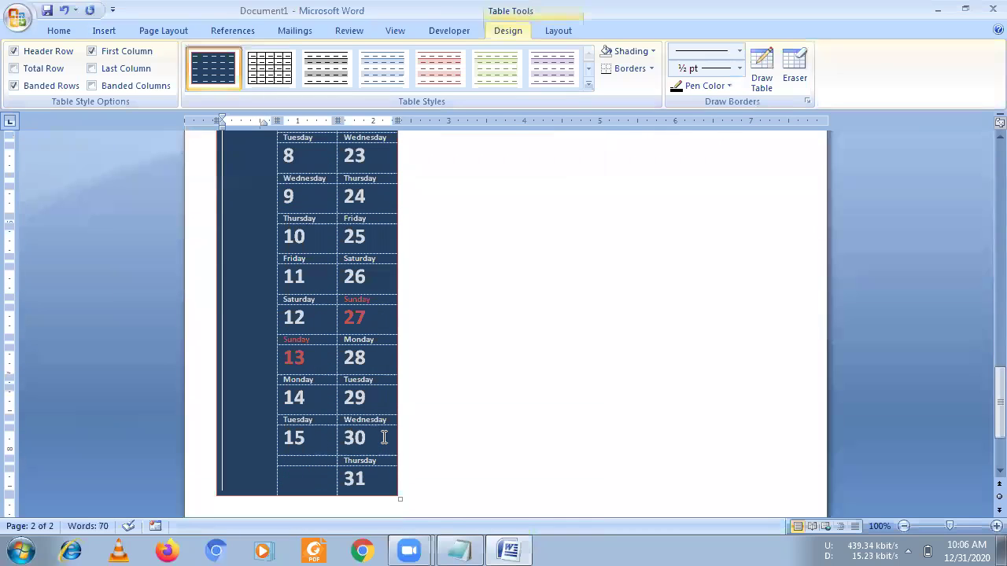
scroll(380, 429, down, 1)
scroll(413, 375, up, 4)
scroll(406, 375, up, 5)
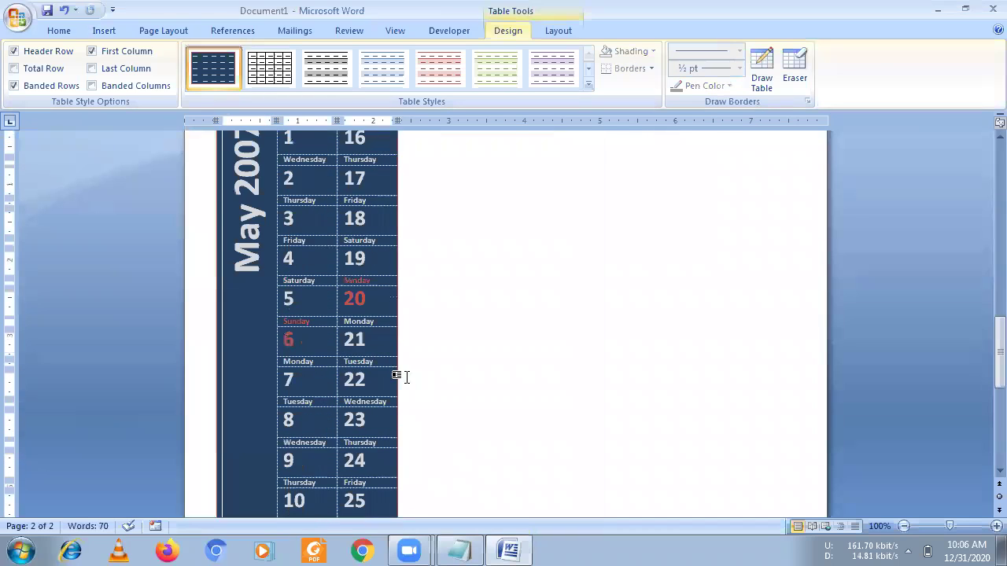
scroll(399, 375, up, 3)
click(250, 250)
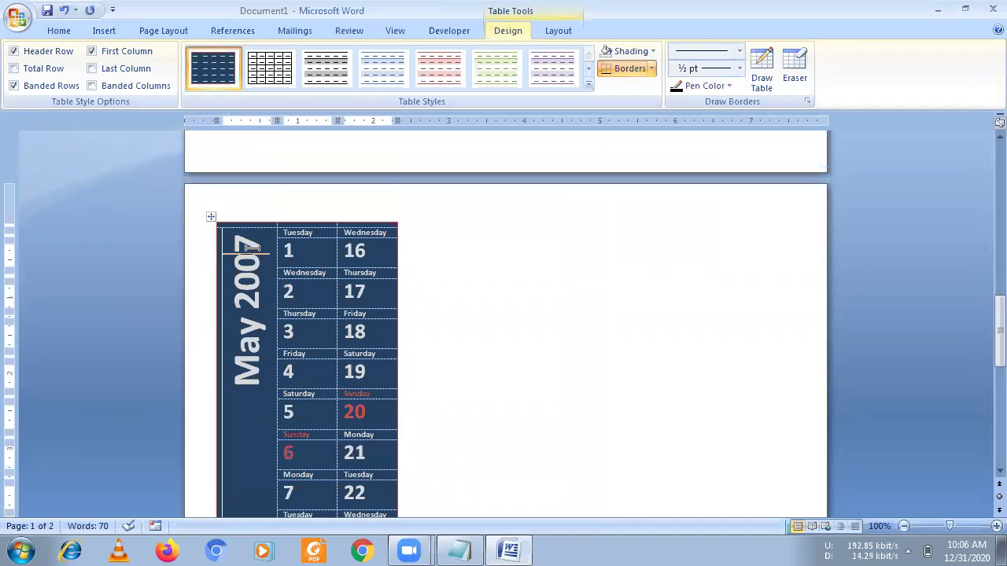
key(BackSpace)
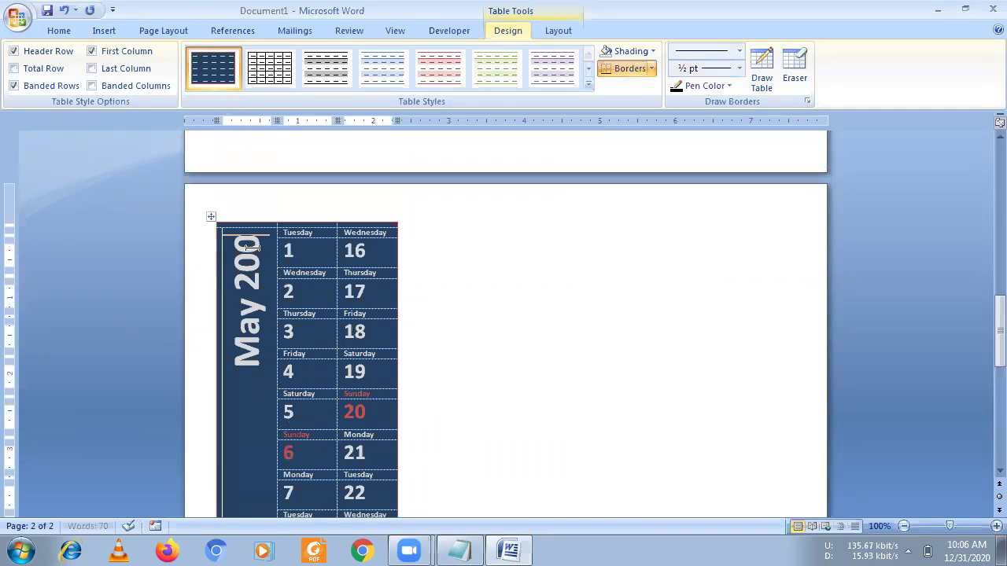
key(BackSpace)
text(21)
click(486, 298)
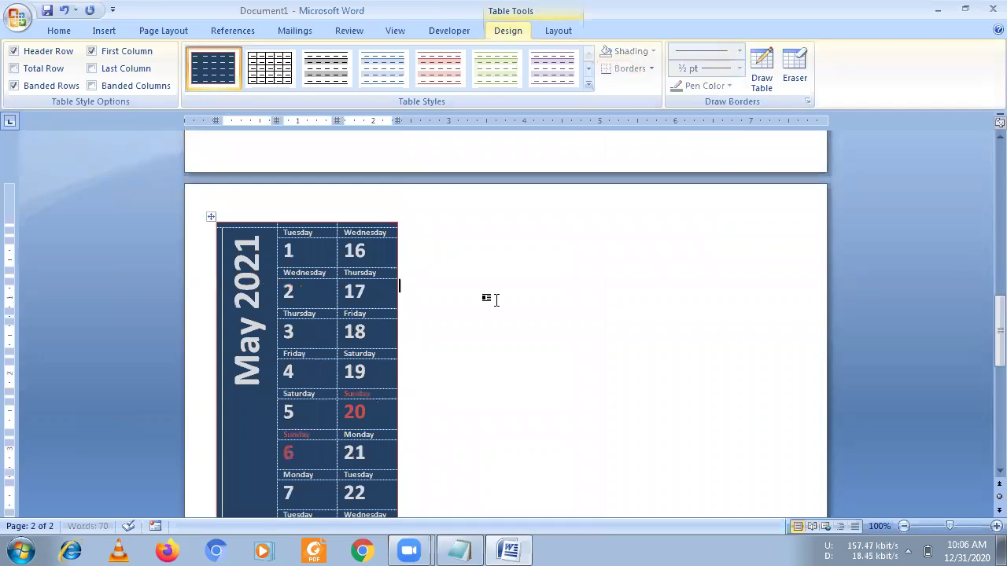
Scroll to the end of the calendar, place the cursor below it and show the Insert ribbon
scroll(393, 441, down, 2)
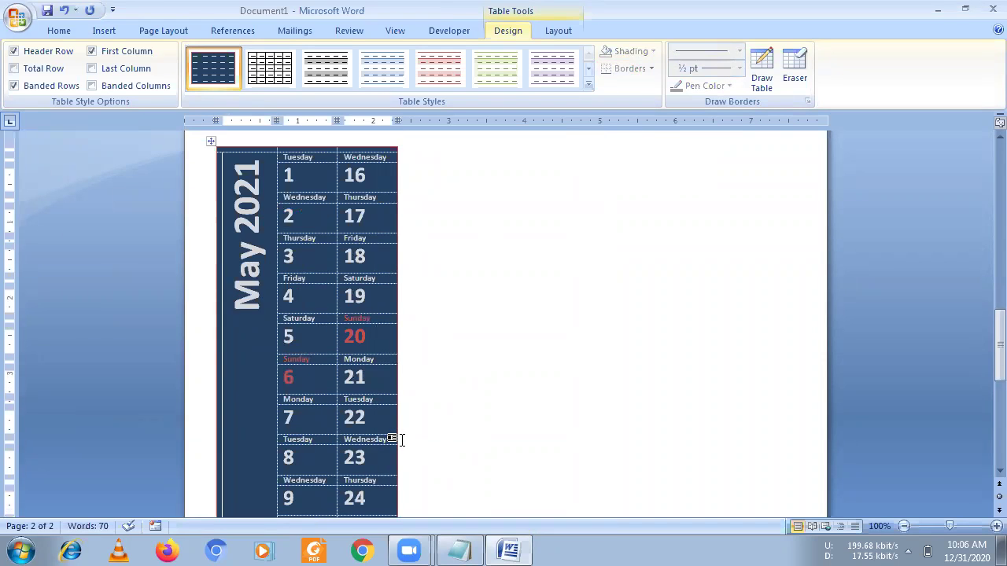
scroll(393, 440, down, 1)
scroll(398, 442, down, 3)
scroll(395, 444, down, 3)
scroll(389, 429, up, 4)
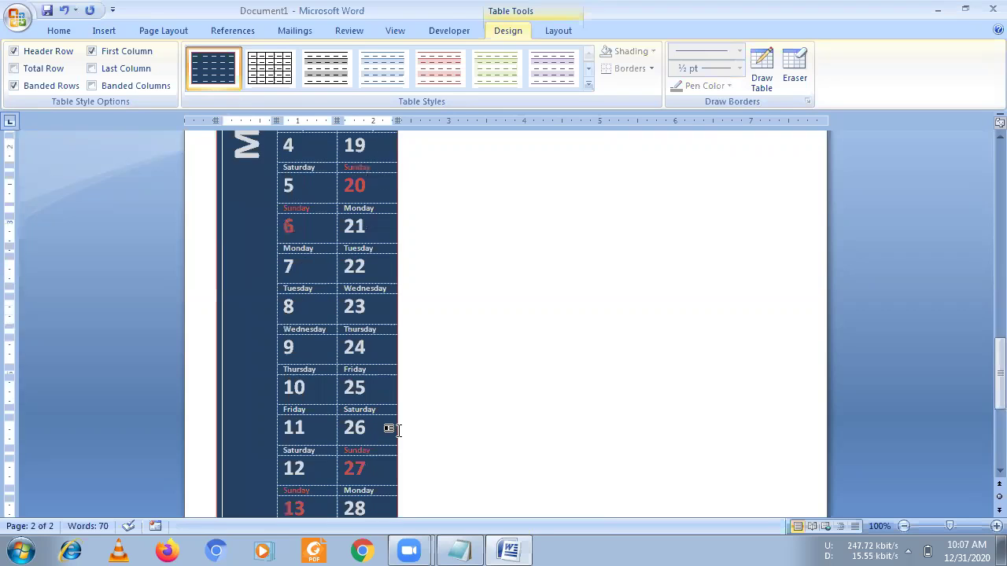
scroll(397, 409, up, 3)
scroll(401, 409, up, 3)
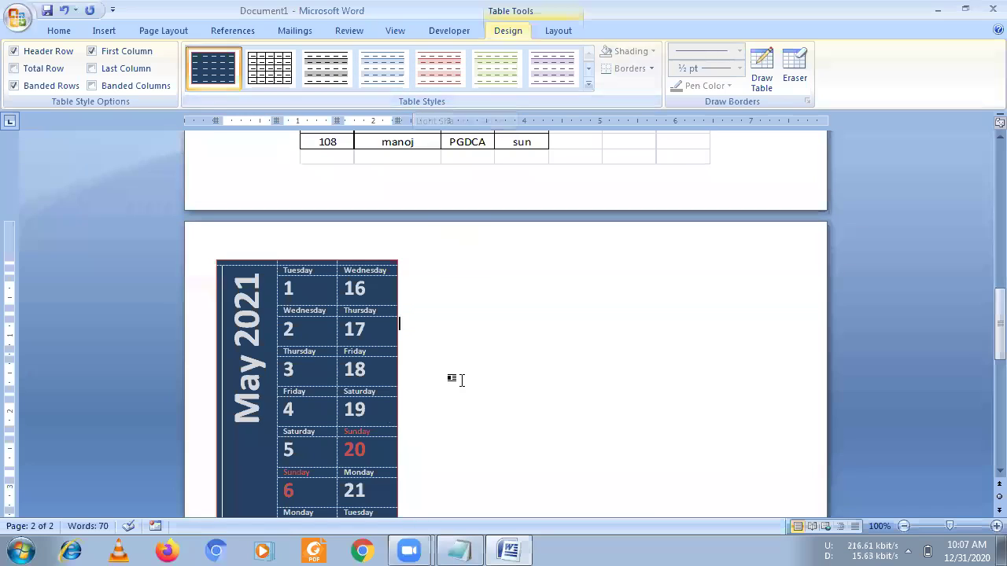
scroll(456, 384, up, 5)
scroll(453, 389, up, 4)
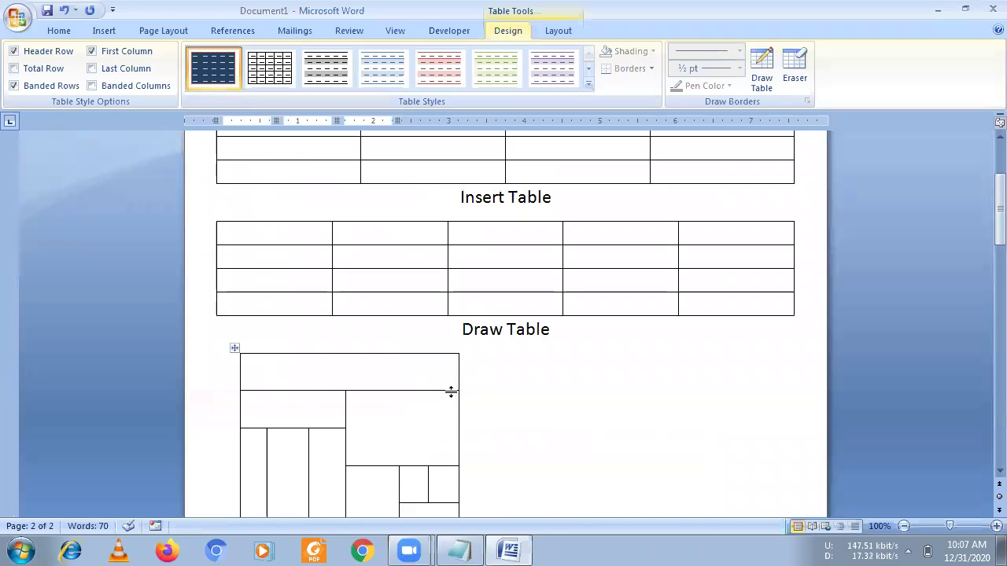
scroll(448, 393, down, 8)
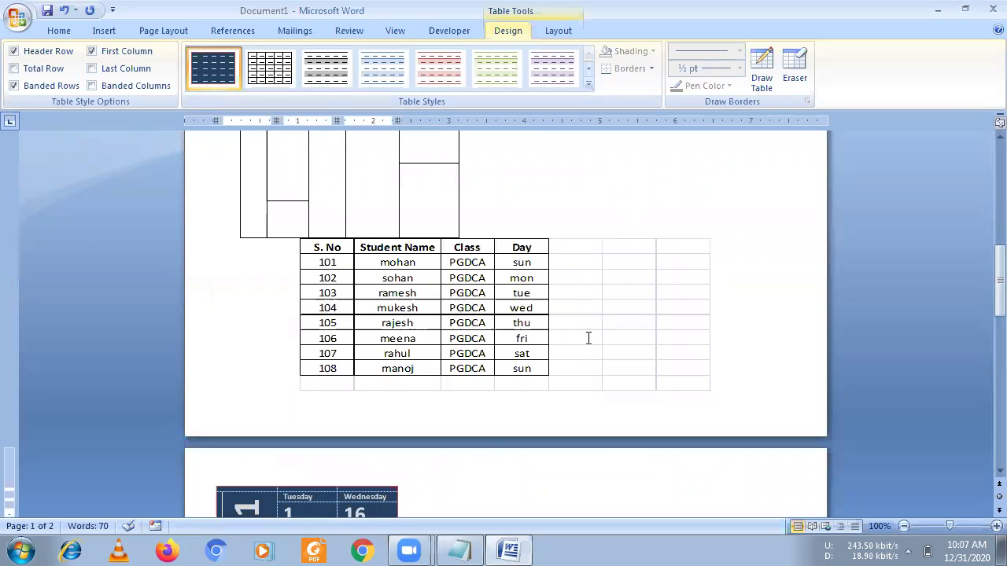
scroll(588, 339, down, 5)
scroll(580, 339, down, 8)
scroll(471, 370, down, 1)
click(360, 401)
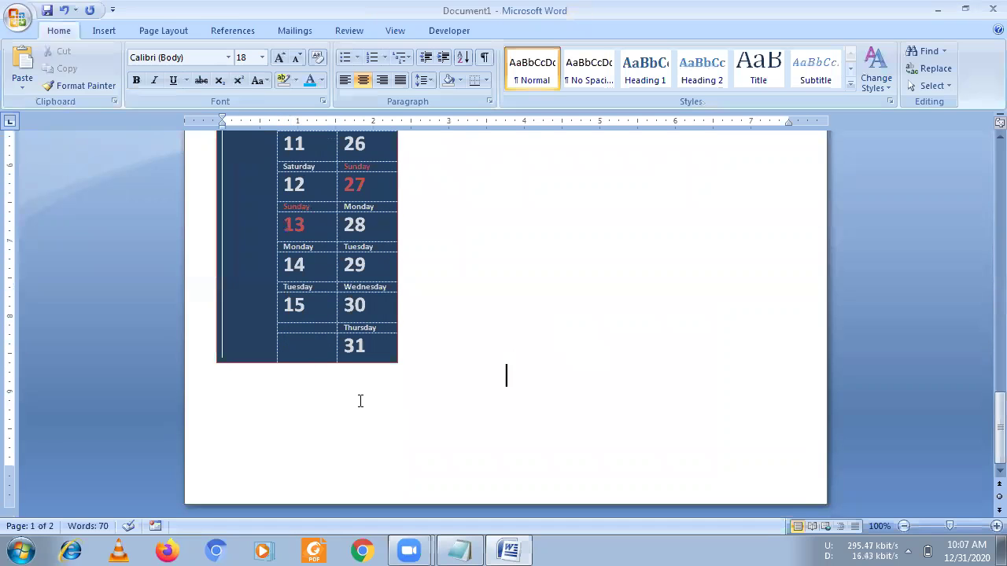
click(104, 29)
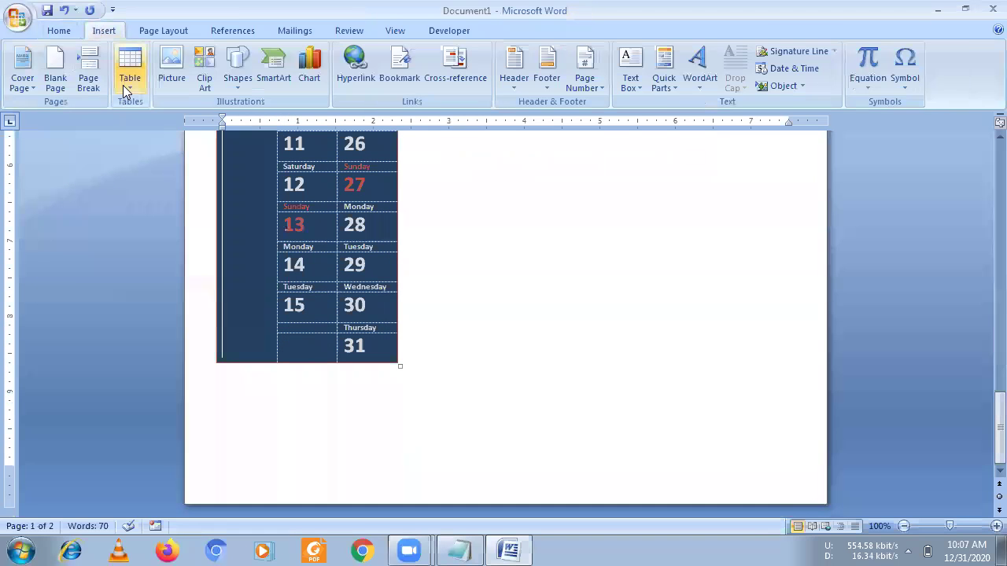
Insert a page break after the calendar and left-align the new third page's paragraph
click(123, 85)
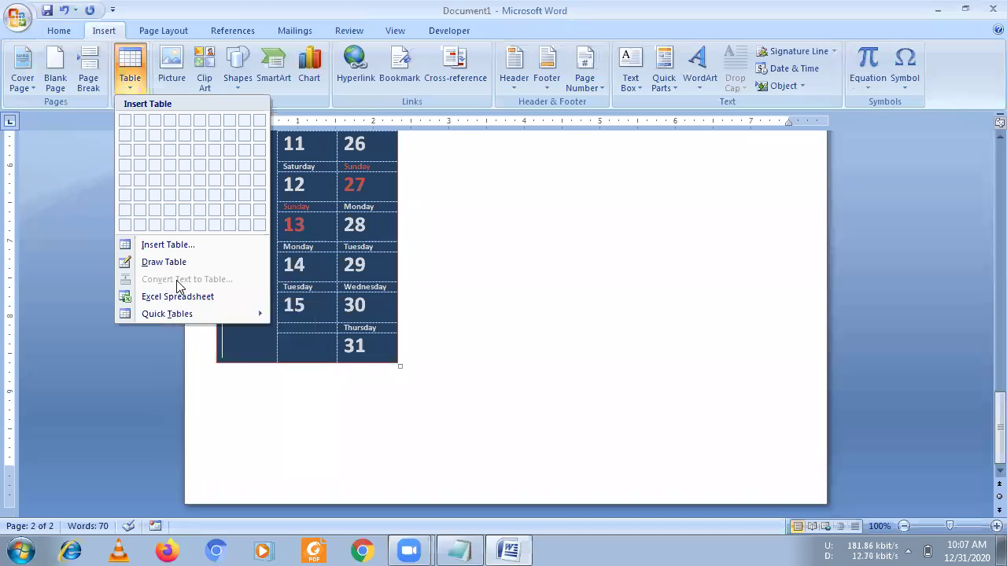
click(309, 383)
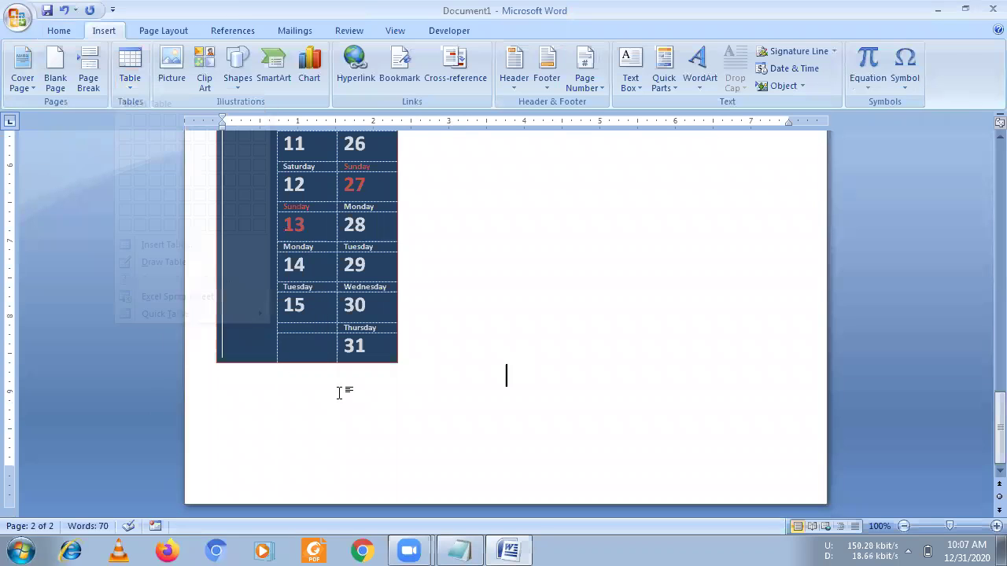
click(90, 82)
click(89, 81)
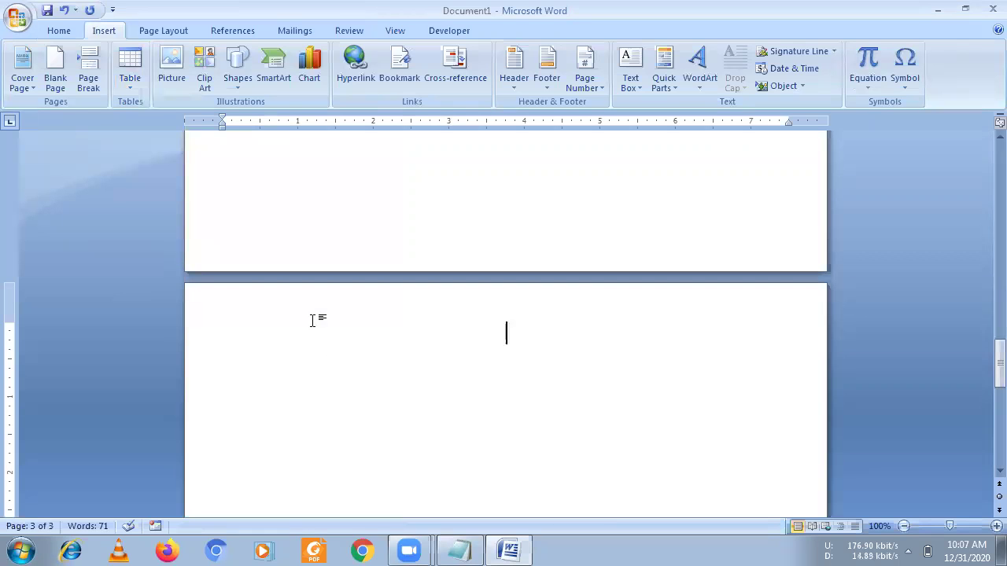
click(61, 30)
click(345, 80)
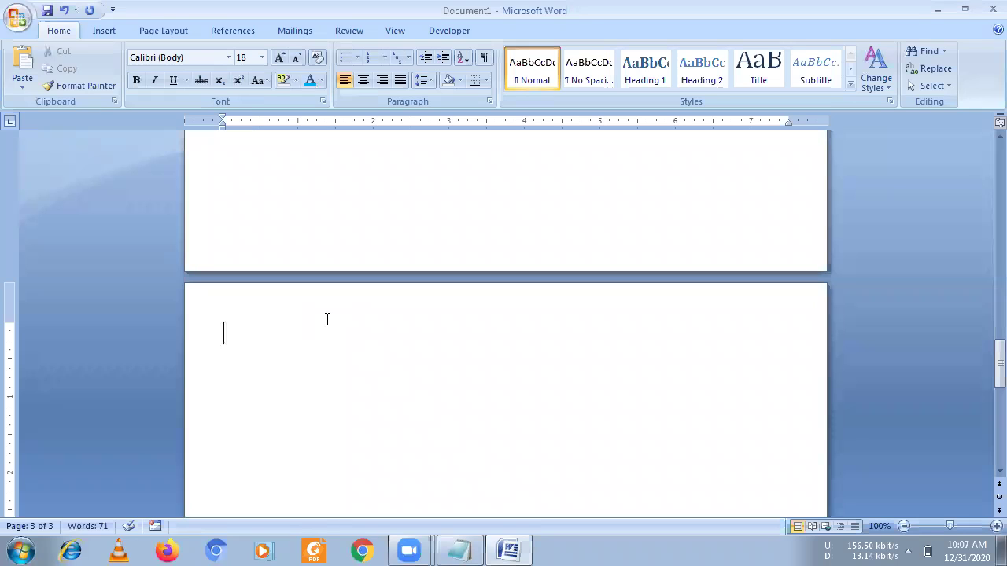
Type the header line Sno, Name, age separated by tabs
text(Sno)
text(S)
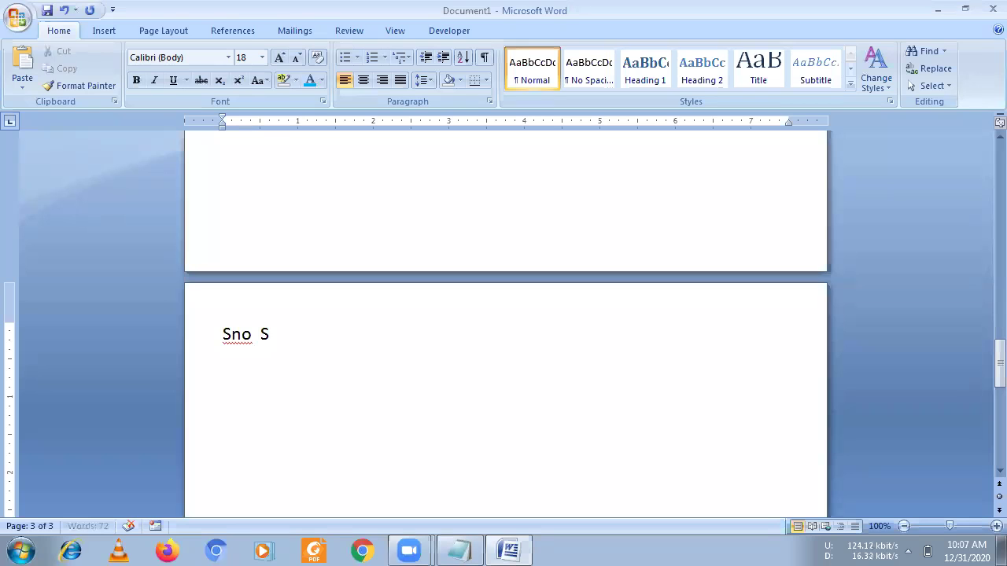
key(BackSpace)
text(Name)
key(Tab)
text(age)
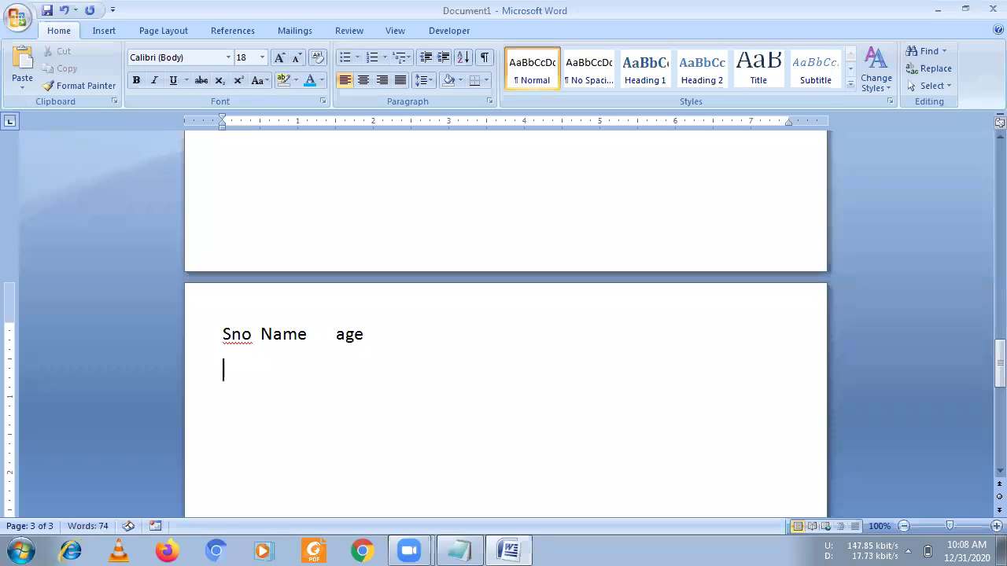
Add three tab-separated rows numbered 1–3 with student names and ages 10, 20, 30
text(1)
key(Tab)
text(m)
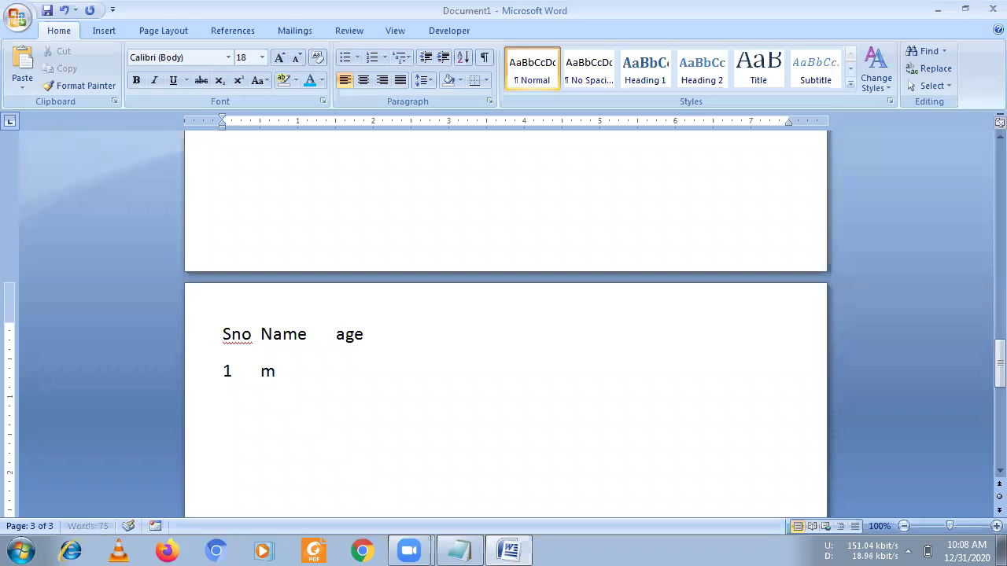
text(ohan)
key(Tab)
text(1)
key(Return)
text(2)
key(Tab)
text(sohan)
key(Tab)
text(20)
key(Return)
text(3	ra)
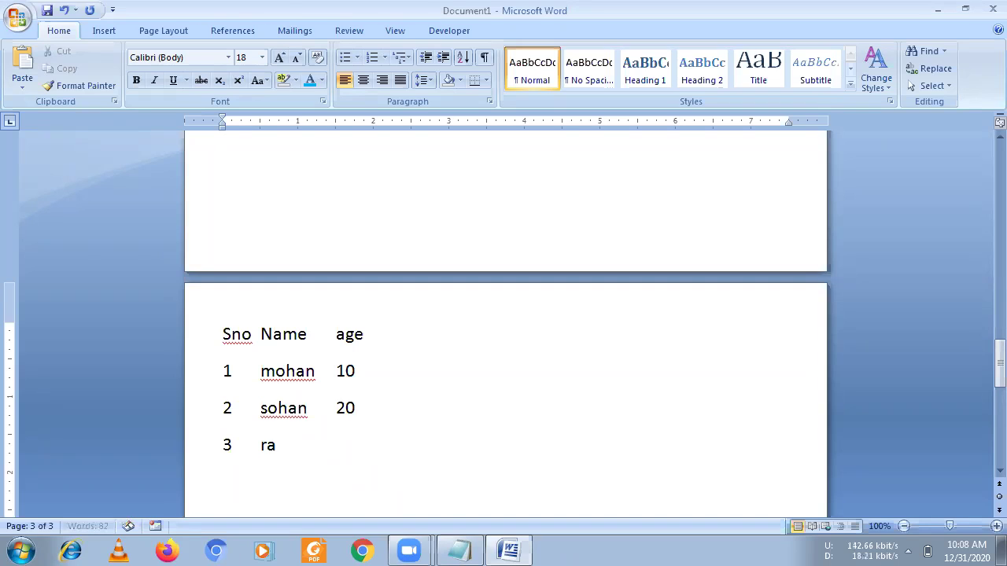
text(jesh)
key(Tab)
text(30)
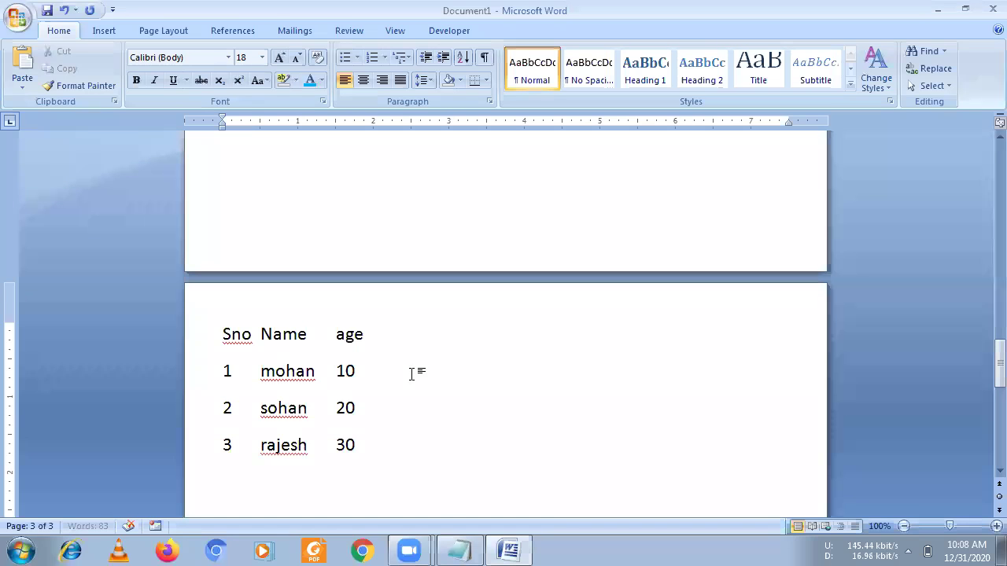
Check the tab gaps in the list, then select all four of its lines
click(436, 374)
drag(252, 334, 260, 334)
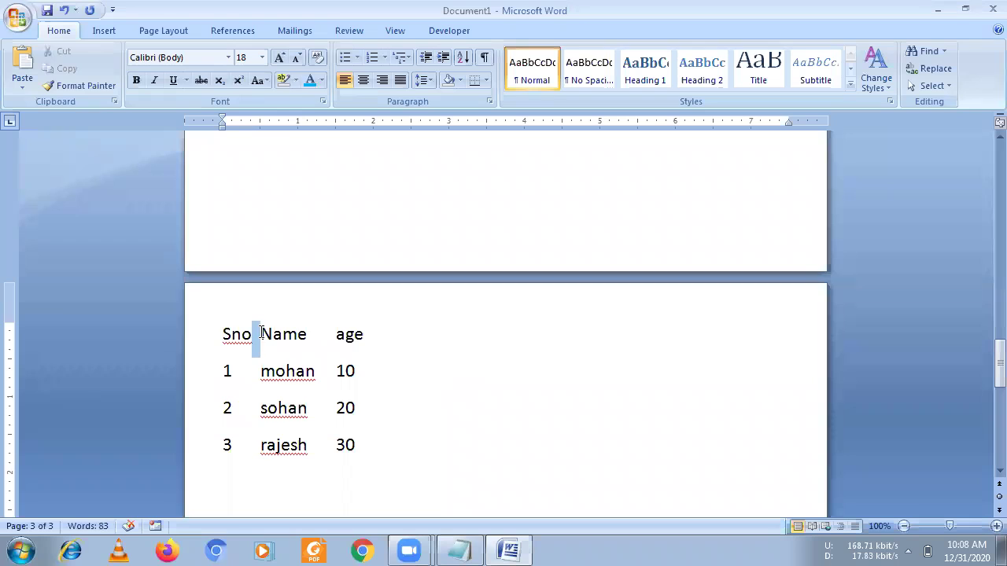
drag(232, 371, 253, 406)
drag(234, 447, 254, 448)
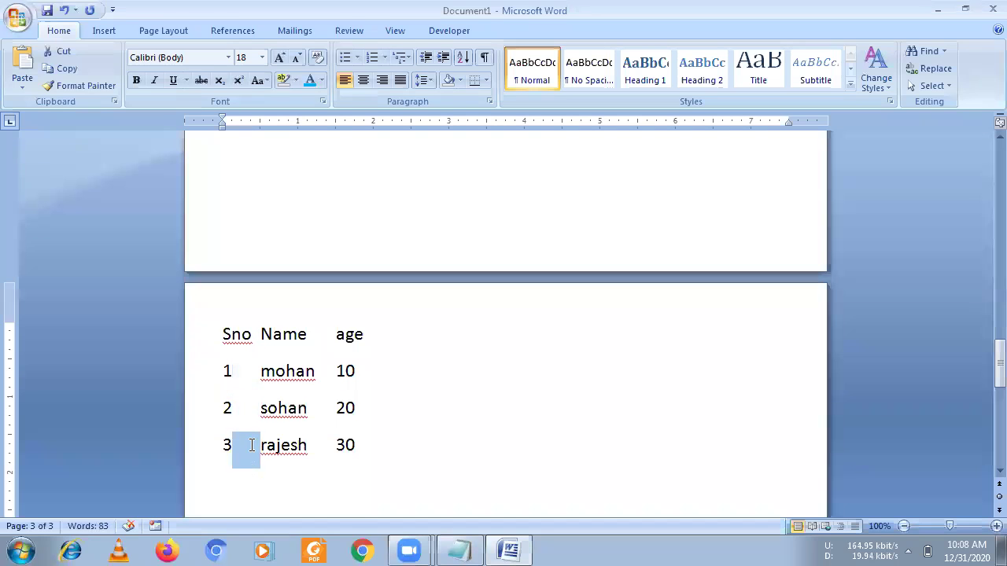
drag(317, 372, 335, 377)
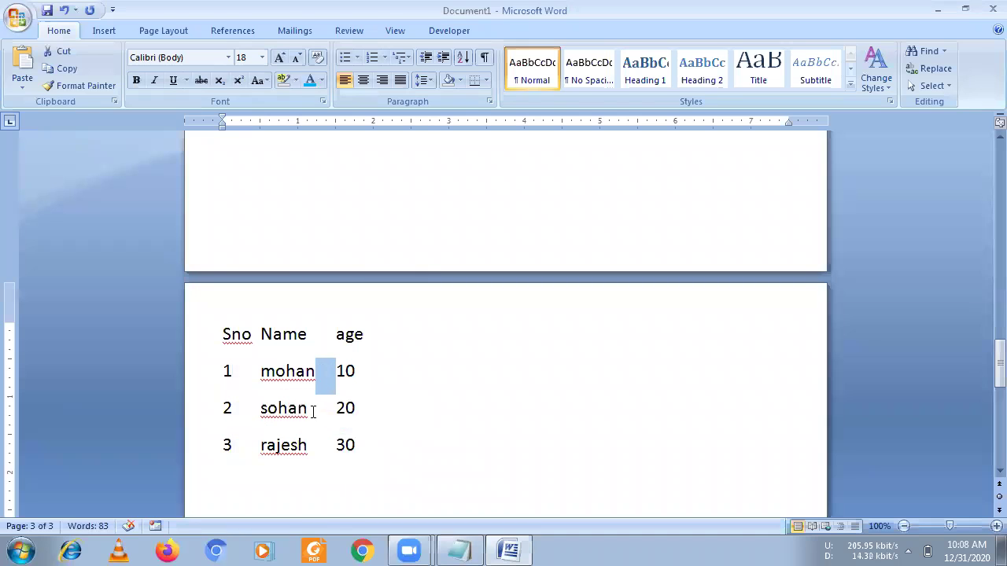
drag(313, 412, 334, 416)
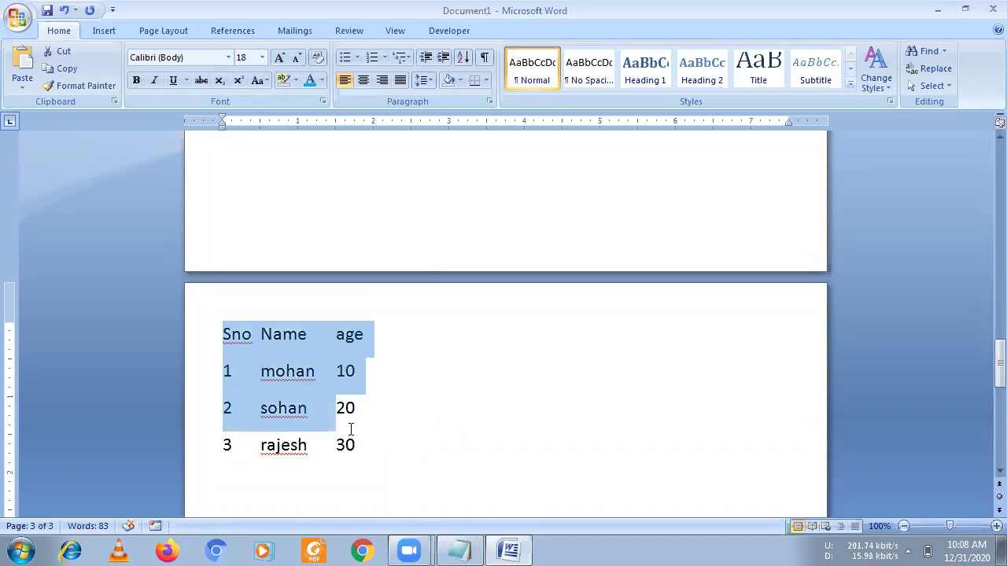
drag(225, 334, 360, 447)
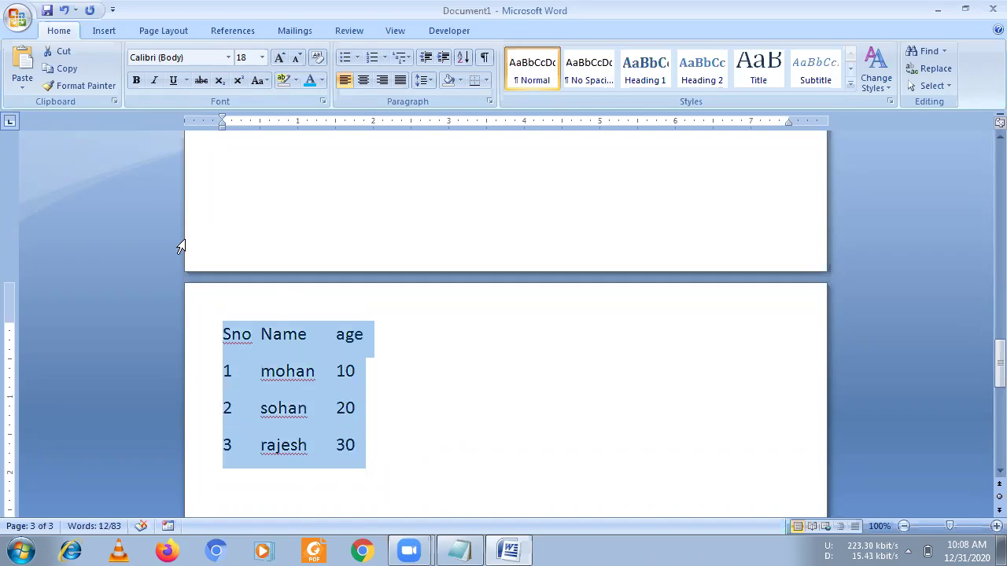
Add an empty line below the list, checking the Table menu without inserting anything
click(110, 36)
click(125, 79)
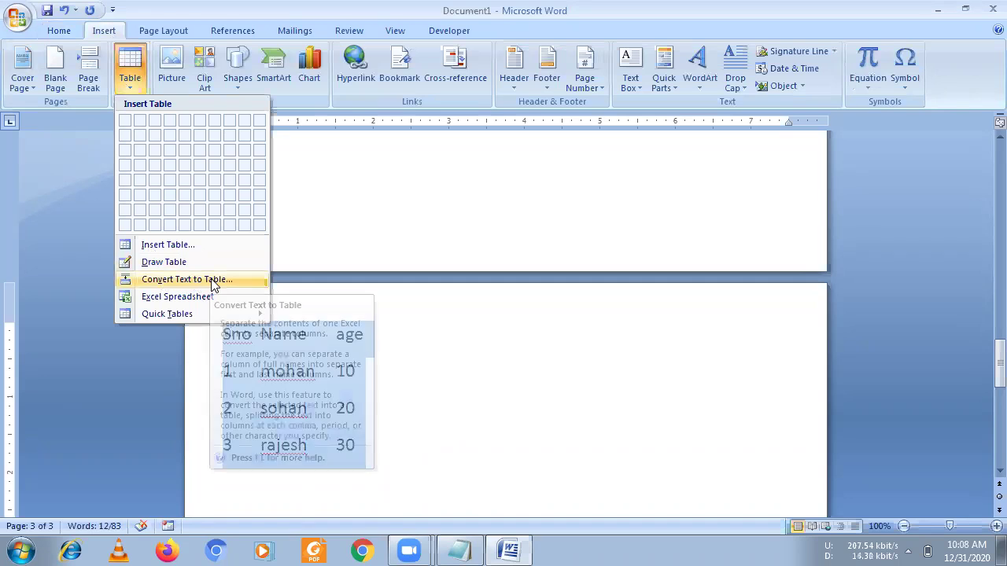
click(408, 434)
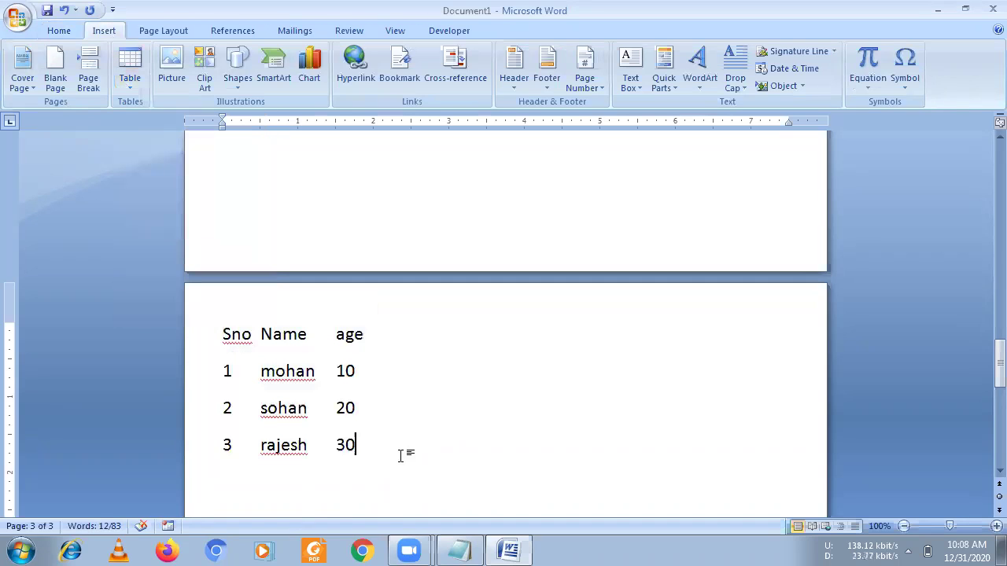
key(Left)
key(Right)
key(Return)
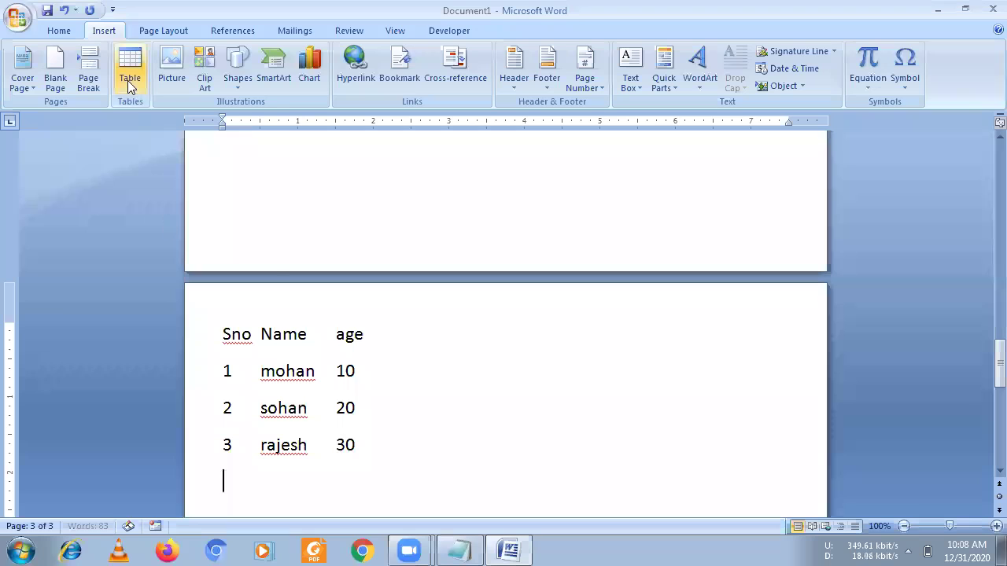
click(127, 81)
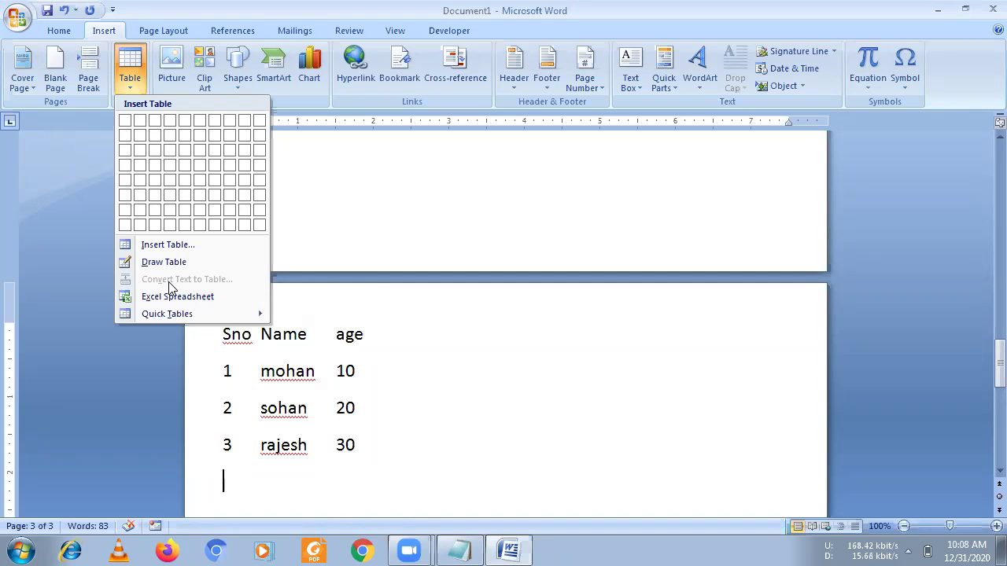
click(272, 369)
Convert the selected list to a 3-column table using Convert Text to Table with tab separators
mouse_move(223, 332)
mouse_down()
mouse_move(300, 407)
mouse_move(358, 439)
mouse_up()
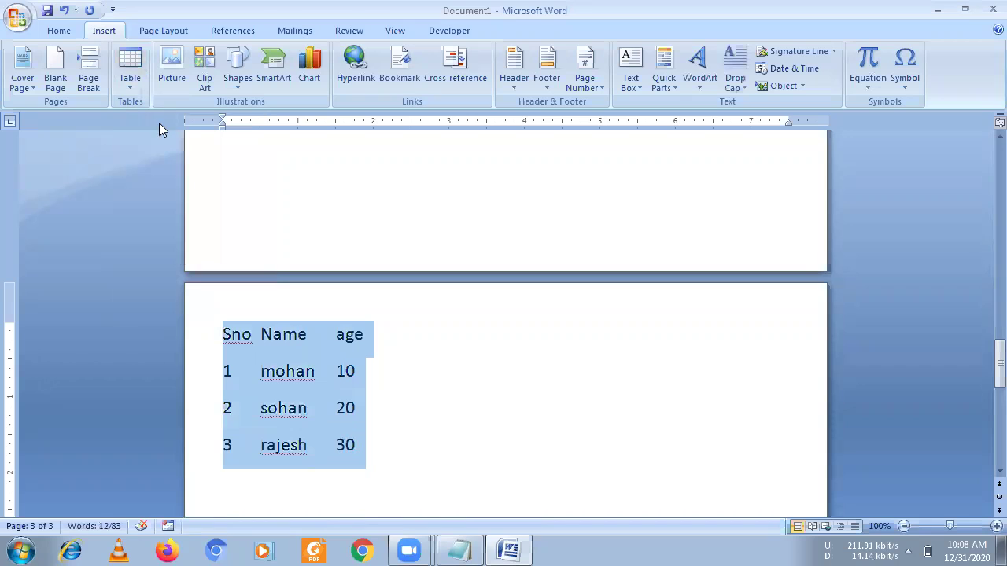
click(136, 84)
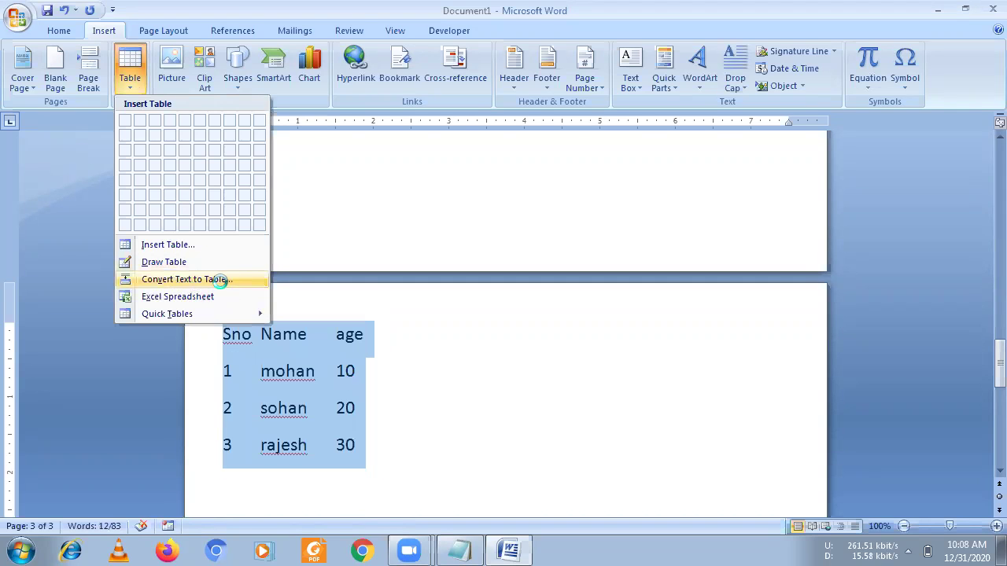
click(222, 283)
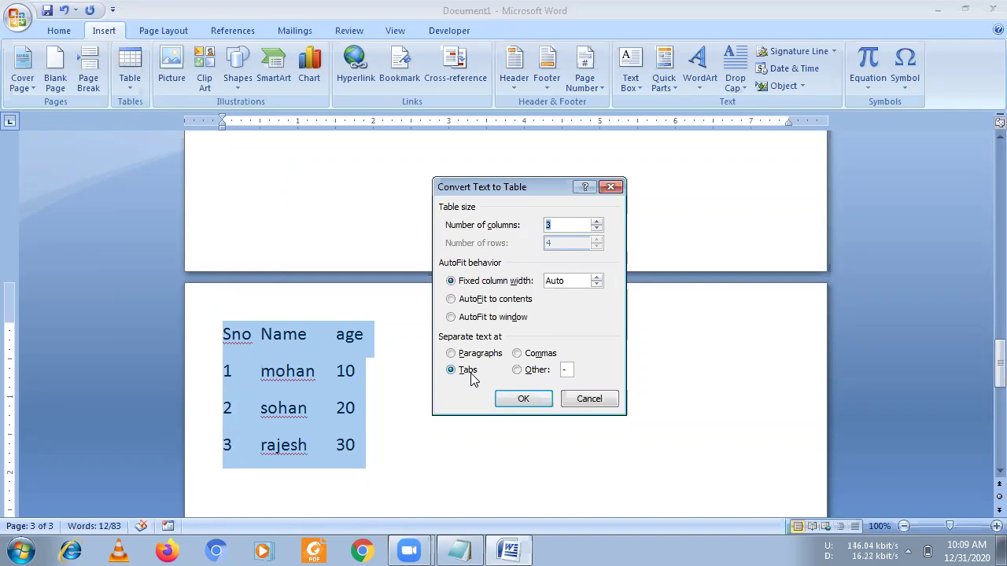
click(523, 399)
mouse_move(505, 368)
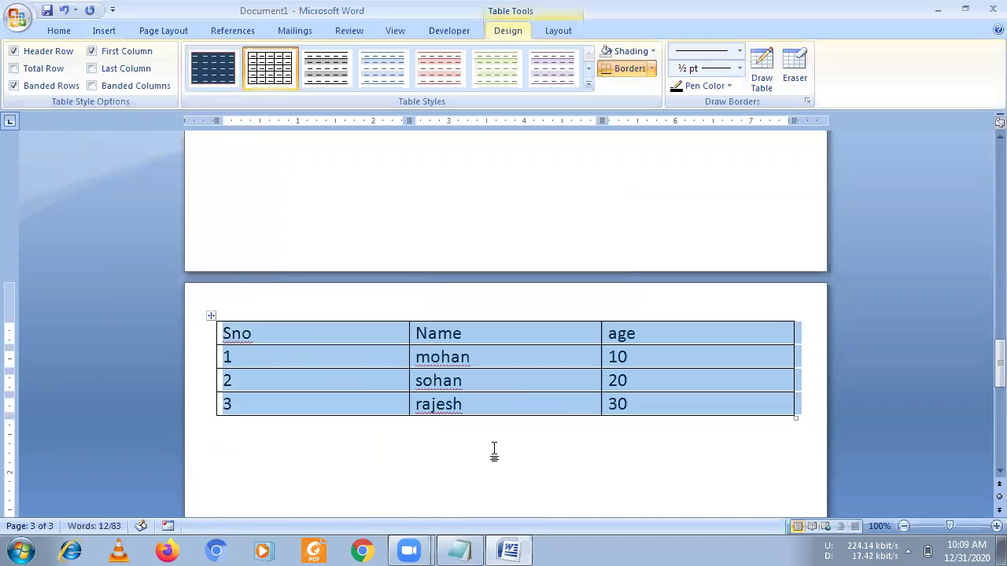
click(494, 455)
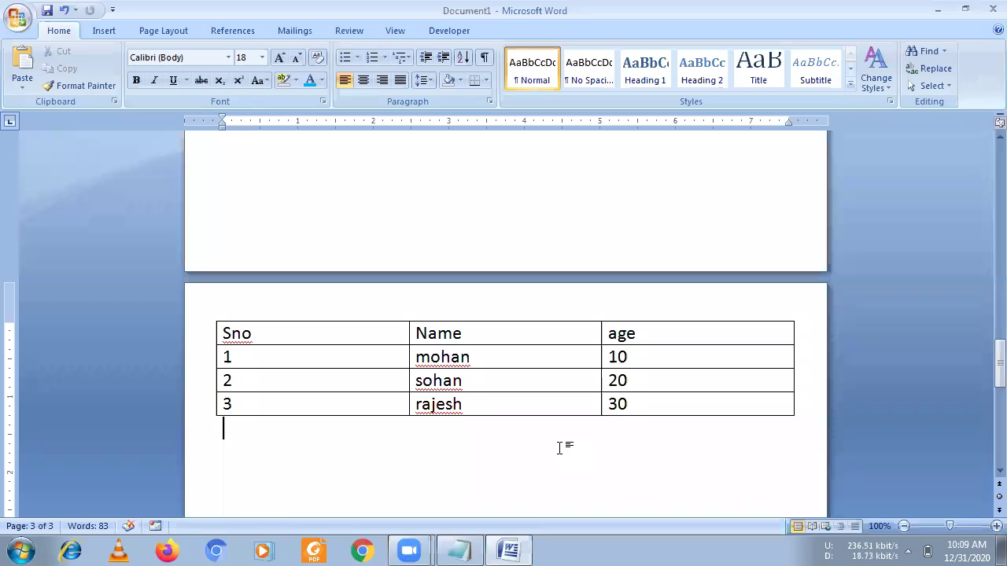
Try a page break before the Grid heading, undo it with Ctrl+Z, then preview the Insert Table grid
scroll(559, 448, up, 1)
scroll(560, 448, up, 4)
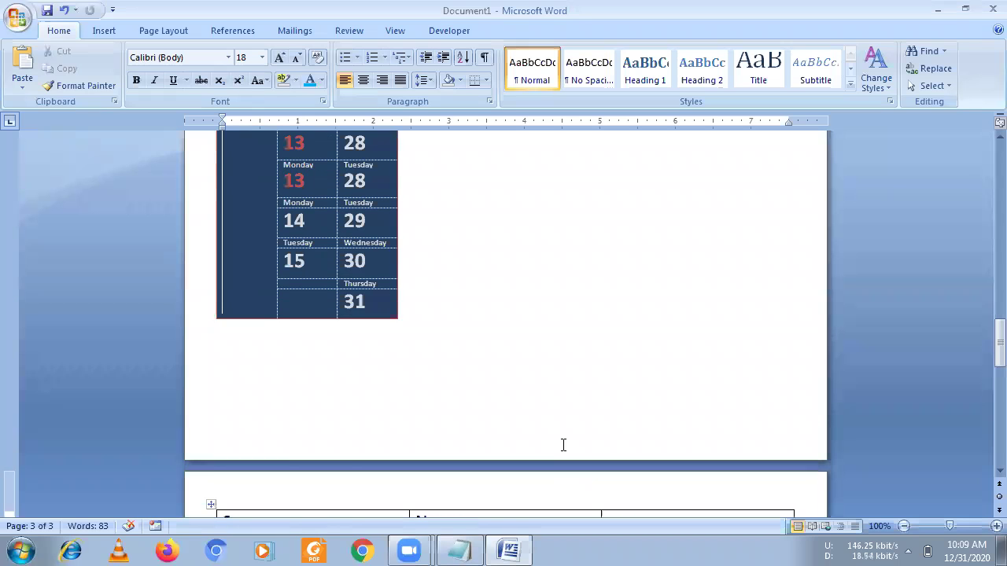
scroll(560, 445, up, 3)
scroll(560, 444, up, 5)
scroll(557, 437, up, 3)
scroll(552, 425, up, 8)
scroll(543, 419, up, 4)
scroll(542, 421, up, 4)
scroll(542, 420, up, 3)
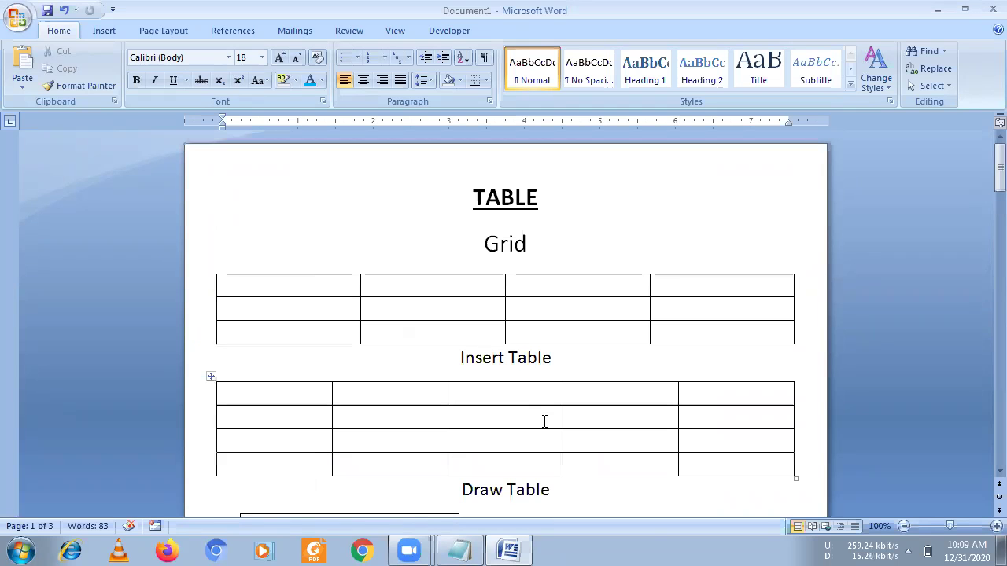
click(282, 246)
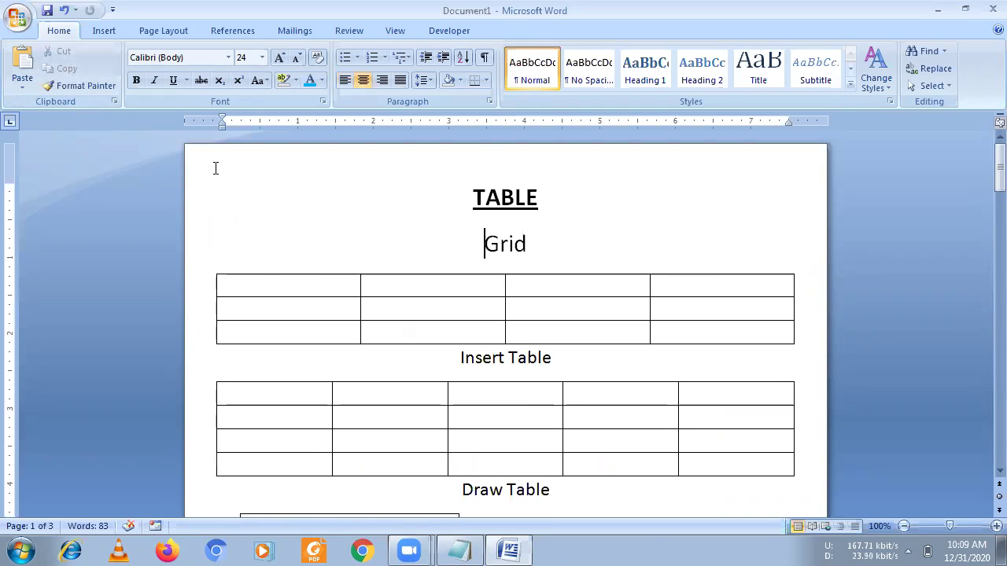
click(105, 31)
click(98, 89)
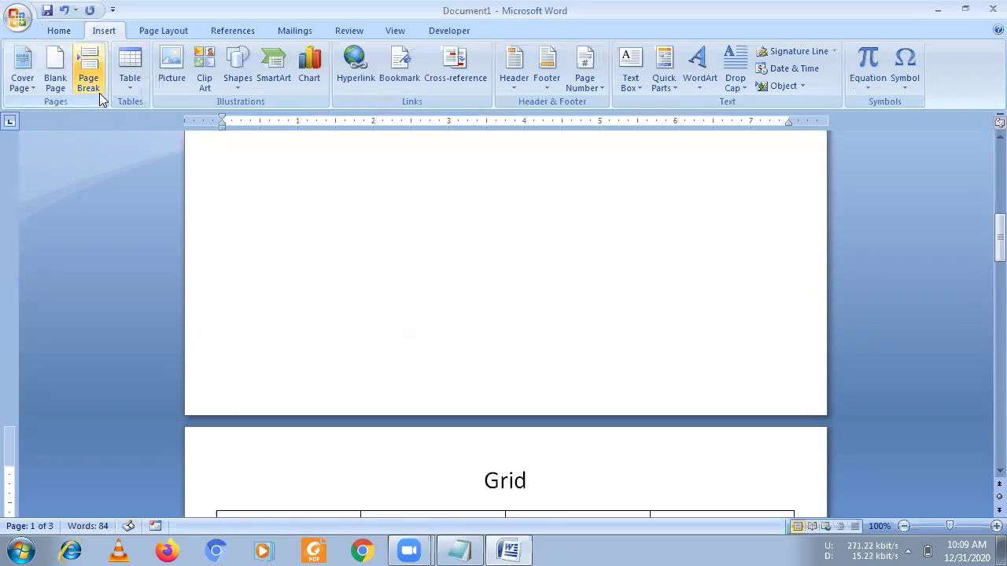
key(ctrl+z)
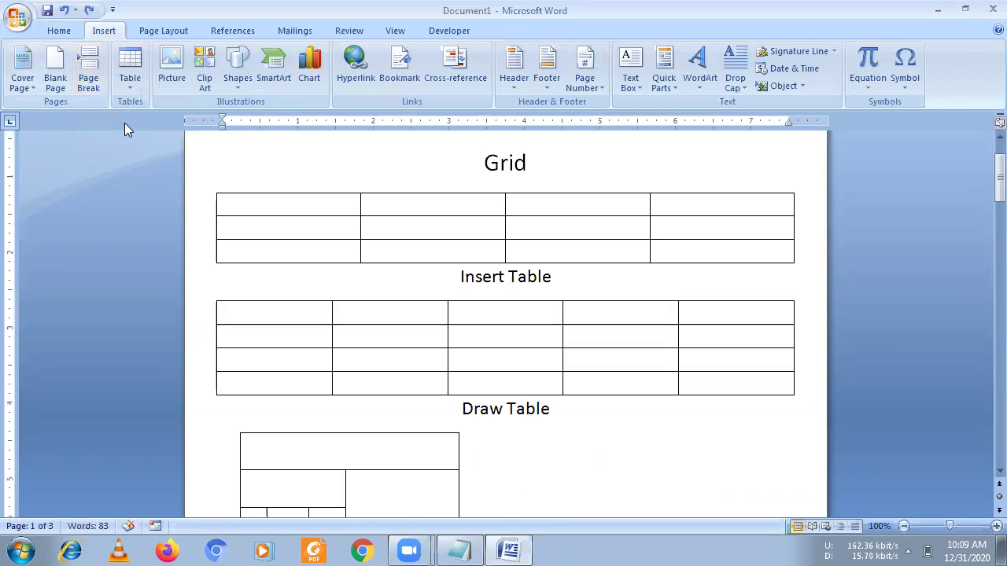
click(129, 82)
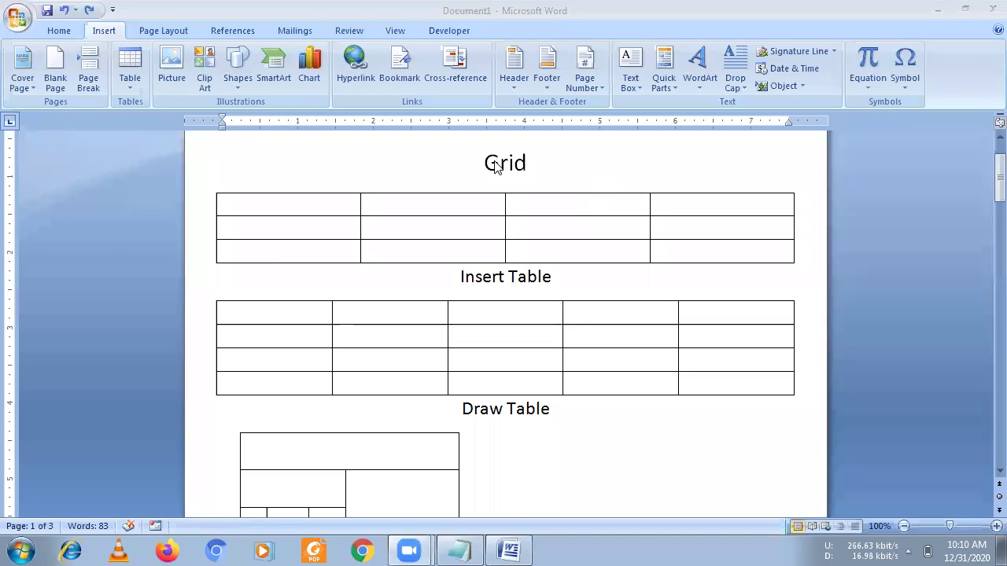
Preview the Insert Table dropdown, then click into the Grid, Insert Table and Draw Table tables
click(124, 85)
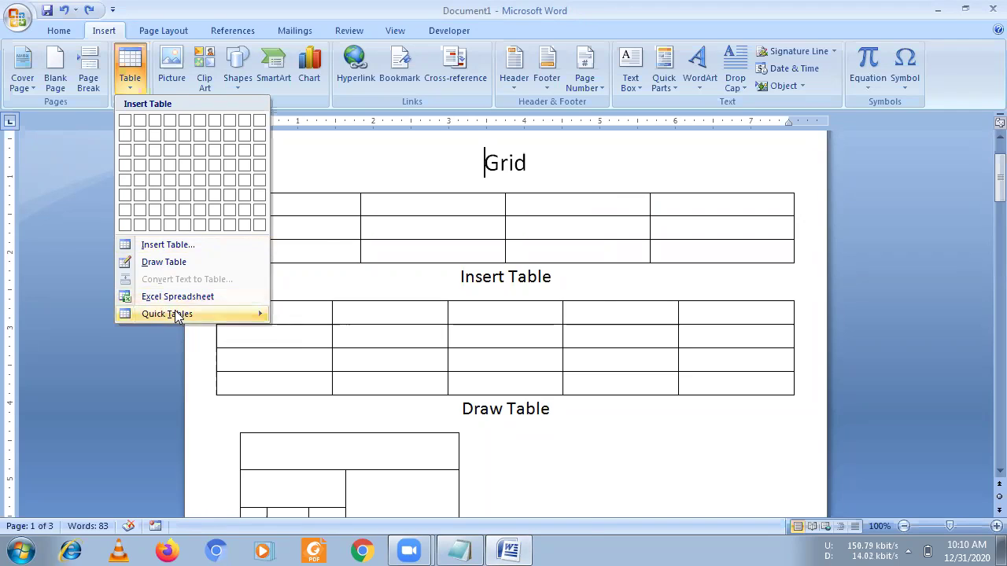
mouse_move(189, 314)
click(631, 342)
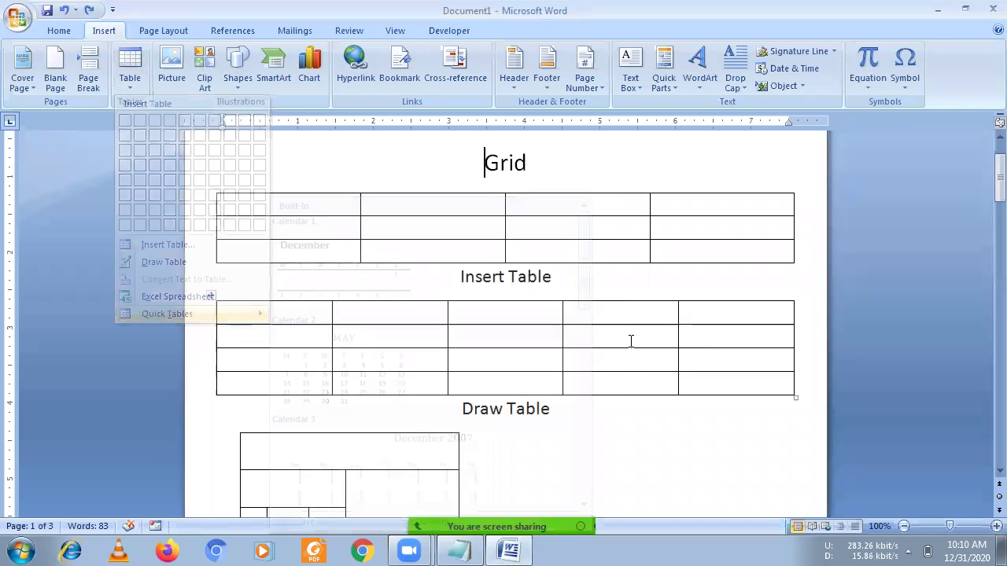
click(302, 203)
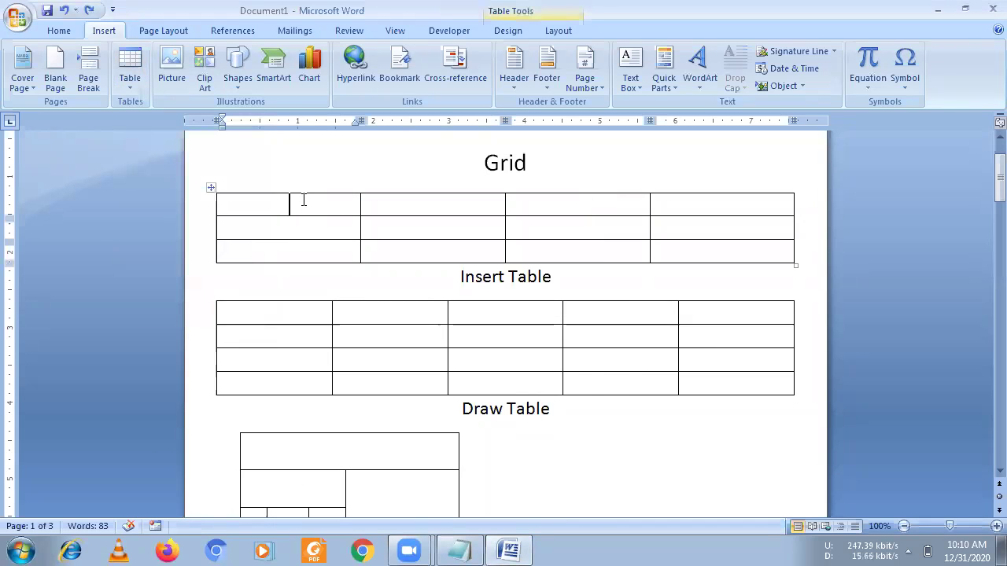
click(473, 316)
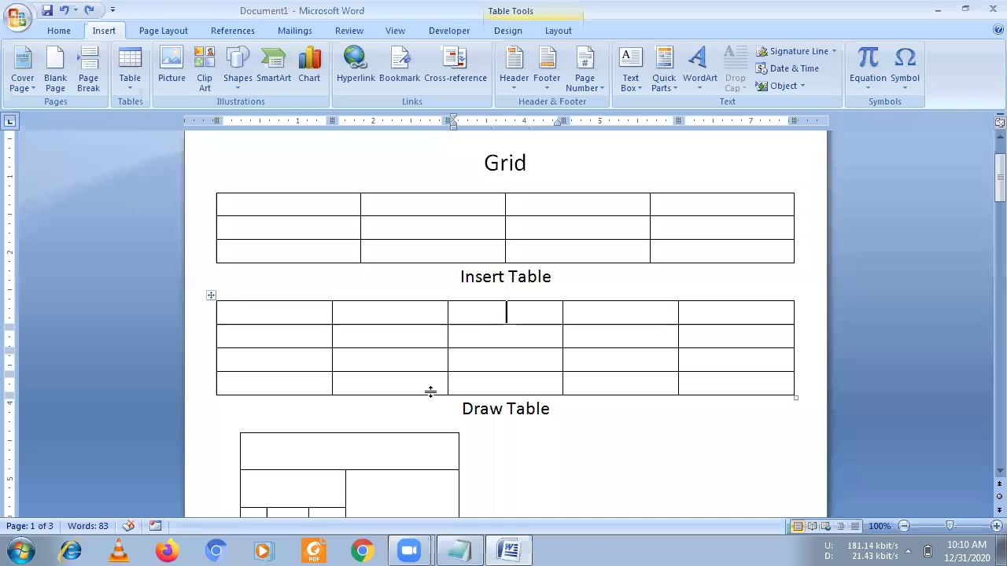
click(391, 457)
Visit the embedded student spreadsheet and the May 2021 calendar, then return to the Grid table's second row
scroll(391, 457, down, 5)
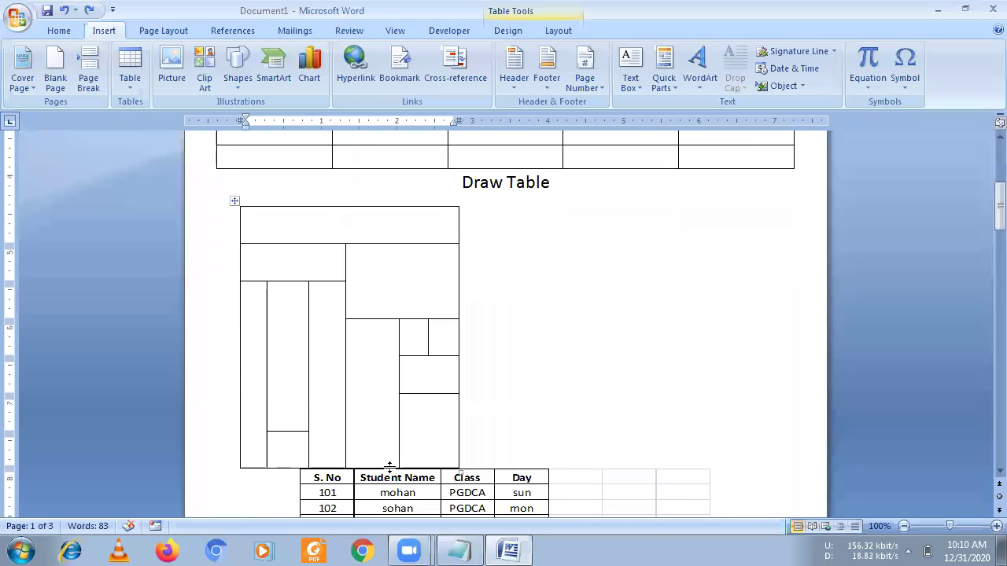
scroll(394, 453, down, 5)
click(408, 341)
scroll(409, 354, down, 4)
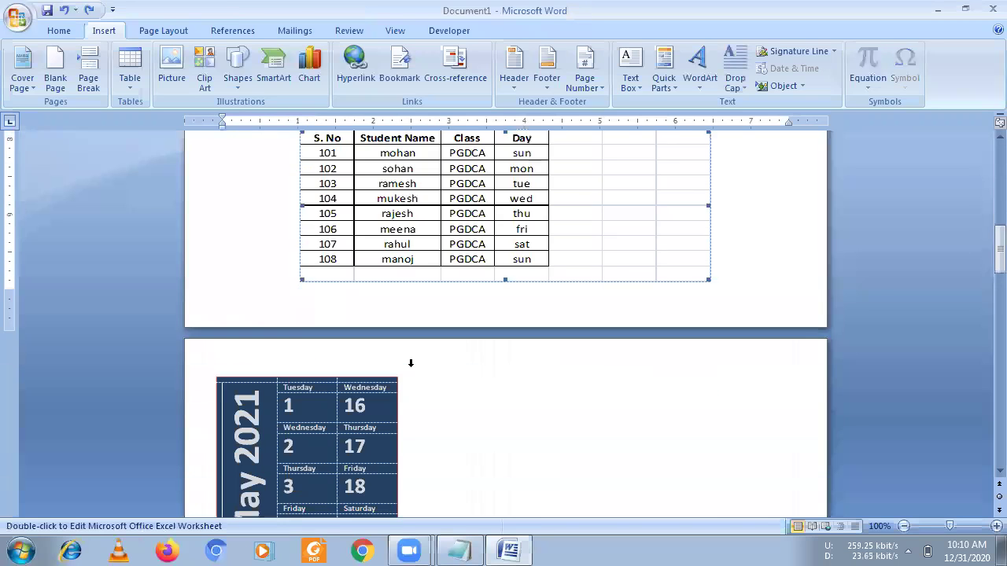
scroll(376, 315, down, 4)
click(376, 318)
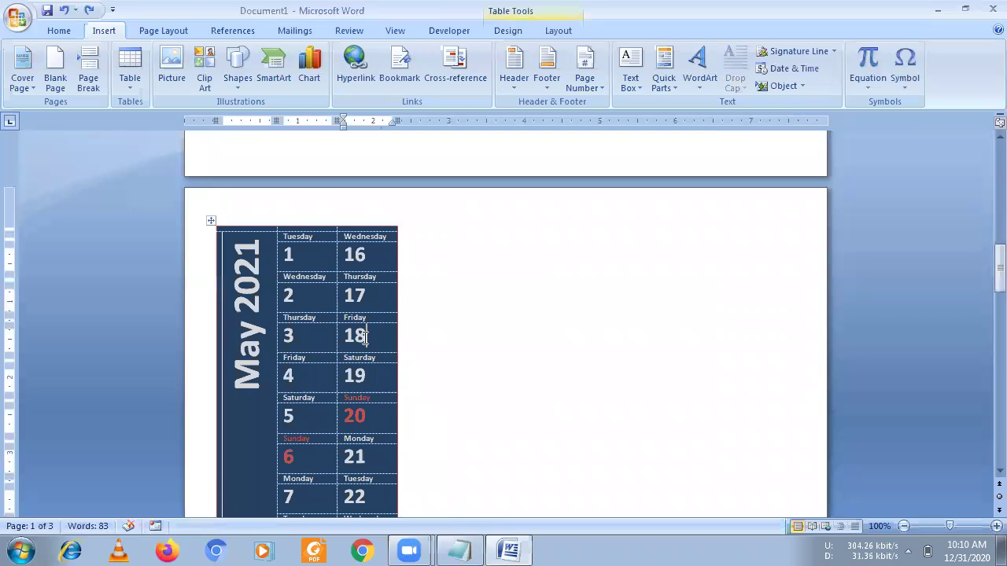
scroll(427, 367, up, 4)
scroll(432, 369, up, 5)
scroll(436, 371, up, 6)
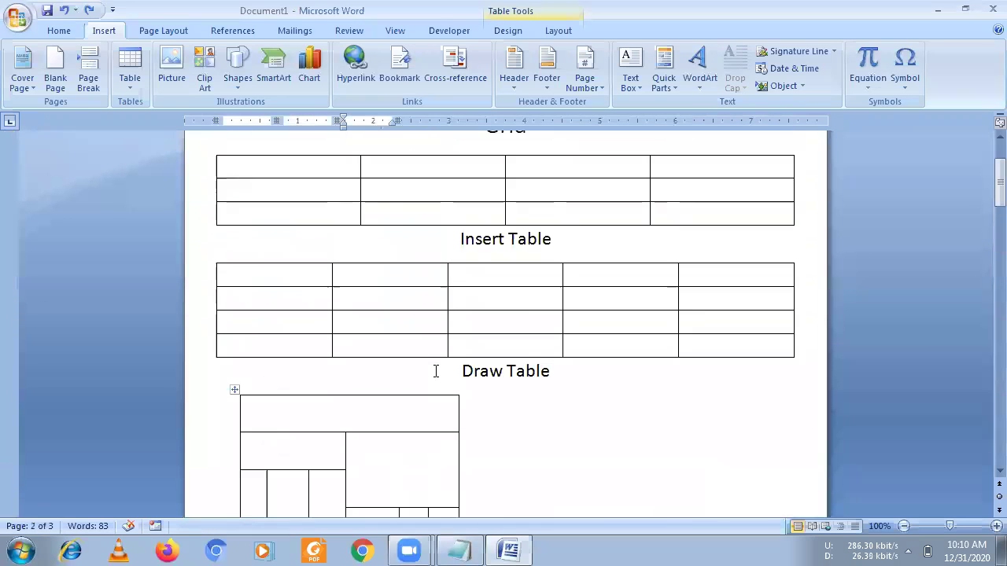
scroll(435, 371, up, 3)
click(406, 290)
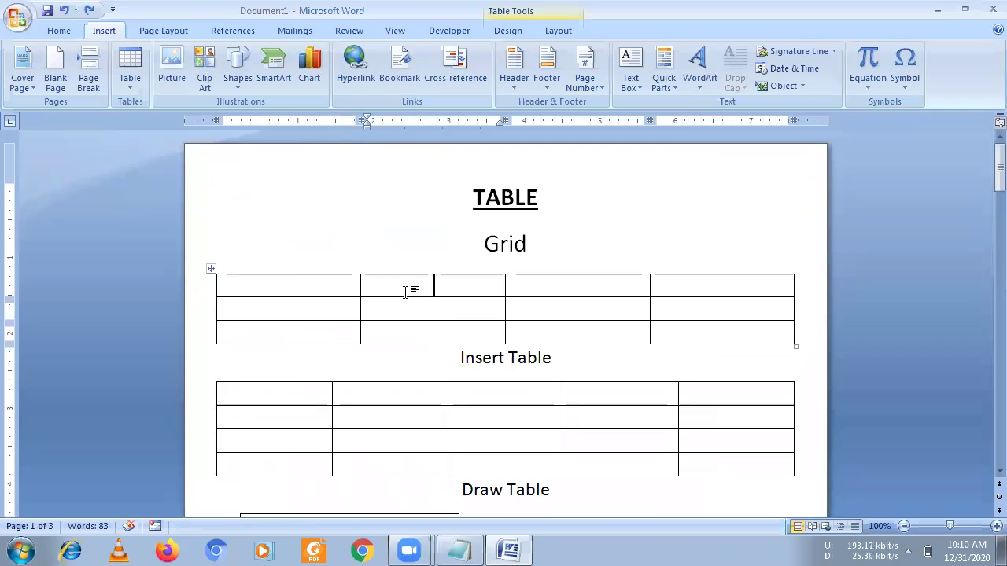
click(408, 303)
Switch between the Table Tools Design and Layout options for the Grid table
click(508, 30)
click(563, 30)
click(508, 30)
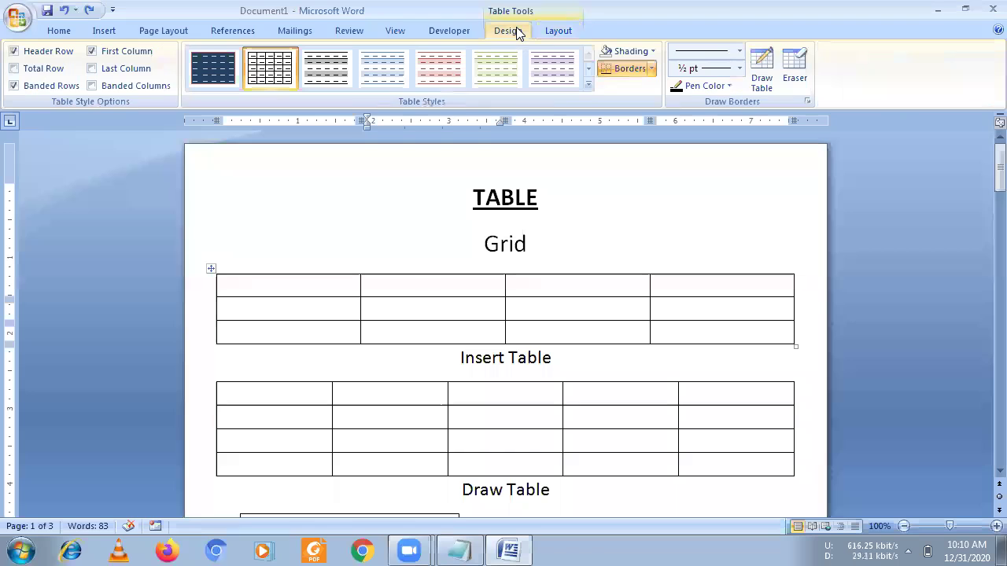
click(560, 30)
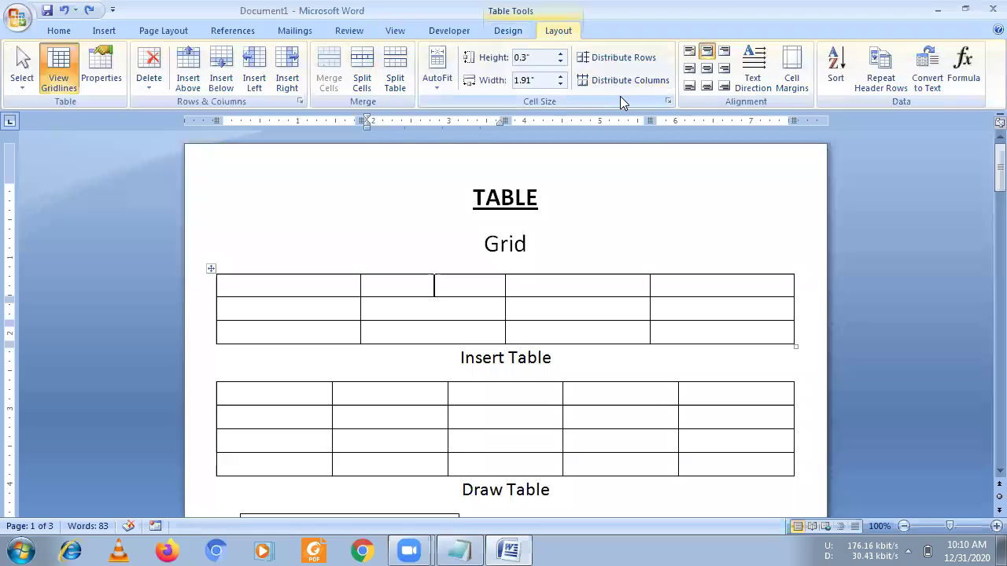
Scroll down to the Sno/Name/age table on page 3 and click into its Sno cell
scroll(598, 272, down, 3)
scroll(600, 273, down, 5)
scroll(594, 273, down, 6)
scroll(586, 273, down, 3)
scroll(581, 274, down, 7)
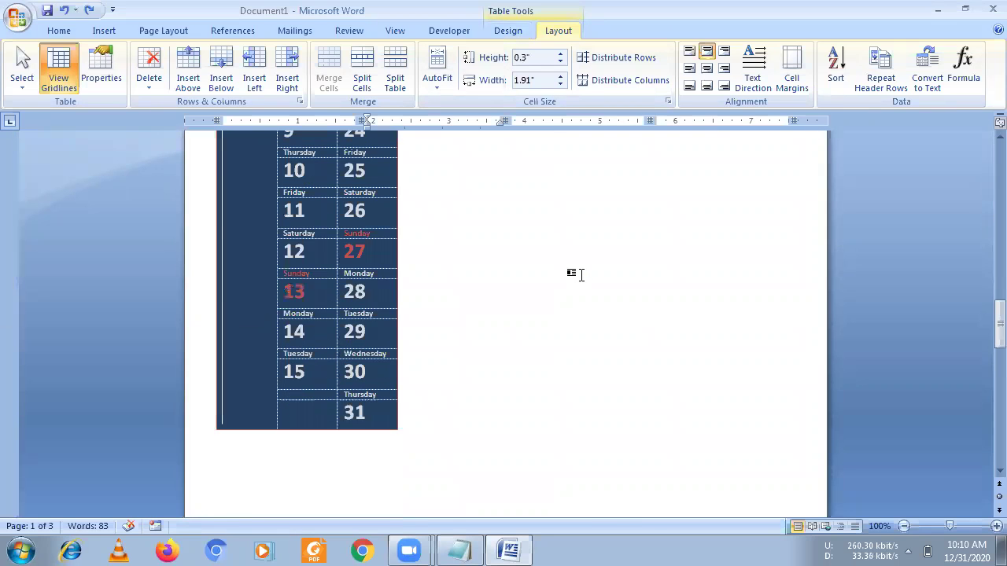
scroll(583, 274, down, 4)
scroll(550, 259, down, 6)
scroll(354, 228, up, 2)
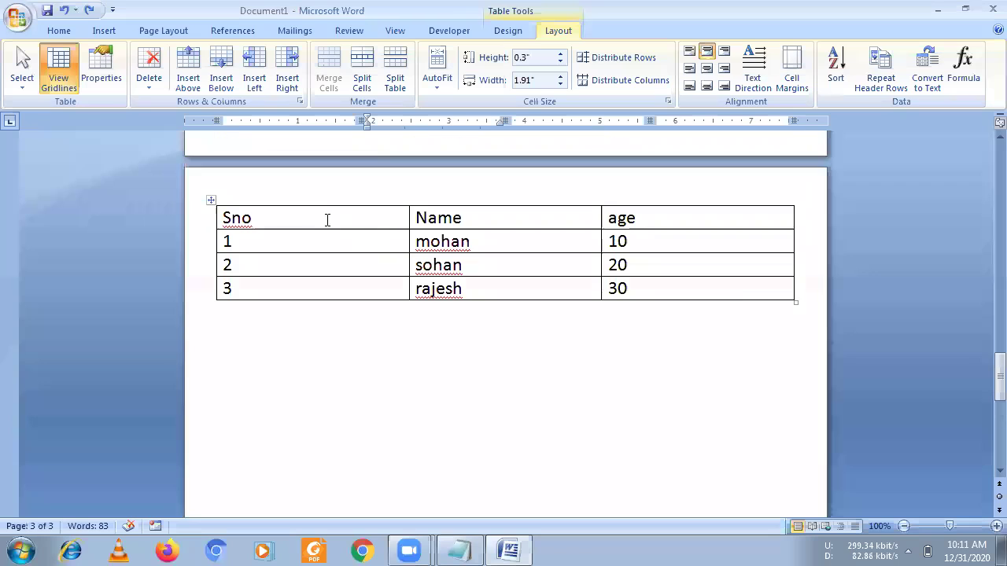
click(327, 219)
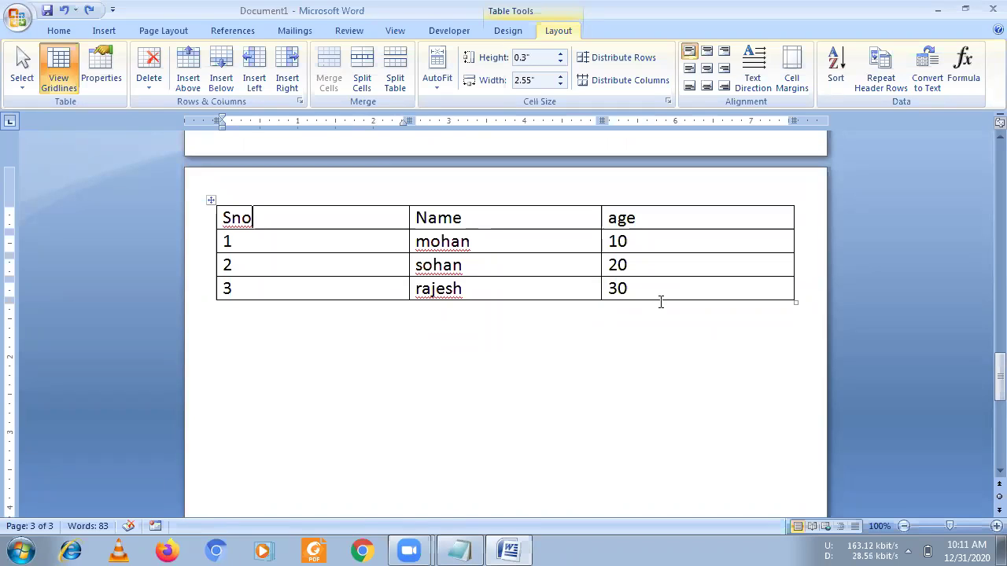
Settle the caret in the Sno table's cell 1 and show the Table Design options
click(509, 368)
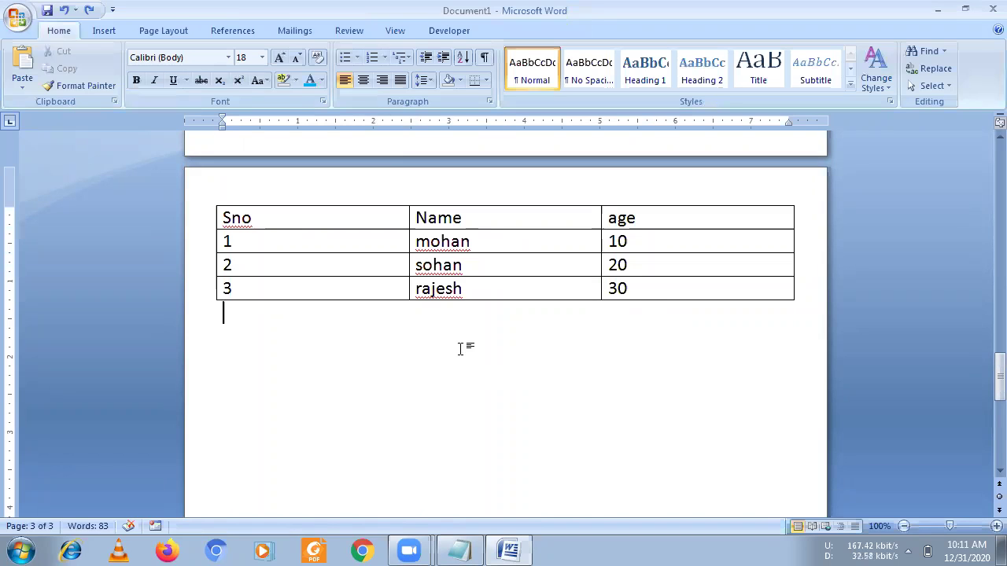
click(277, 221)
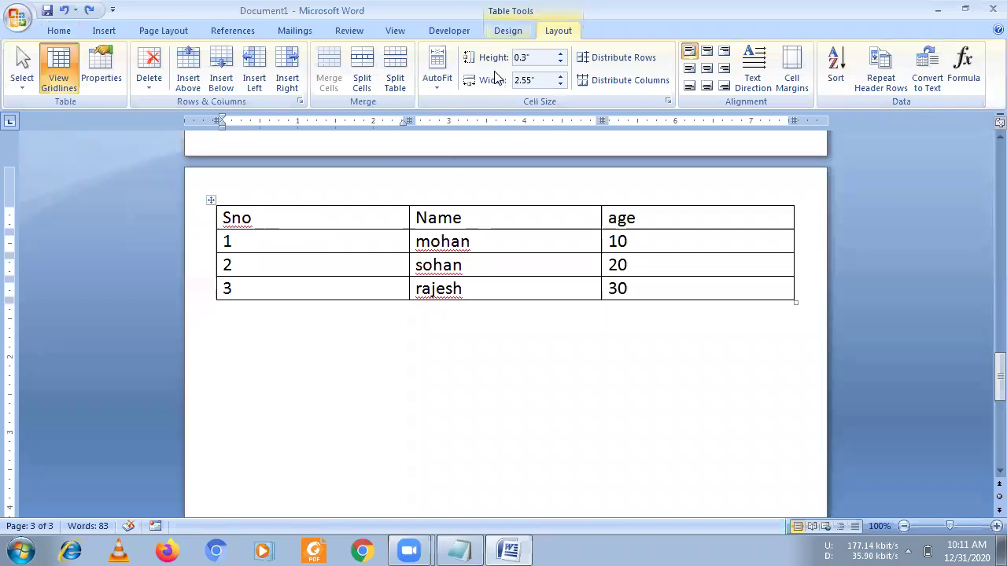
click(347, 331)
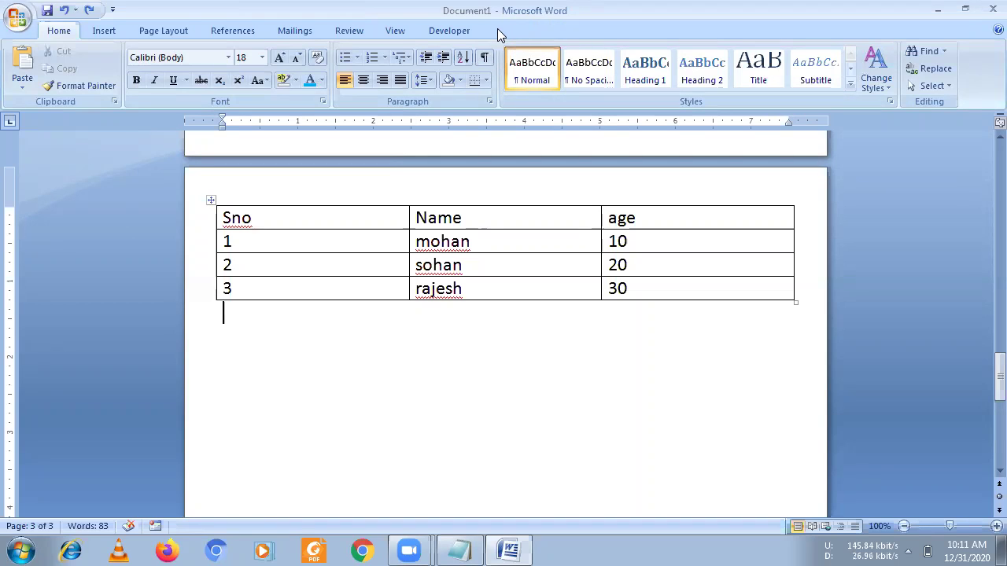
click(348, 320)
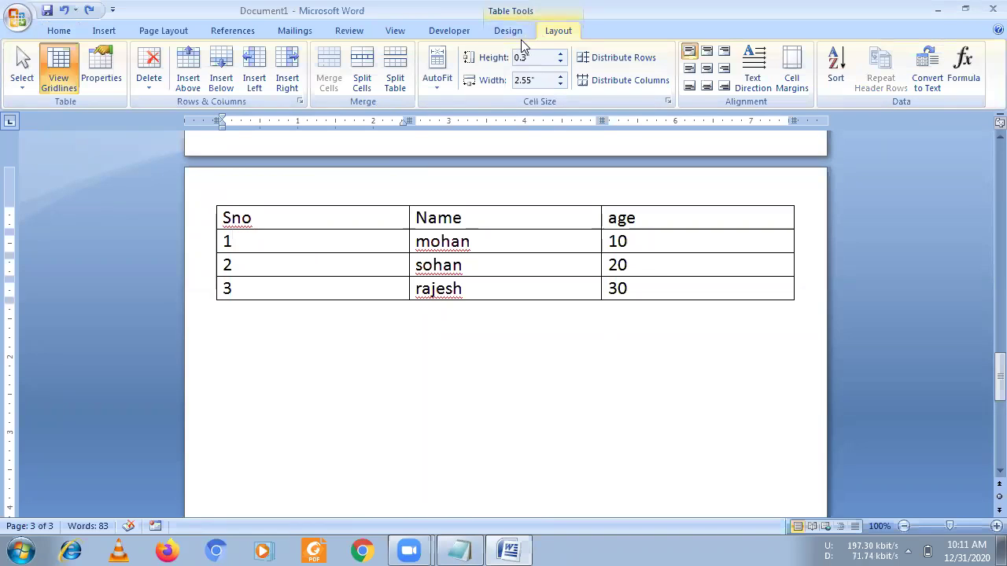
click(324, 323)
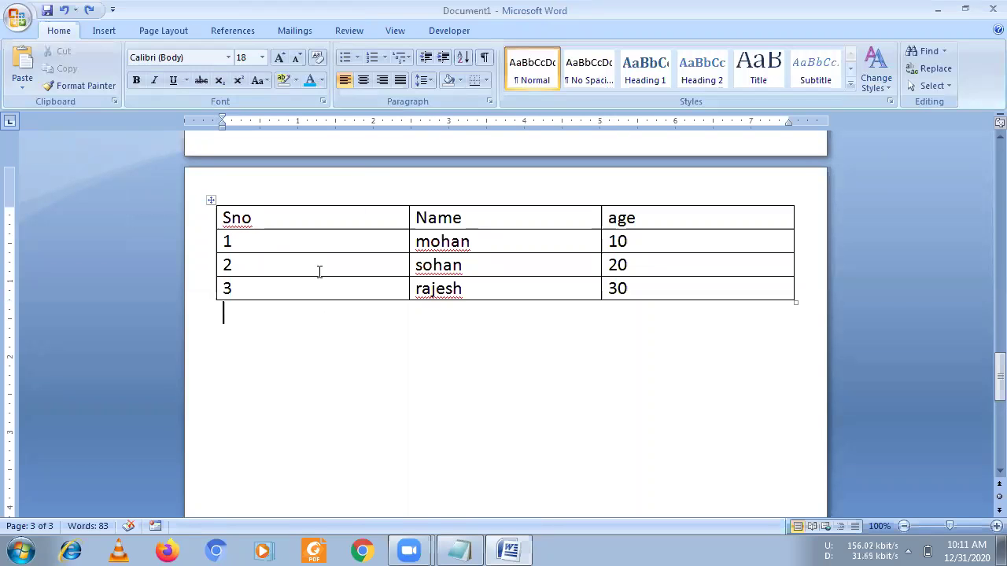
click(313, 240)
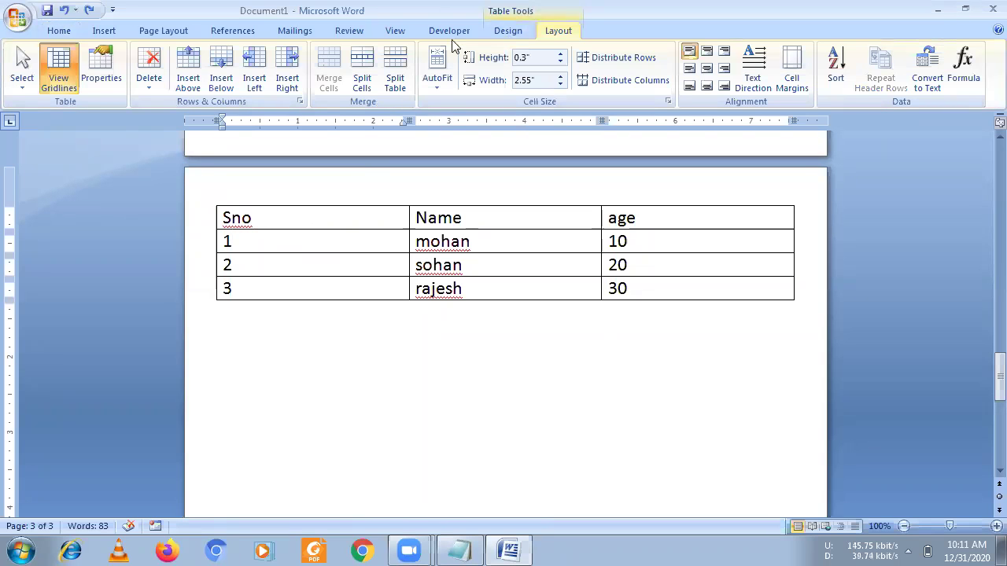
click(507, 30)
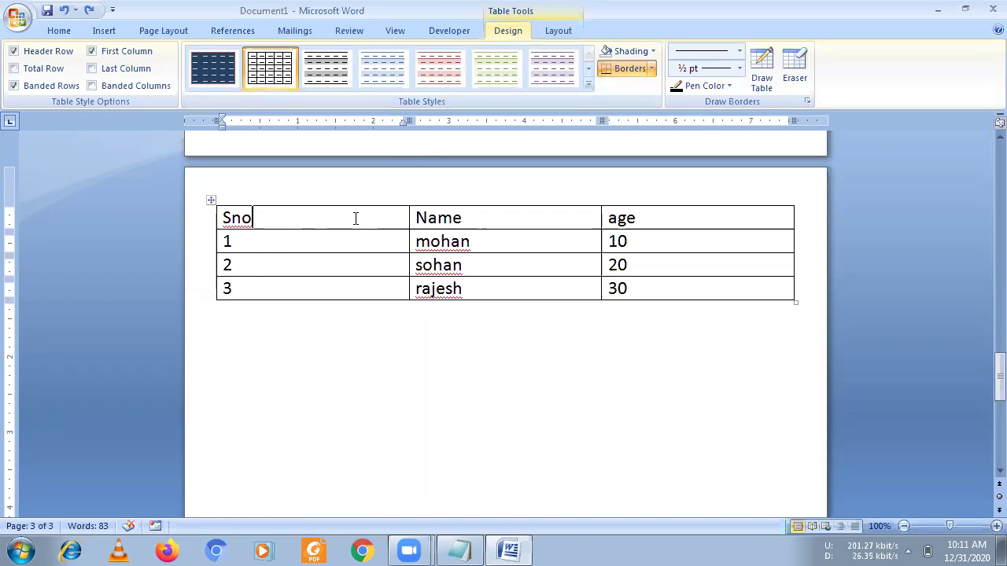
drag(355, 218, 683, 233)
click(514, 288)
click(464, 375)
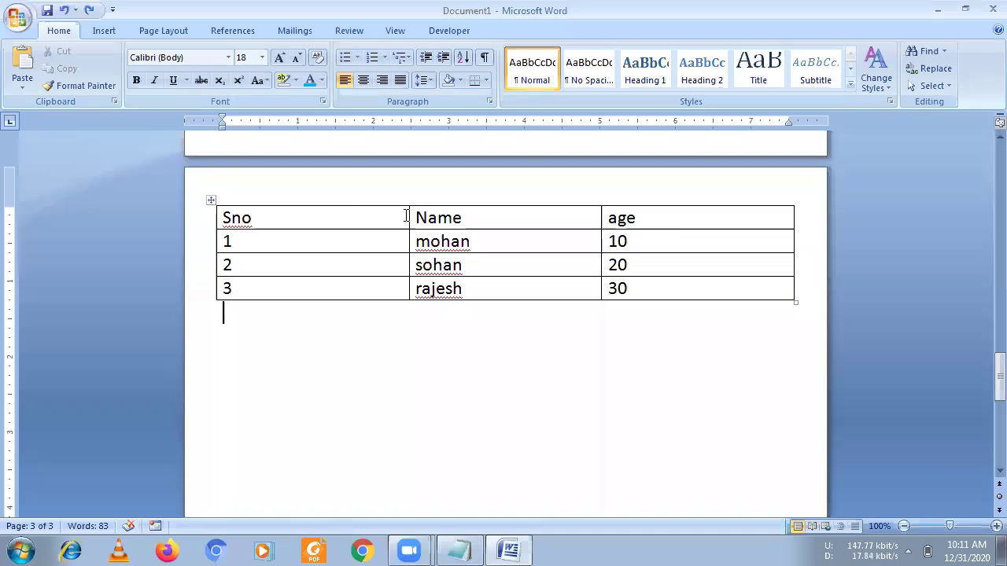
click(210, 200)
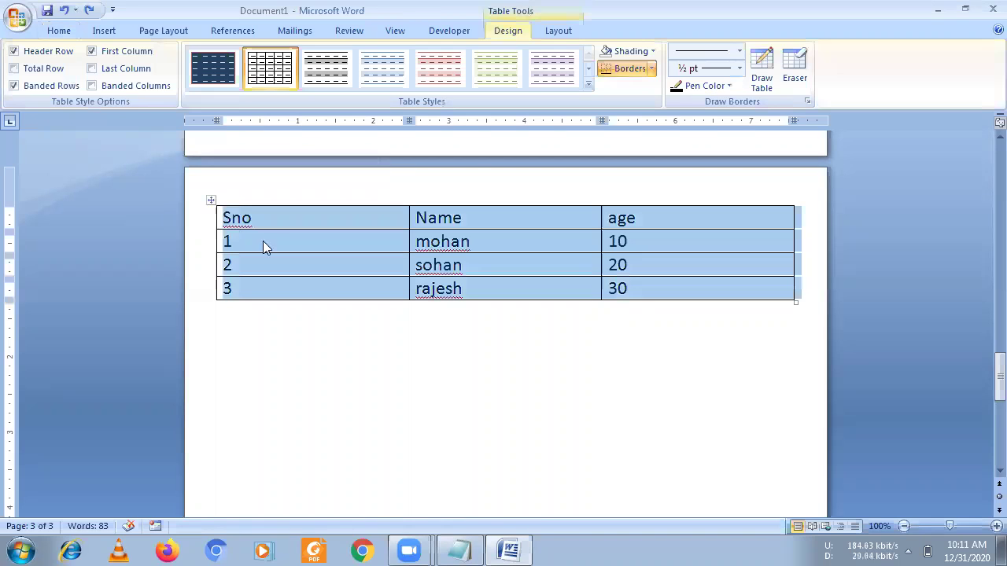
click(376, 240)
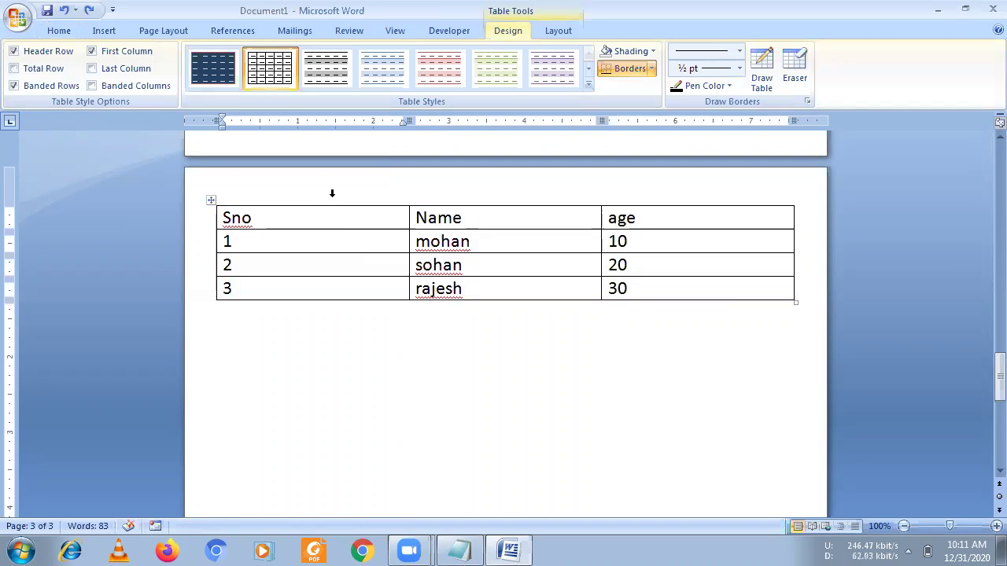
click(332, 192)
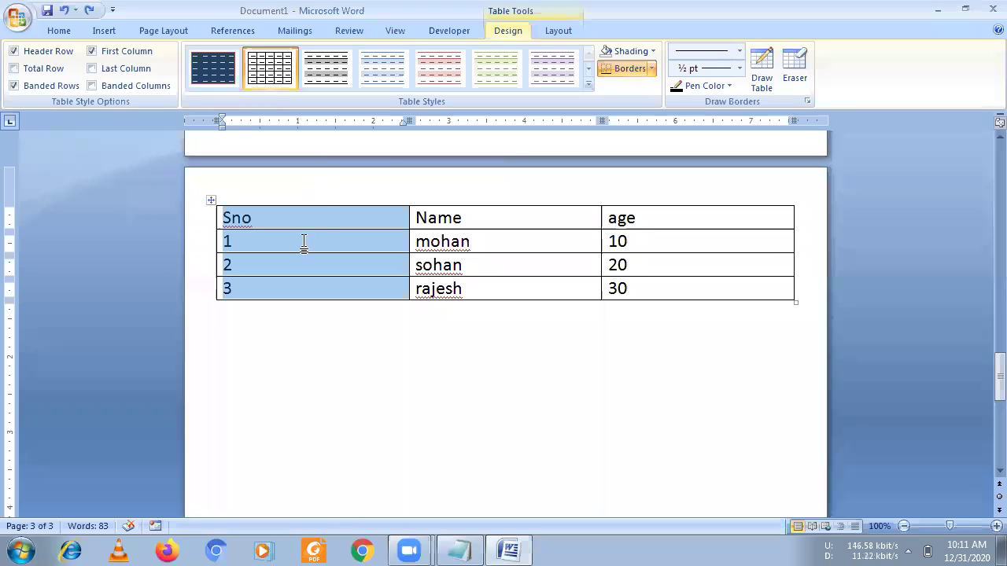
click(305, 238)
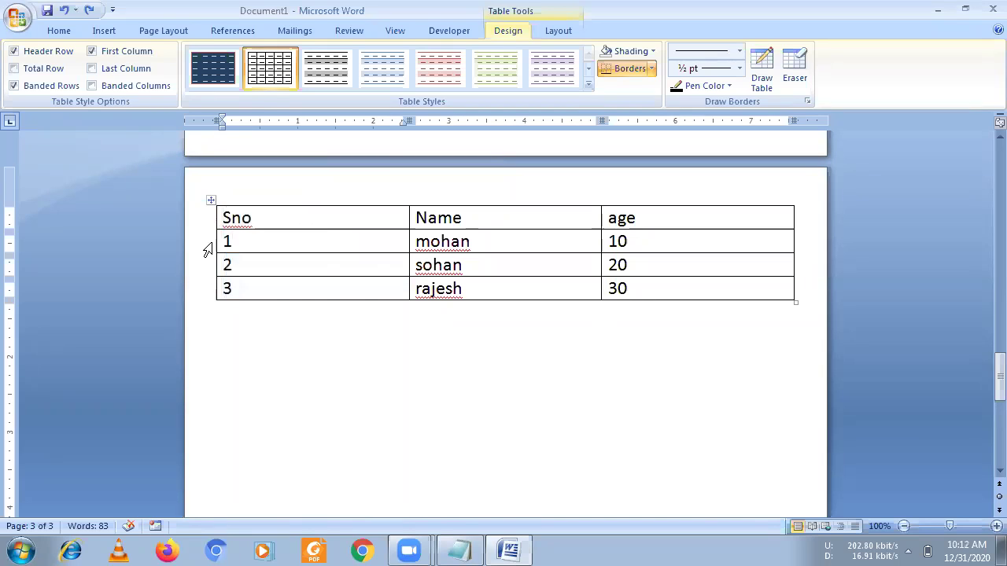
click(207, 250)
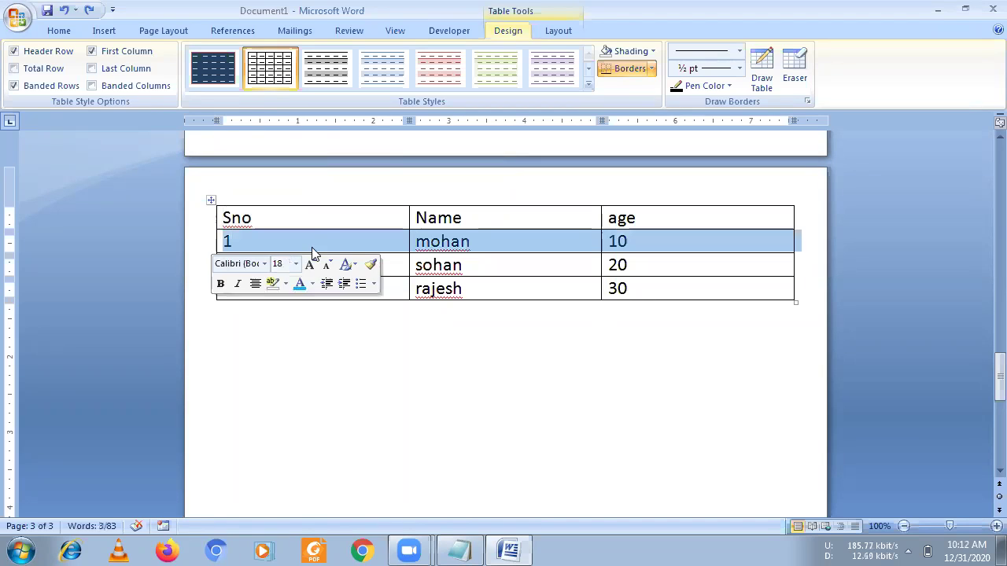
click(359, 238)
double_click(227, 240)
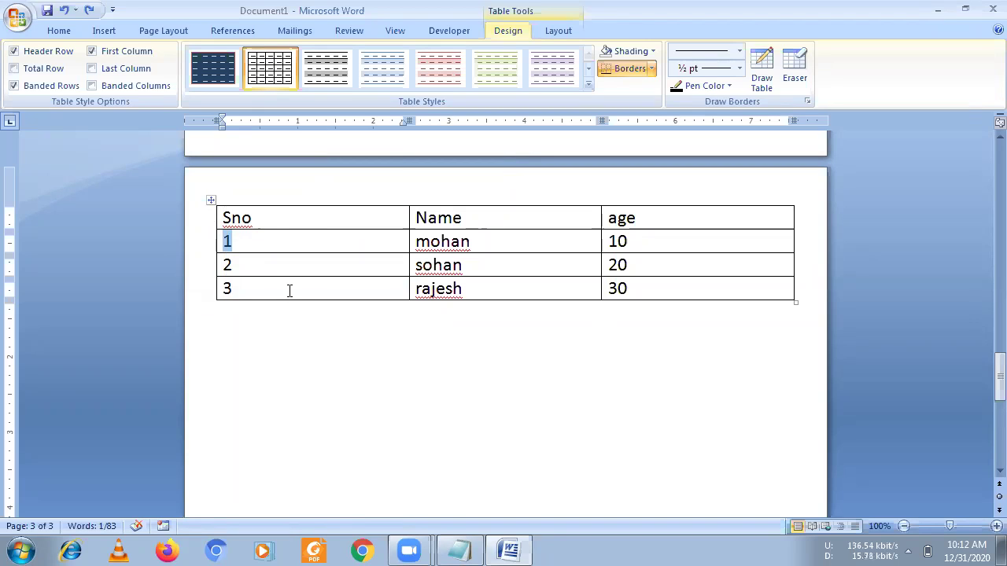
drag(325, 198, 450, 193)
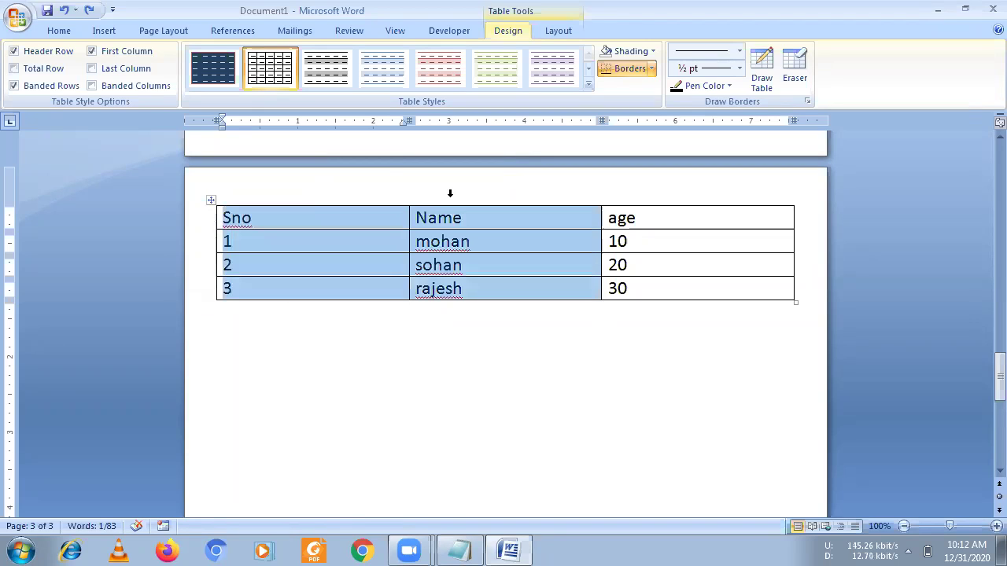
click(244, 243)
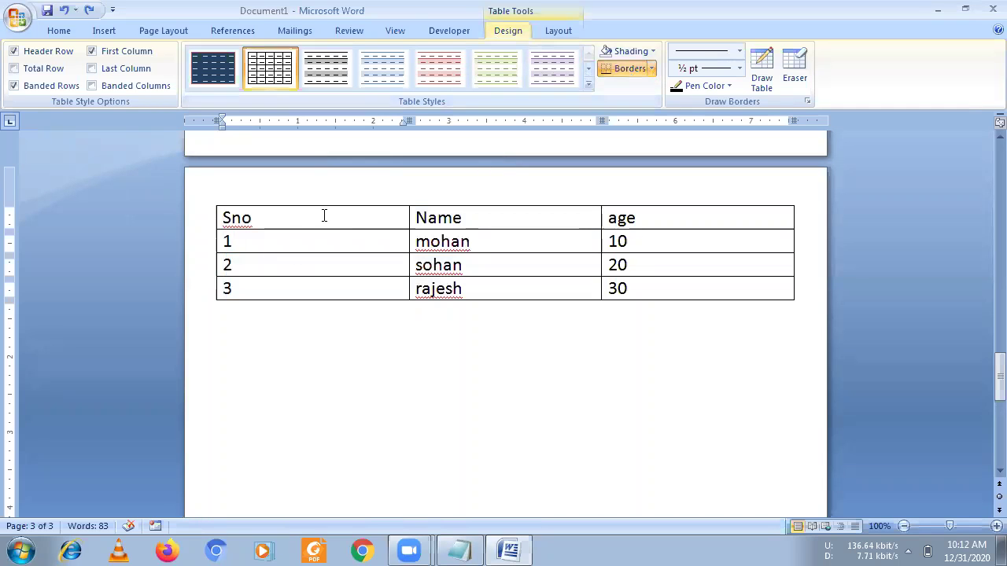
click(211, 200)
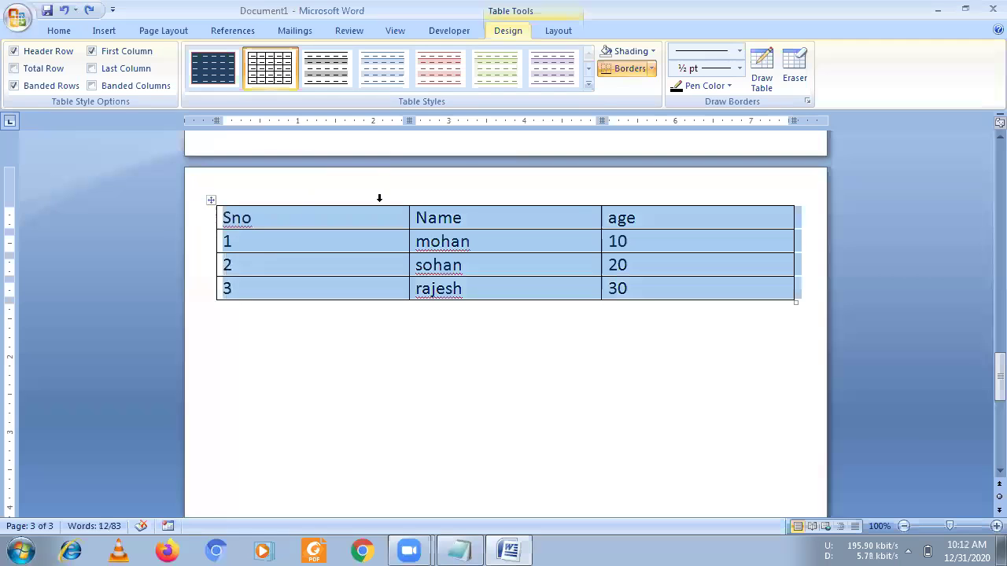
click(651, 69)
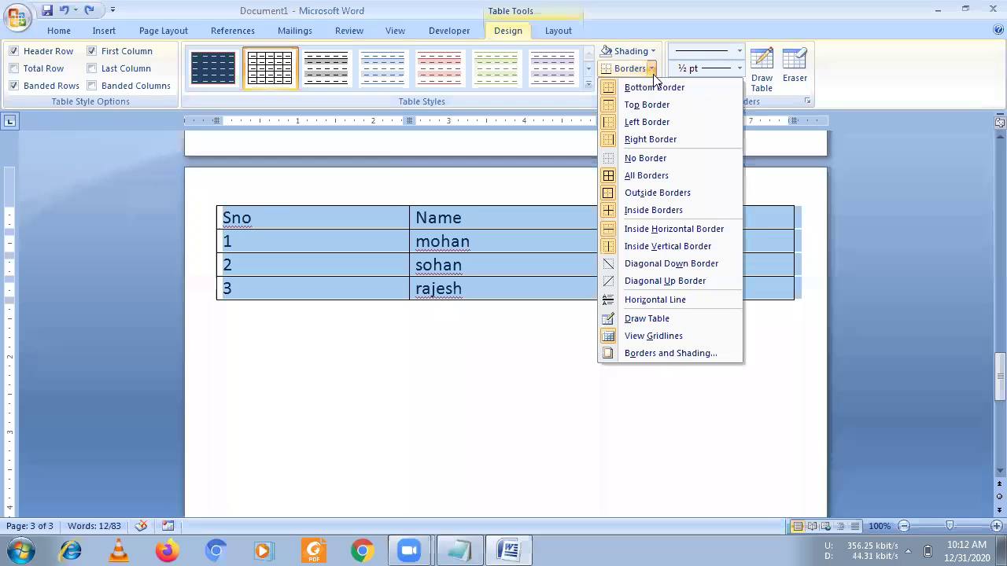
click(643, 160)
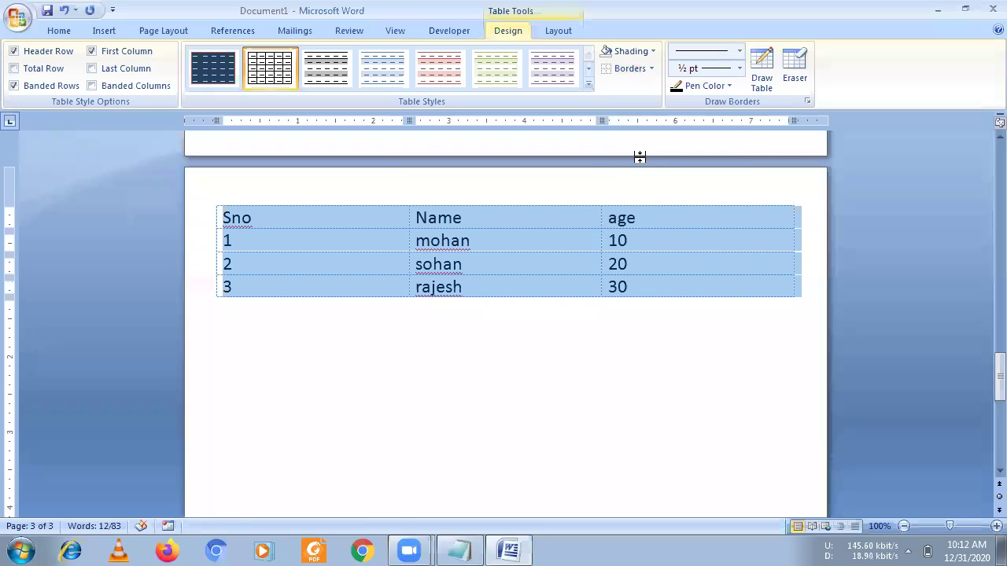
click(651, 69)
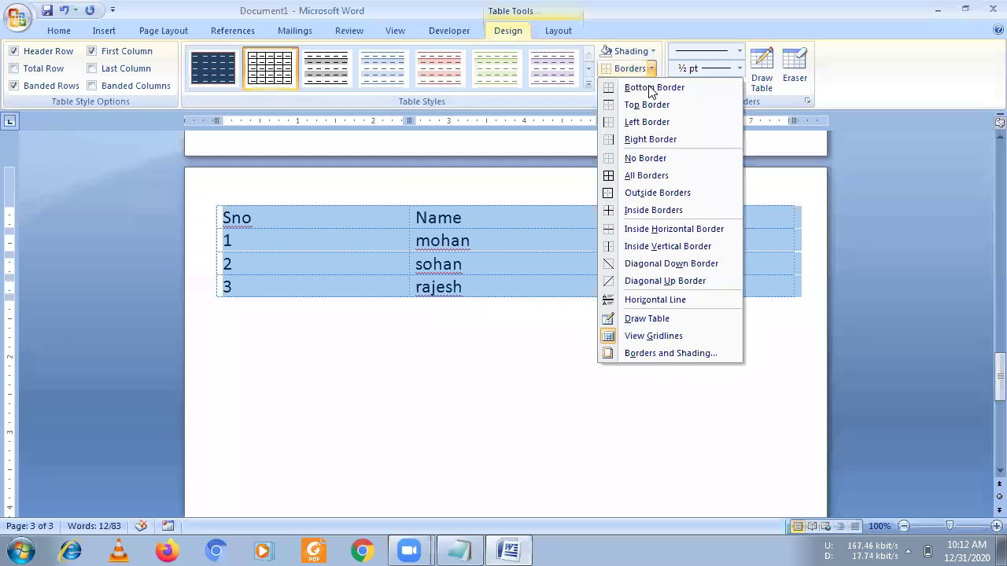
click(633, 176)
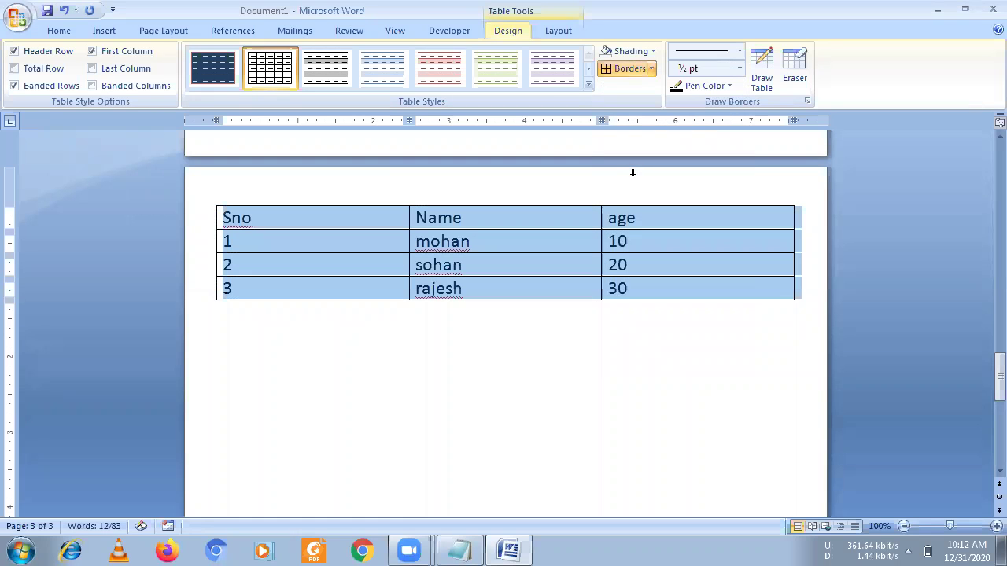
click(651, 69)
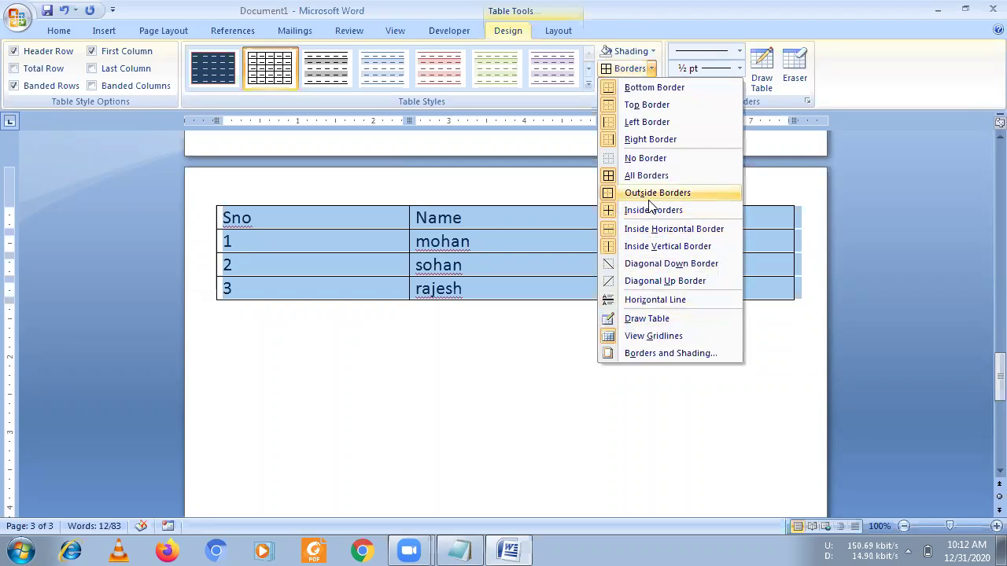
click(646, 113)
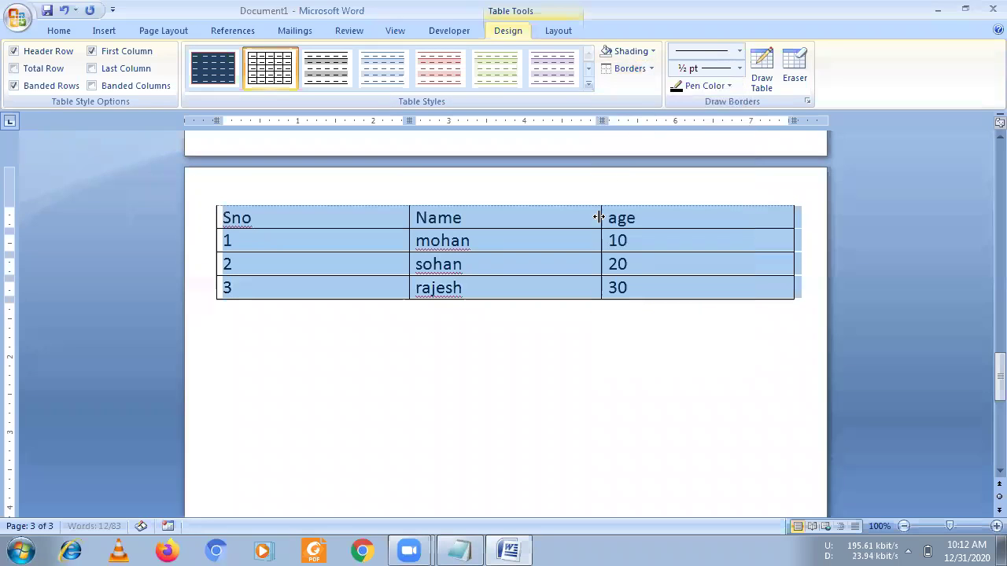
click(545, 324)
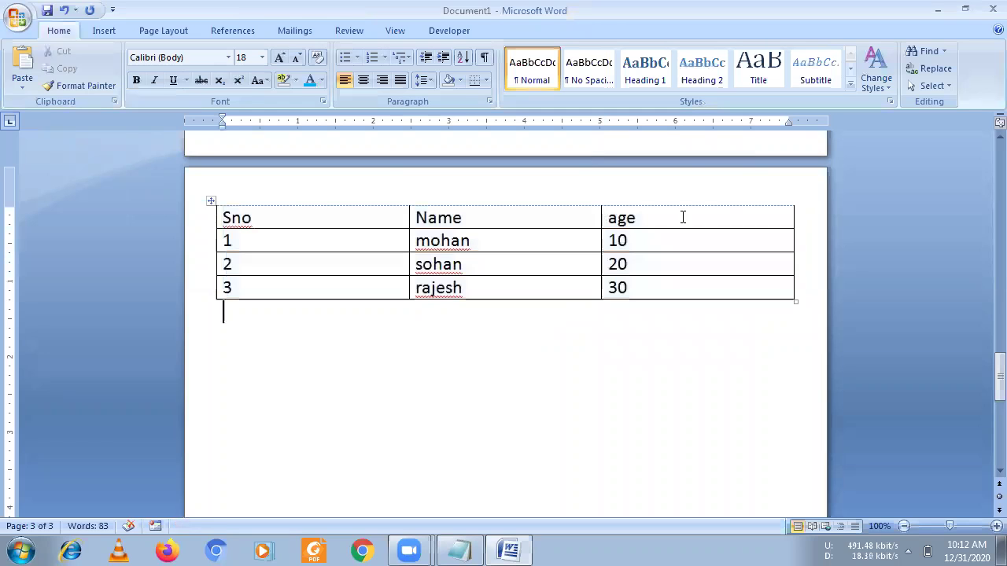
click(211, 200)
click(651, 69)
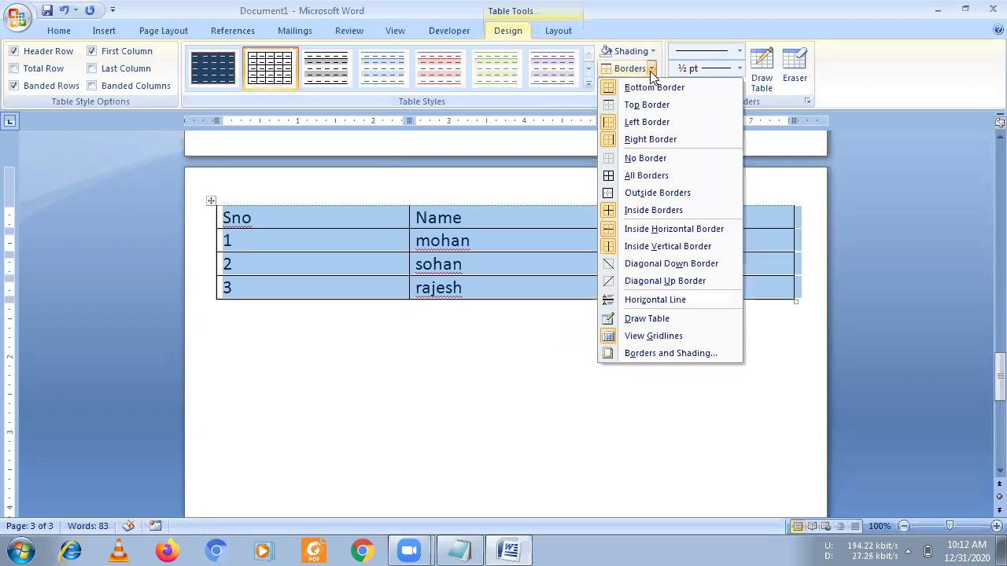
click(629, 177)
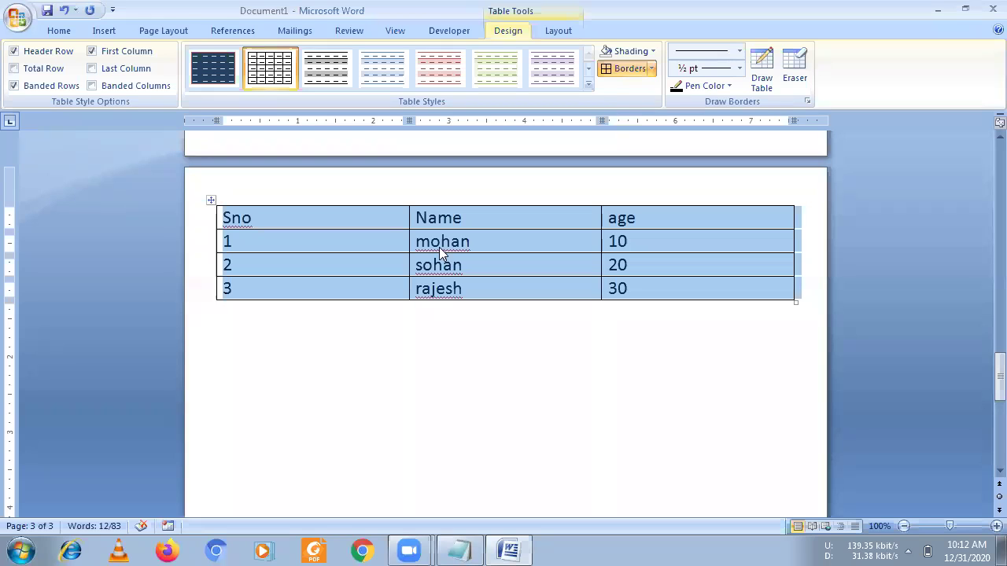
click(652, 51)
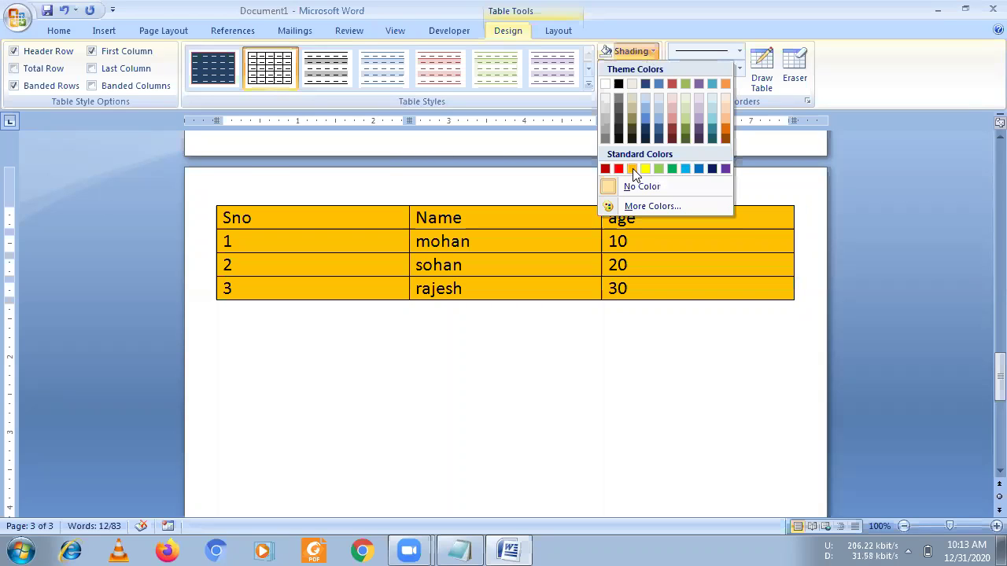
click(633, 169)
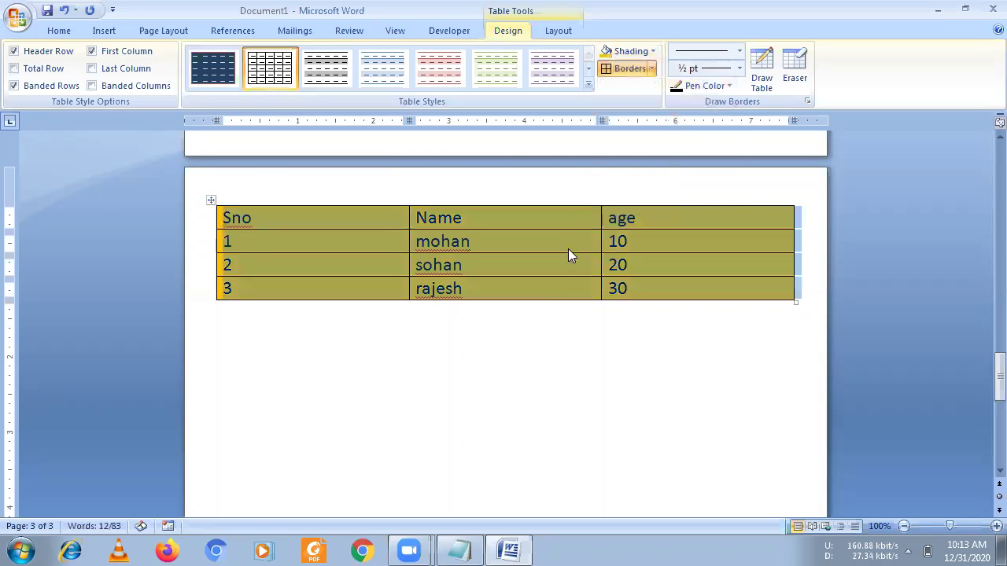
click(545, 313)
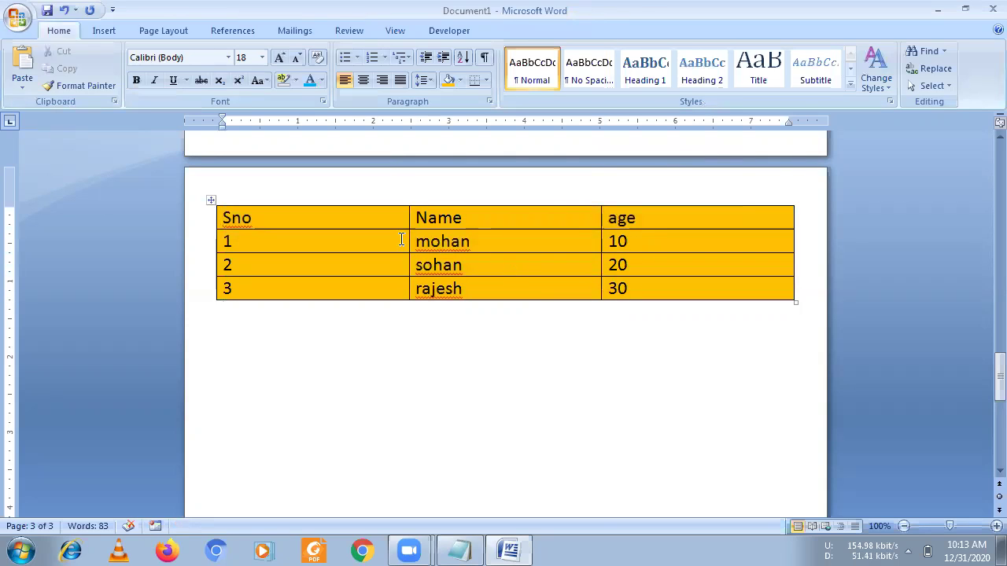
key(ctrl+z)
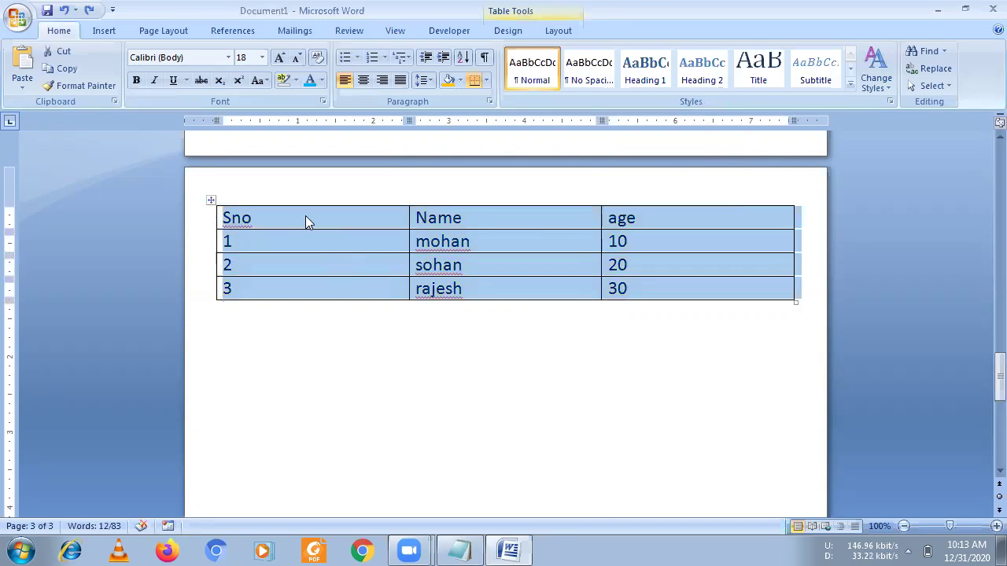
click(305, 215)
click(313, 198)
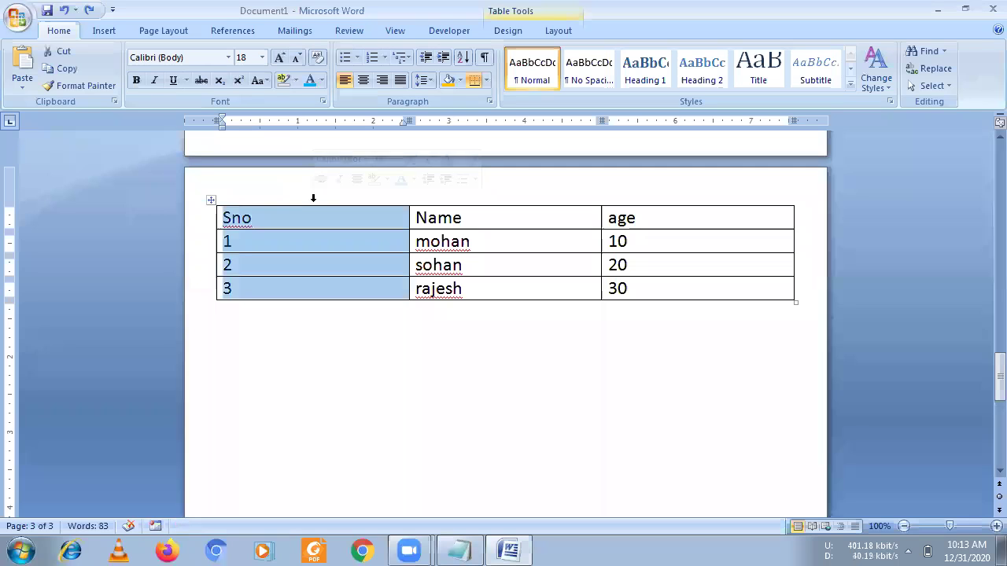
click(513, 30)
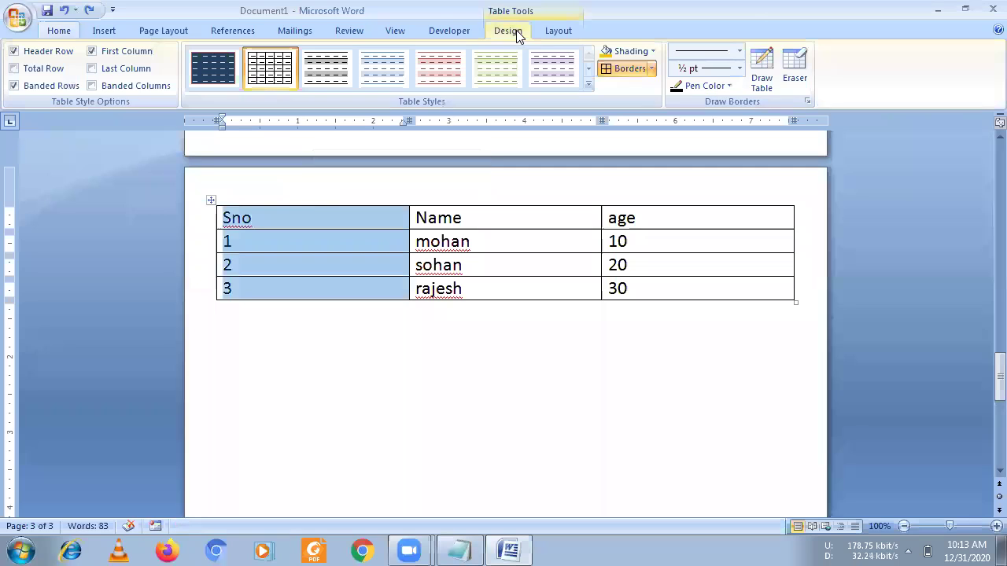
click(654, 51)
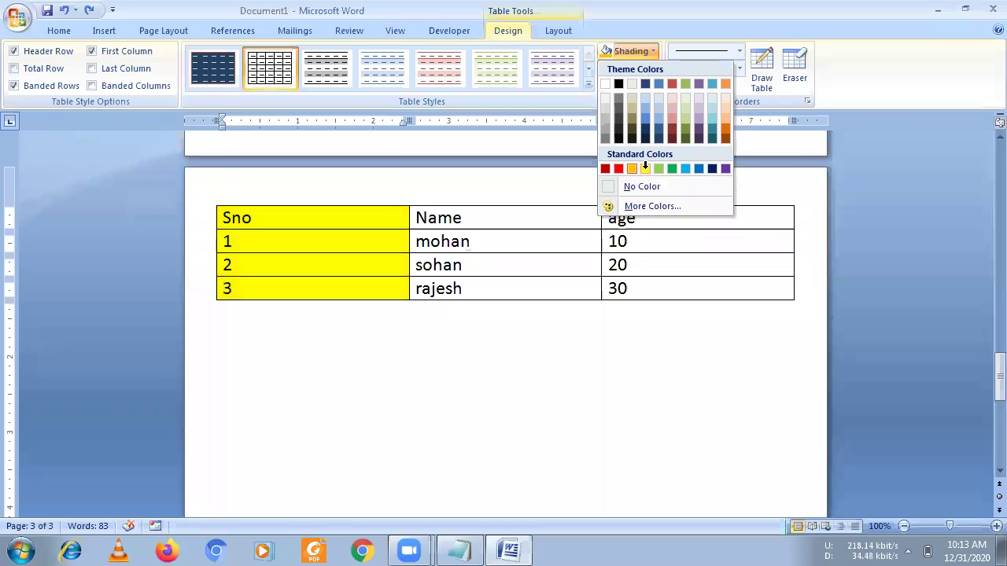
click(672, 168)
click(372, 323)
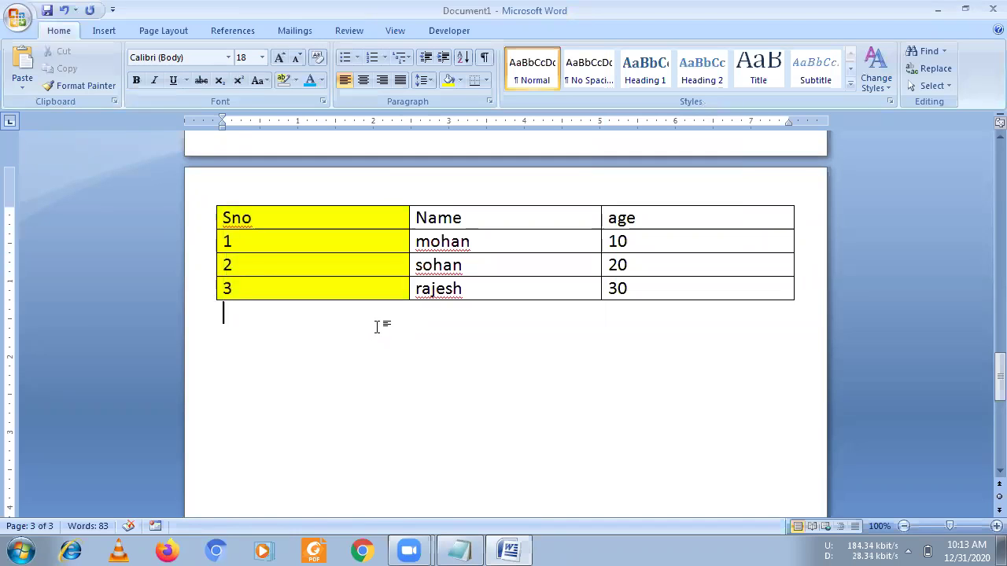
click(196, 274)
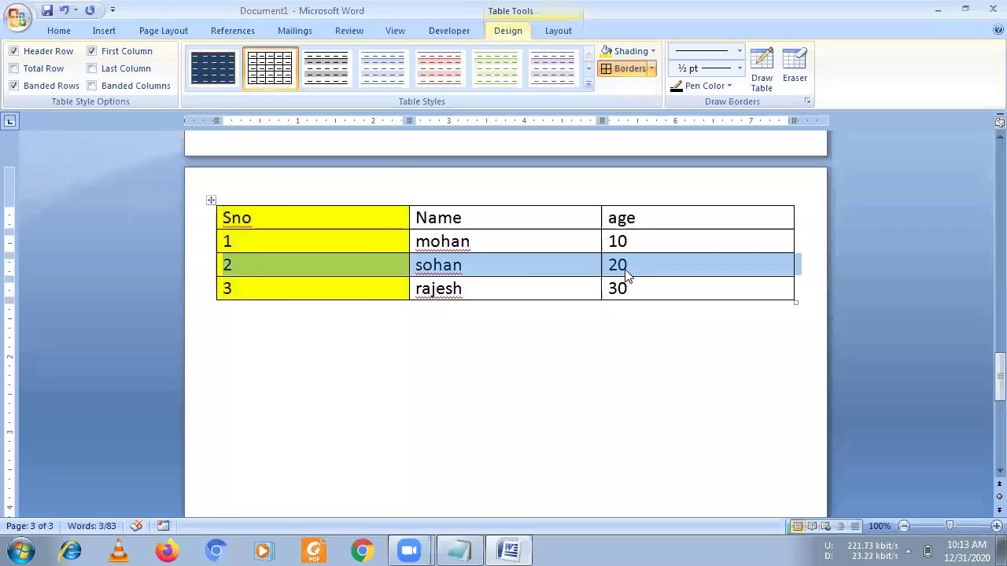
click(635, 52)
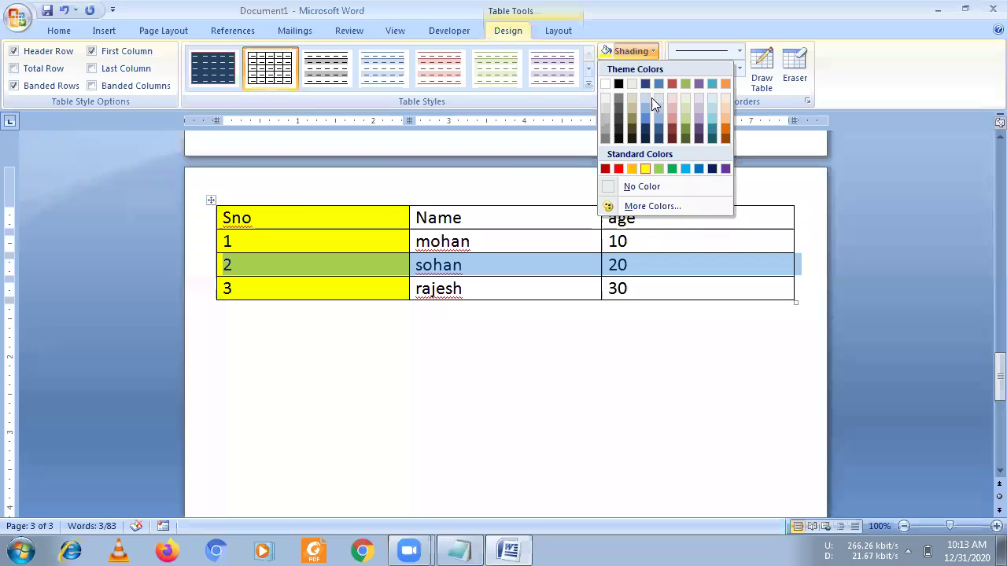
click(672, 169)
click(577, 315)
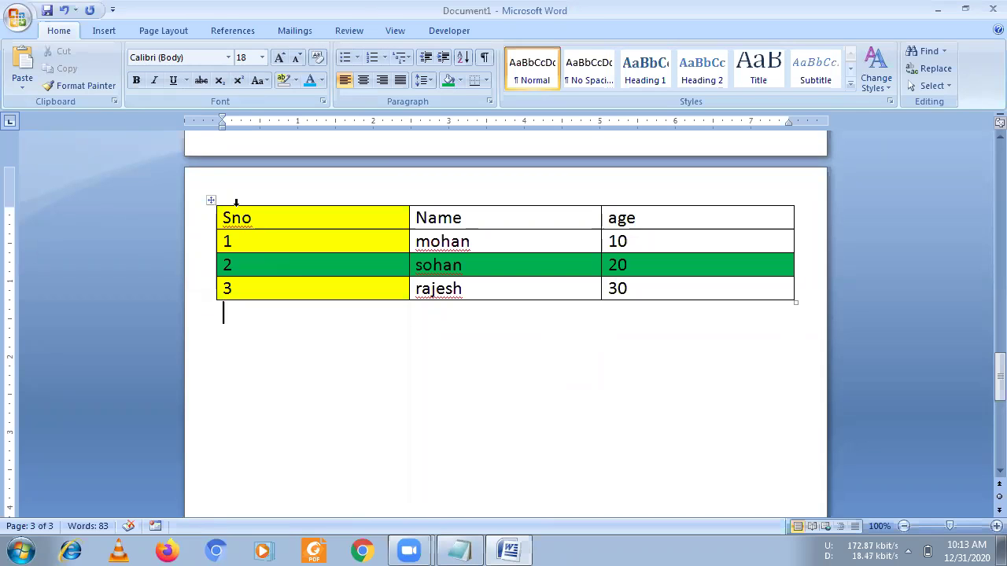
key(ctrl+z)
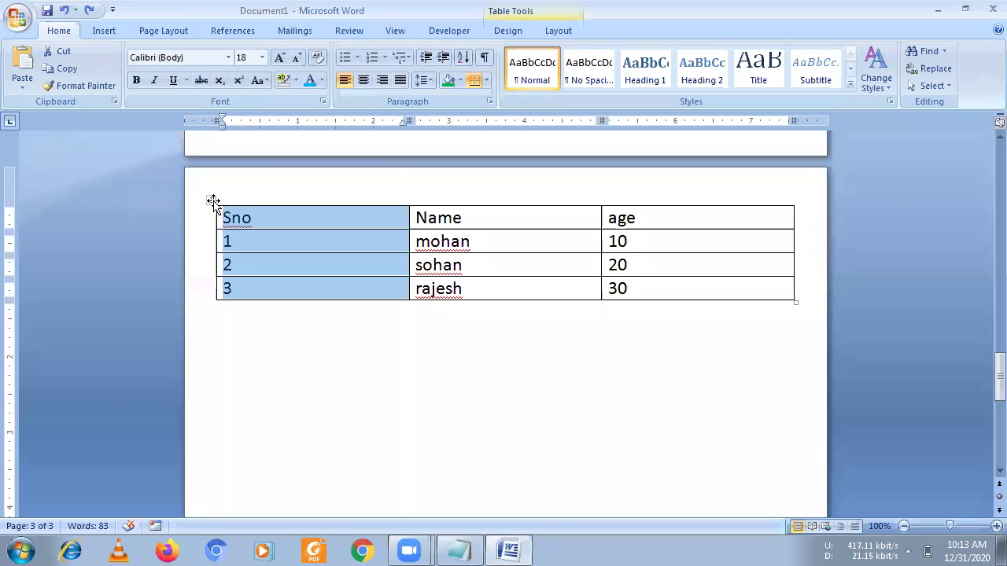
click(212, 200)
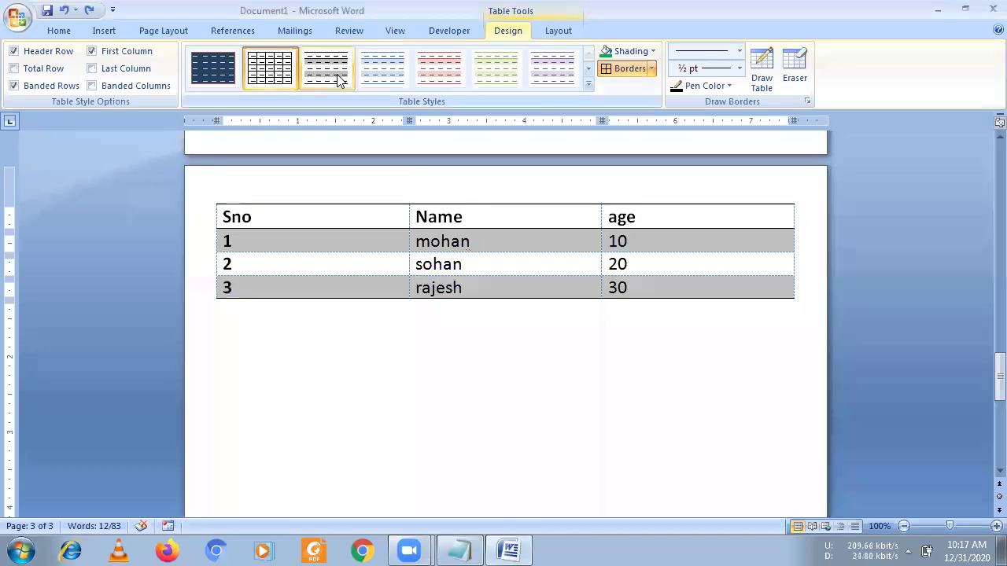
click(206, 73)
click(281, 71)
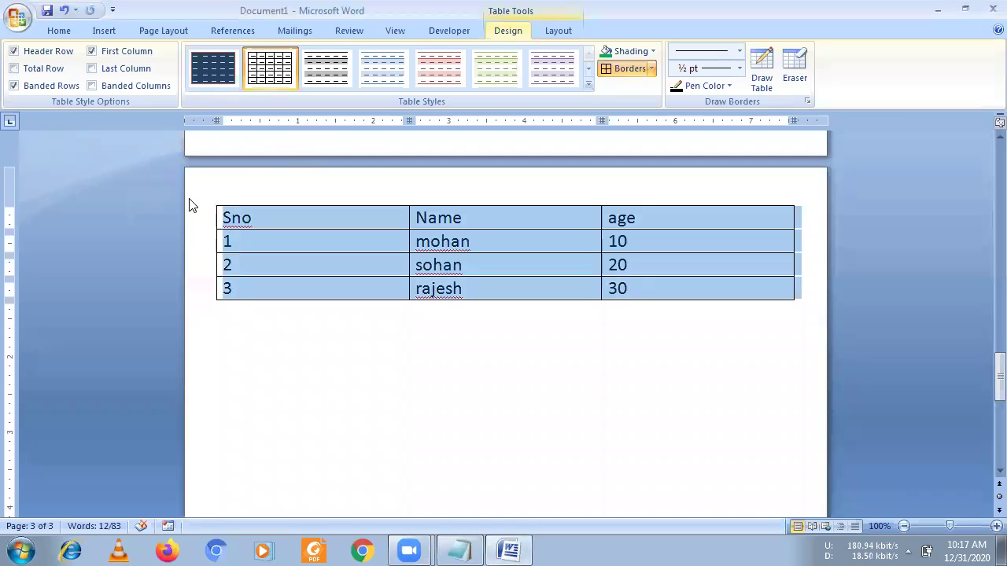
click(50, 52)
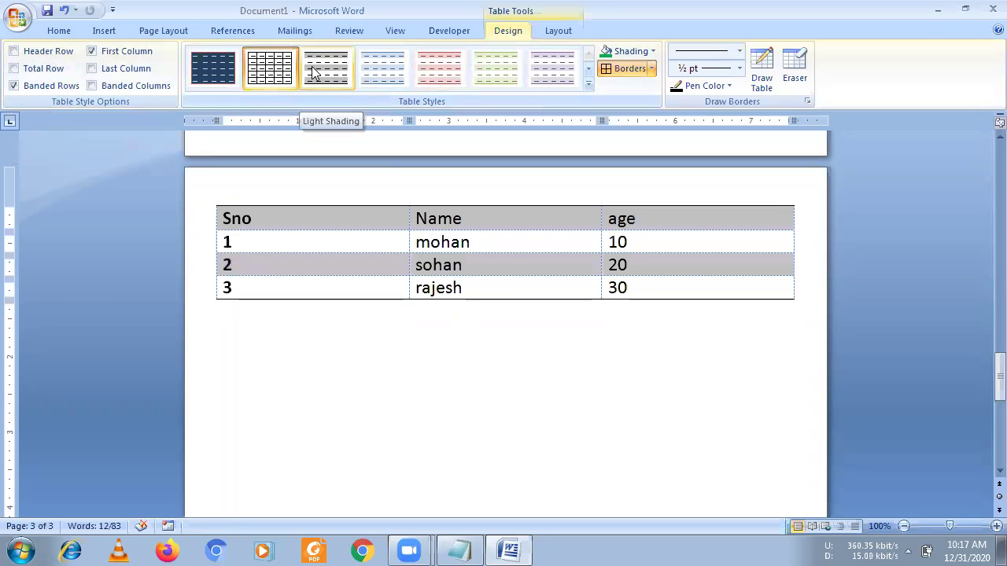
click(35, 55)
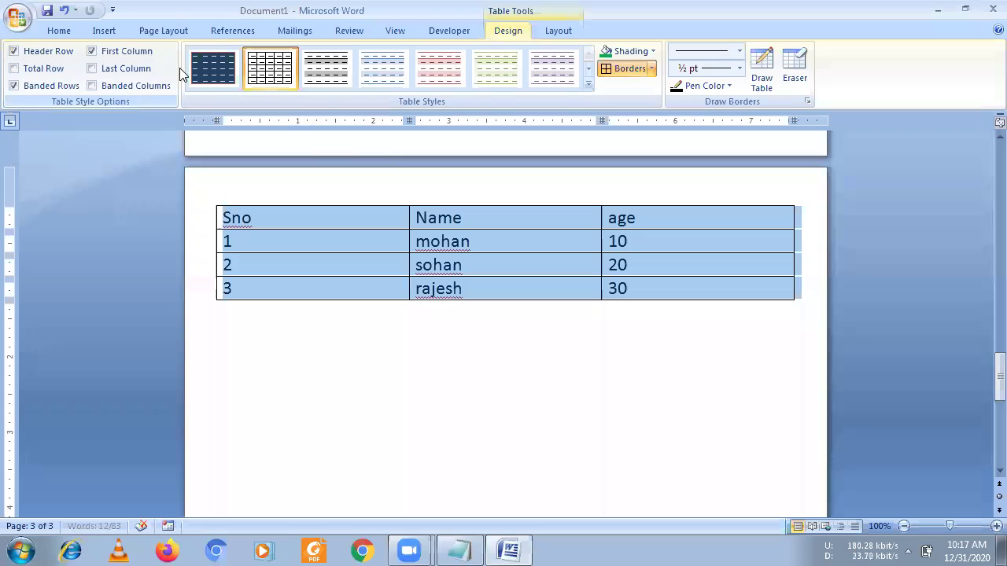
click(212, 69)
click(449, 250)
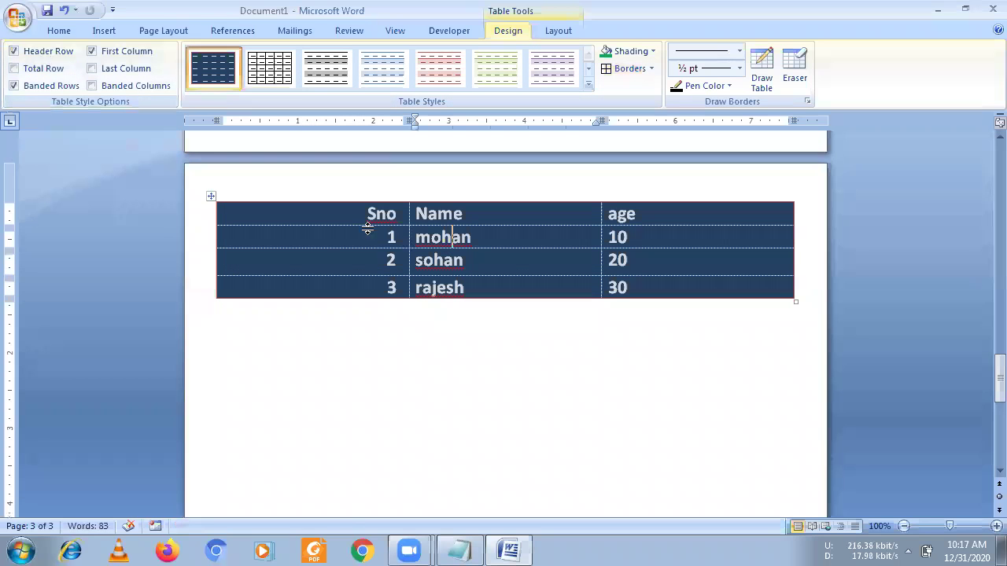
click(14, 52)
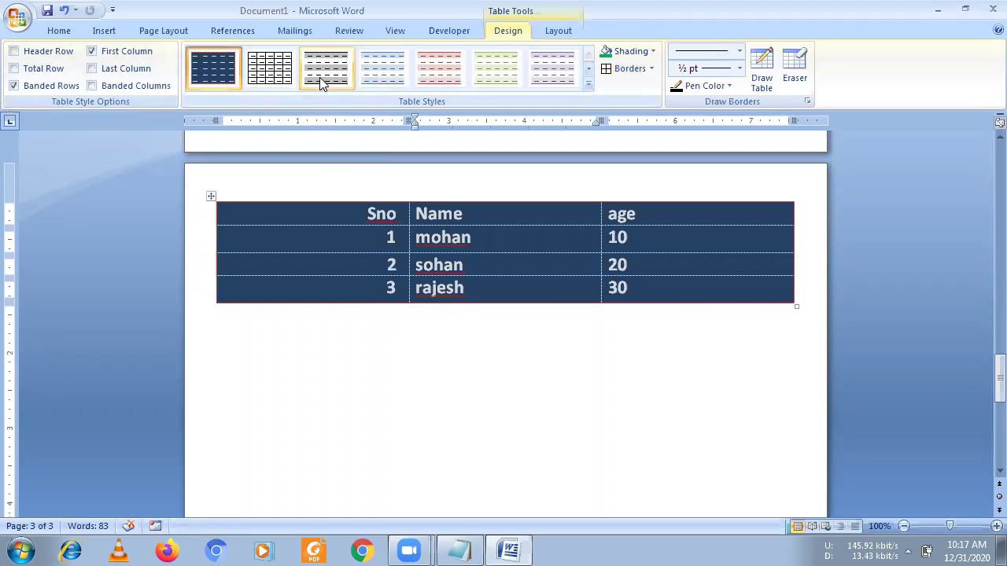
click(346, 78)
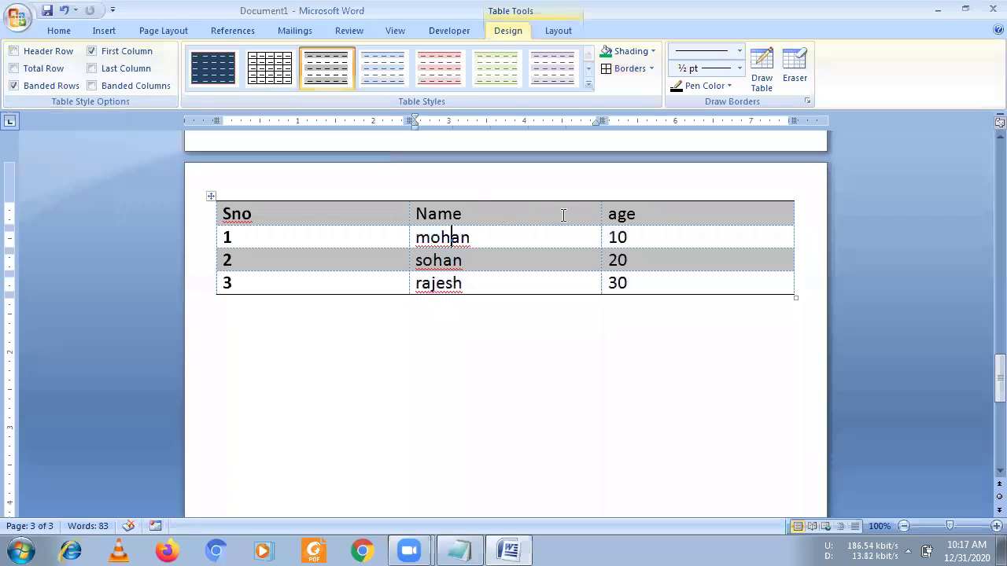
click(50, 53)
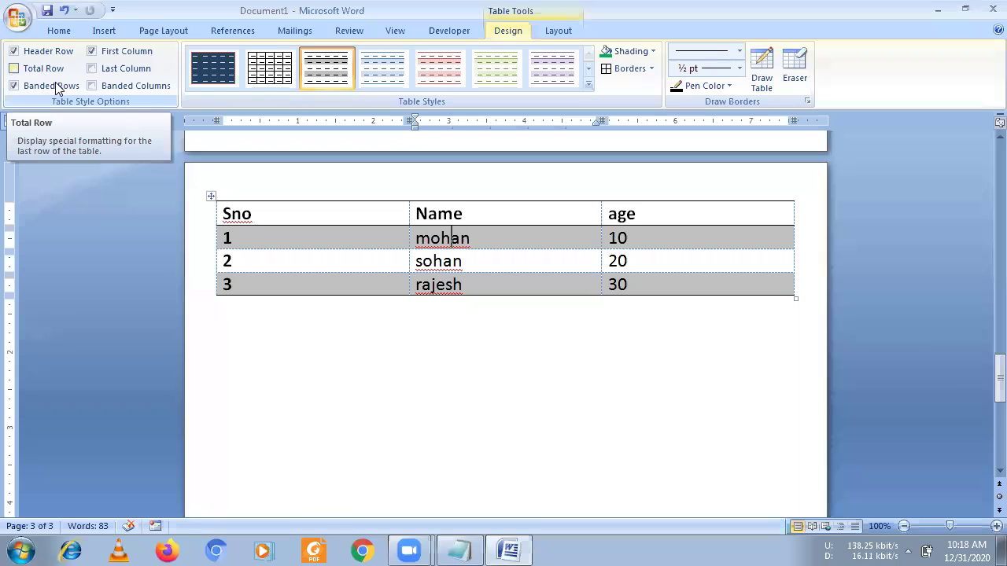
click(266, 71)
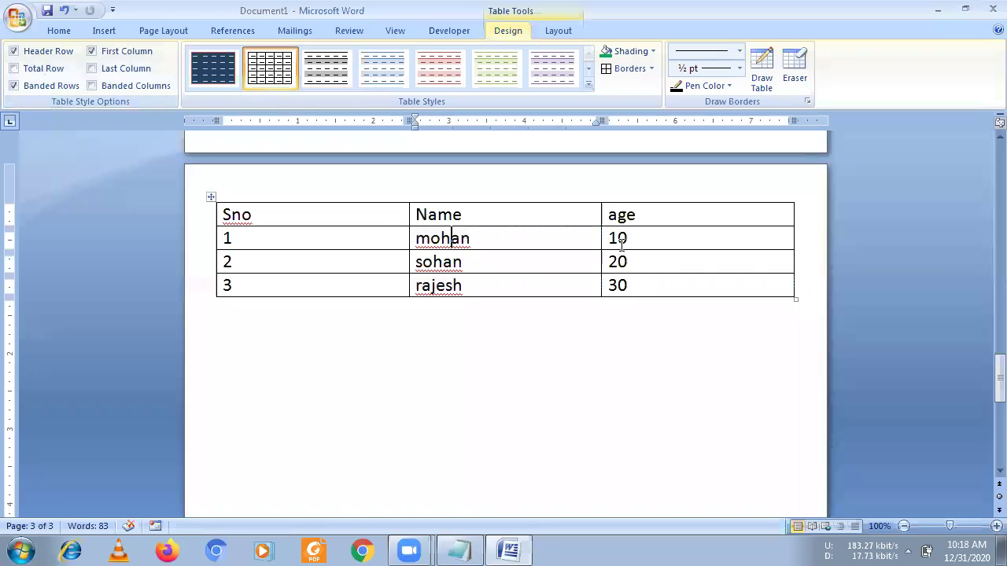
Erase the border between the 10 and 20 cells, then several inner dividers of the hand-drawn table
click(795, 70)
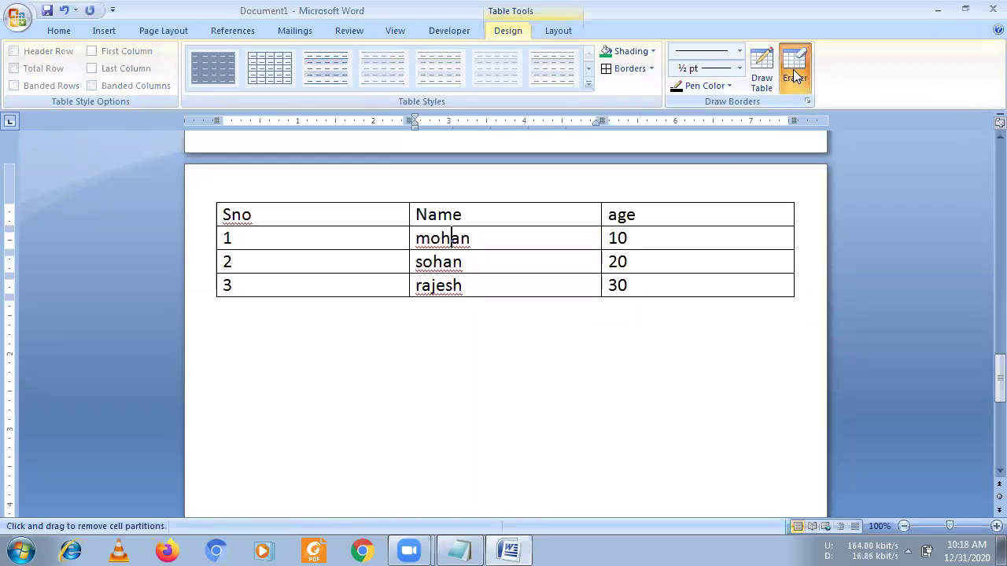
click(663, 249)
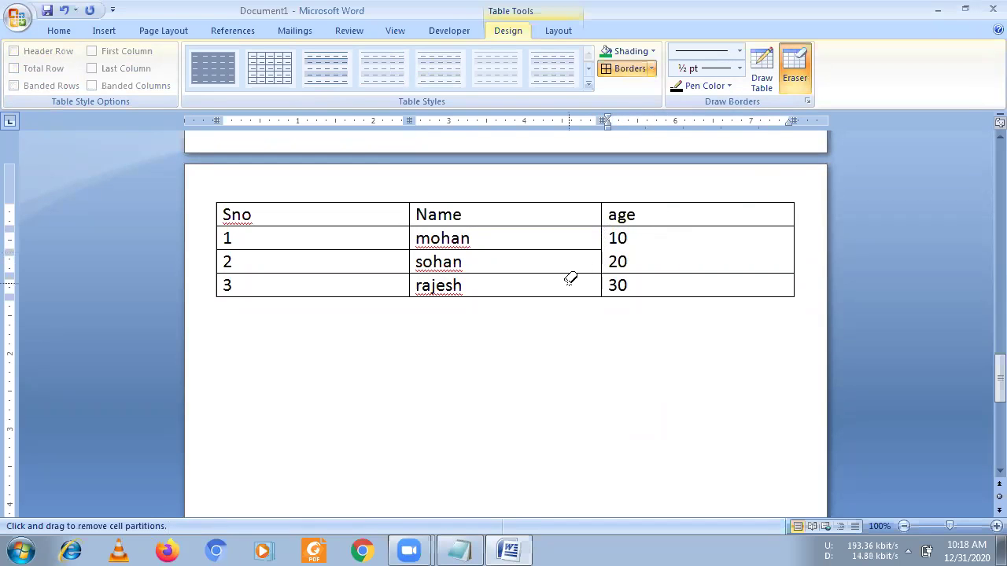
scroll(571, 283, up, 3)
scroll(572, 283, up, 10)
scroll(572, 283, up, 10)
scroll(572, 283, up, 10)
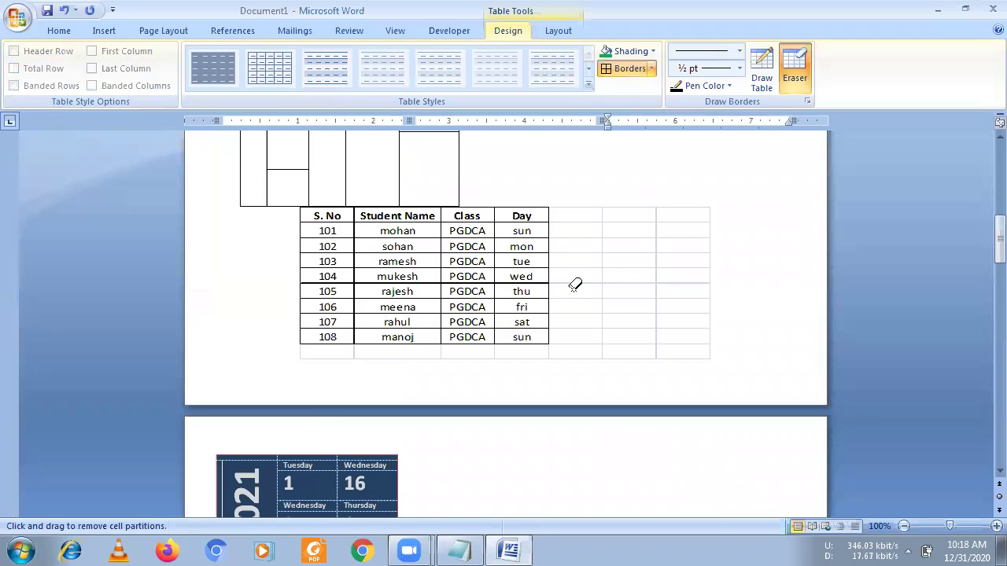
scroll(572, 283, up, 4)
click(428, 264)
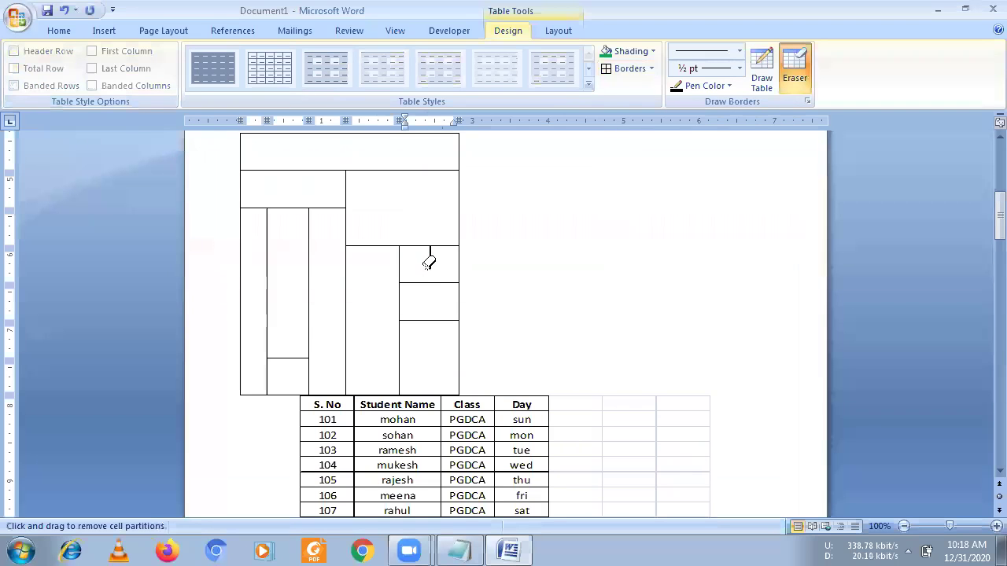
click(412, 319)
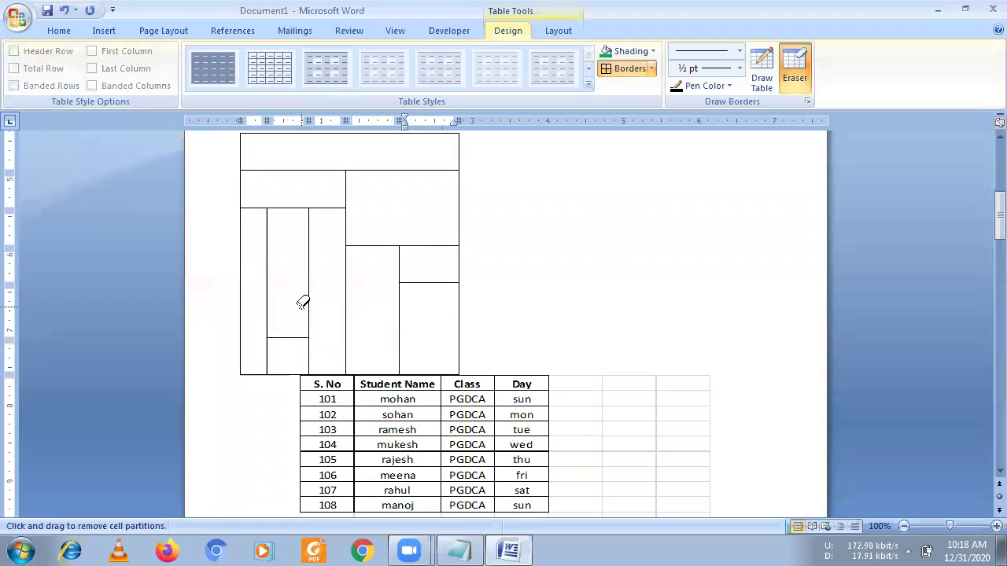
click(307, 259)
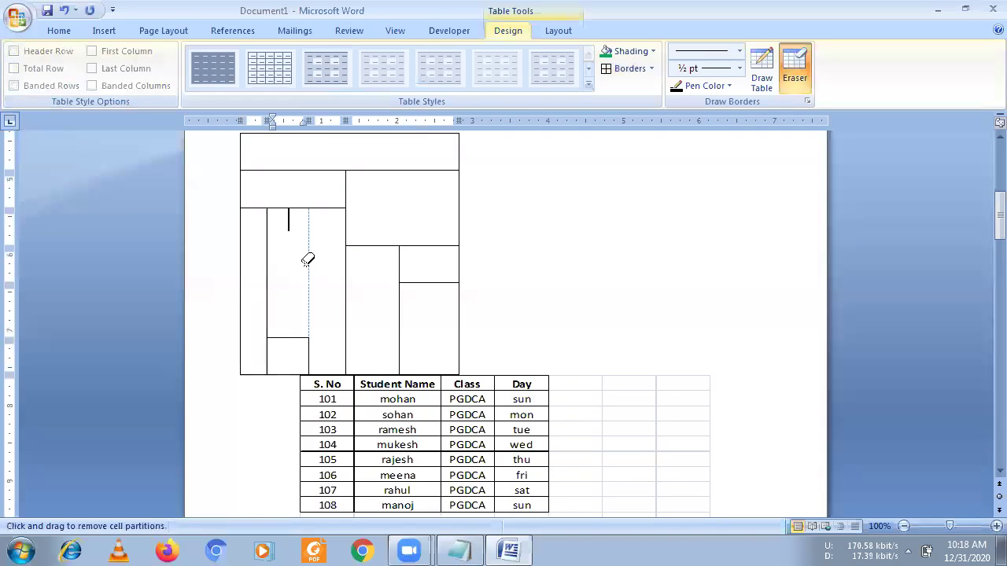
click(267, 256)
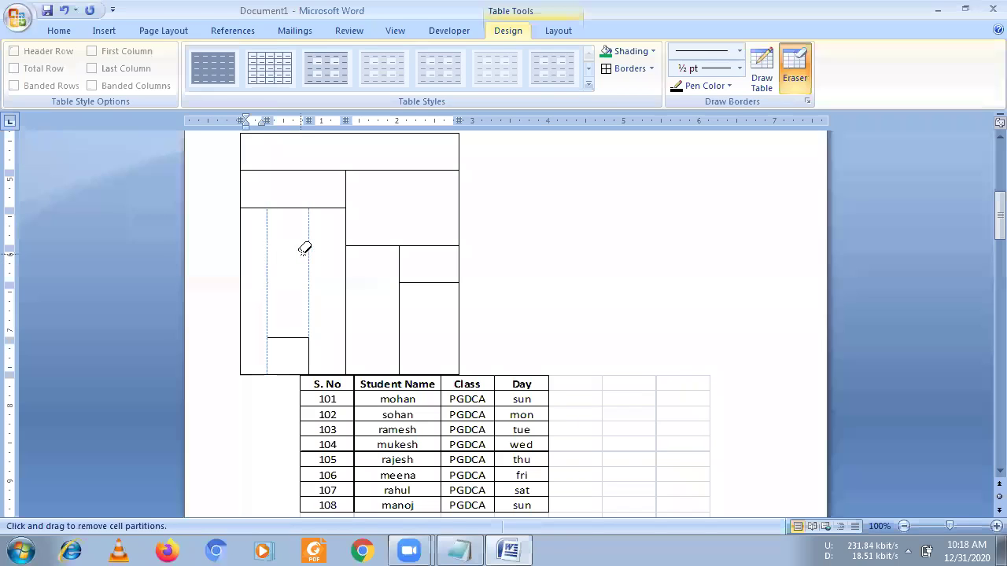
Redraw a solid vertical border on the left side of the drawn table
click(763, 75)
mouse_move(268, 260)
mouse_down()
mouse_move(299, 256)
mouse_move(275, 280)
mouse_up()
mouse_move(268, 206)
mouse_down()
mouse_move(269, 245)
mouse_move(308, 220)
mouse_up()
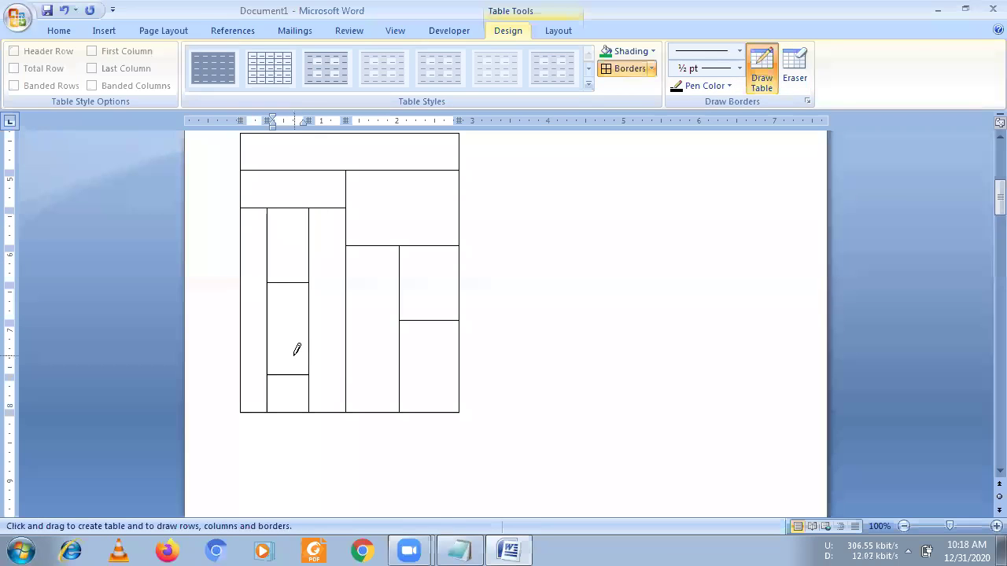
Erase a vertical divider in the drawn table's left column, leaving the line weight unchanged
click(791, 71)
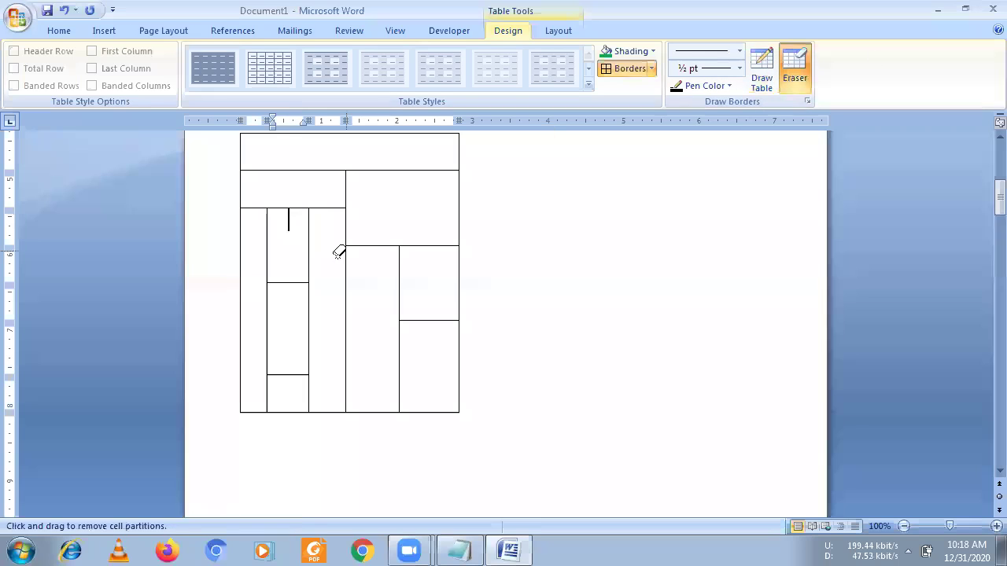
click(308, 301)
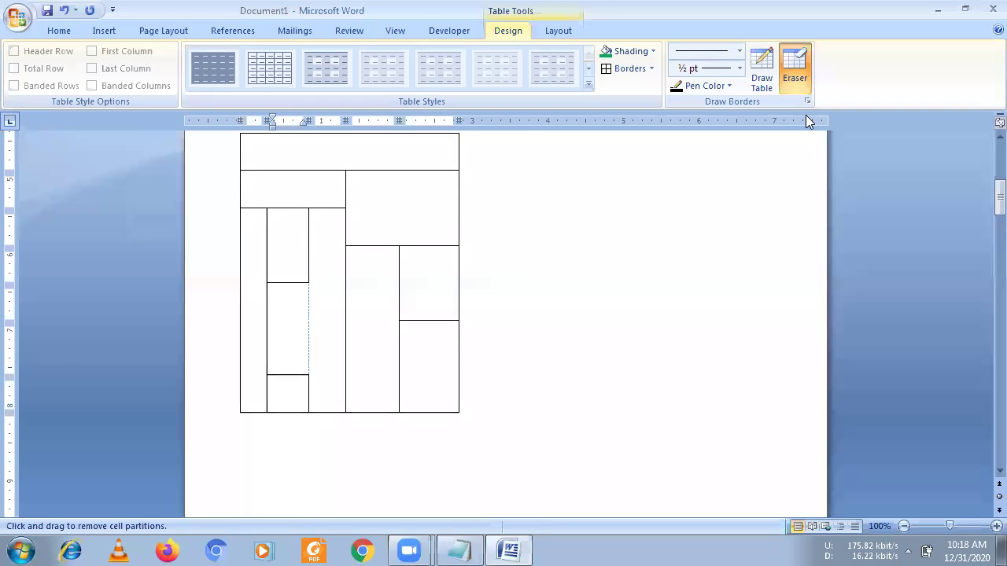
click(738, 69)
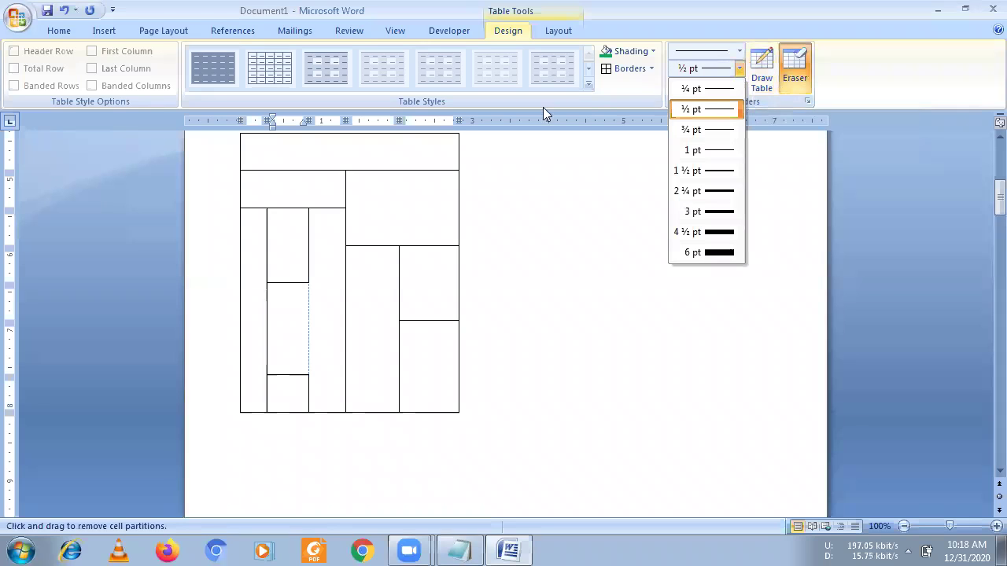
click(378, 150)
Select the drawn table and set the border line weight to 4½ pt
scroll(488, 207, up, 4)
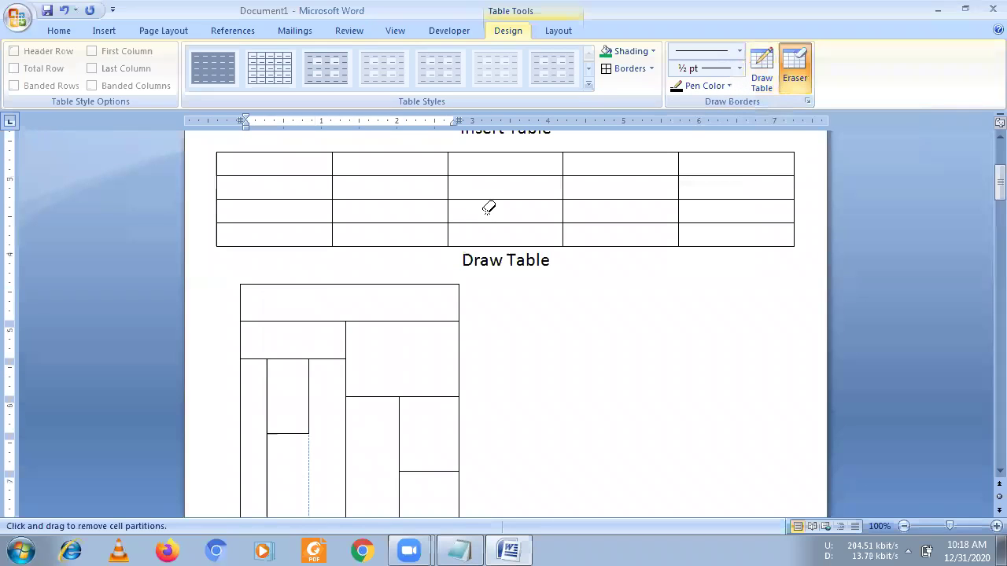
key(Escape)
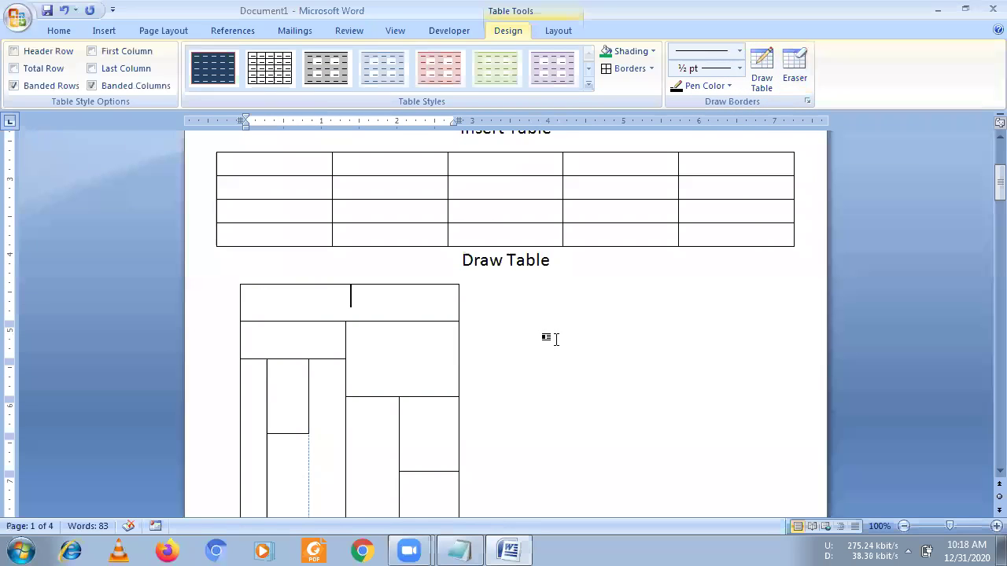
click(236, 279)
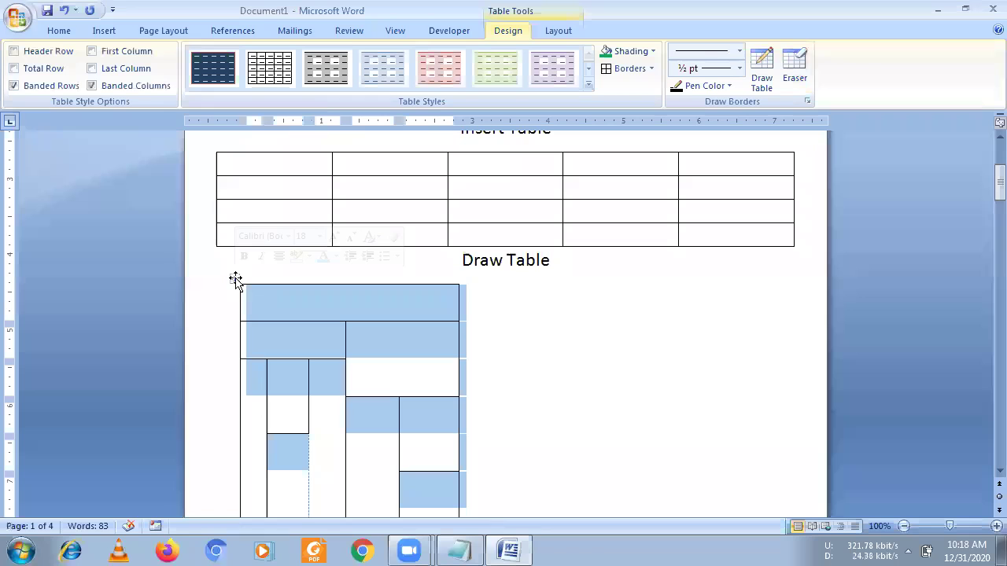
click(738, 68)
click(724, 231)
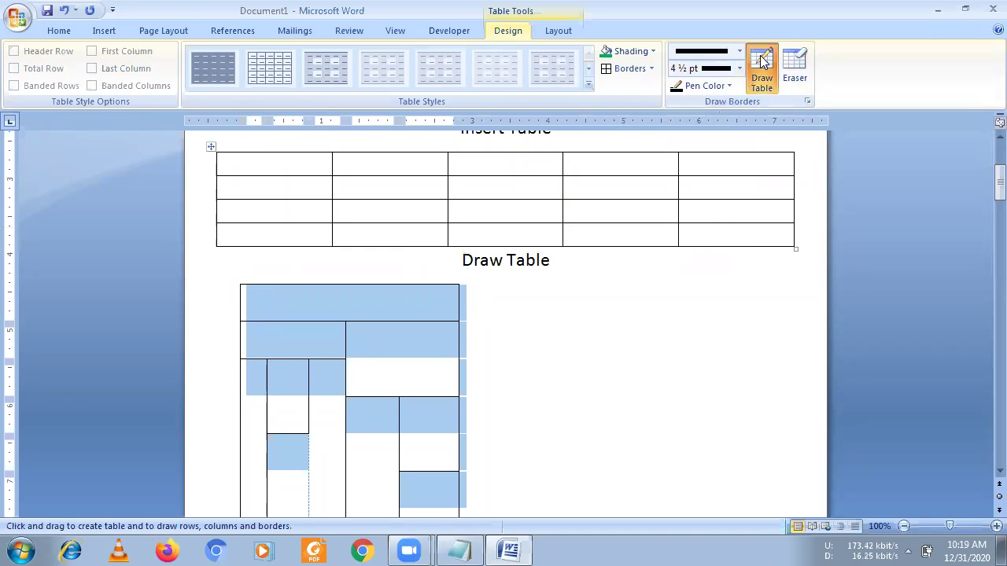
key(Escape)
Draw thick 4½ pt borders across the right-middle cell, under the top row, and above the left cell
click(378, 376)
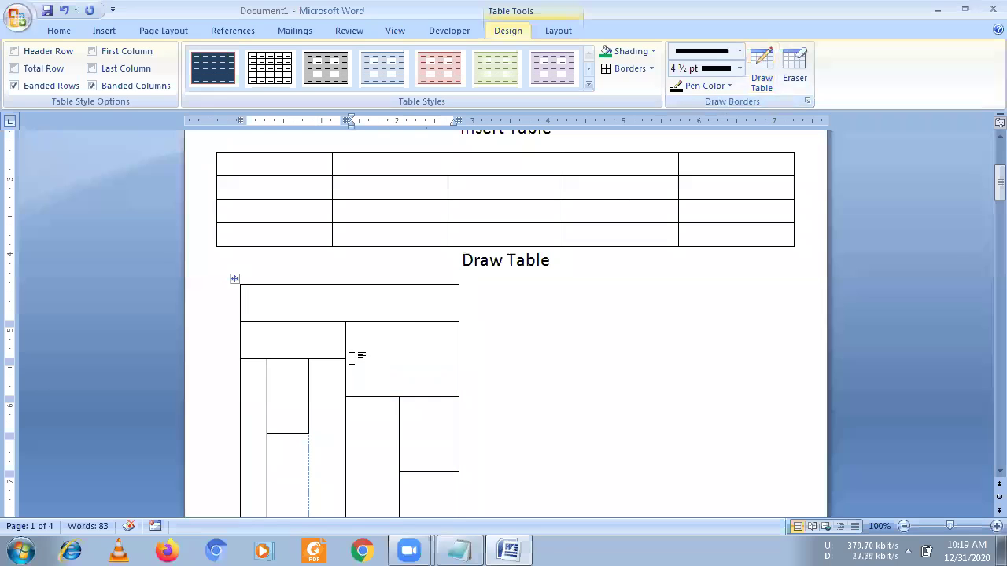
click(795, 69)
click(761, 69)
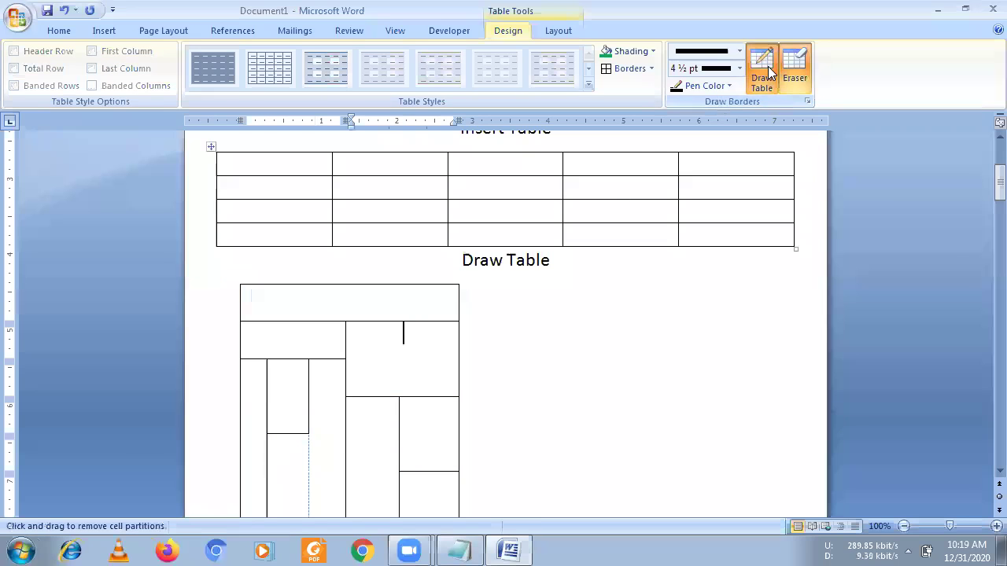
drag(384, 359, 440, 360)
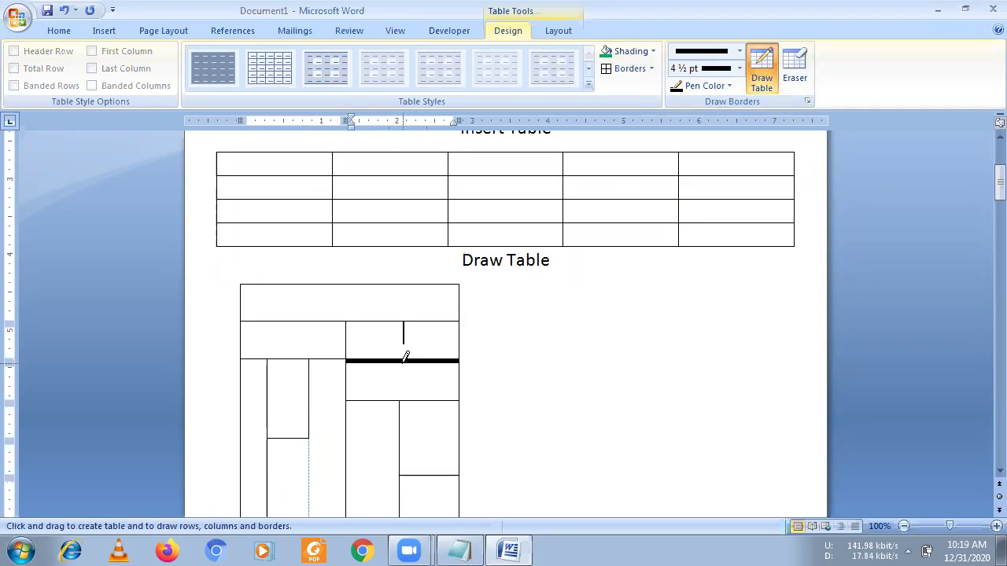
drag(244, 319, 436, 320)
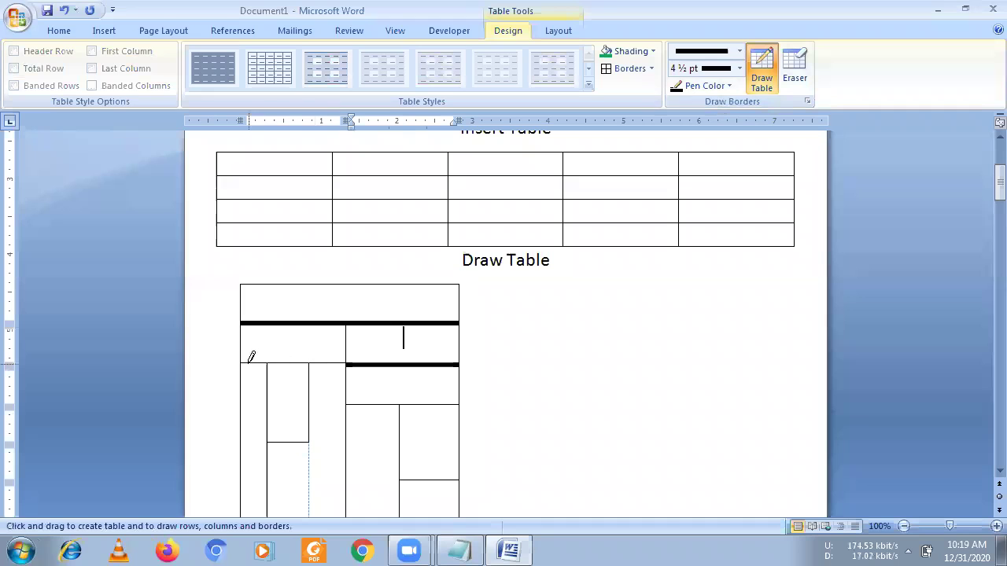
drag(244, 362, 265, 365)
scroll(575, 439, down, 2)
scroll(575, 439, down, 1)
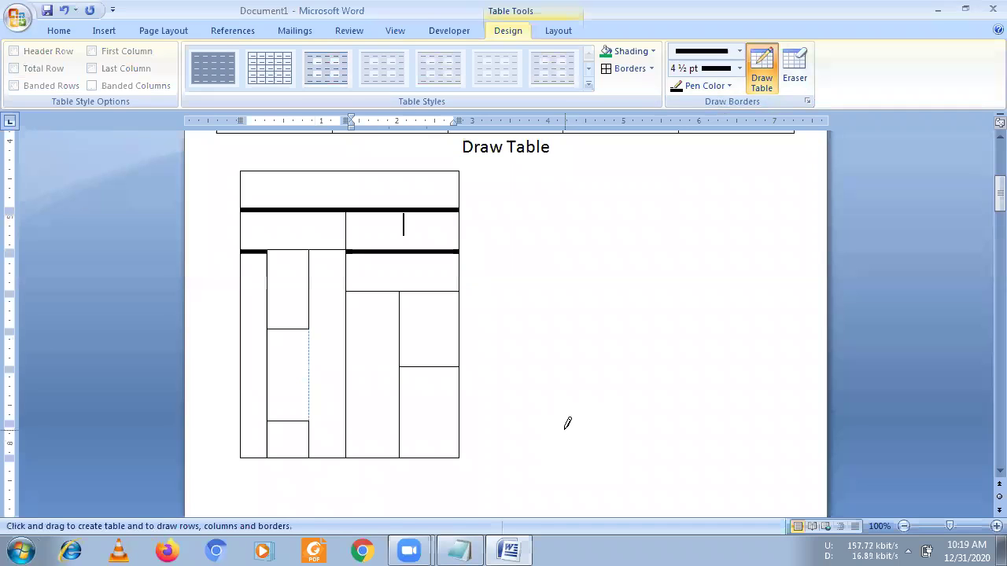
Switch the pen to blue and draw dividers splitting the second-row left cell into four
click(717, 86)
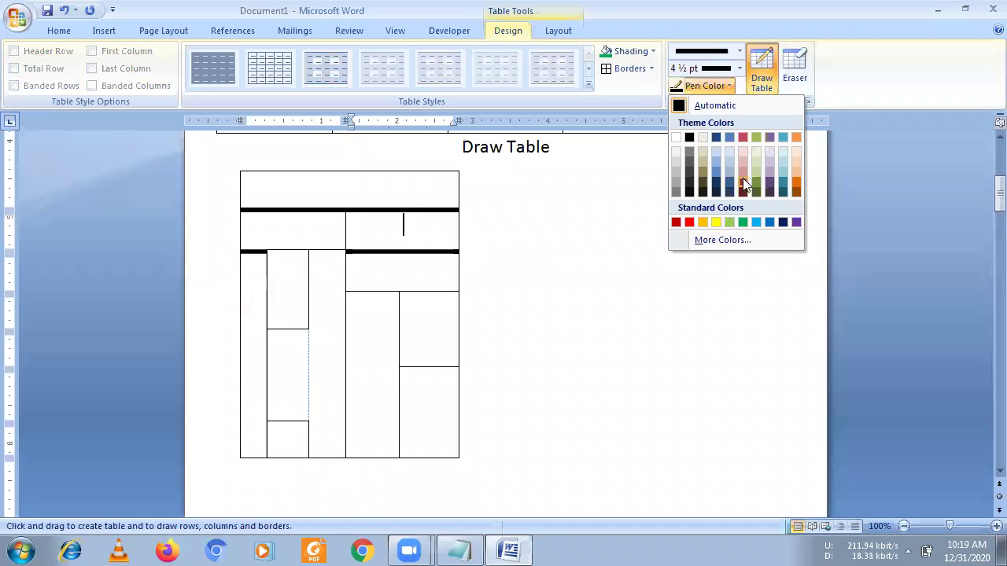
click(719, 171)
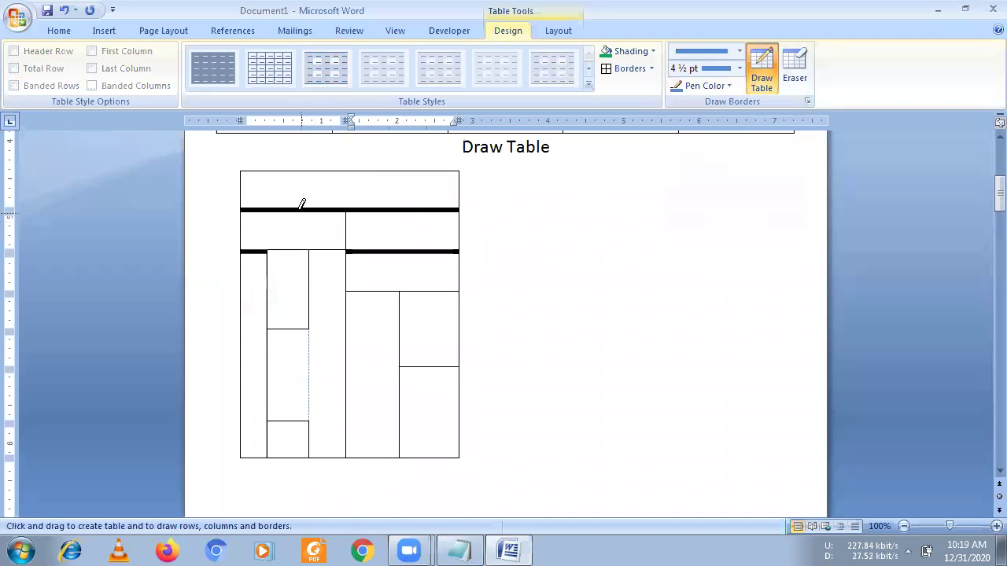
mouse_move(292, 210)
mouse_down()
mouse_move(291, 250)
mouse_move(337, 223)
mouse_up()
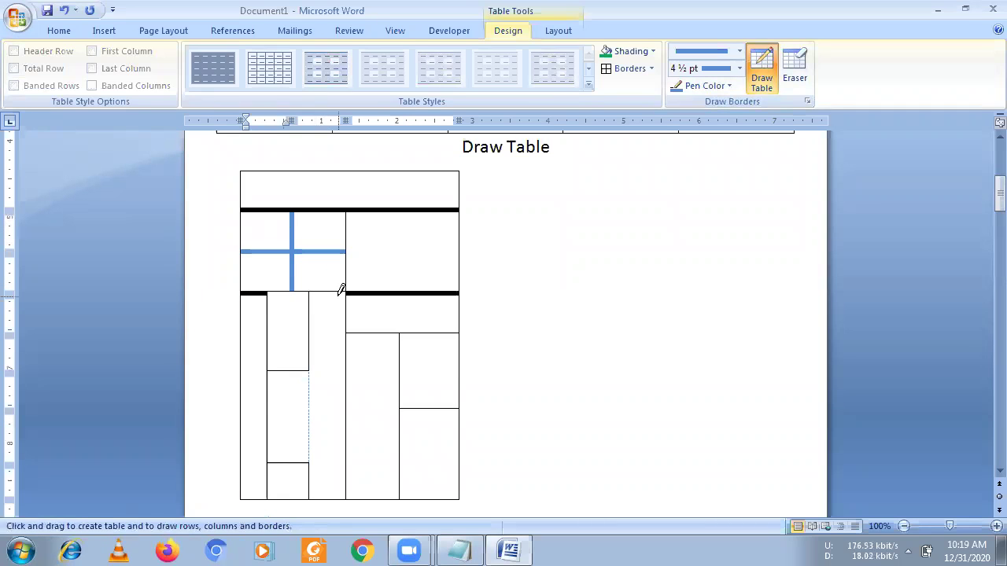
Reset the pen to a thin ¼ pt weight and place the caret in the table's top cell
click(718, 84)
click(719, 82)
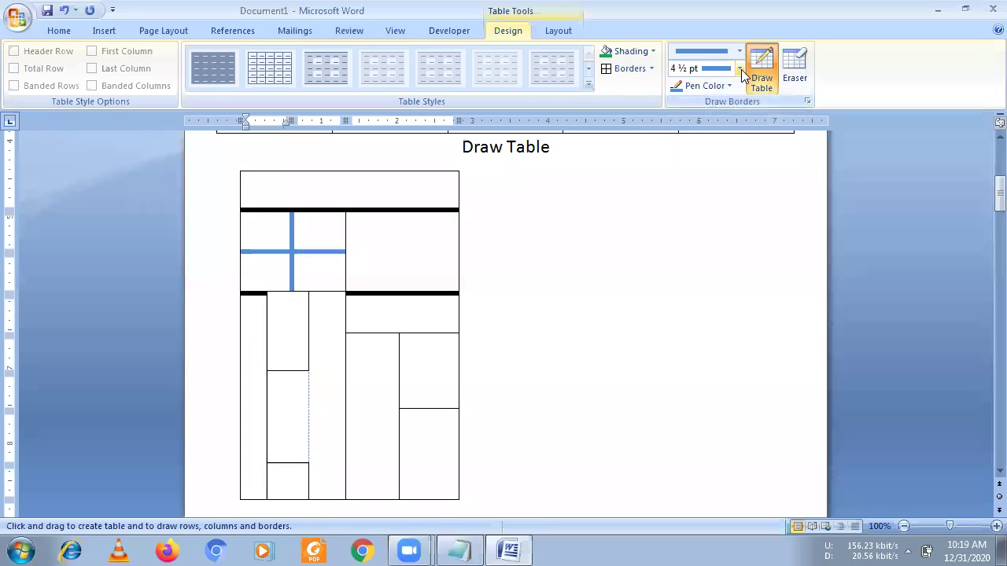
click(740, 70)
click(722, 90)
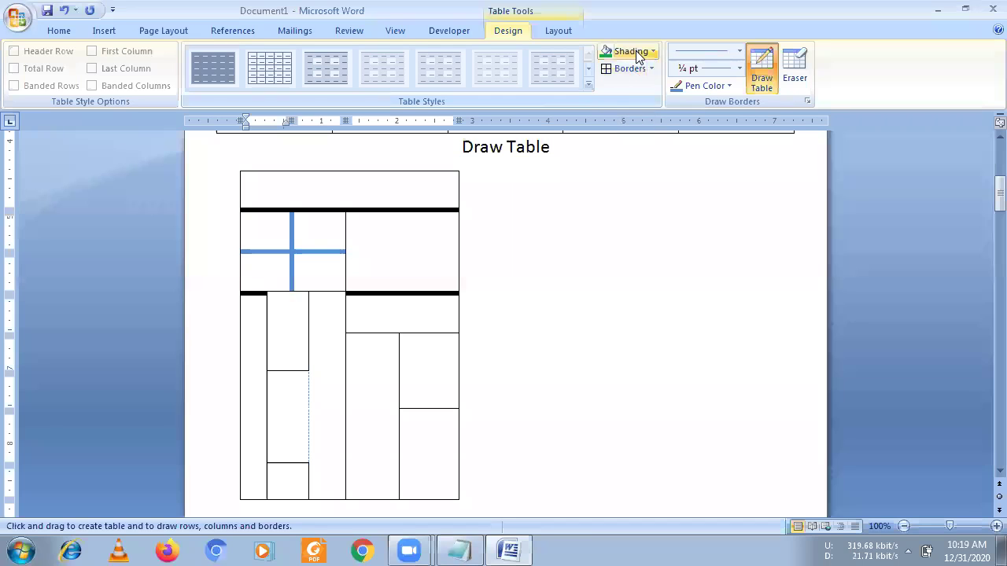
click(346, 176)
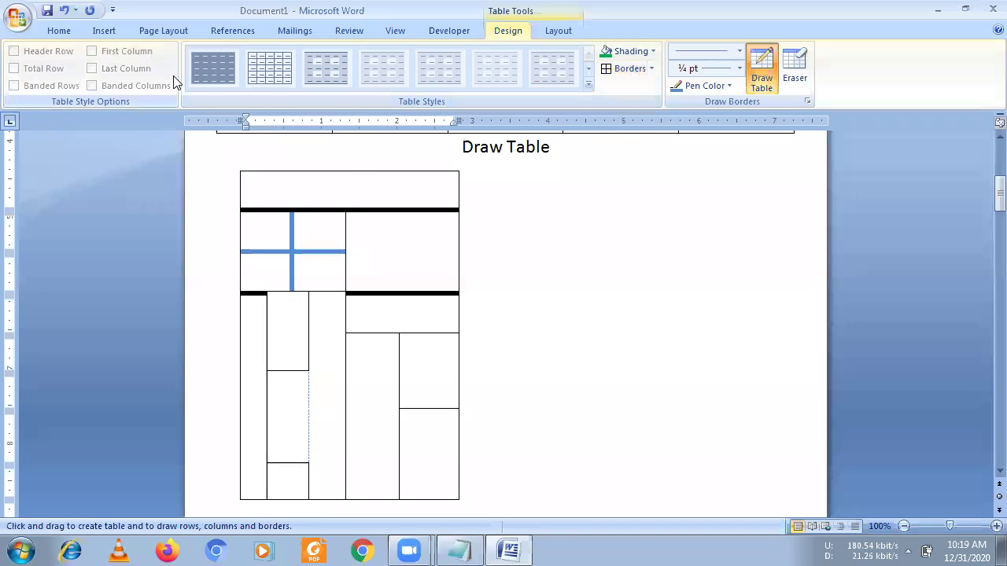
Go to the Sno/Name/age table, exit border drawing with Esc, and show its Table Layout options
scroll(602, 236, down, 4)
scroll(605, 238, down, 5)
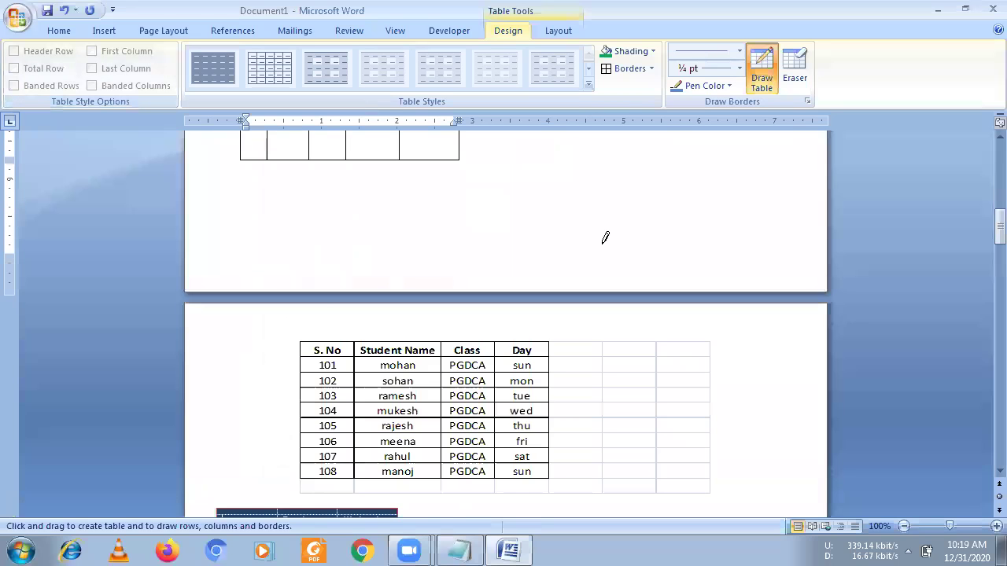
scroll(605, 238, down, 4)
scroll(605, 238, down, 6)
scroll(605, 238, down, 4)
scroll(605, 238, down, 5)
scroll(602, 252, down, 5)
scroll(596, 267, down, 8)
click(525, 172)
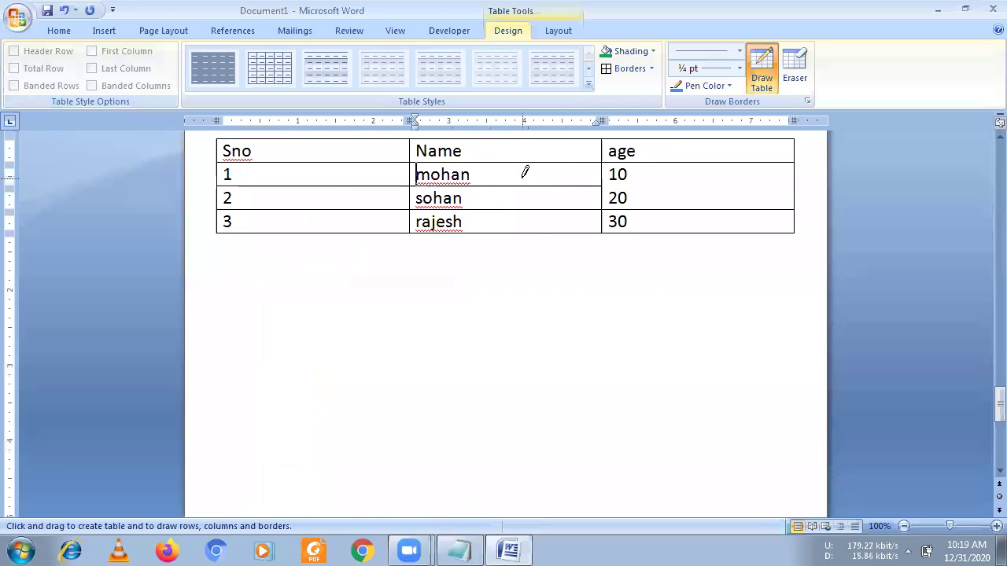
scroll(503, 303, up, 3)
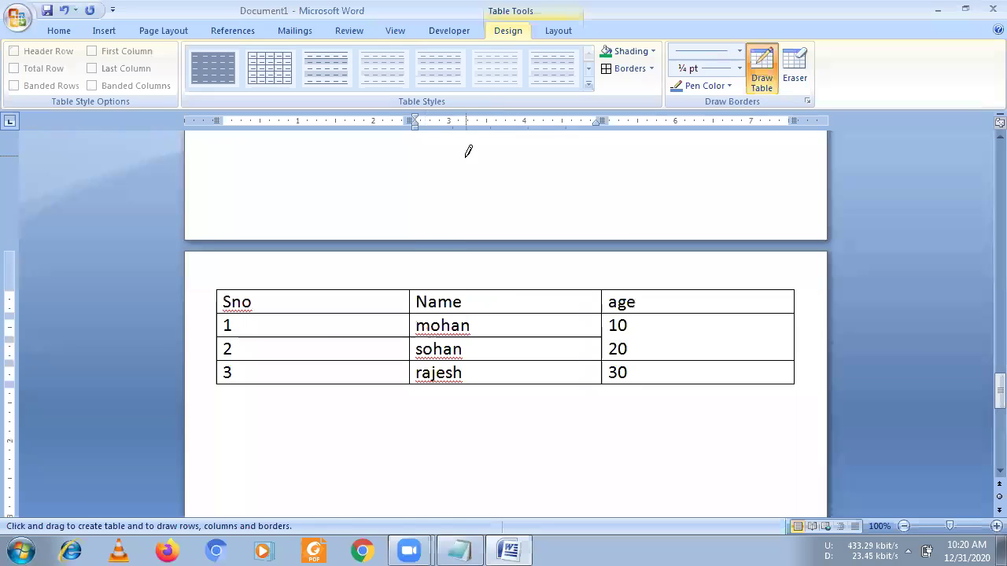
key(Escape)
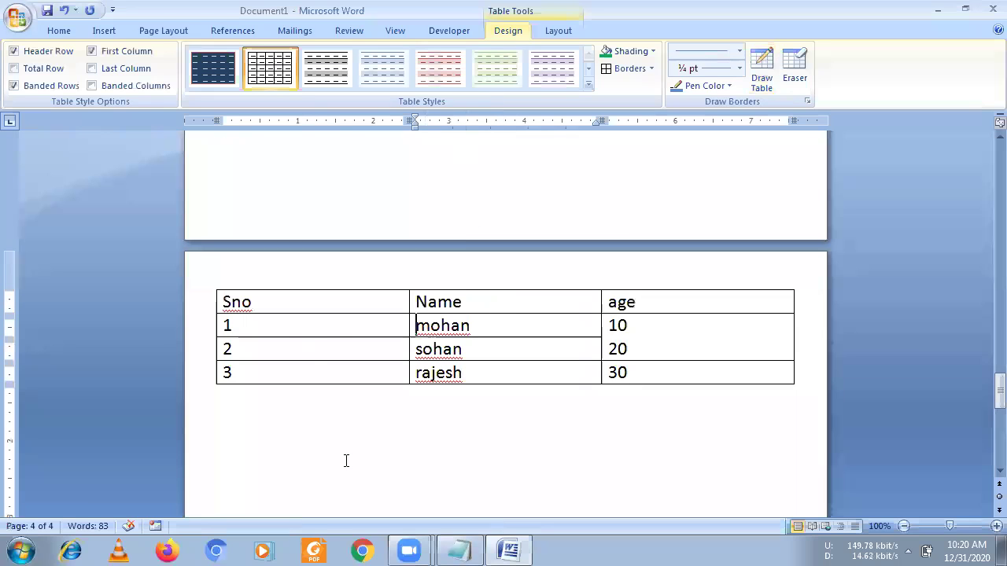
click(317, 326)
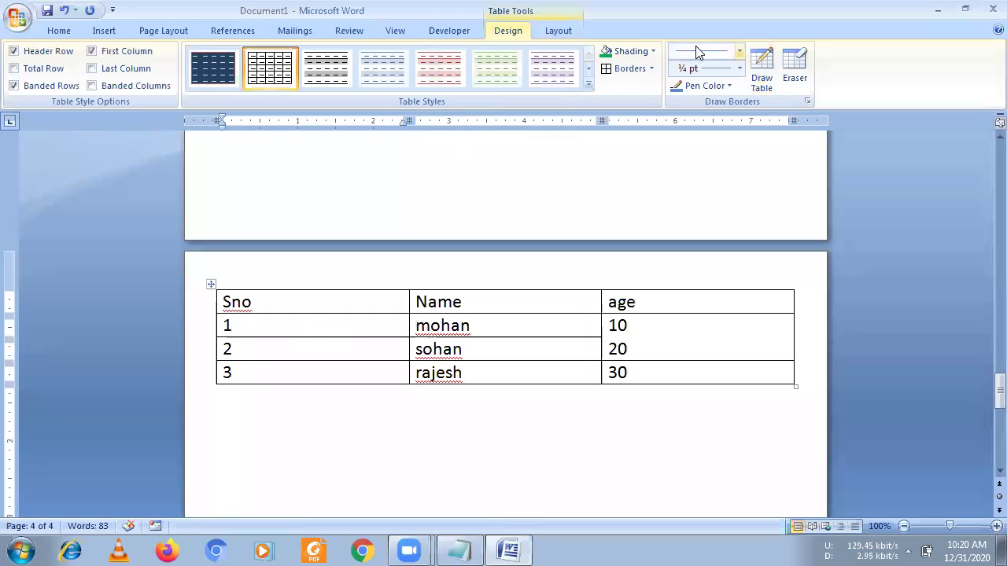
click(560, 31)
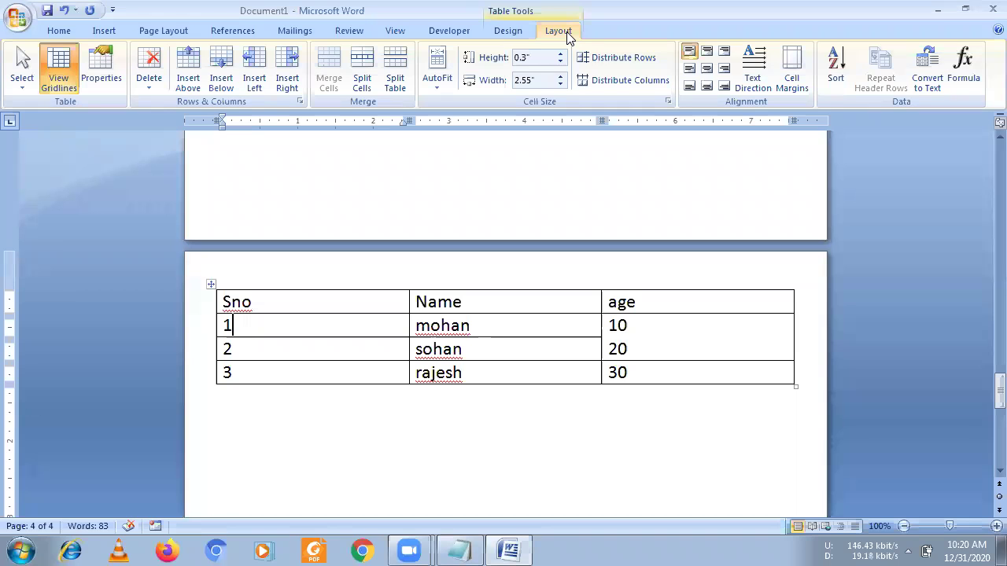
Select the Sno/Name/age table and view Table Properties without changing anything
click(115, 76)
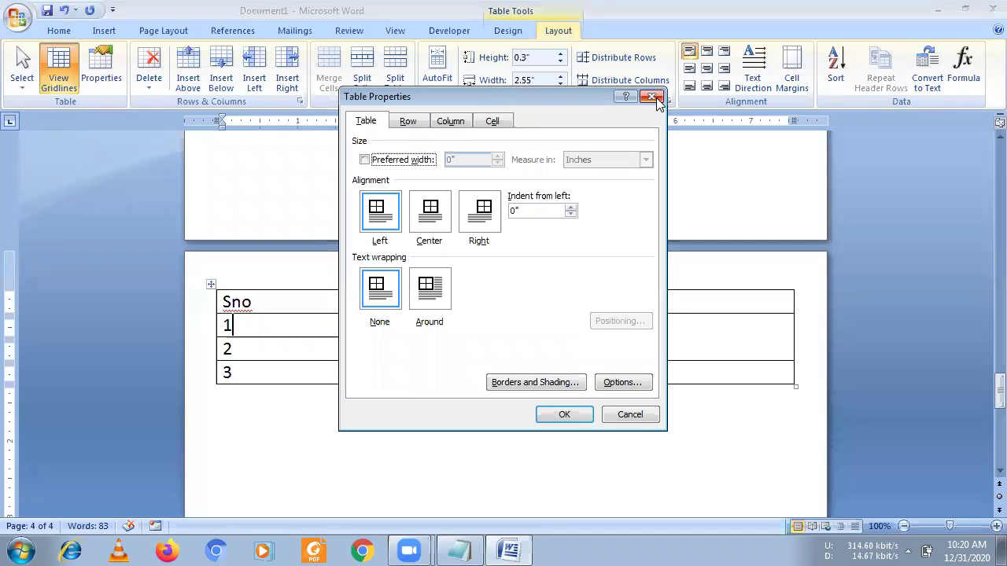
click(653, 99)
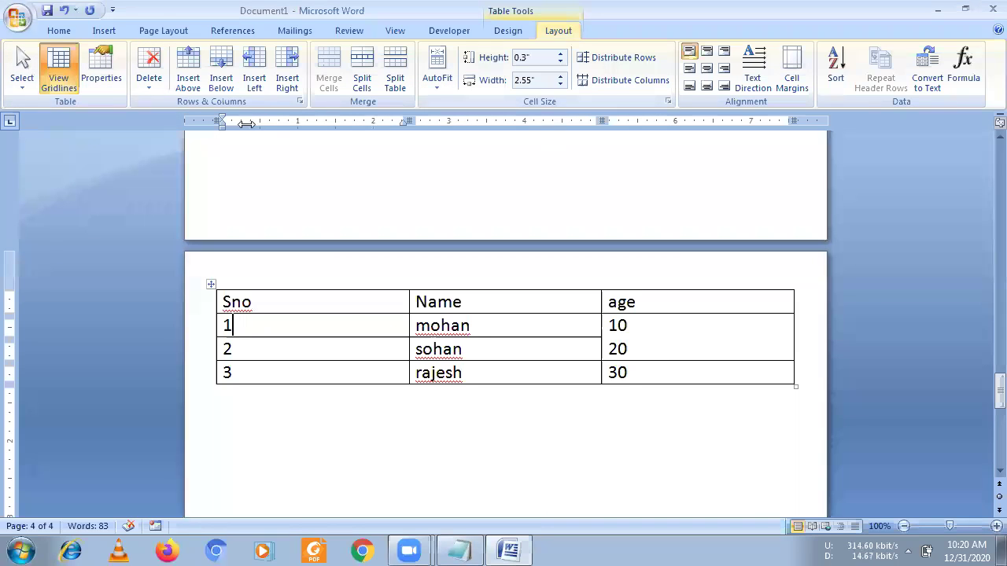
click(212, 283)
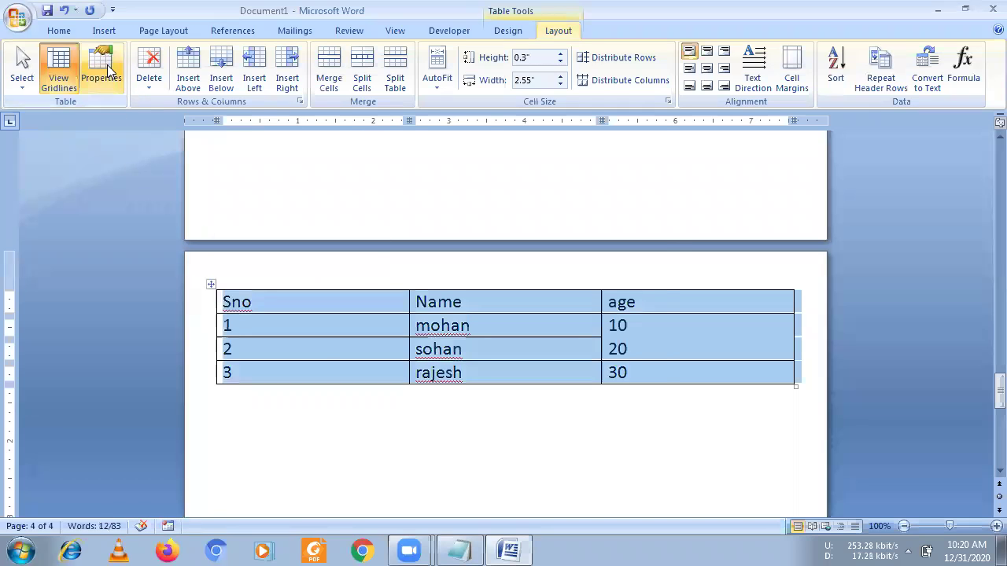
click(111, 71)
drag(485, 106, 527, 174)
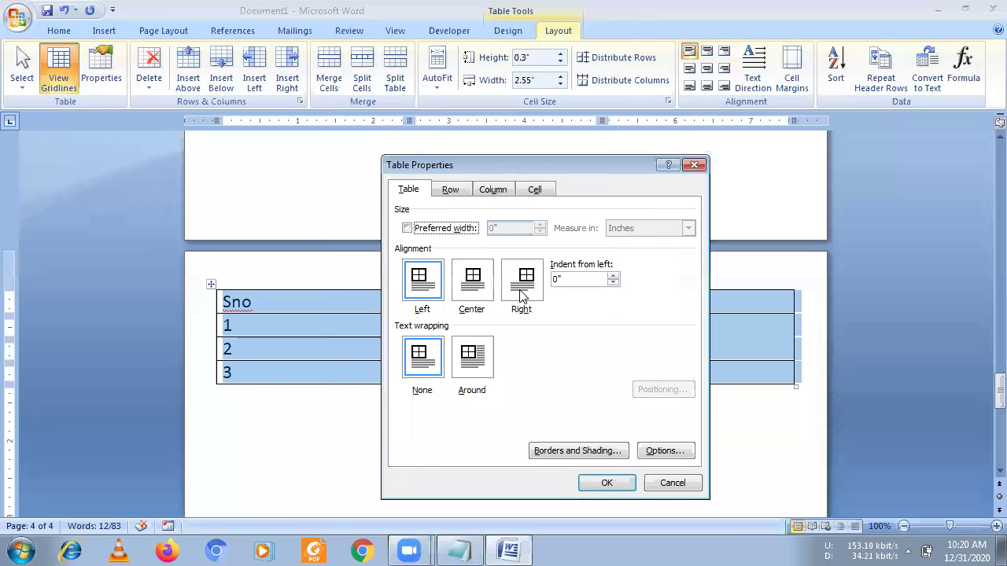
click(688, 168)
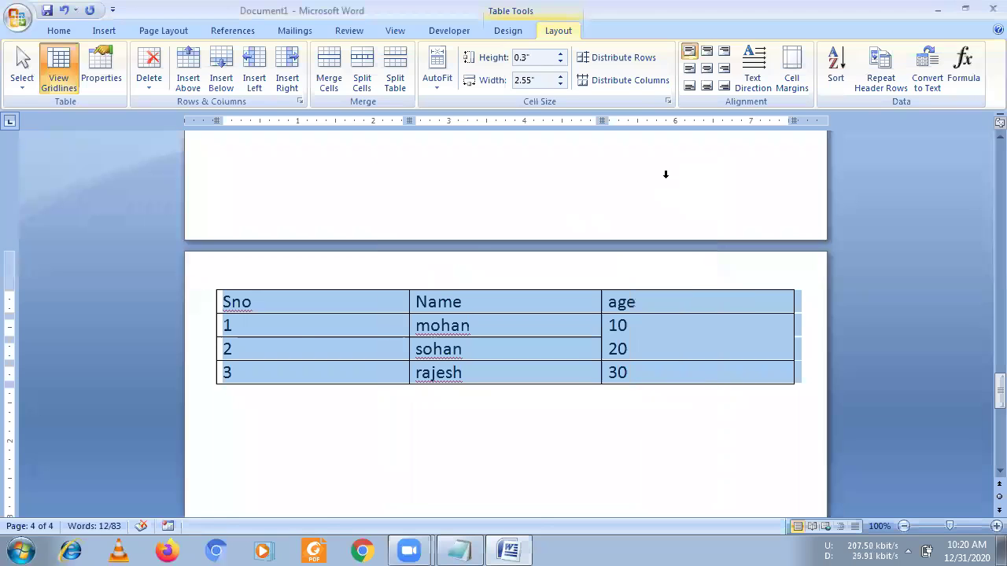
Drag the Sno/Name/age header row and row 1 taller
click(290, 324)
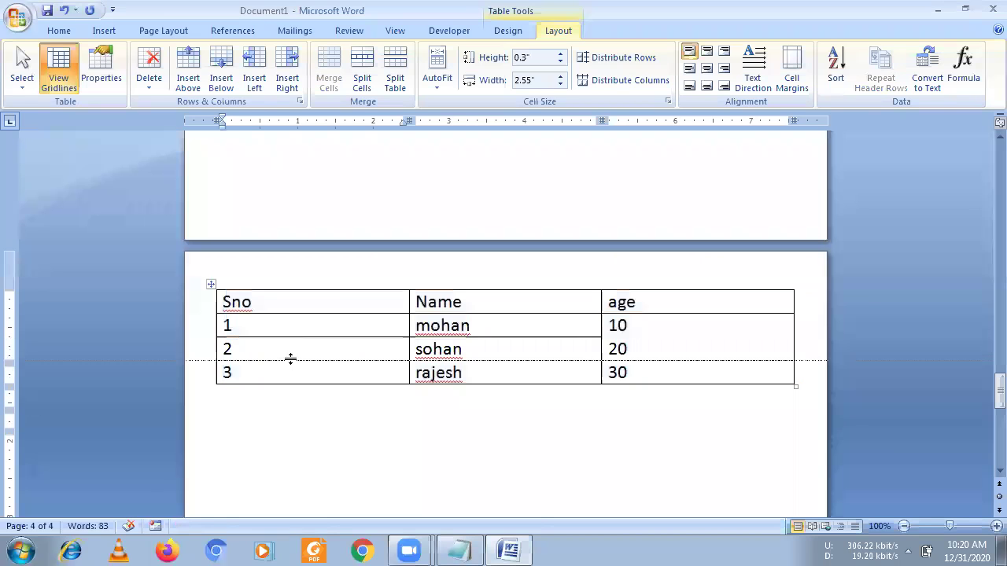
drag(291, 334, 290, 358)
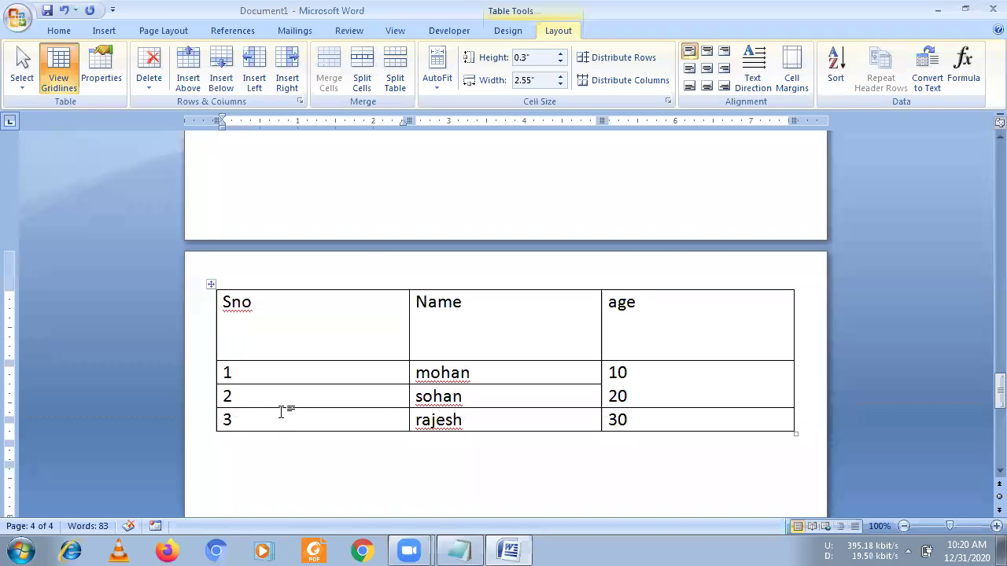
drag(281, 404, 283, 415)
drag(264, 302, 237, 302)
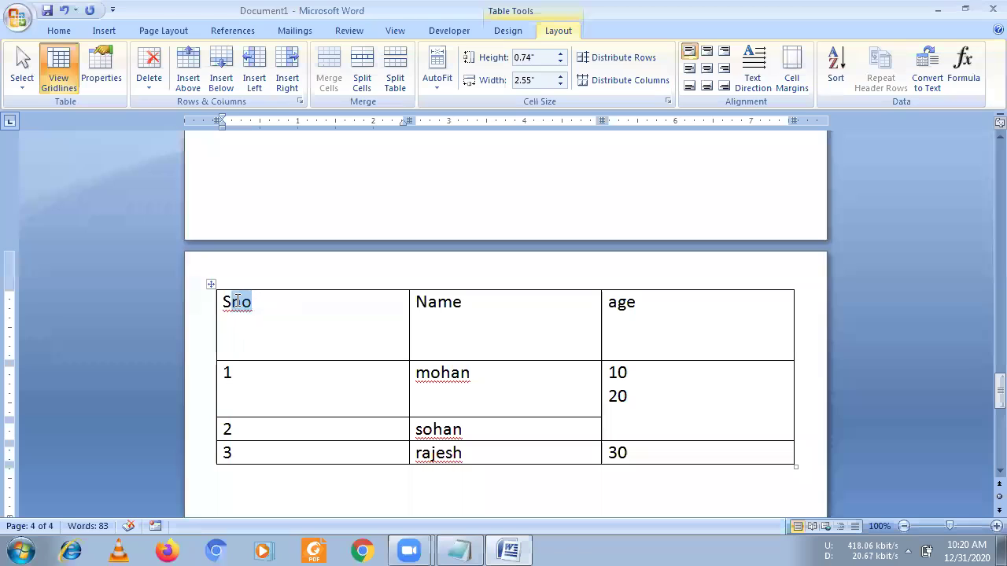
click(260, 318)
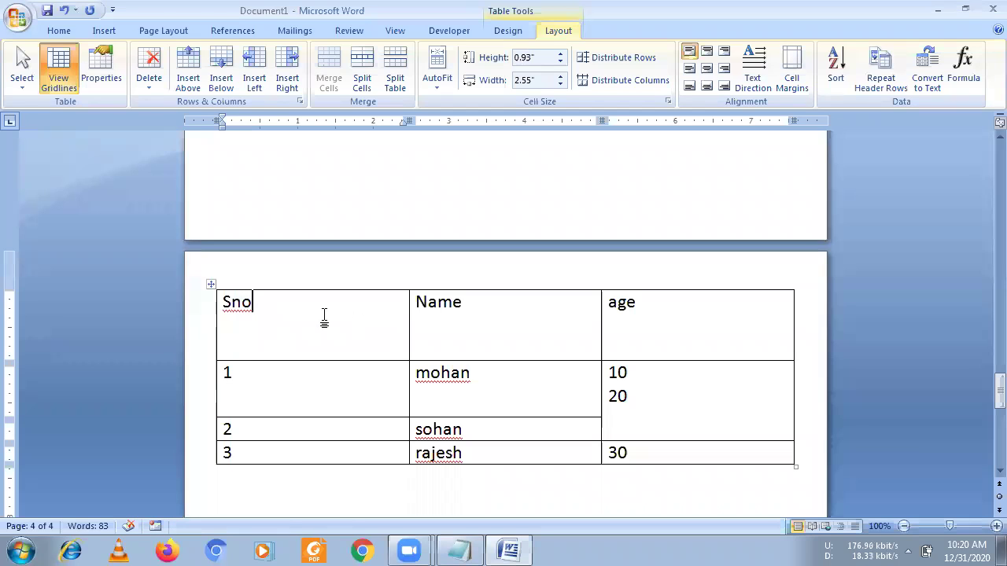
Center the whole Sno/Name/age table on the page via Table Properties
click(210, 284)
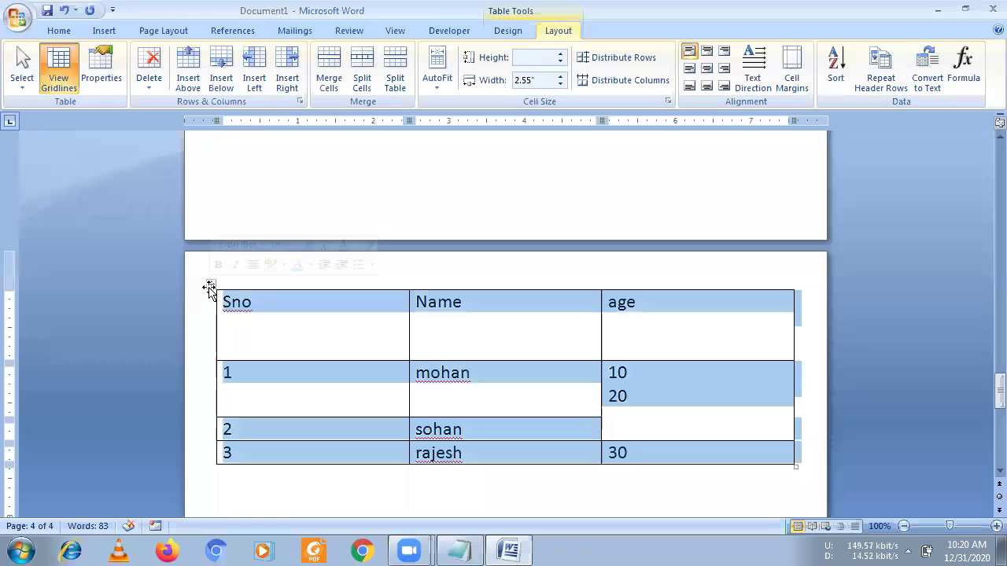
click(103, 76)
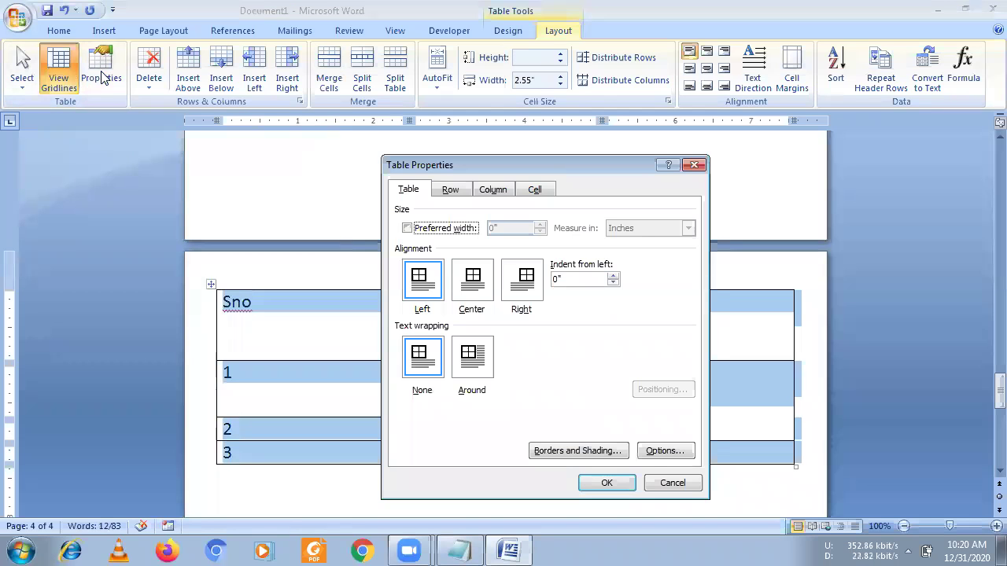
click(430, 287)
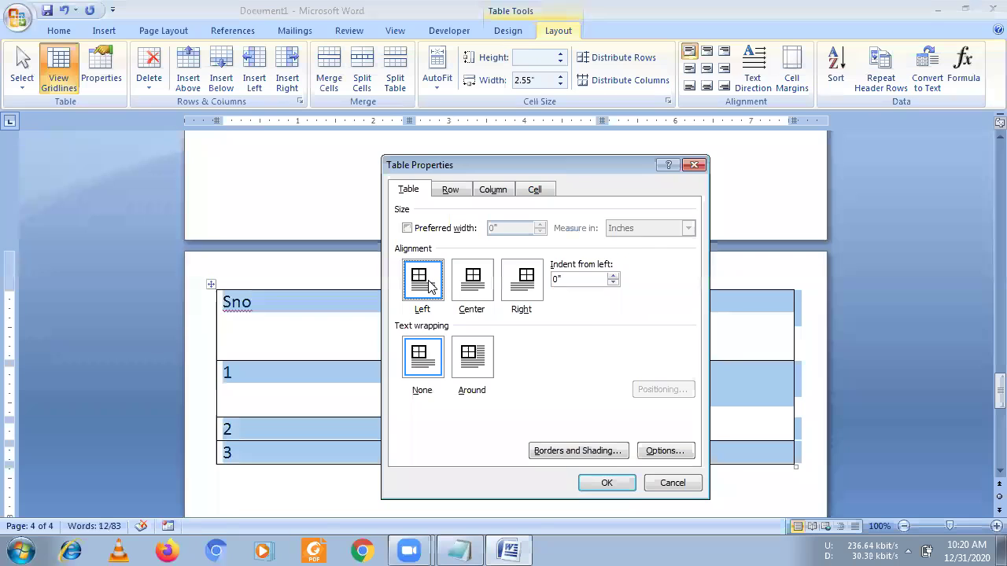
click(481, 287)
click(602, 491)
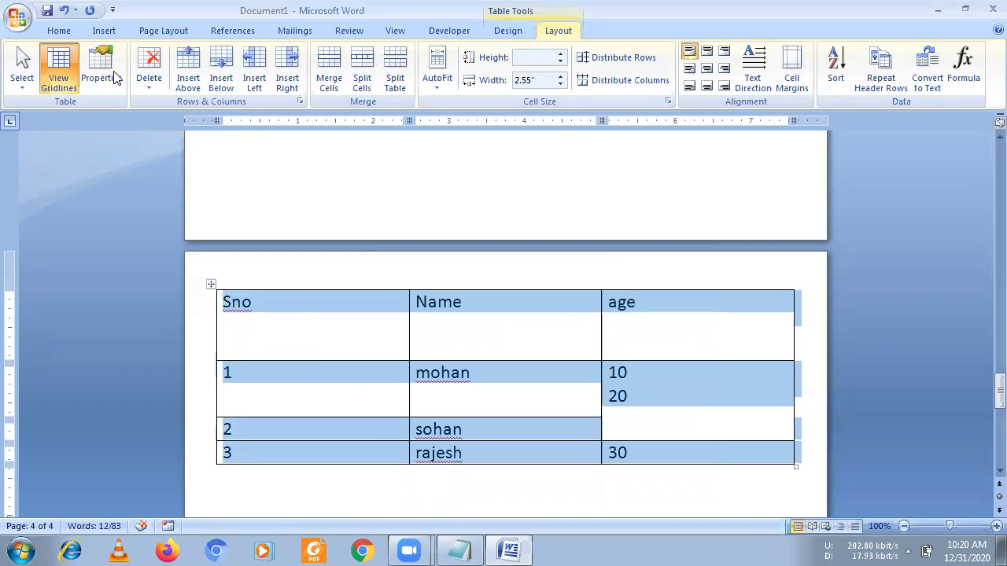
Change the table alignment to Right in Table Properties, then undo the last row change
click(91, 78)
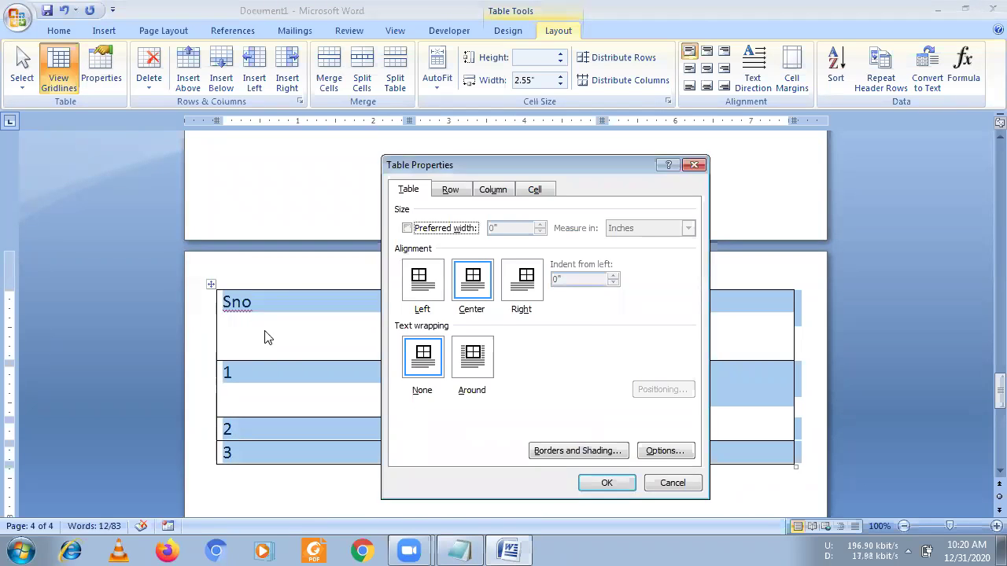
click(671, 483)
click(231, 302)
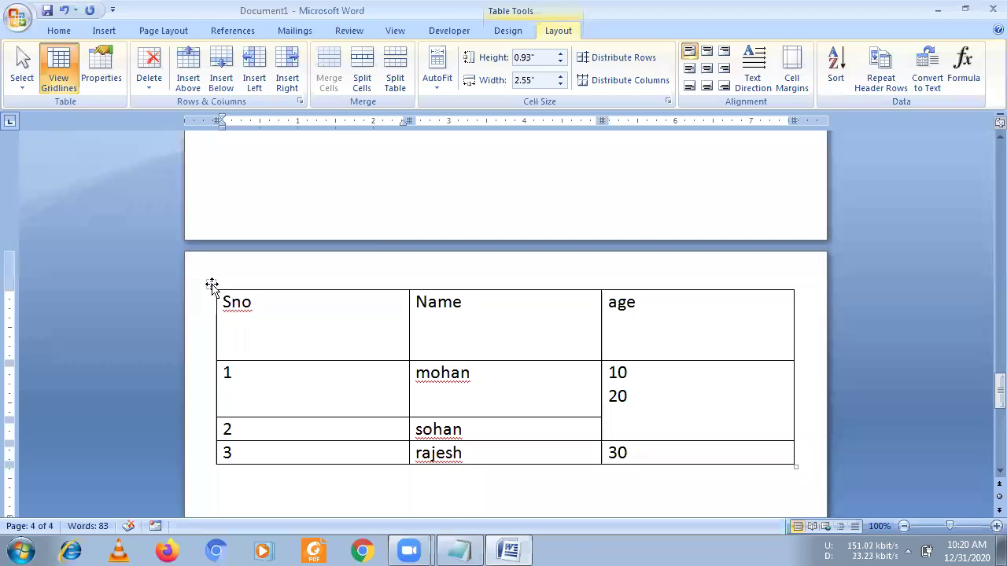
click(211, 285)
click(118, 59)
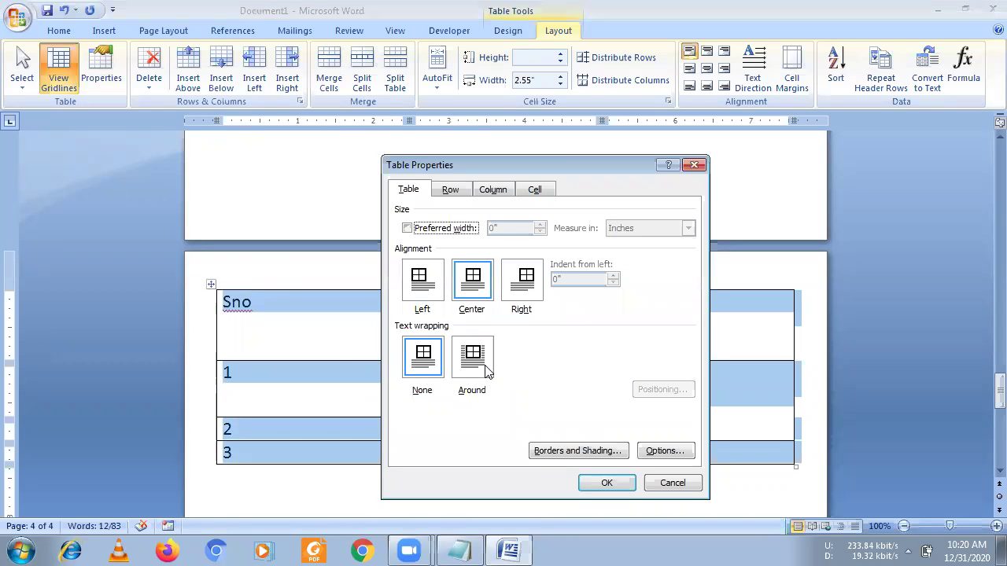
click(523, 281)
click(606, 482)
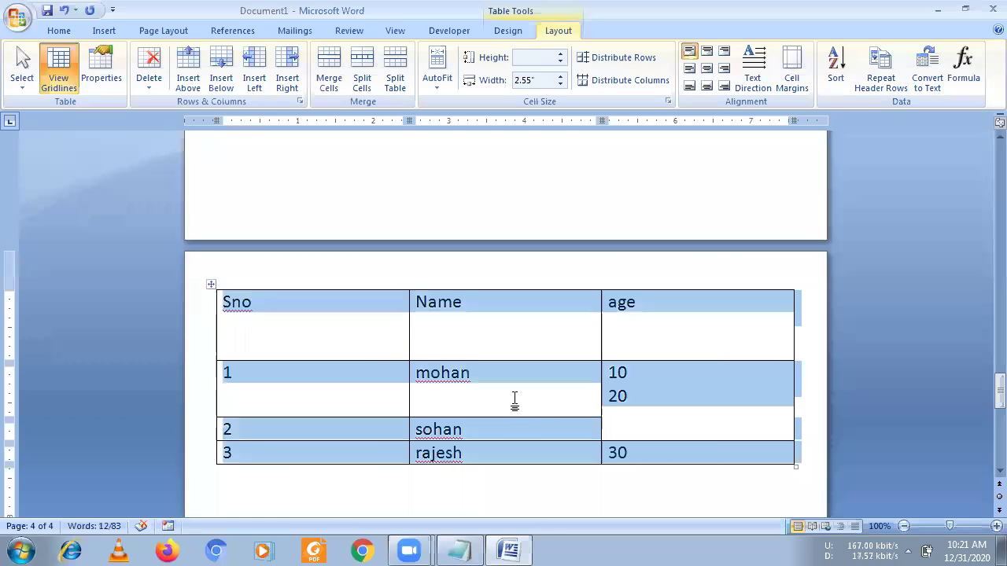
click(515, 400)
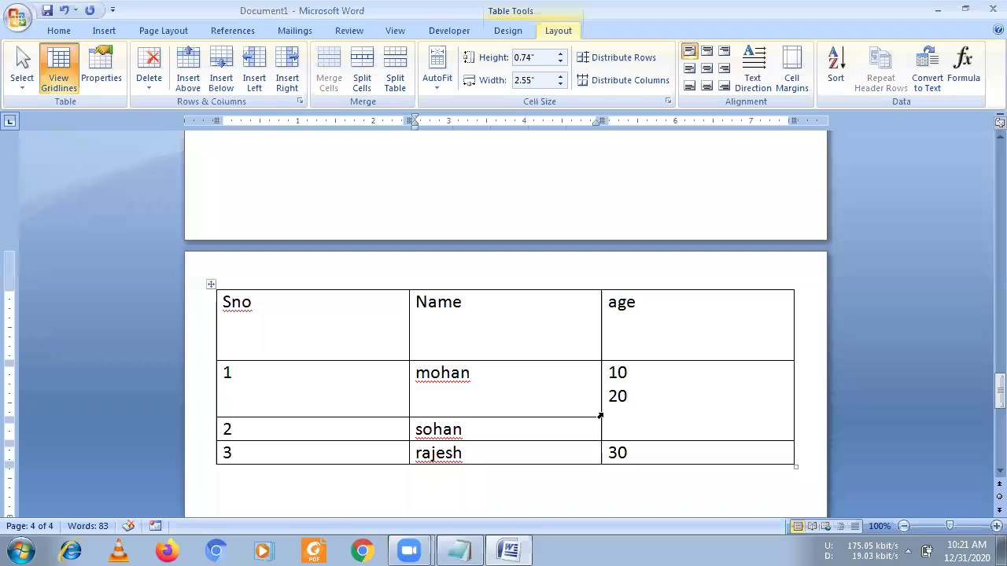
key(ctrl+z)
Undo the merged age cell and taller header row so all rows are even again
key(ctrl+z)
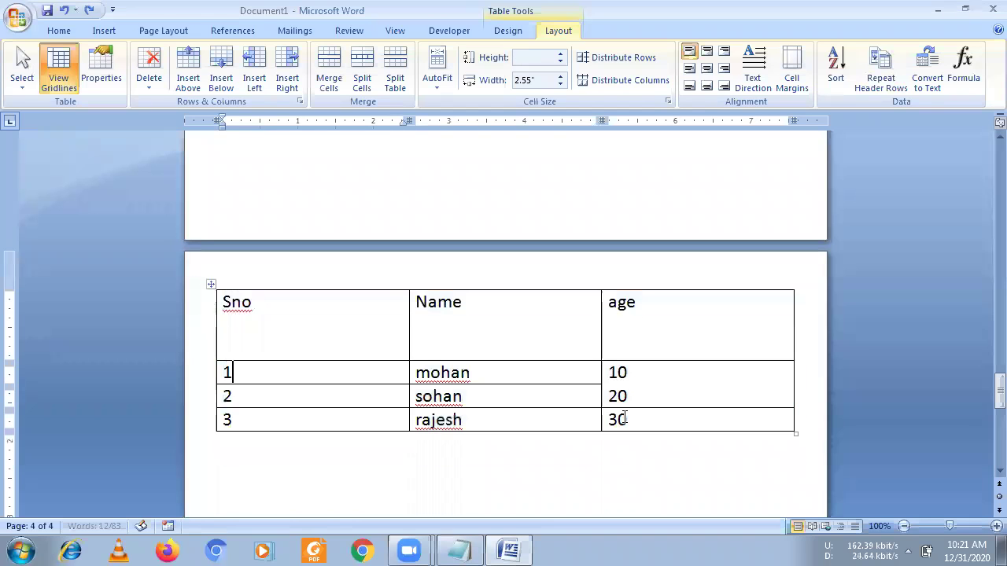
key(ctrl+z)
key(ctrl+z)
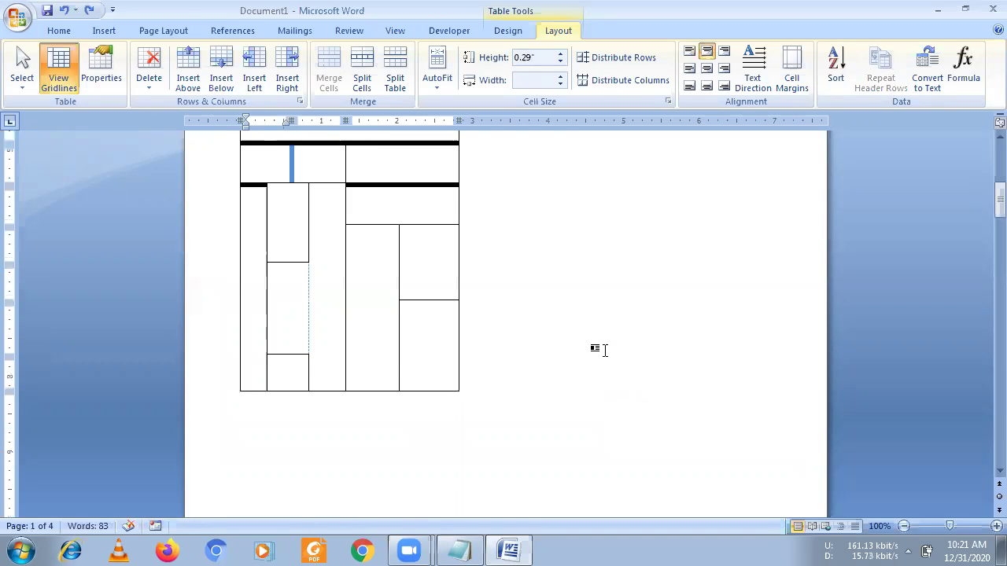
scroll(591, 401, down, 5)
scroll(592, 405, down, 10)
scroll(593, 405, down, 10)
scroll(598, 370, down, 2)
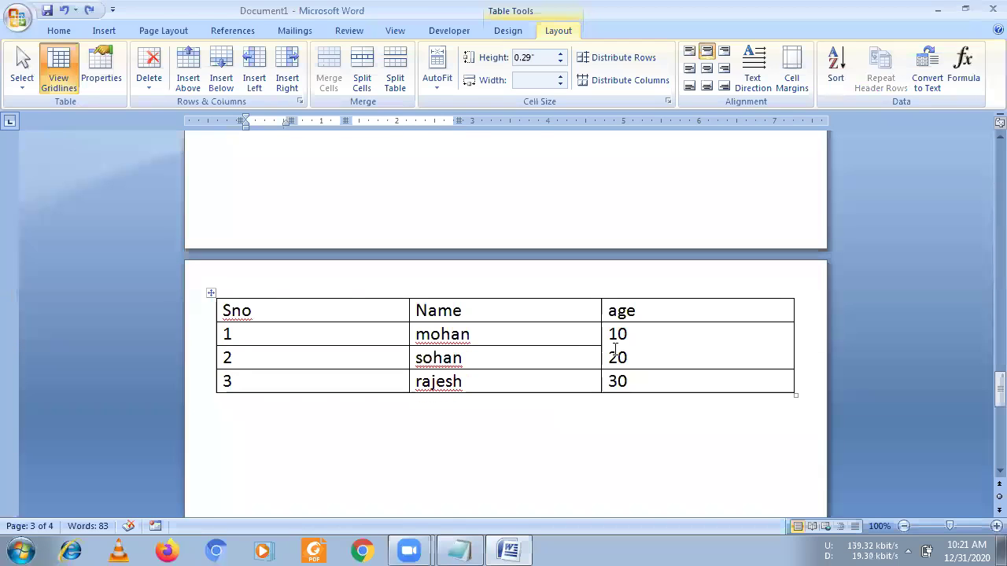
key(ctrl+z)
key(ctrl+z)
key(ctrl+z)
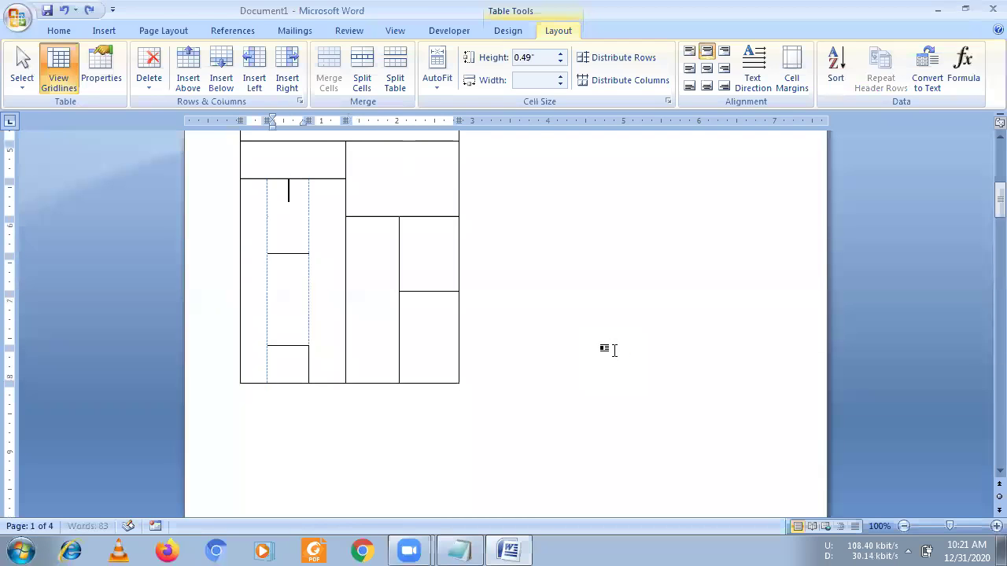
key(ctrl+z)
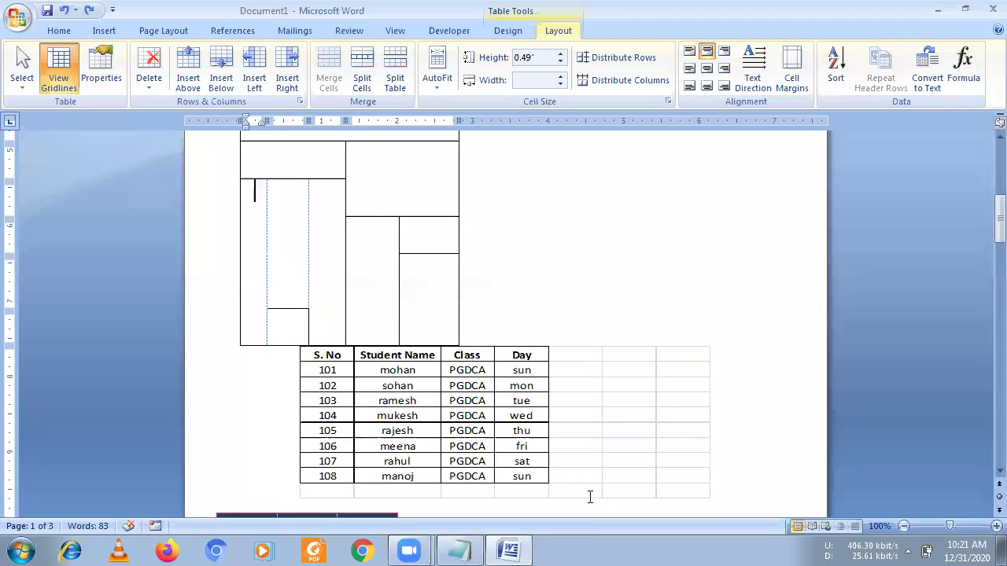
key(ctrl+z)
Select the whole Sno/Name/age table and show the Layout AutoFit choices
click(464, 283)
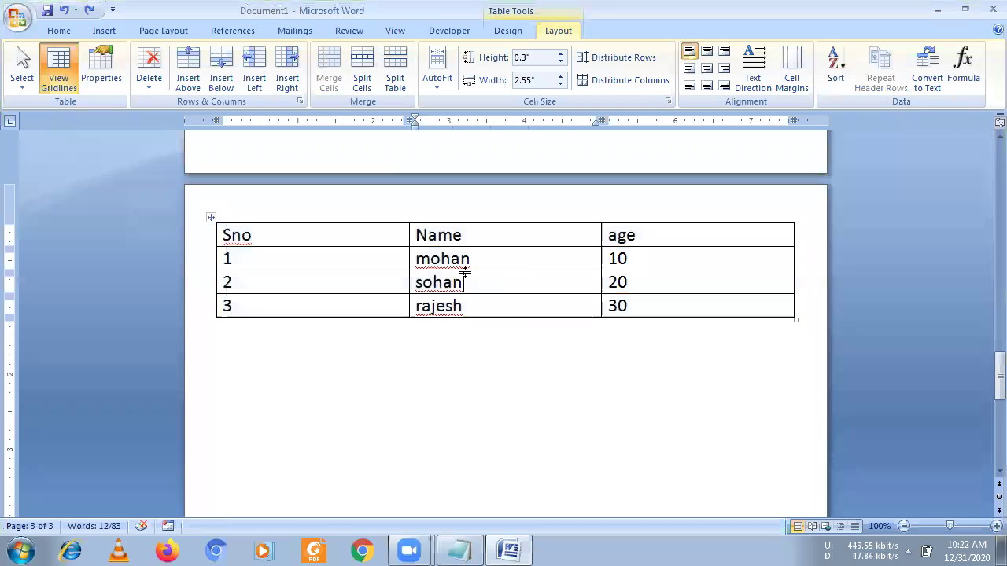
click(209, 216)
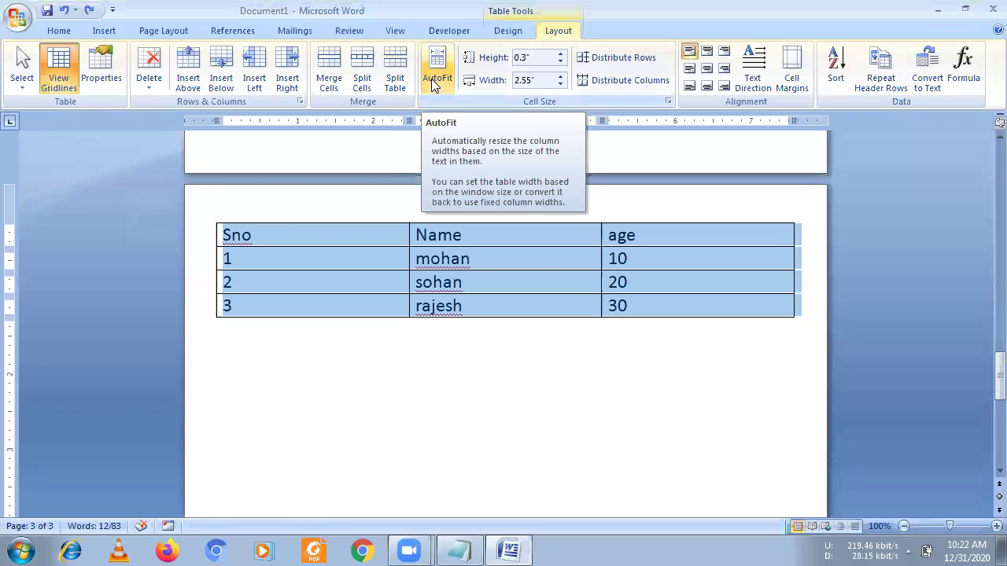
click(431, 78)
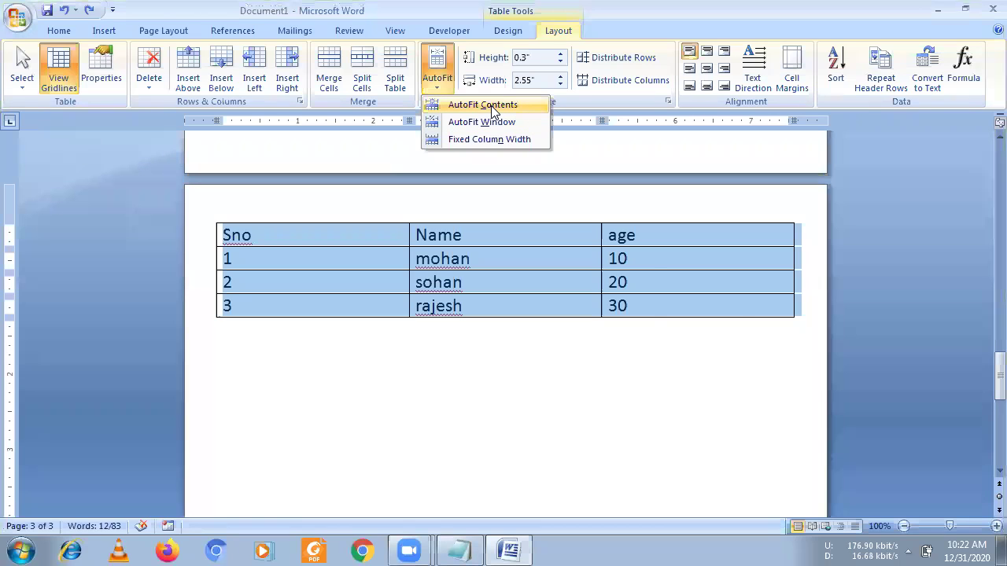
click(491, 107)
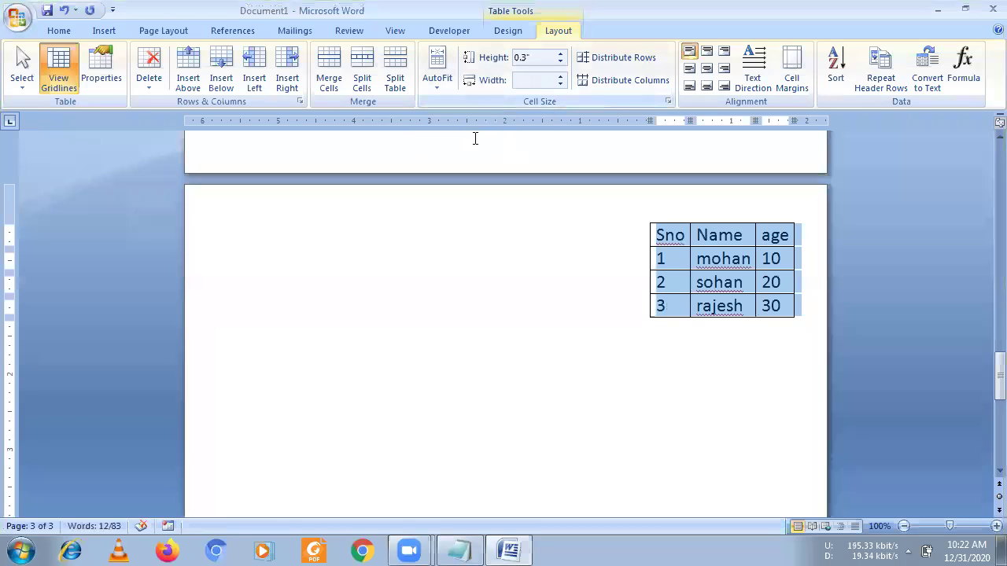
click(748, 260)
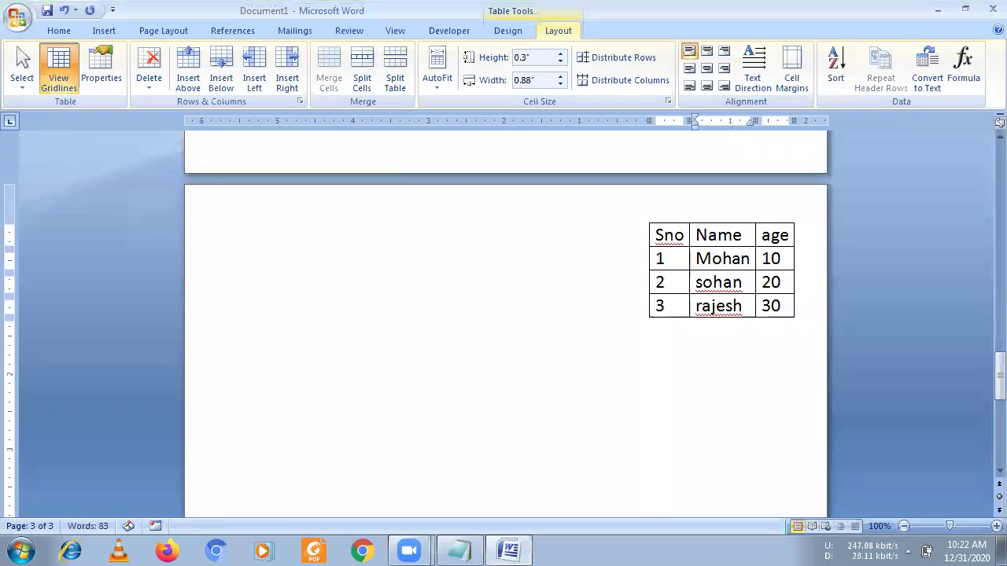
text( kumar)
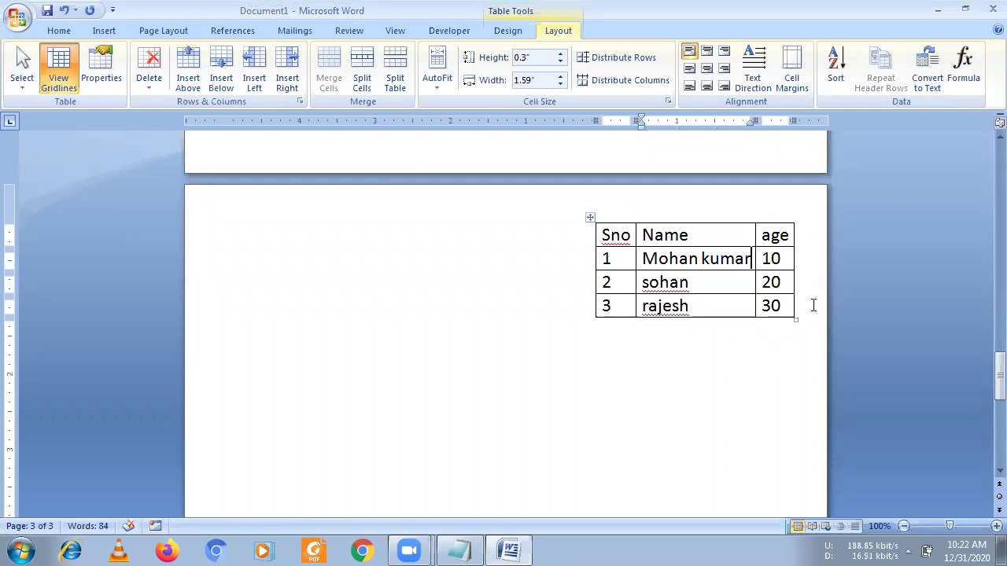
click(685, 332)
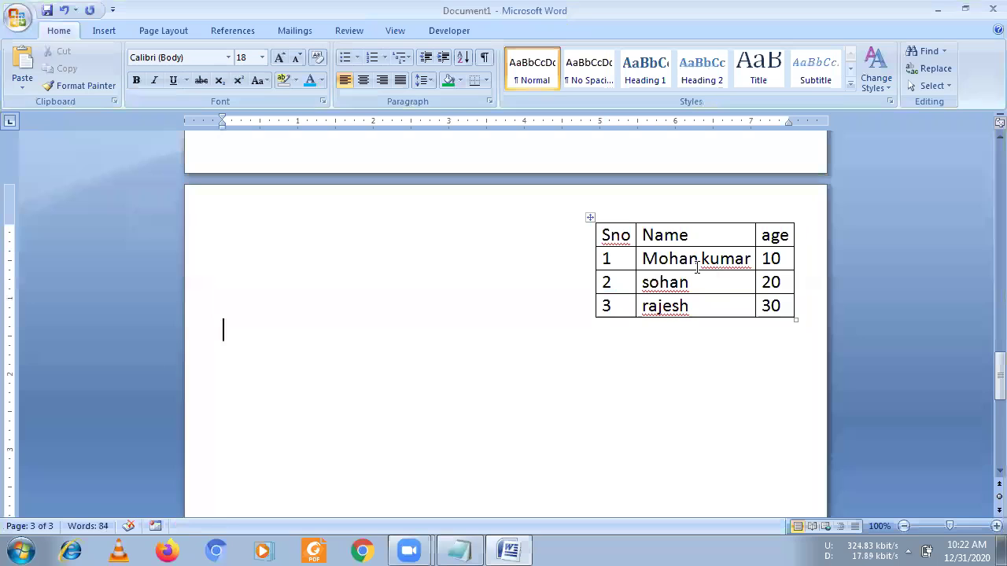
Select the whole table and centre it via Table Properties
click(591, 218)
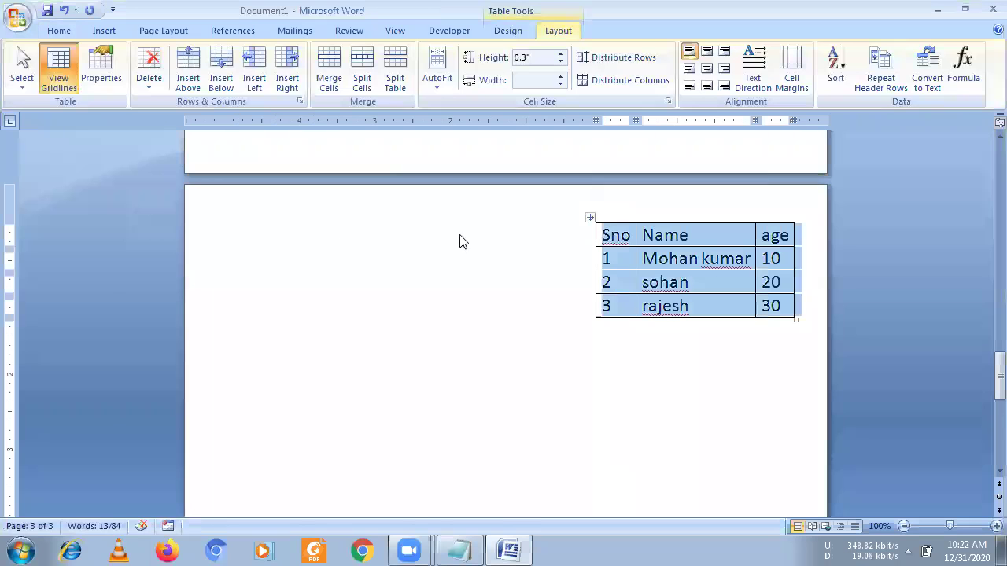
click(101, 75)
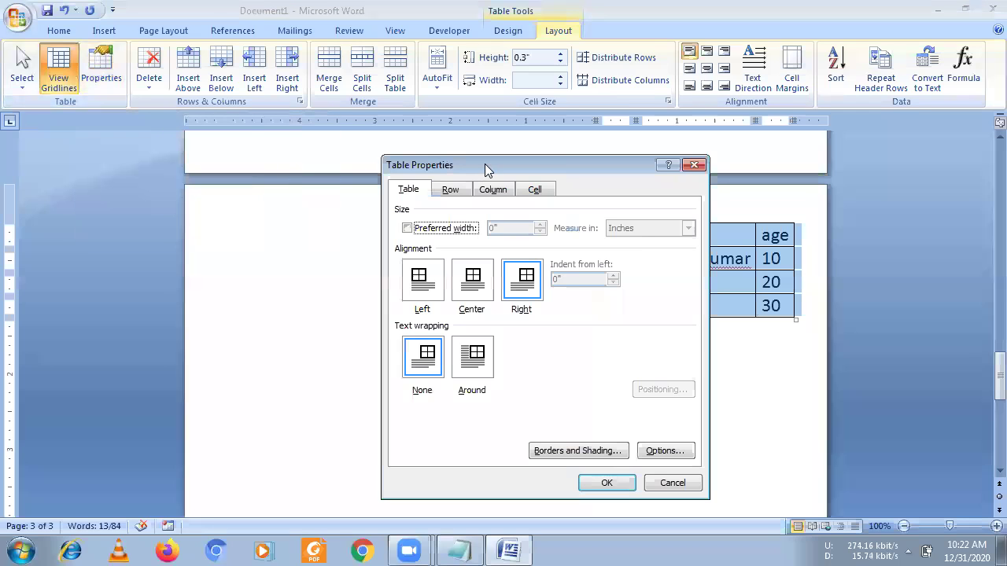
click(164, 161)
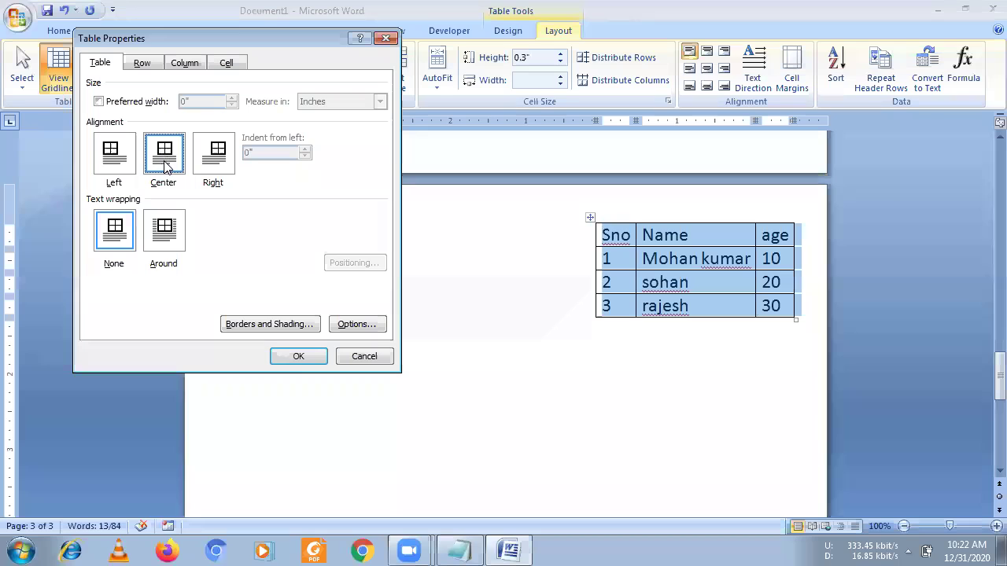
click(298, 356)
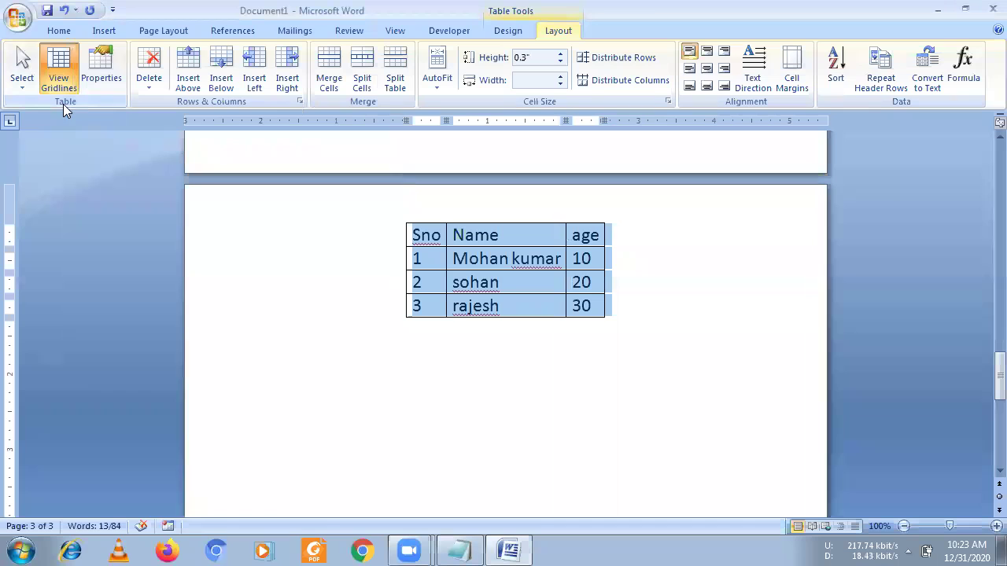
Try left alignment, then right alignment for the table in Table Properties
click(103, 80)
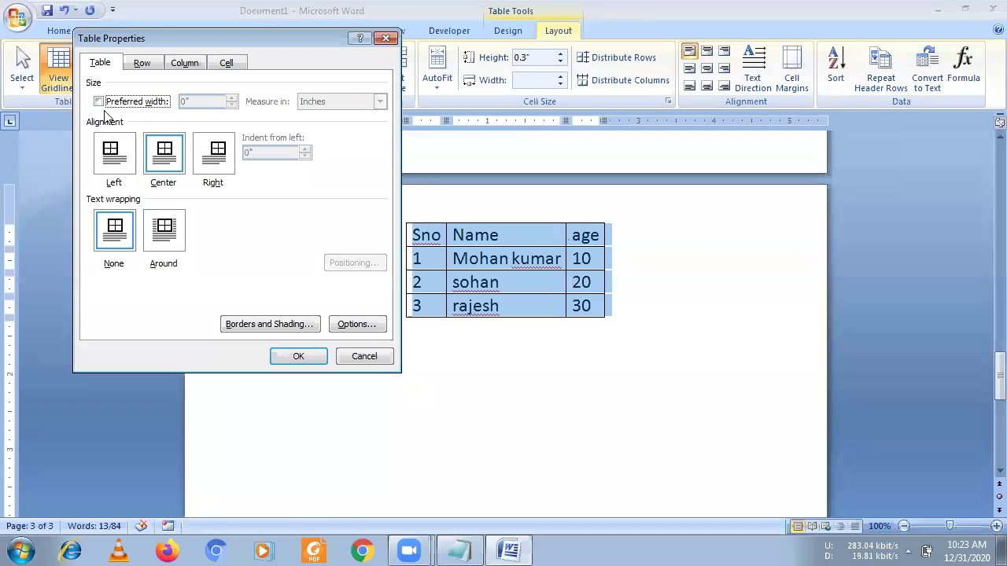
click(114, 154)
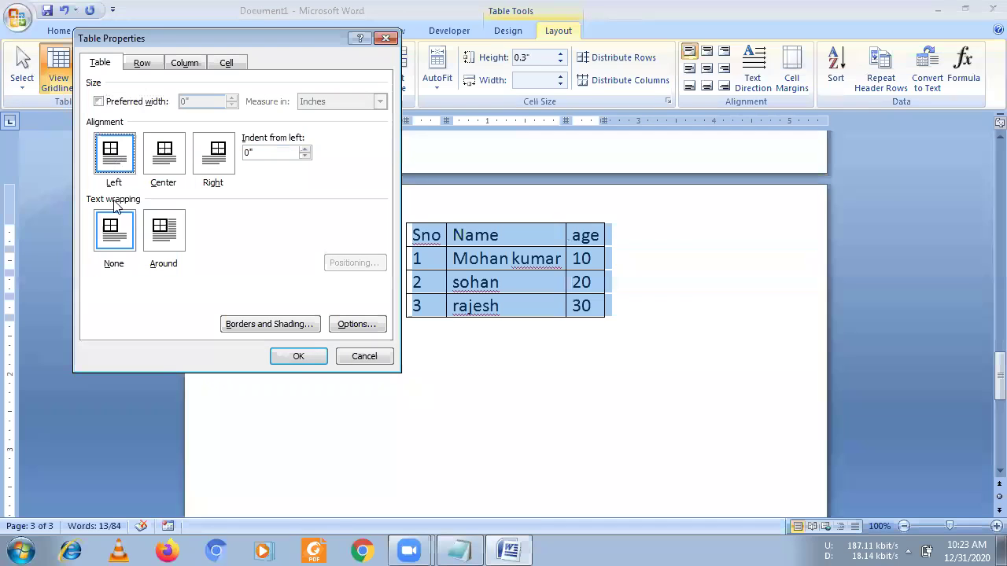
click(298, 357)
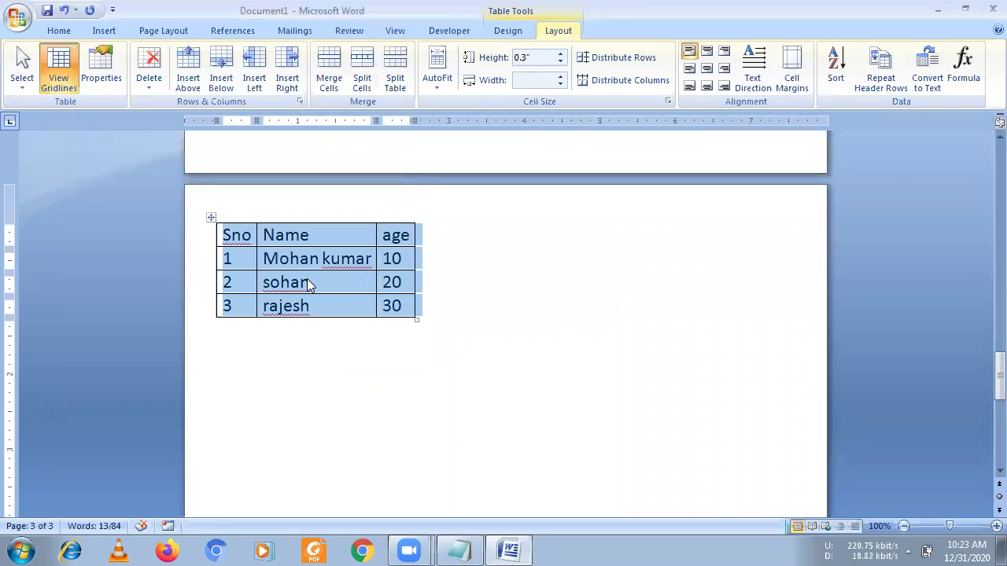
click(108, 79)
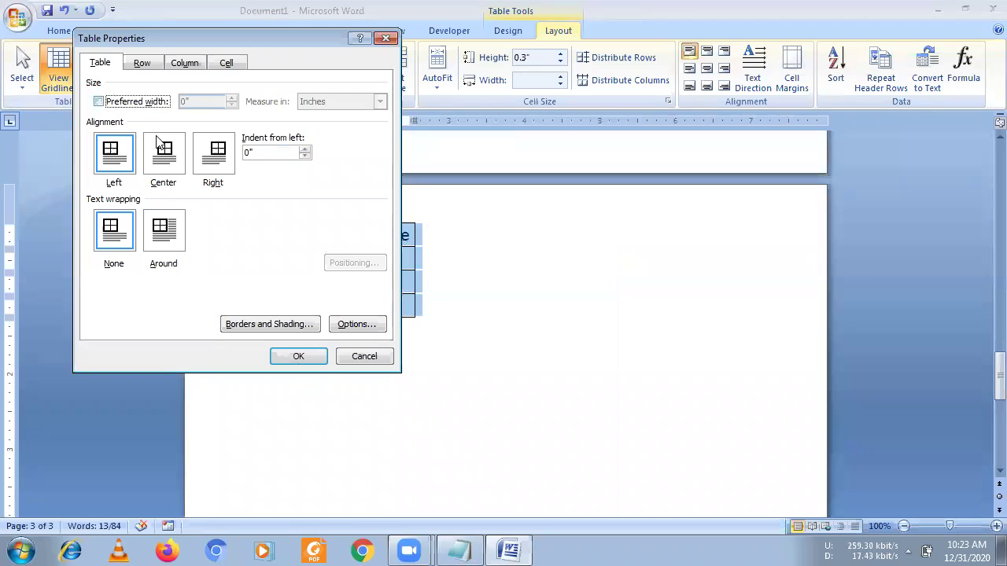
click(215, 156)
click(295, 358)
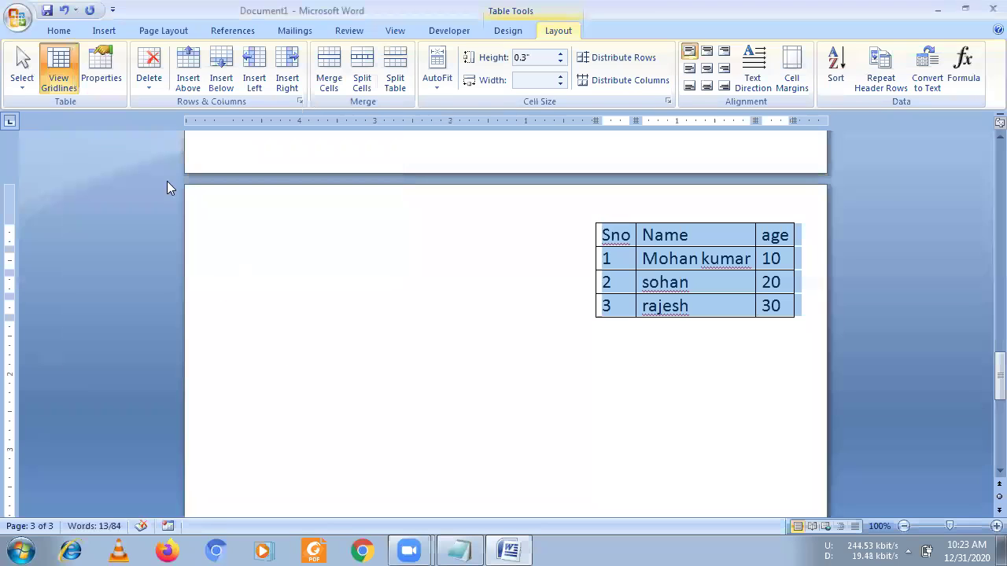
Set the table back to centre alignment and return the cursor to cell 1
click(101, 74)
click(166, 154)
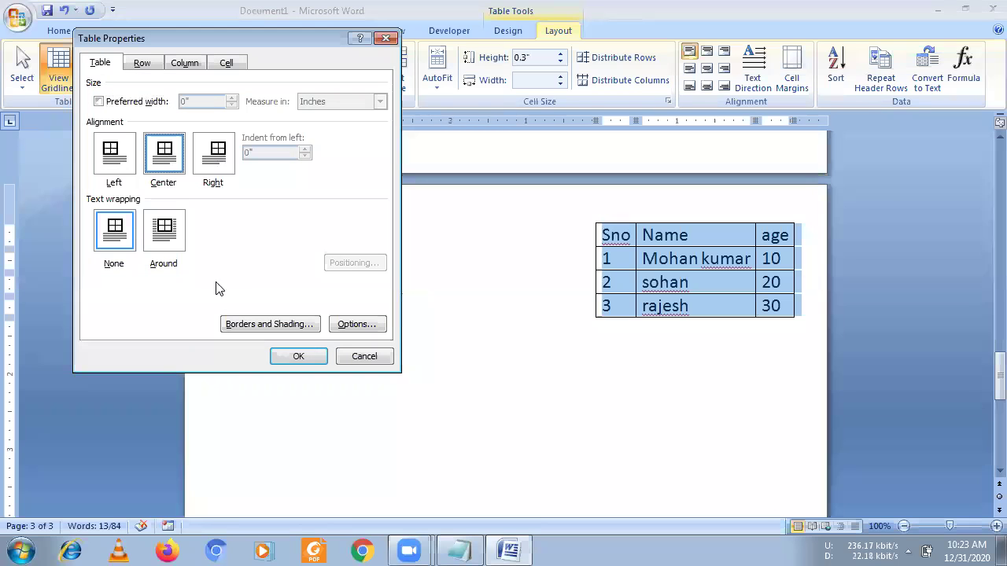
click(291, 361)
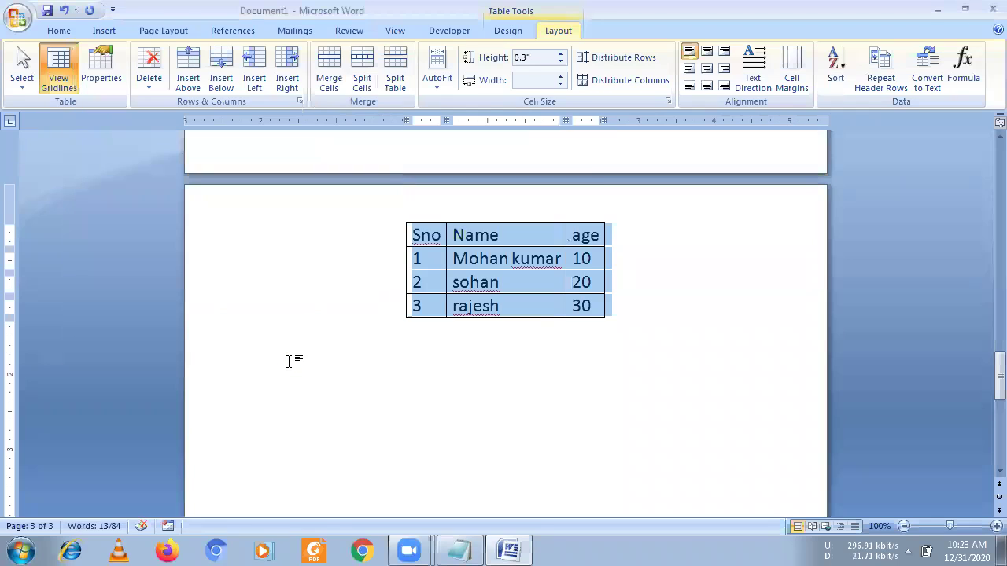
click(116, 73)
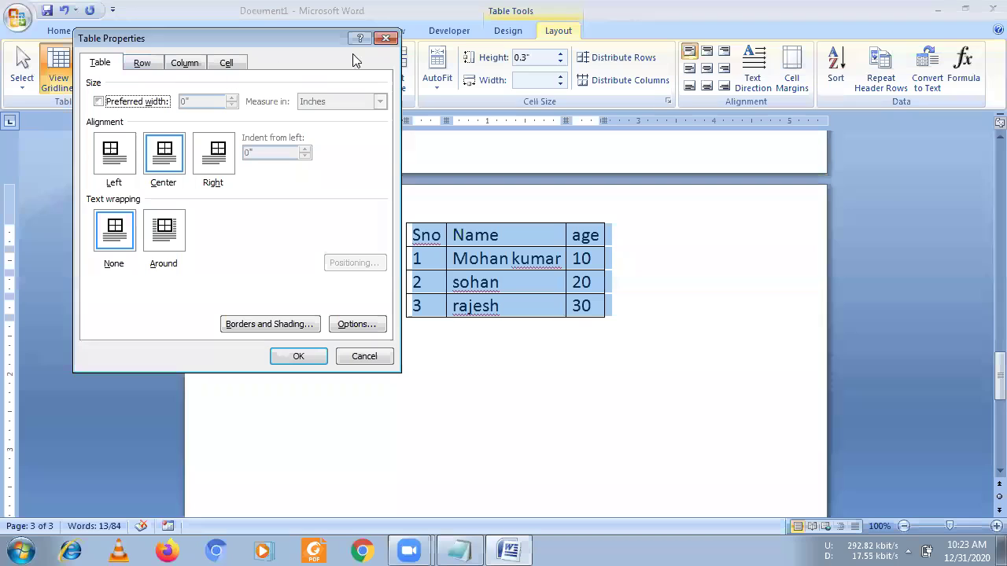
click(380, 39)
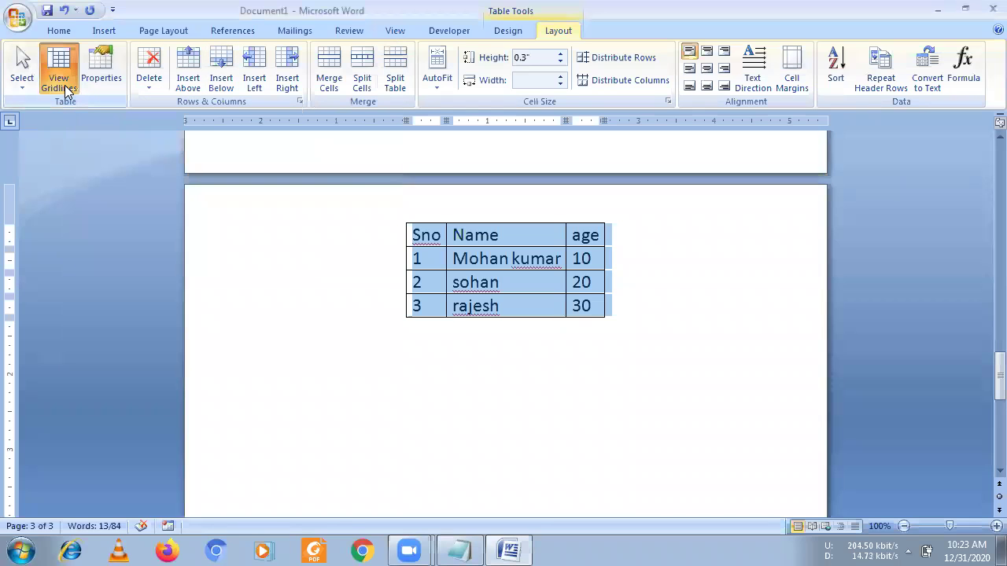
click(66, 91)
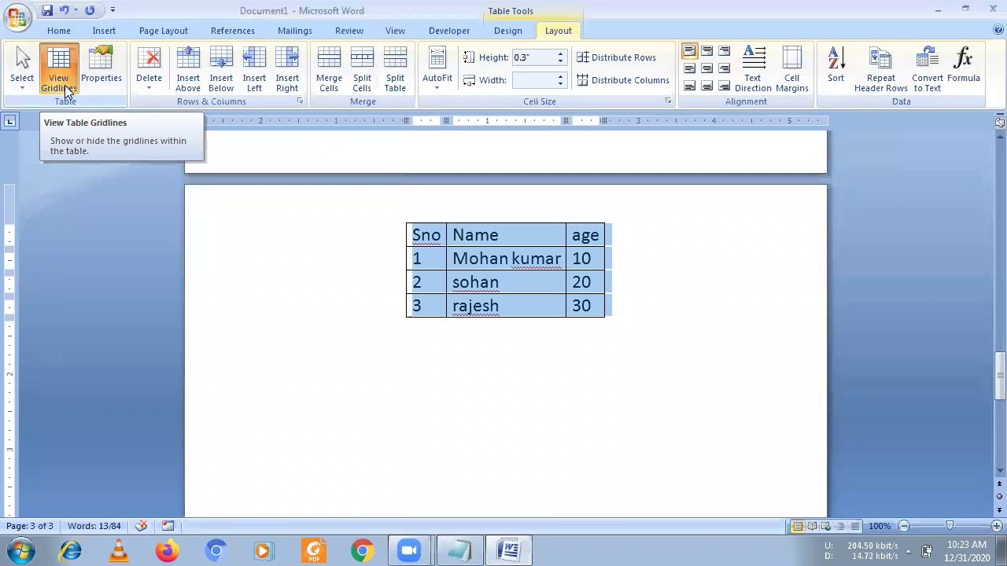
click(441, 257)
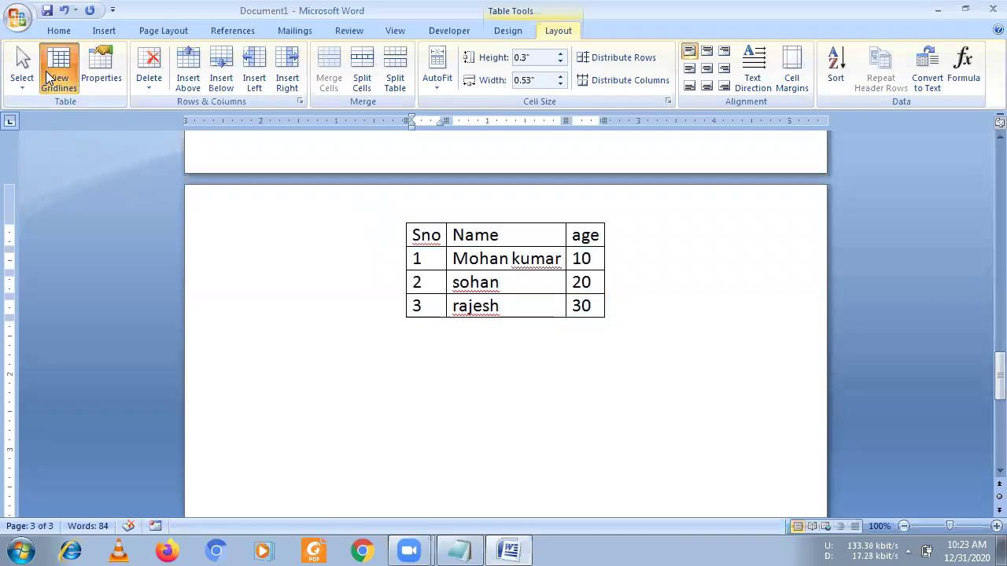
Review the table's Row, Column and Cell properties, choosing Top cell alignment
click(100, 77)
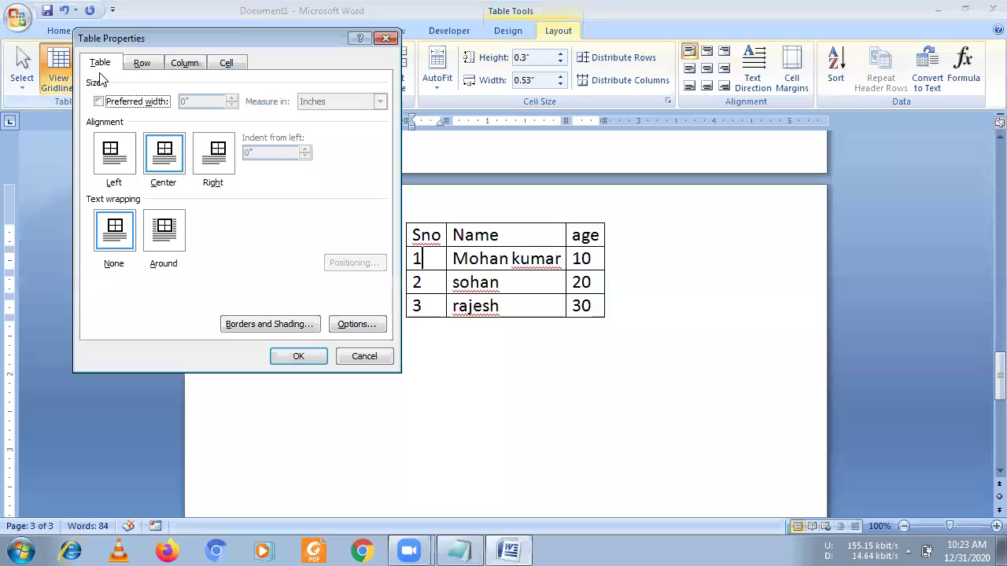
click(390, 40)
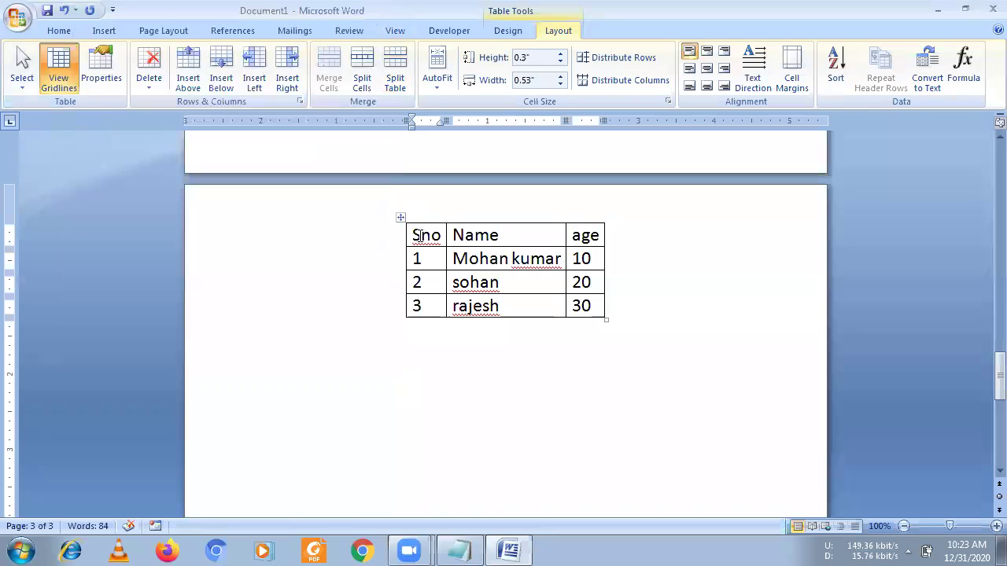
click(400, 218)
click(113, 85)
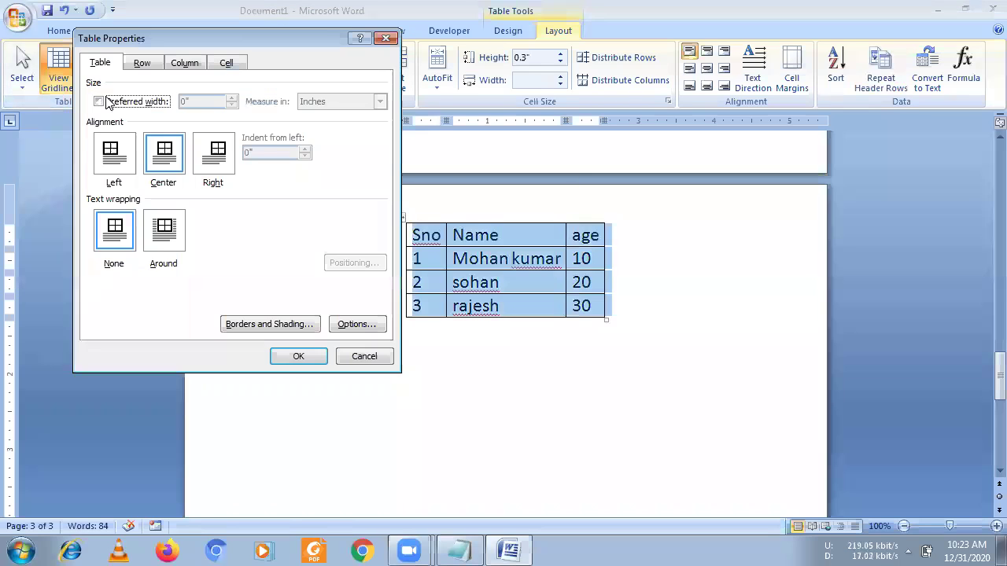
click(150, 64)
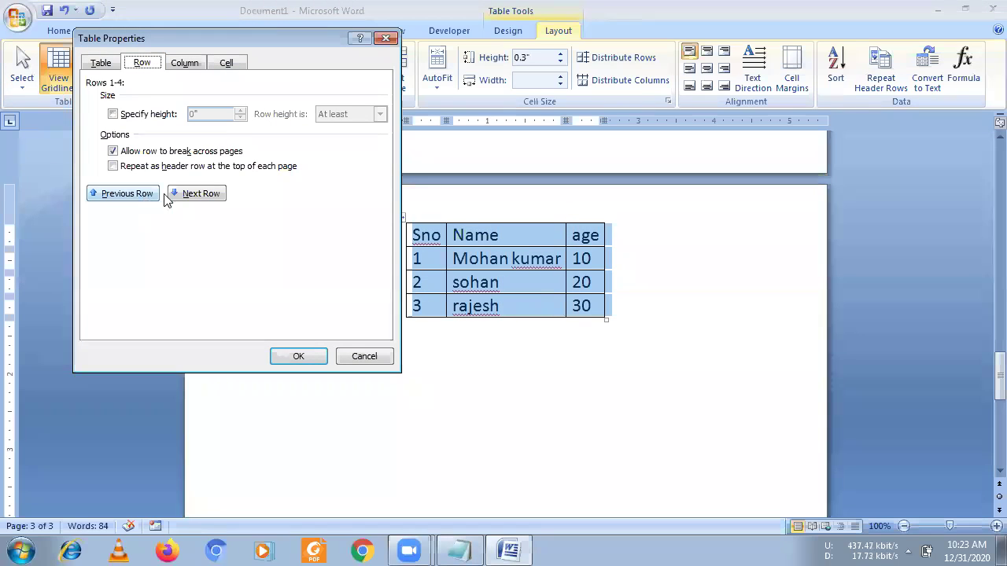
click(202, 69)
click(228, 67)
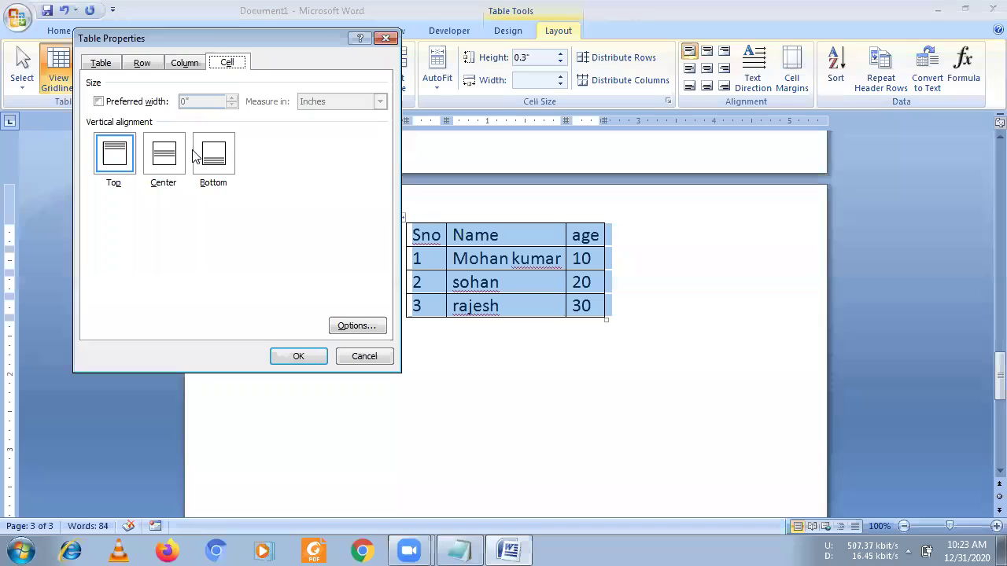
click(115, 155)
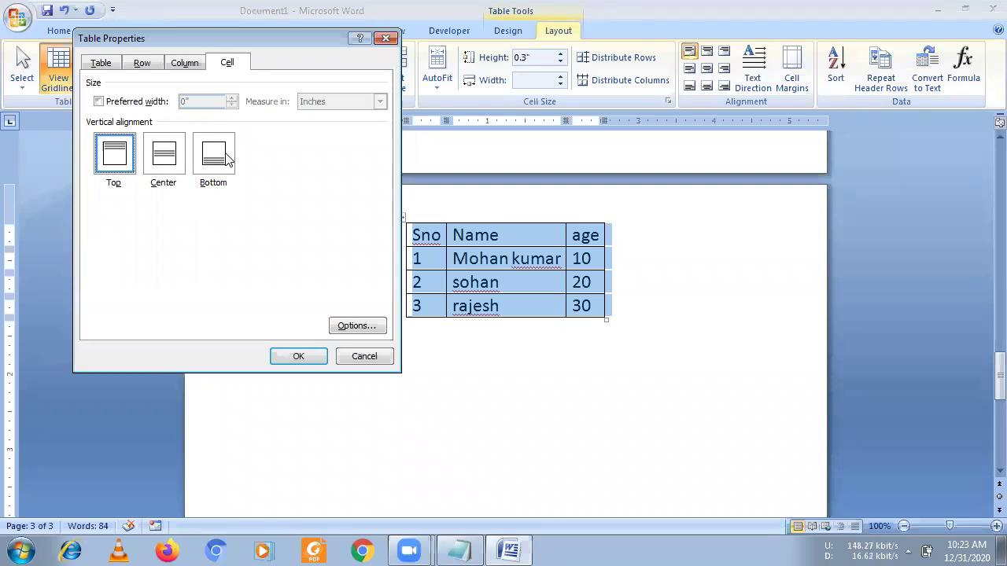
click(386, 41)
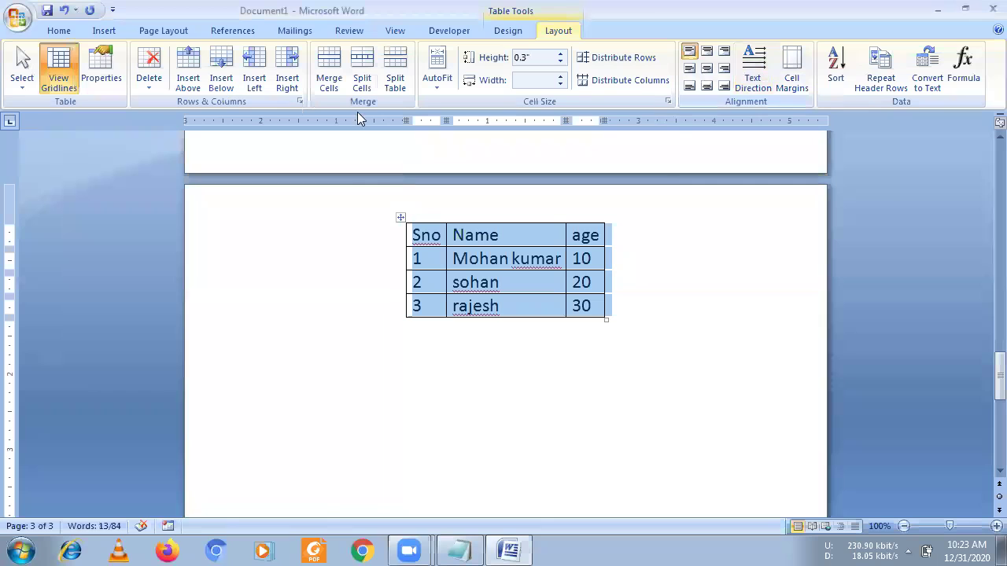
Select the entire Sno/Name/age table and show its AutoFit options
click(116, 83)
click(486, 122)
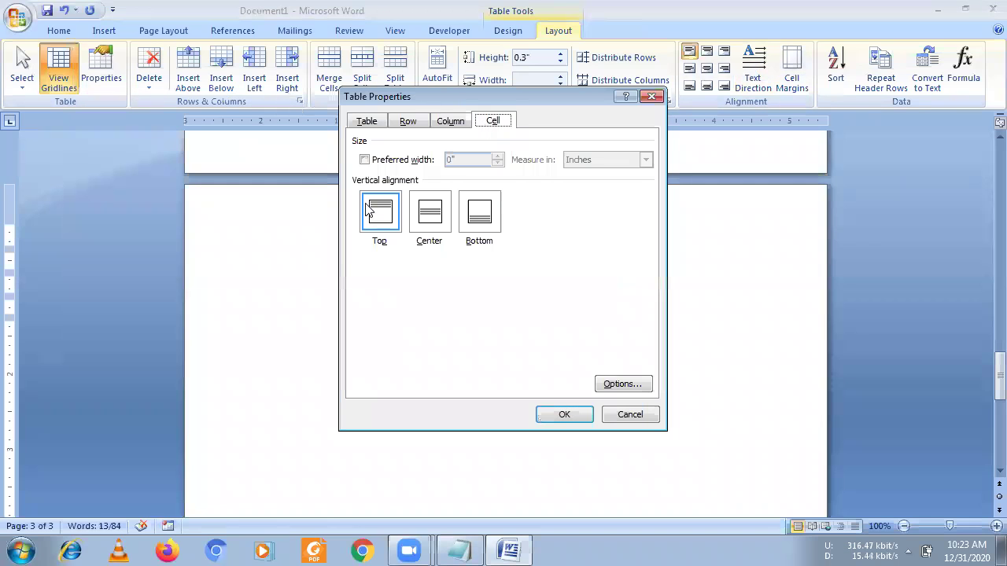
click(652, 97)
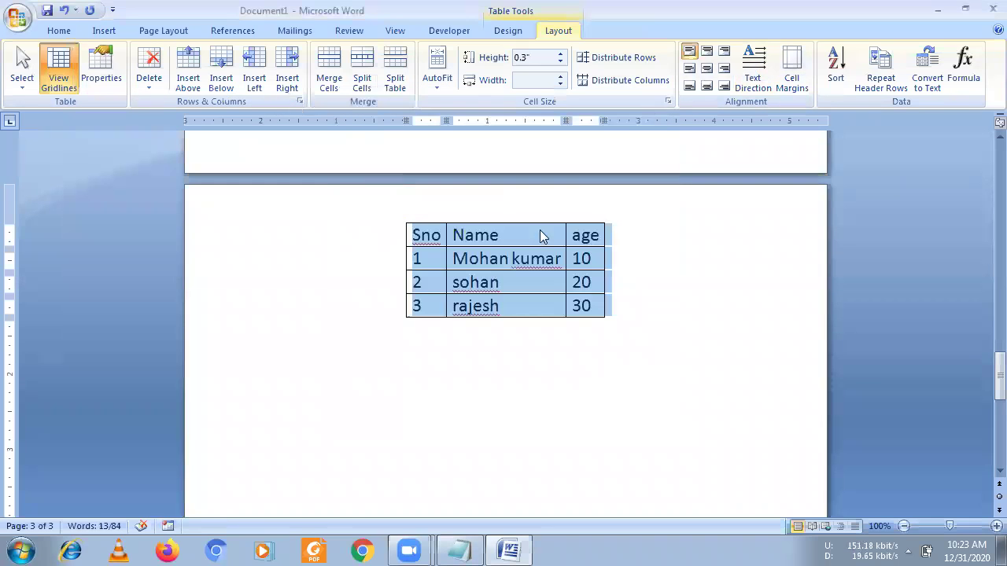
click(420, 260)
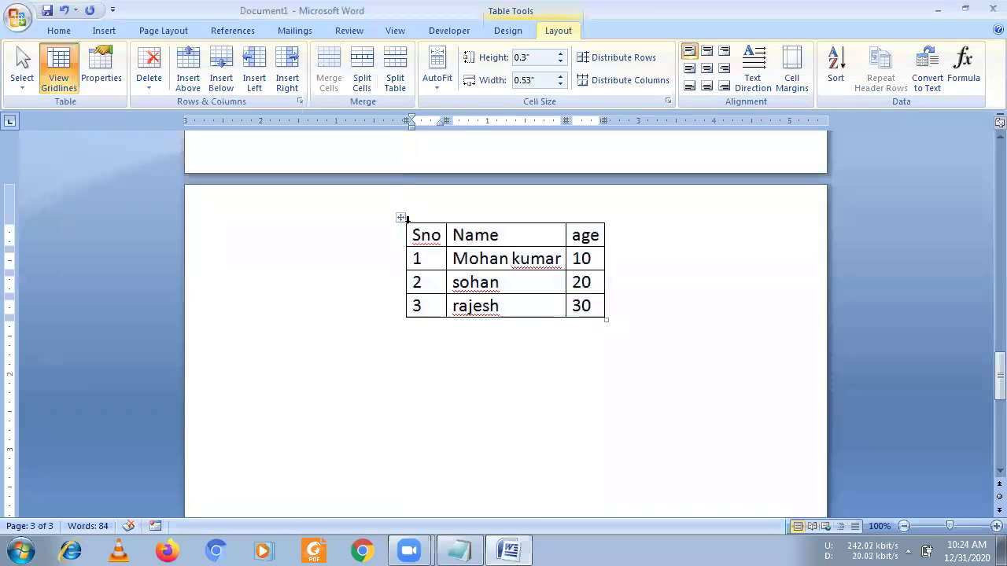
click(426, 235)
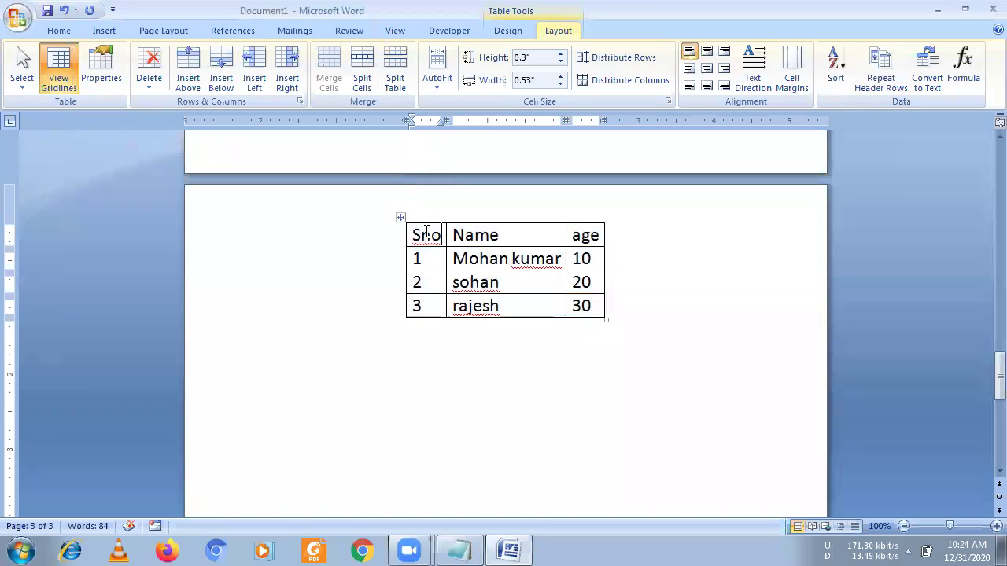
click(399, 218)
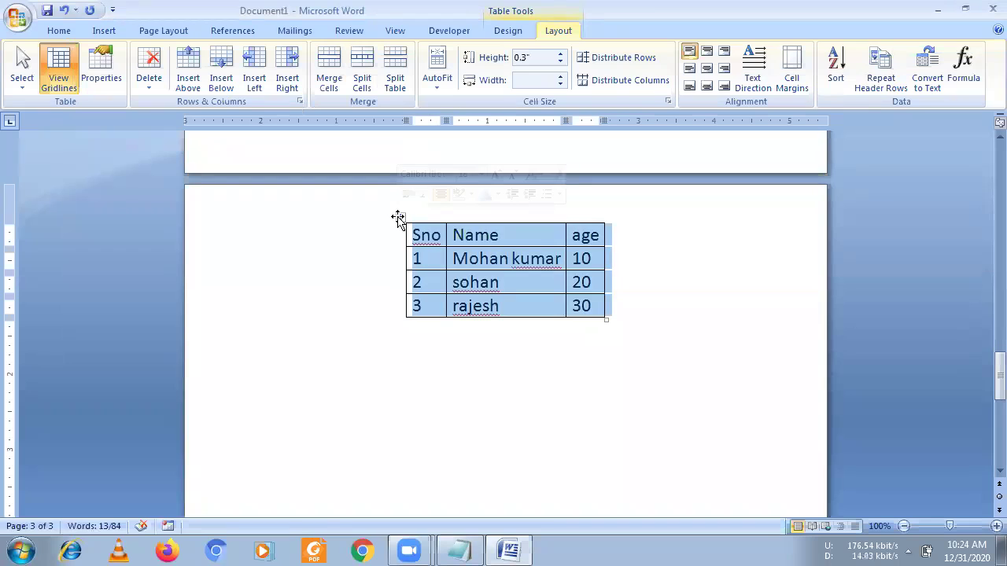
click(444, 83)
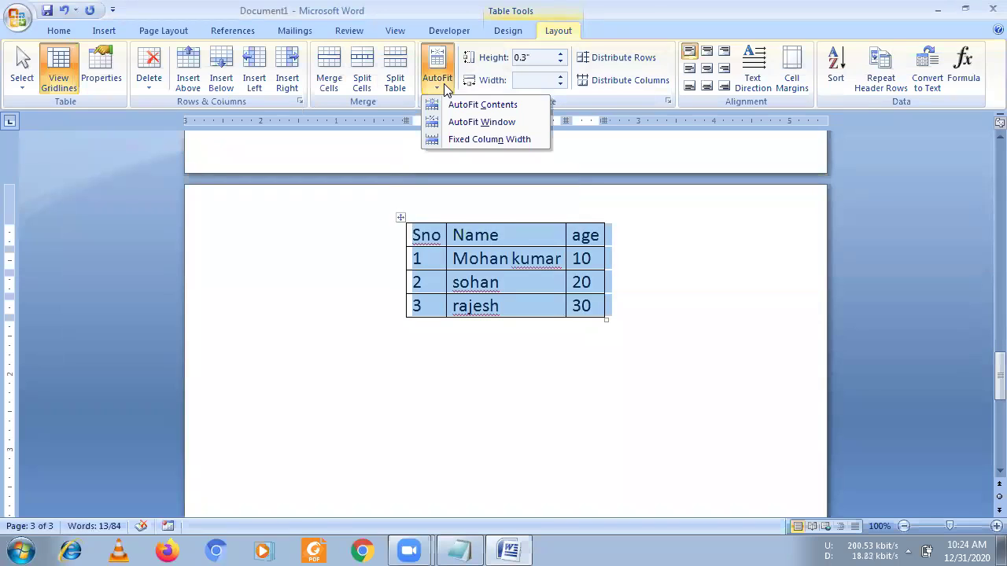
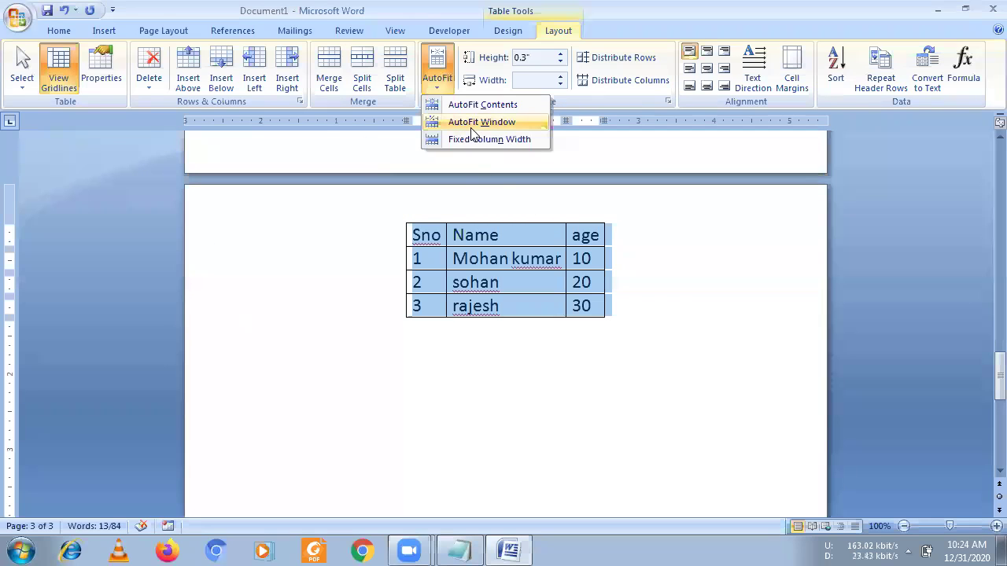
AutoFit the table to the window and drag the header row to about 1.62 inches tall
click(473, 123)
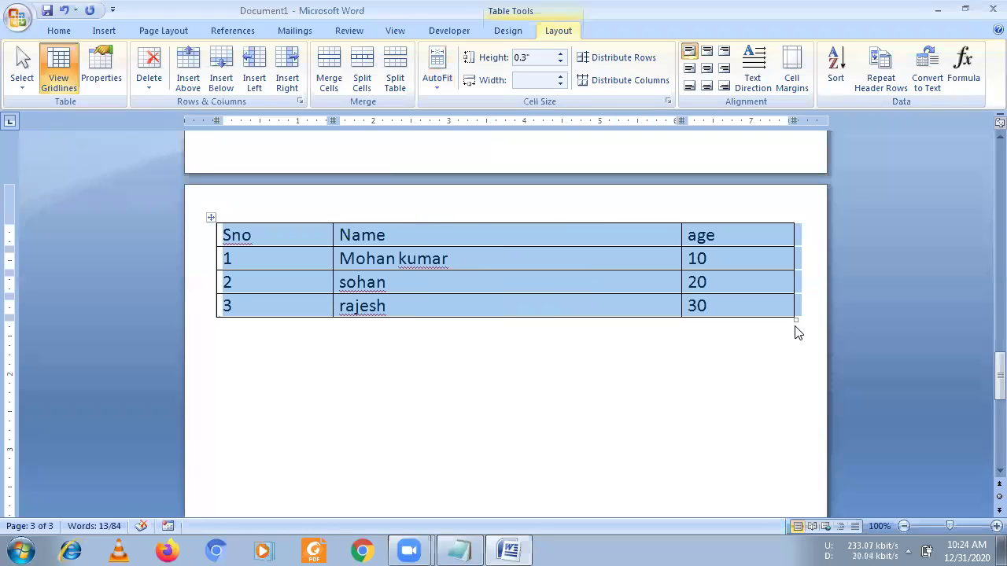
click(617, 188)
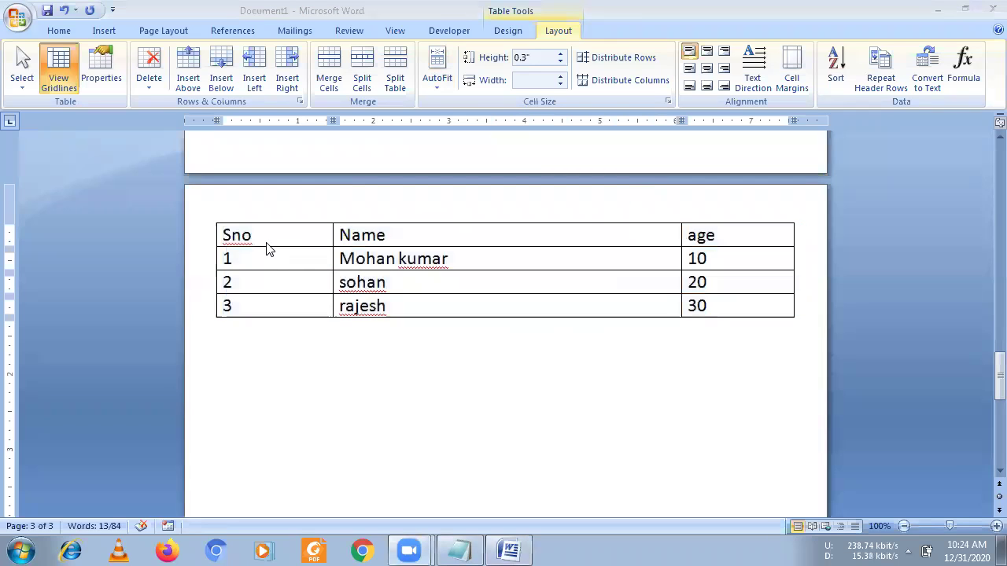
key(ctrl+a)
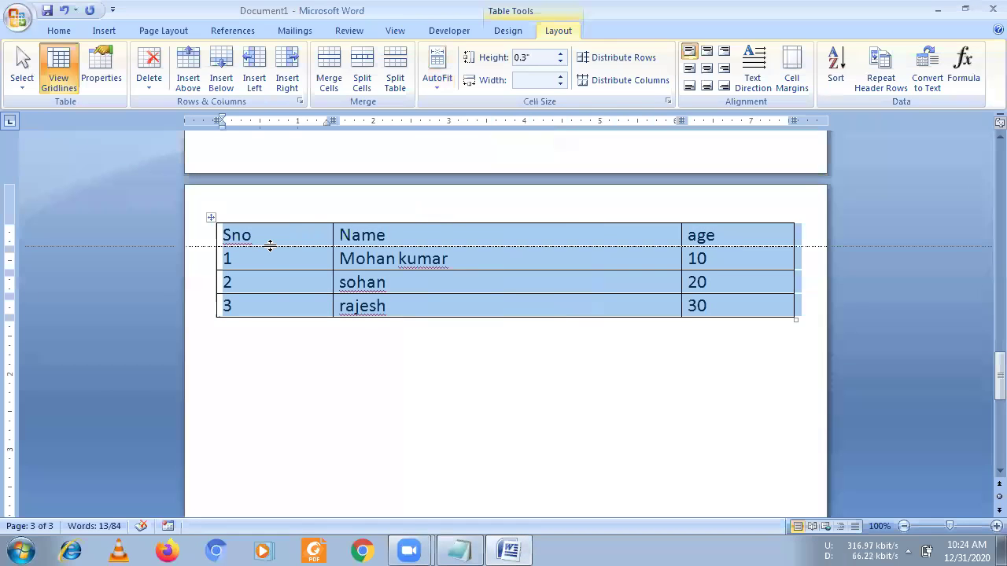
drag(270, 247, 270, 346)
click(255, 238)
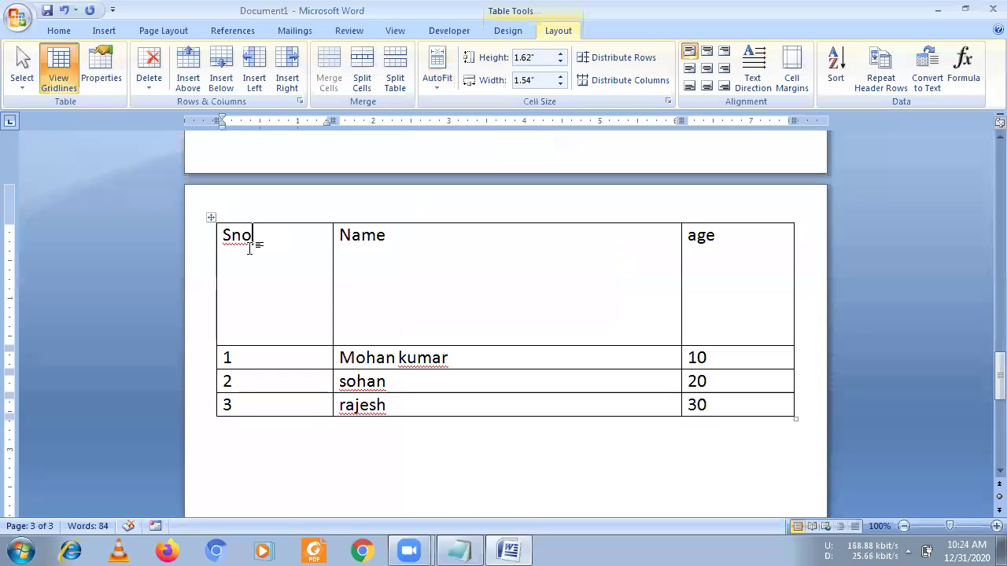
double_click(221, 237)
click(186, 262)
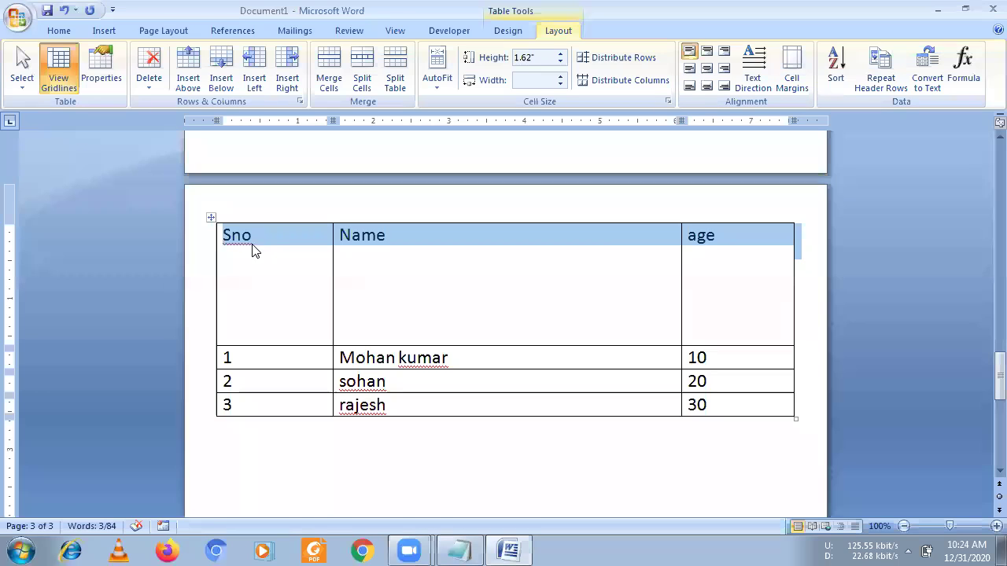
Try each cell alignment on the Sno, Name, age header row, ending with Align Bottom Right
click(708, 52)
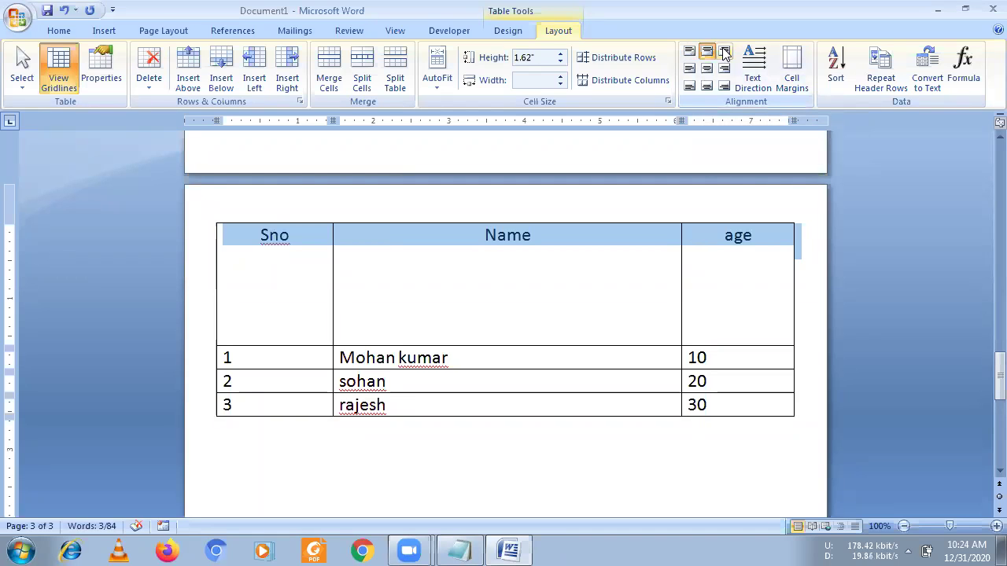
click(724, 51)
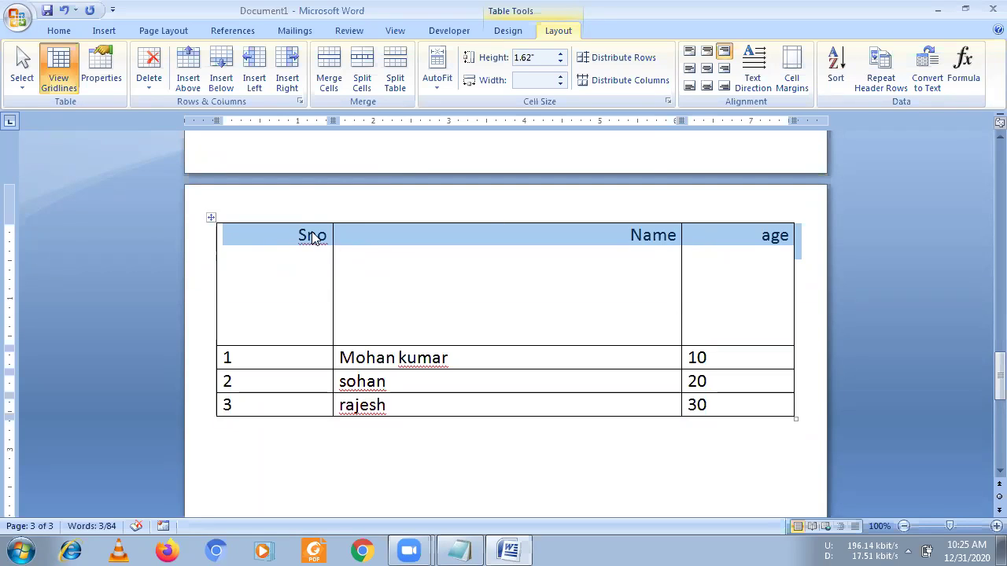
click(690, 70)
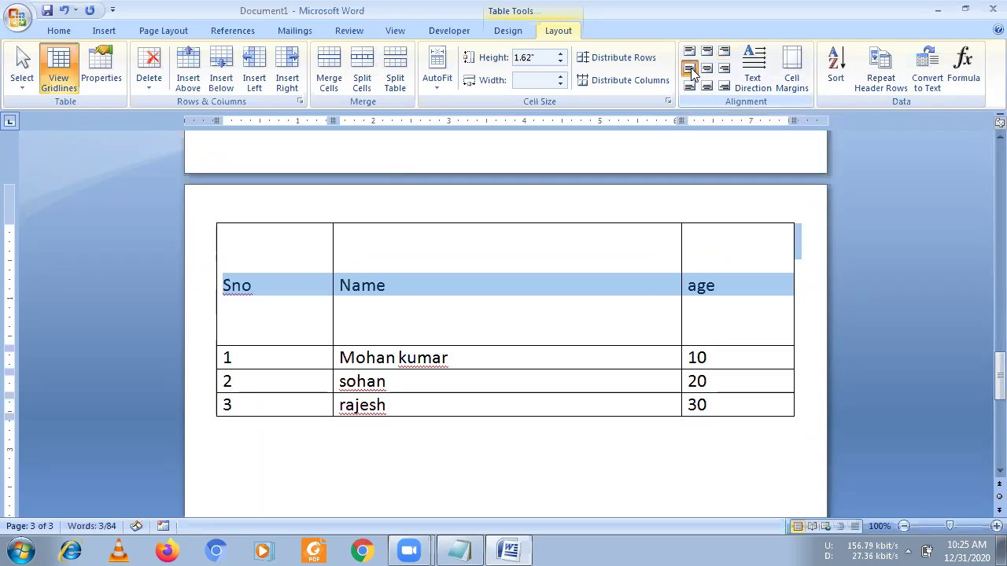
click(706, 68)
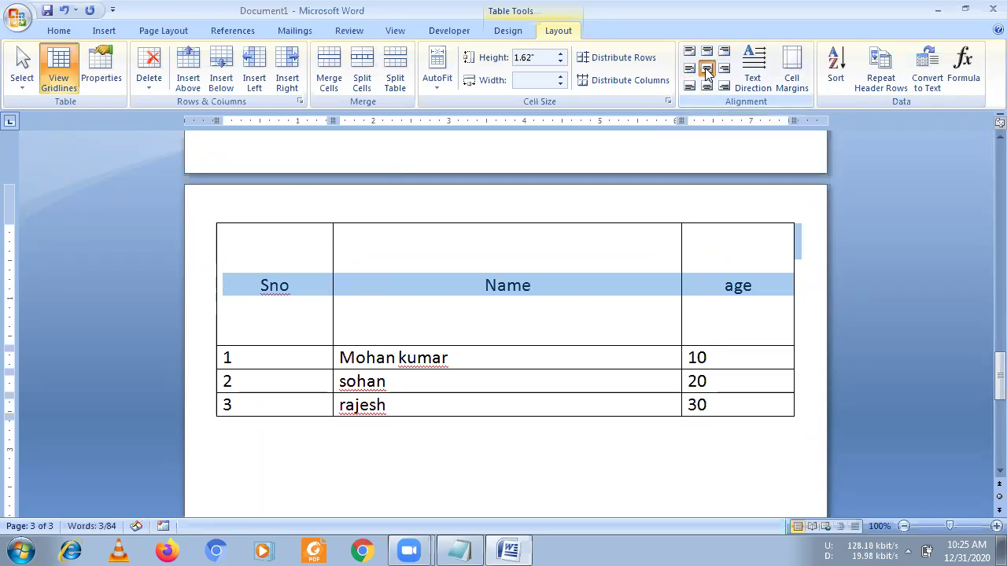
click(724, 69)
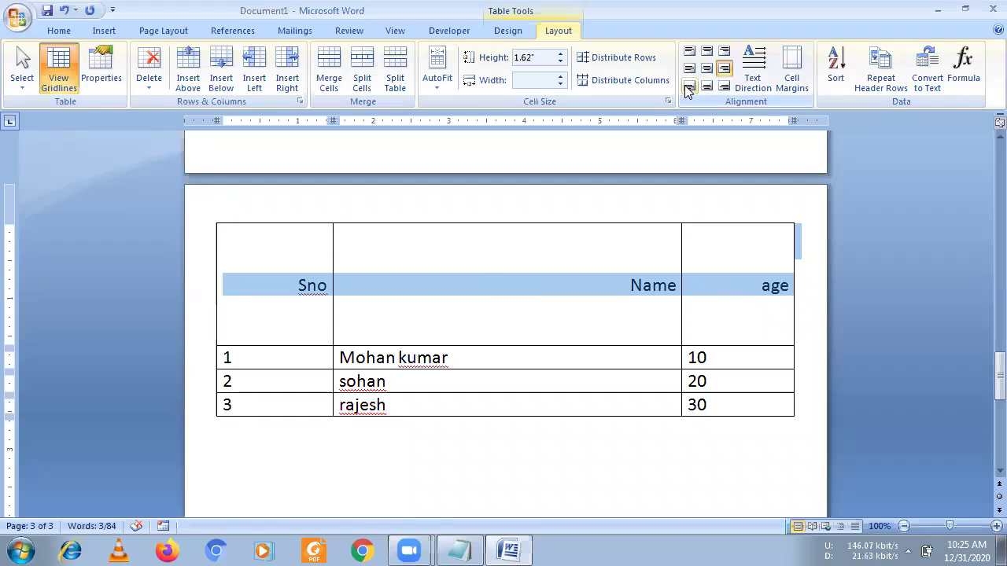
click(688, 88)
click(706, 87)
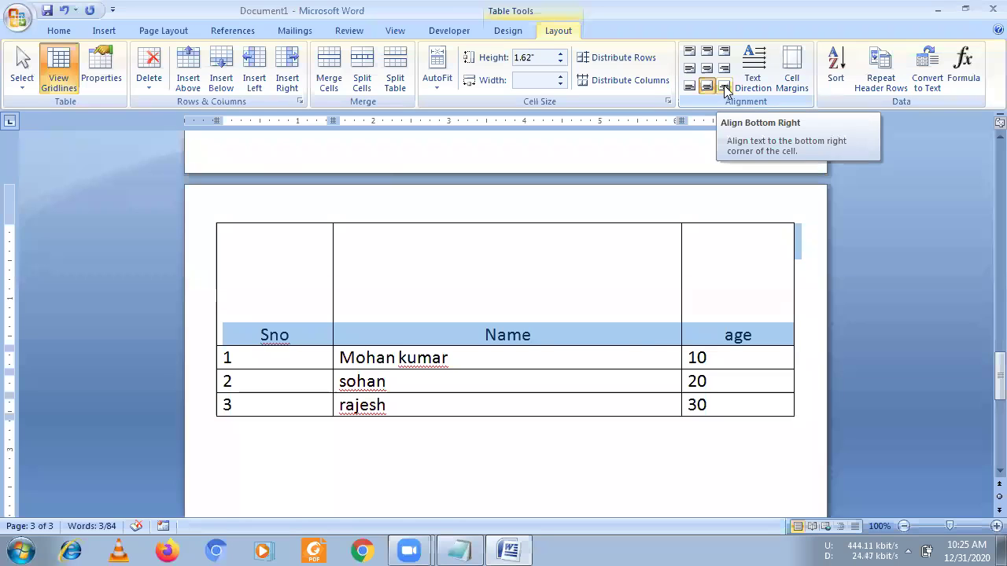
click(723, 86)
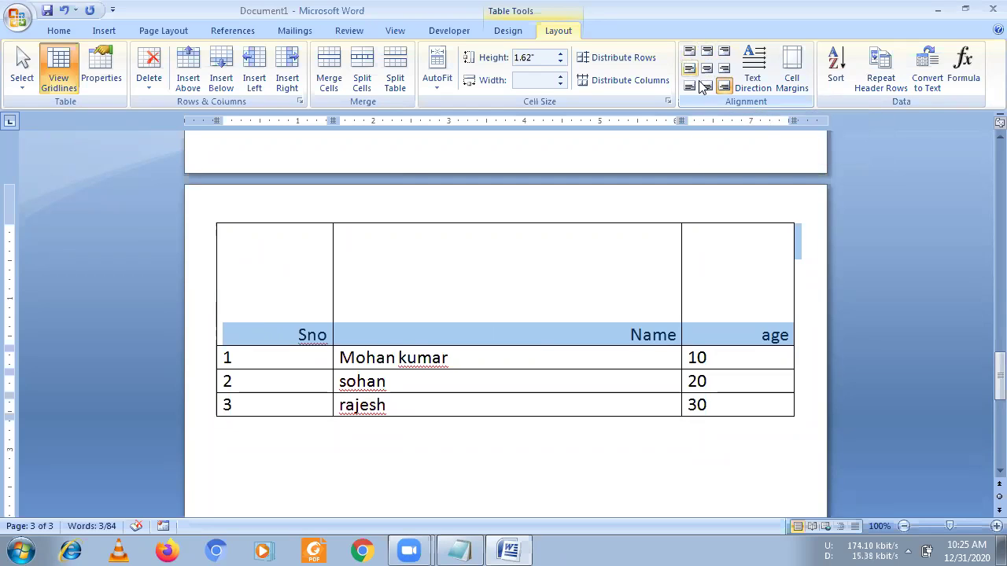
drag(257, 236, 715, 280)
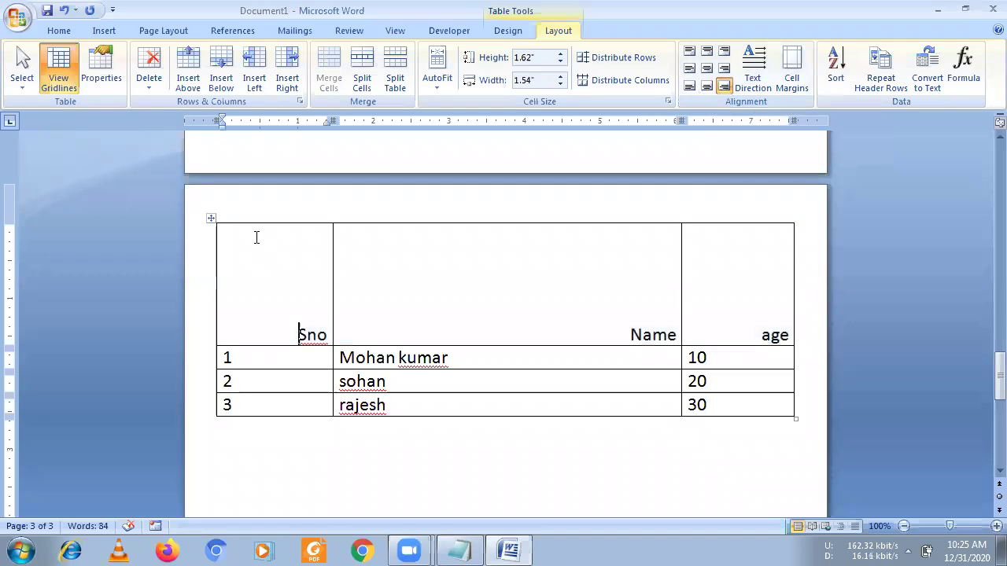
Centre the Sno, Name and age labels horizontally and vertically in their cells
click(706, 69)
click(439, 296)
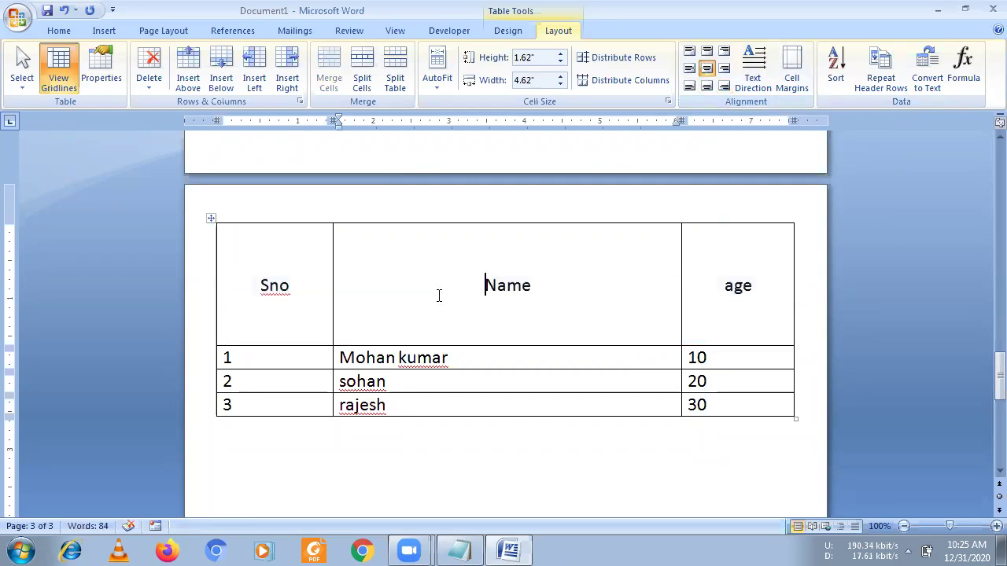
drag(263, 283, 715, 275)
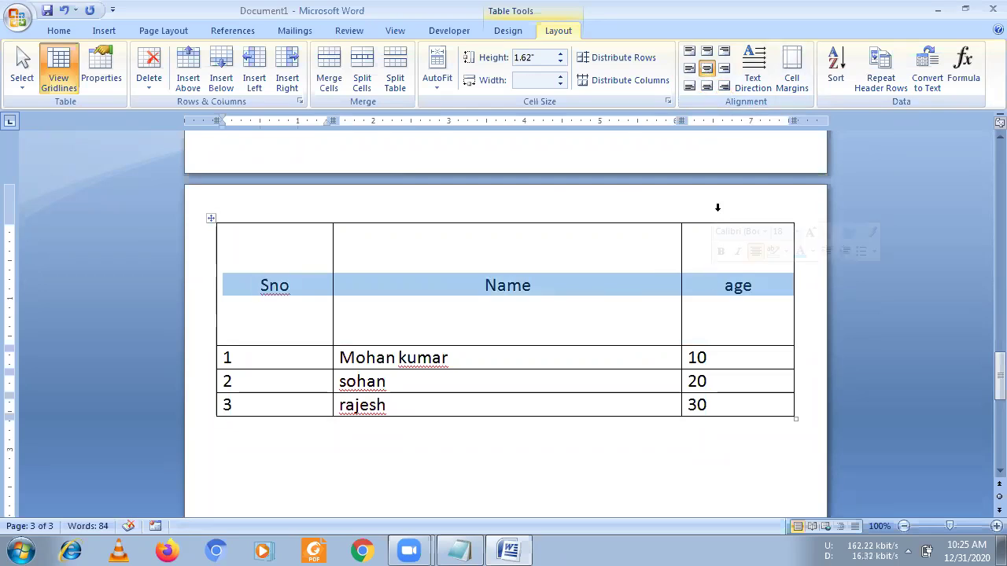
Cycle the header text direction until the labels read vertically bottom to top
click(753, 87)
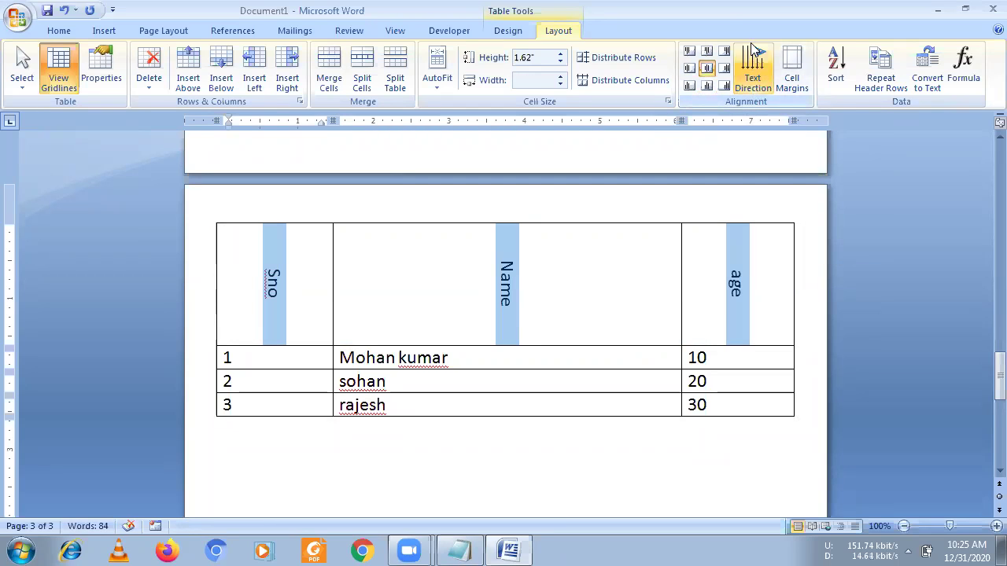
click(753, 82)
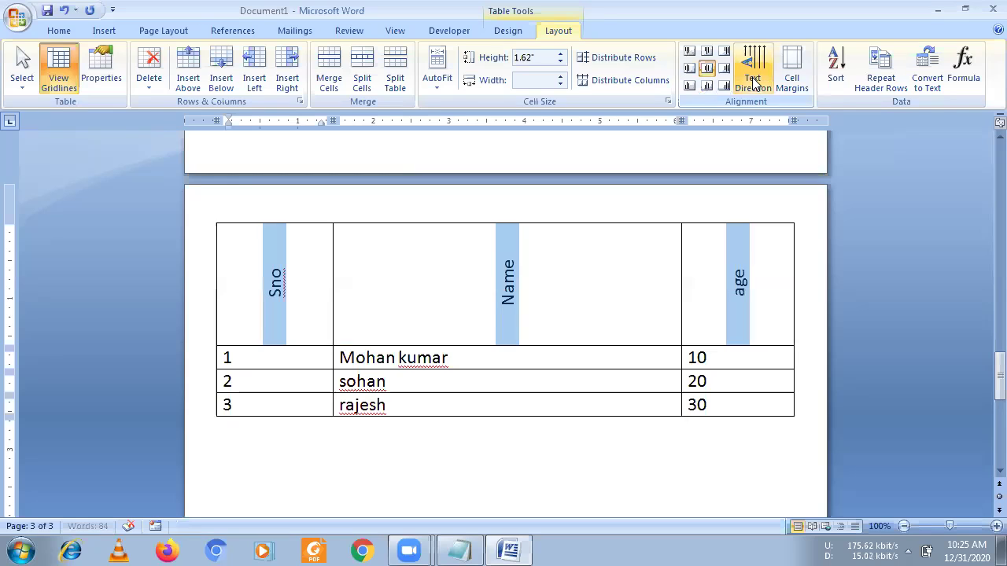
click(753, 82)
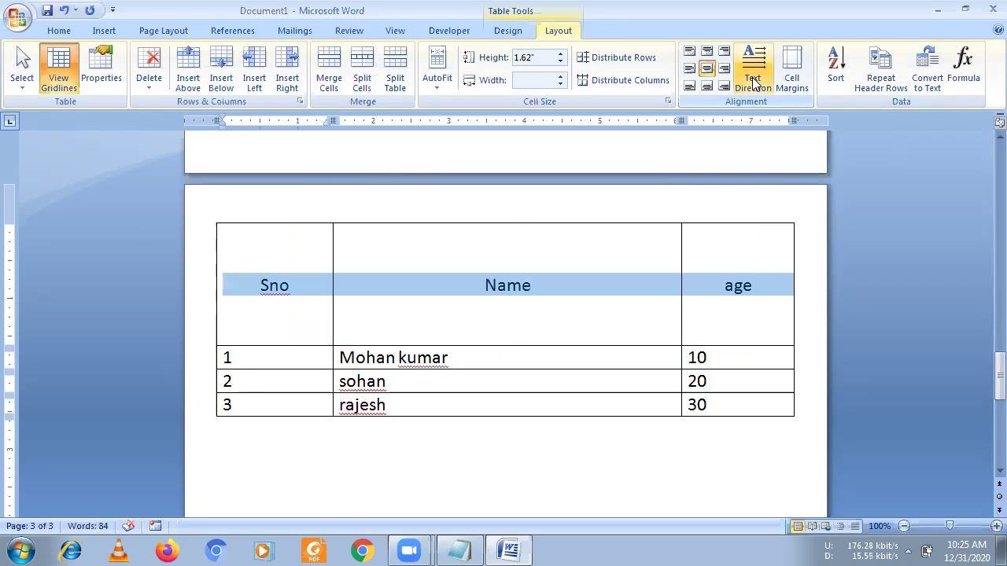
click(752, 82)
click(753, 83)
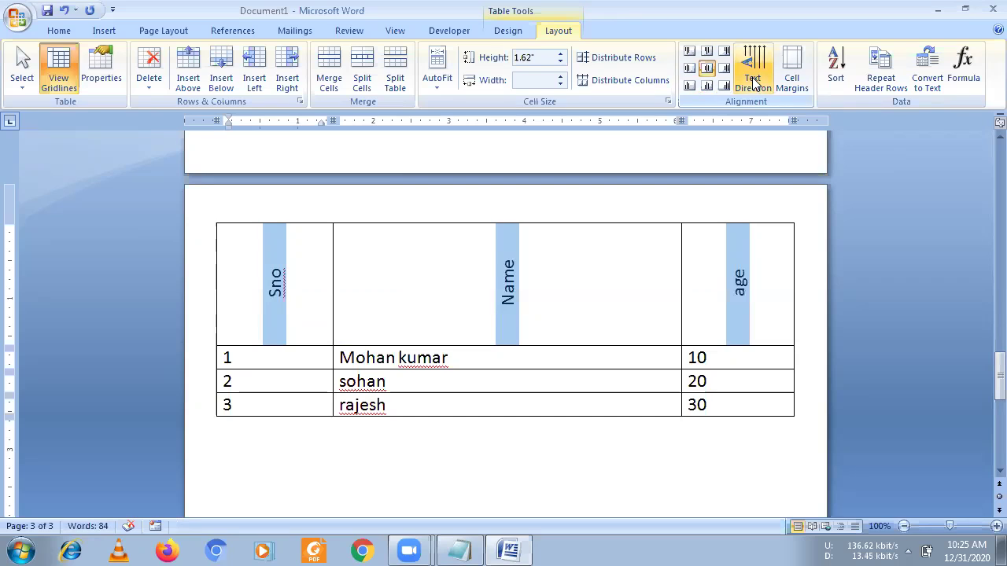
click(764, 270)
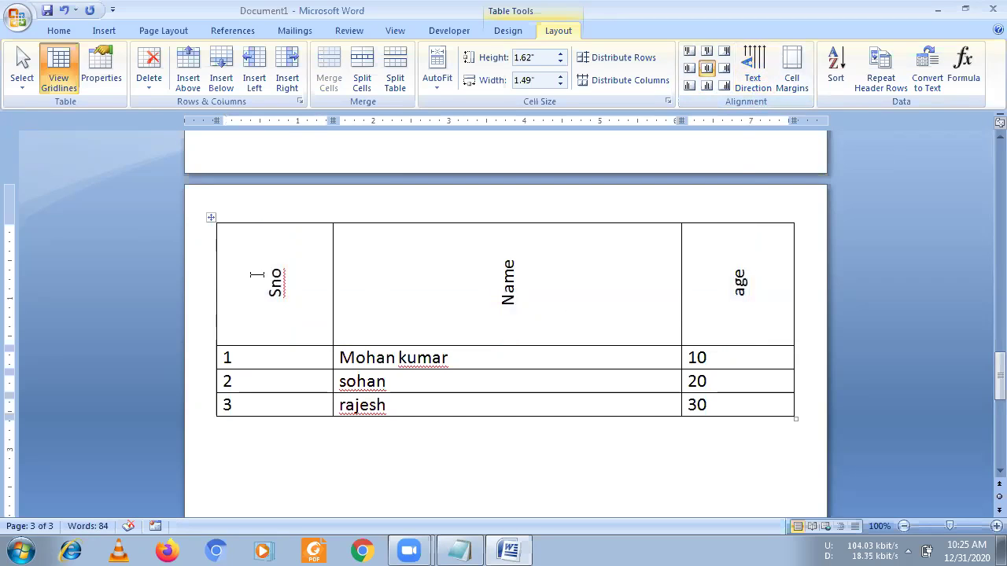
drag(267, 268, 715, 268)
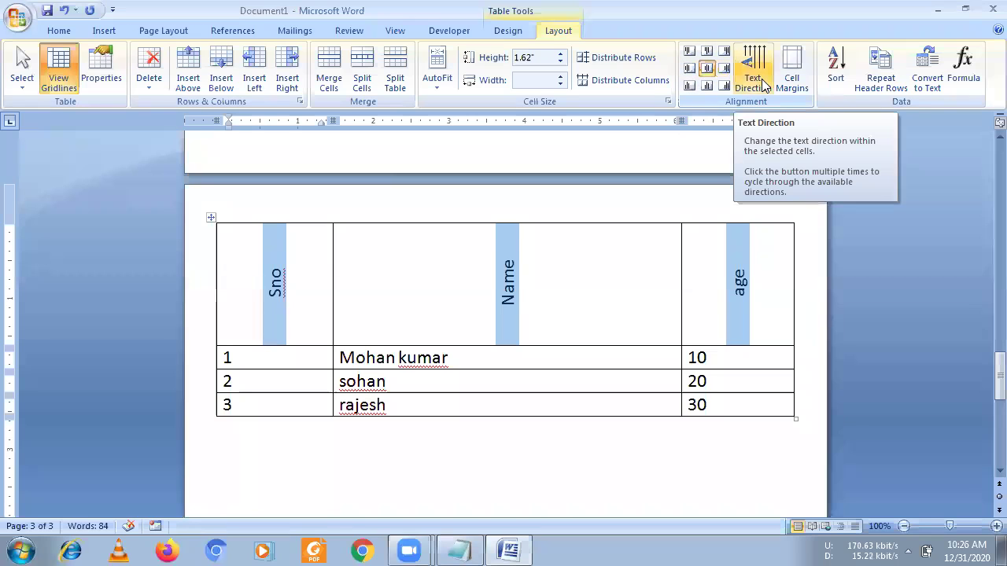
click(795, 89)
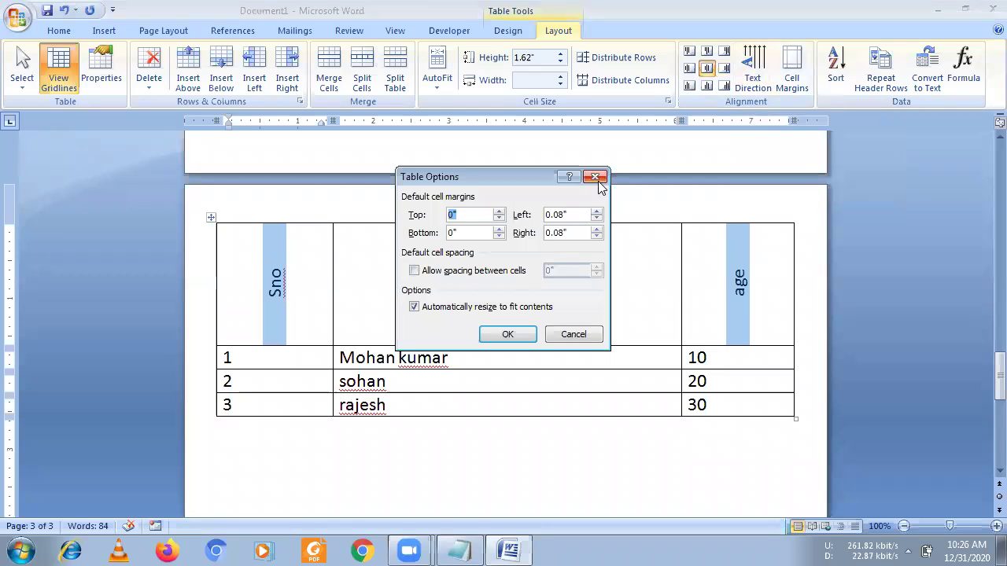
click(595, 176)
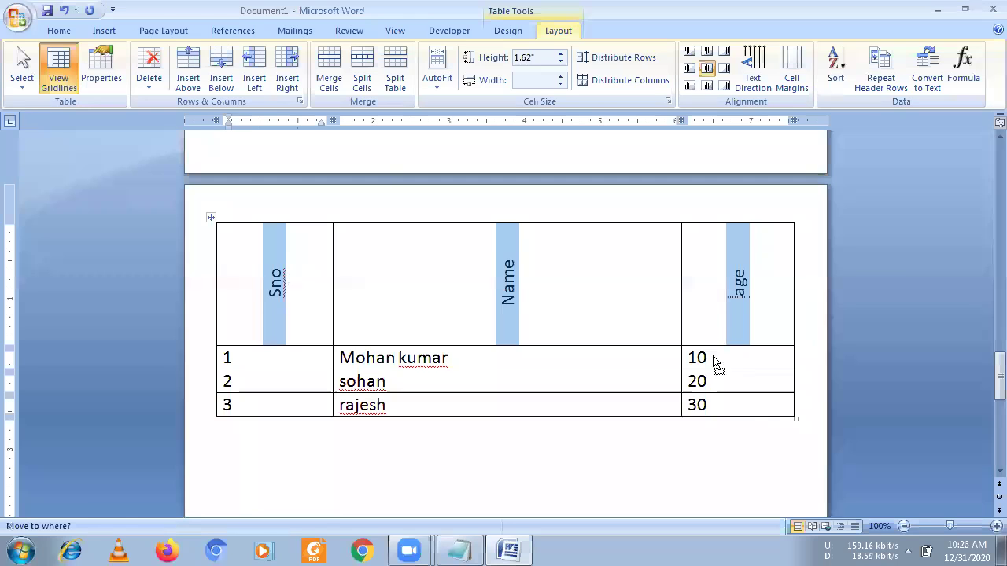
Sort the table rows by the age column in descending order
drag(718, 363, 717, 328)
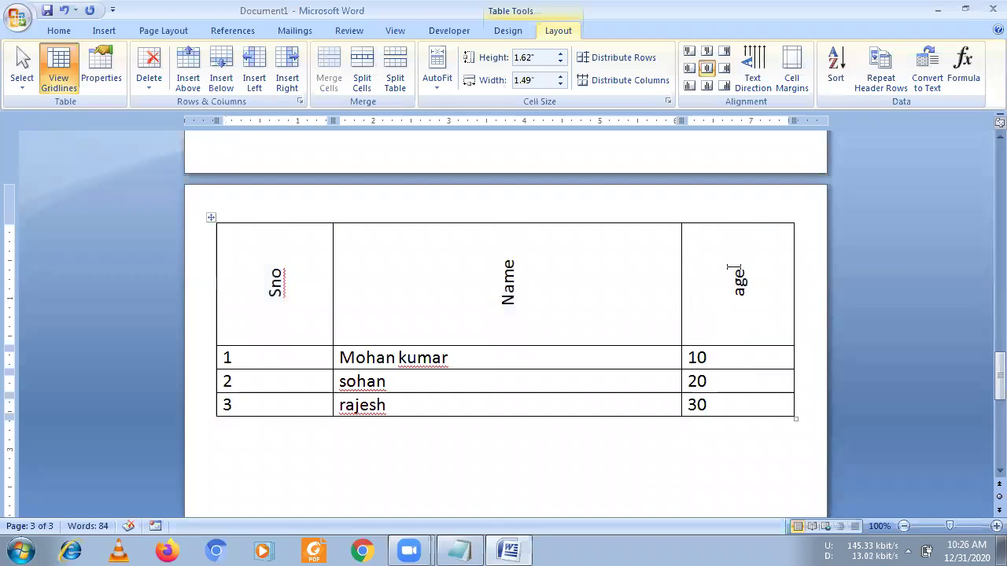
drag(729, 268, 742, 404)
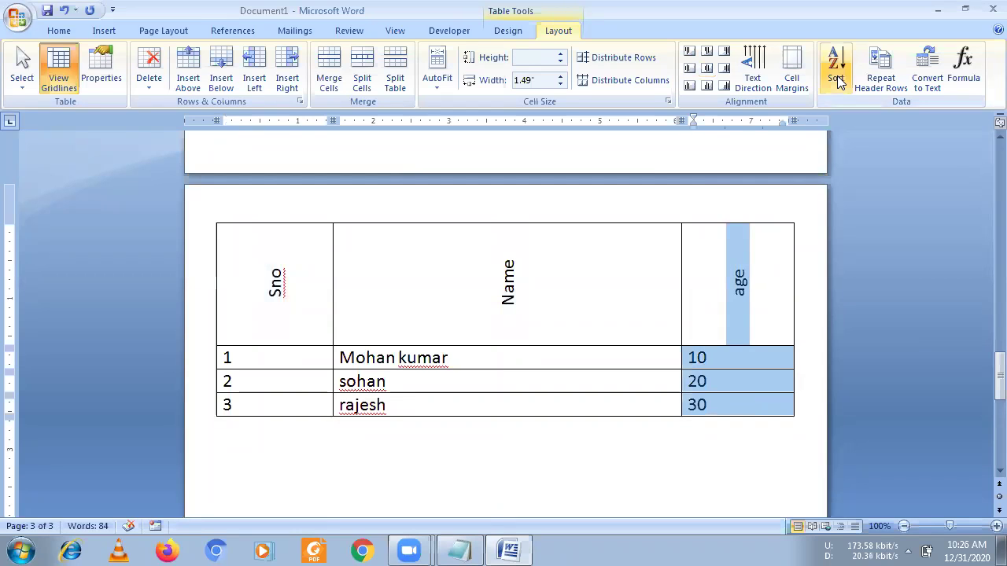
click(837, 79)
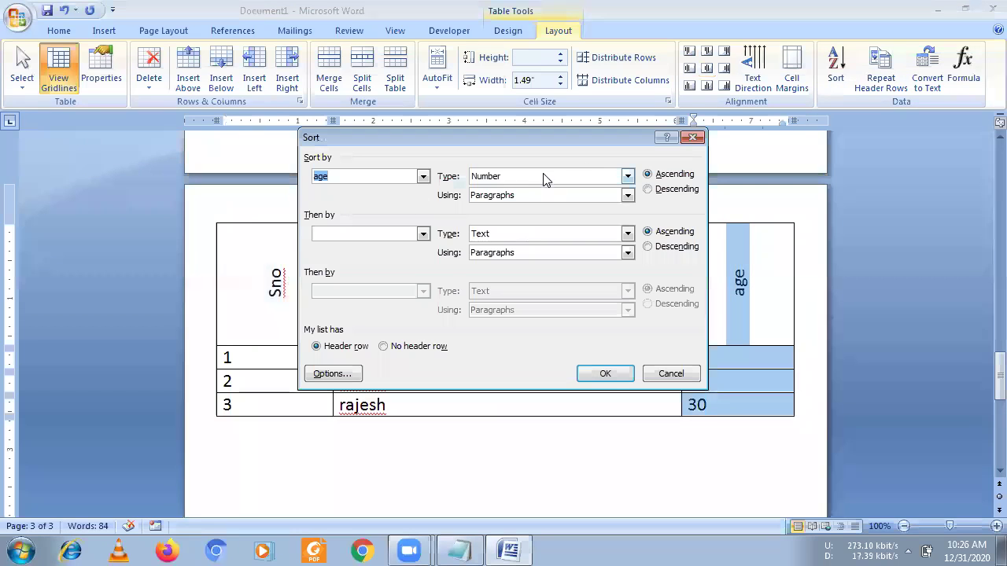
click(649, 189)
drag(604, 137, 337, 33)
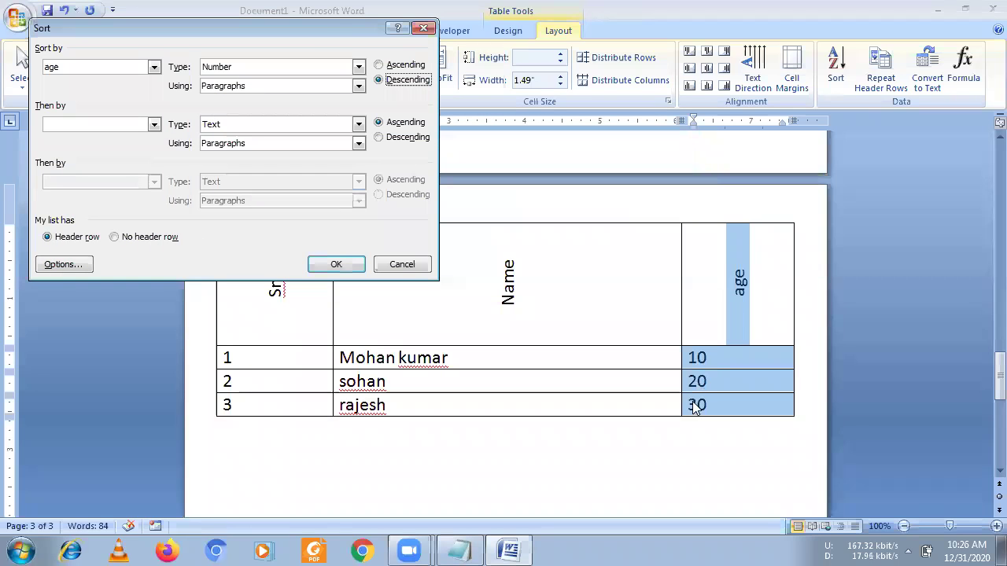
click(334, 265)
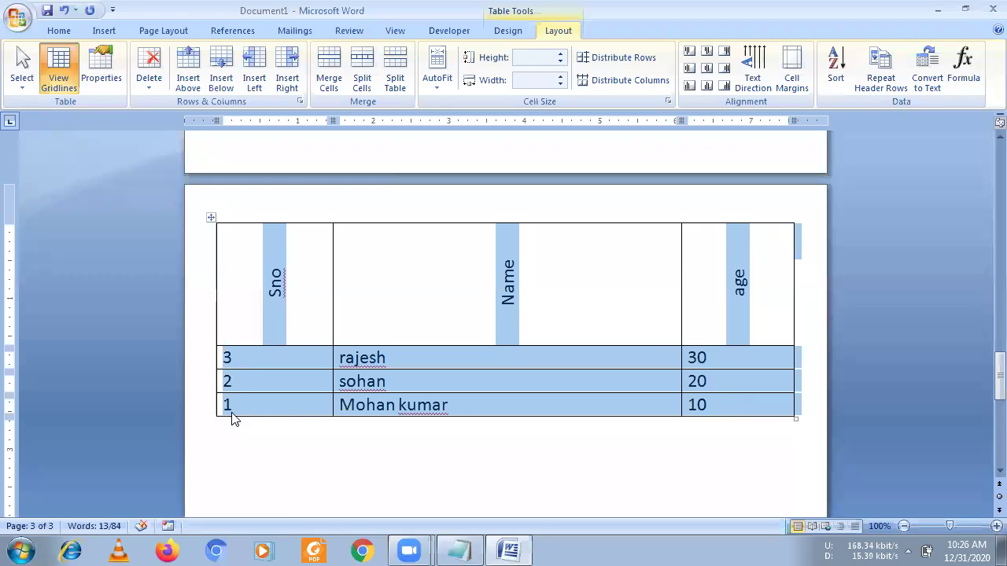
Change the age value 20 to 50
click(708, 382)
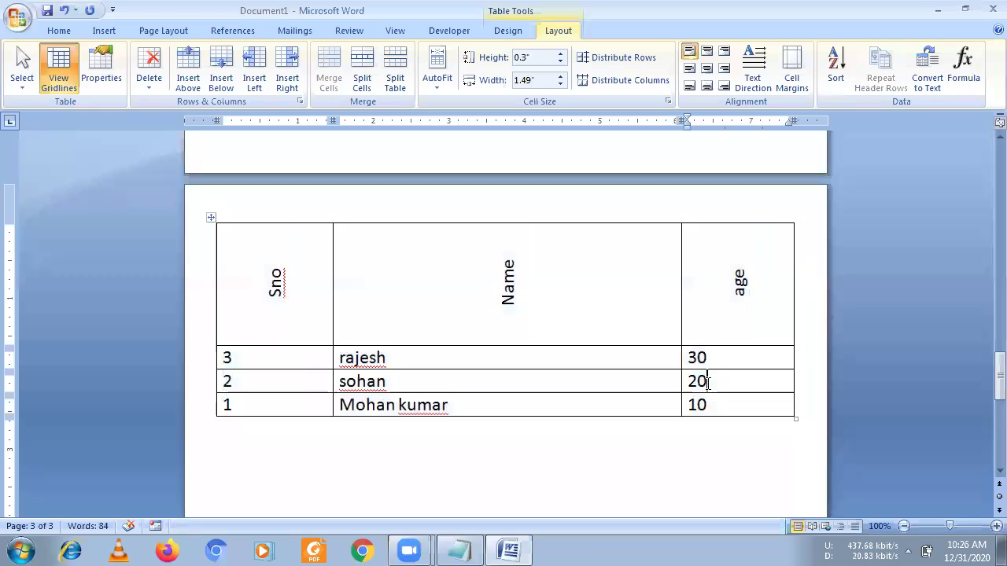
click(697, 381)
key(BackSpace)
text(5)
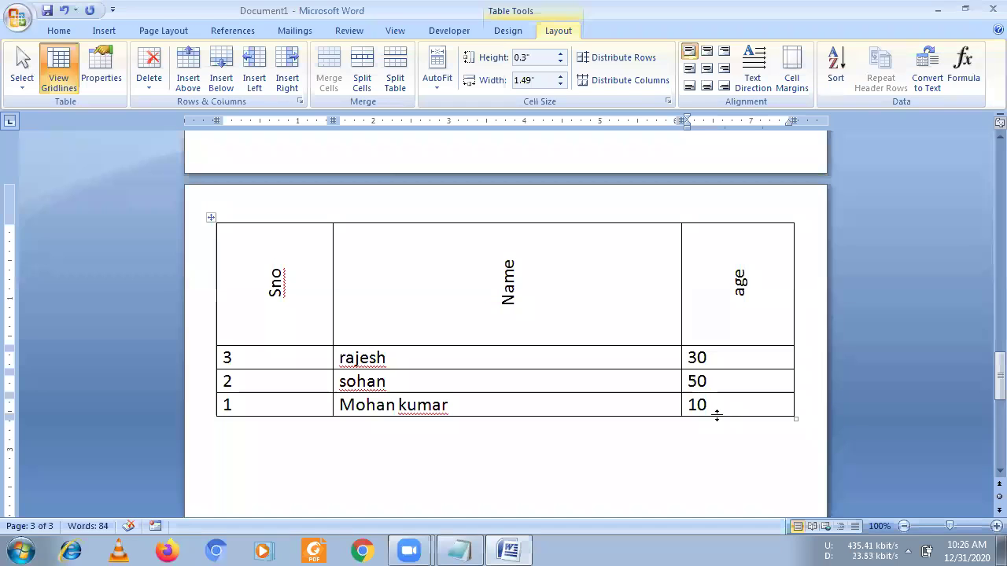
Re-sort the table rows by age in ascending order
drag(721, 281, 724, 413)
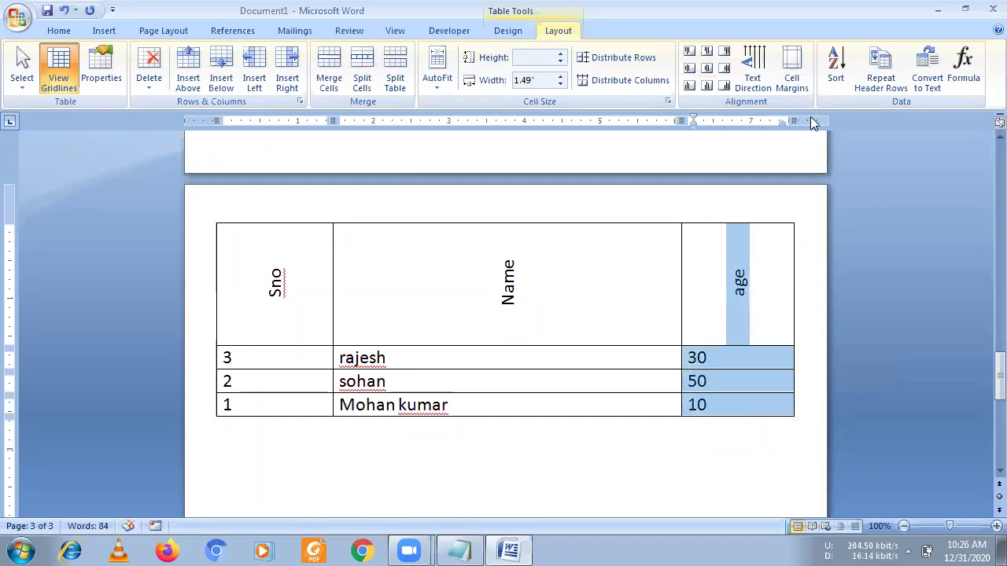
click(836, 71)
click(406, 67)
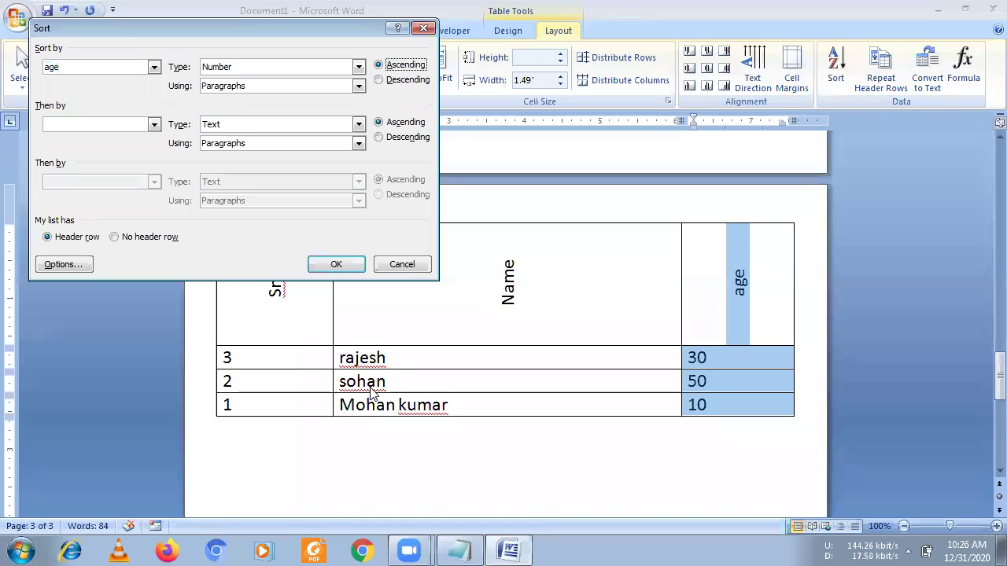
click(336, 264)
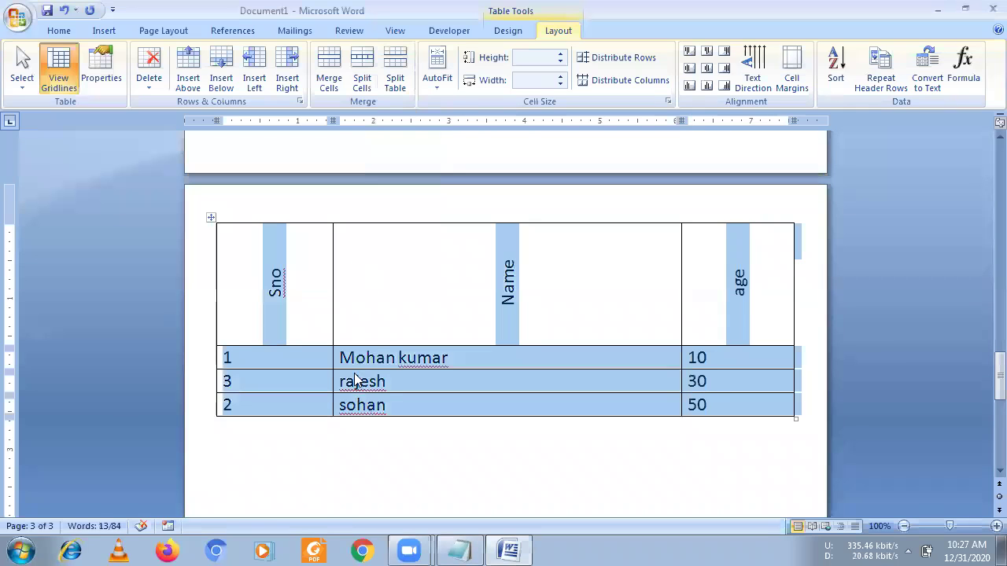
click(355, 381)
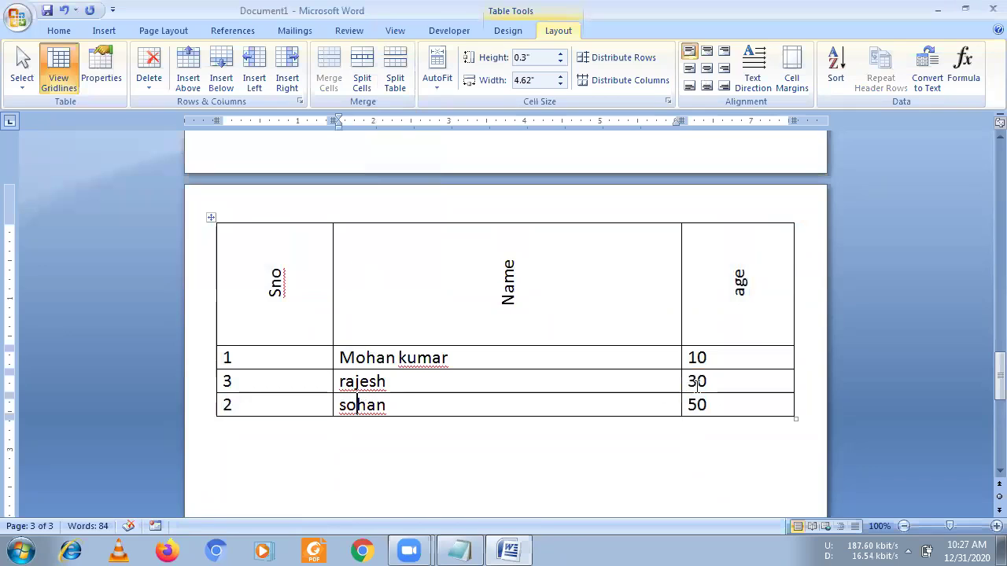
Set the Sno, Name, age header row to repeat on every page
click(706, 358)
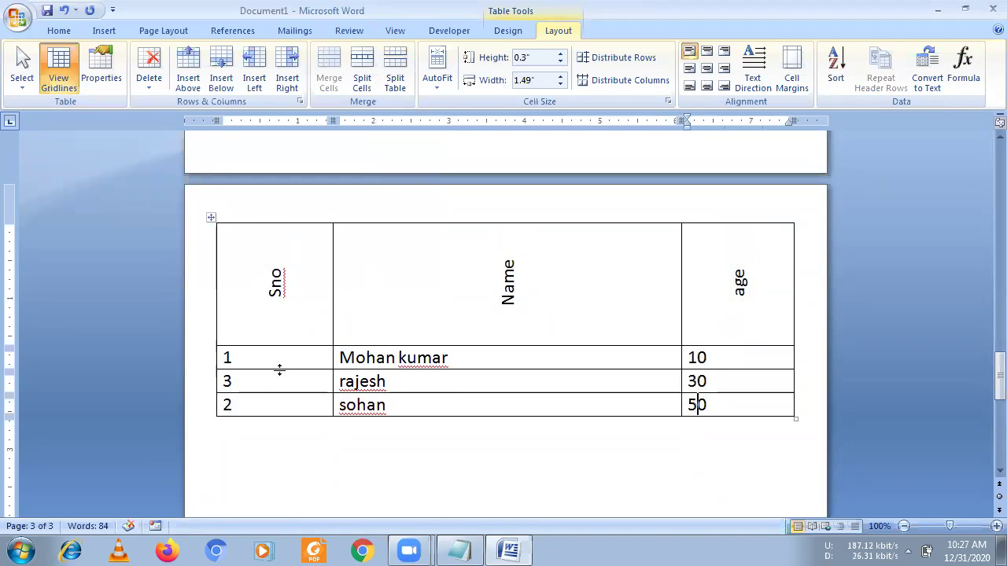
click(236, 359)
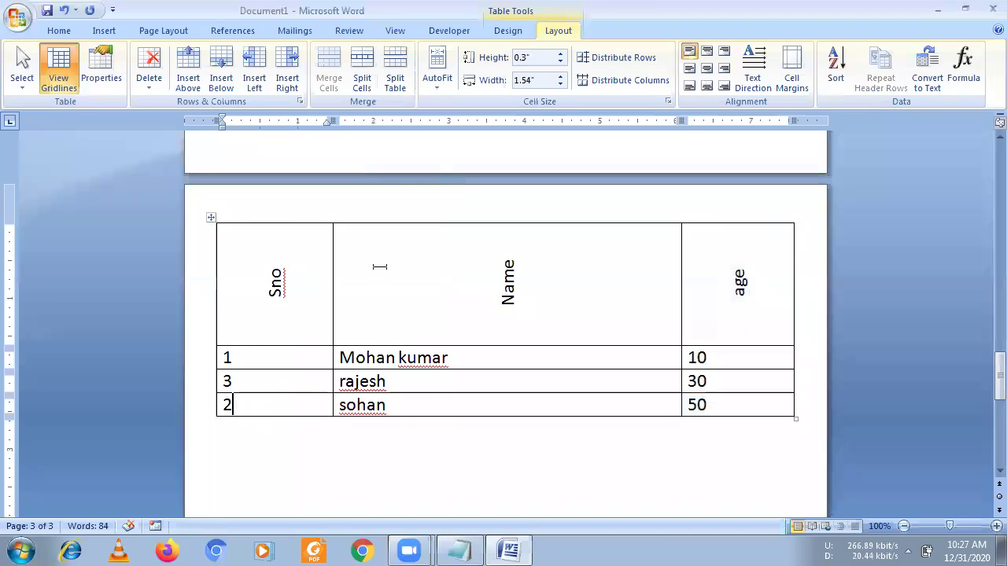
drag(283, 254, 704, 406)
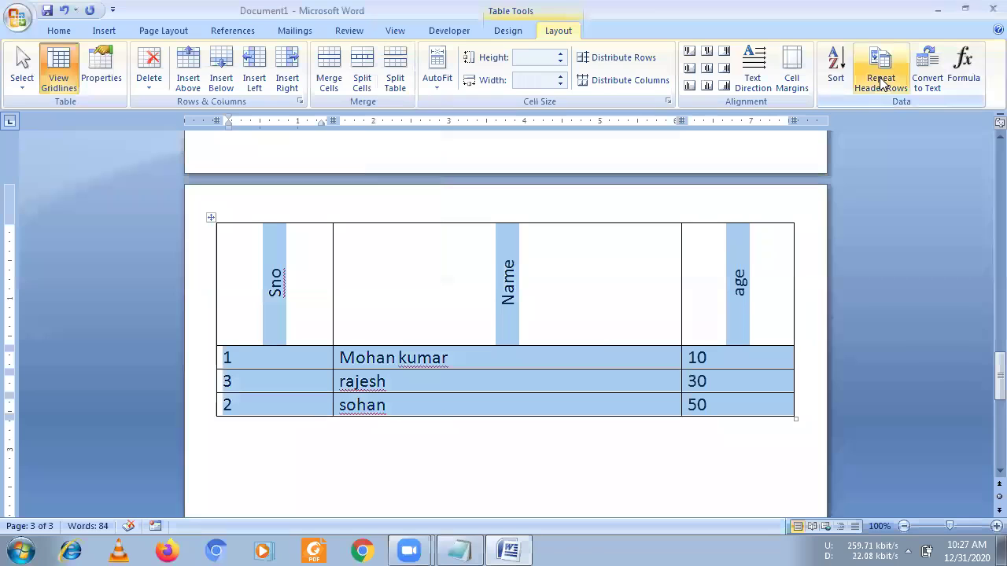
click(391, 294)
drag(251, 268, 732, 279)
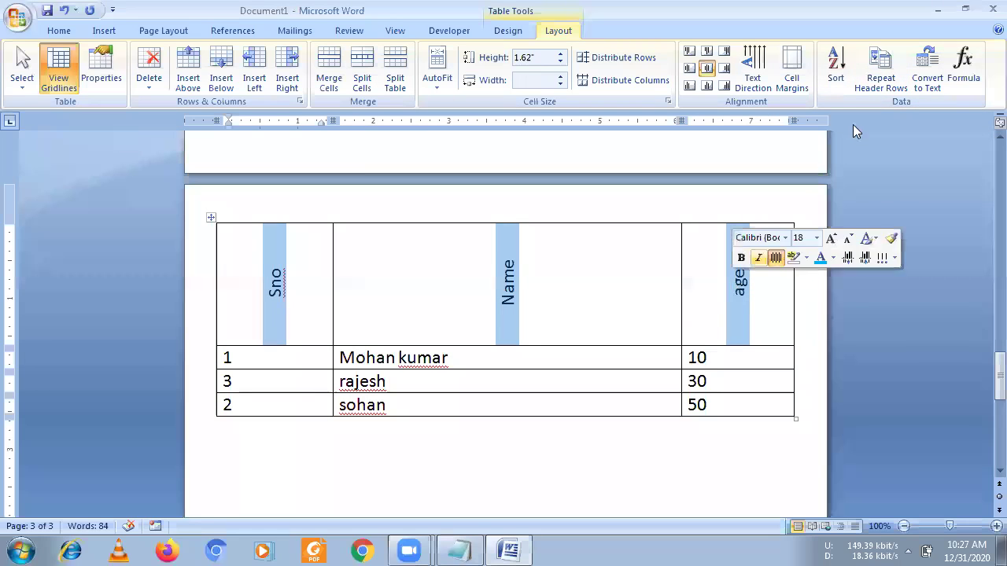
click(871, 84)
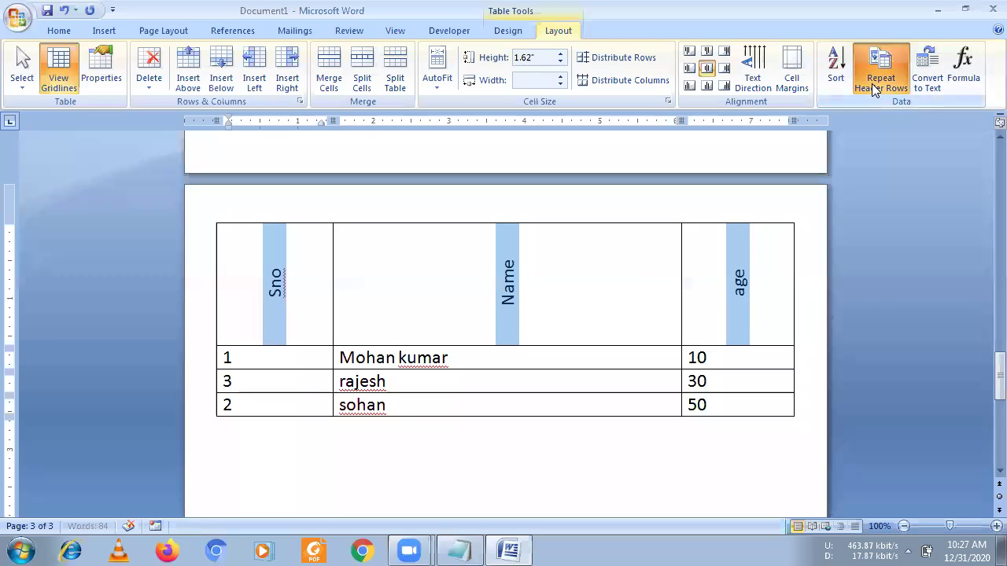
Add five filler rows after sohan (L, K, Jkl, Kj, Jk...) and zoom out to view them
click(725, 411)
key(Tab)
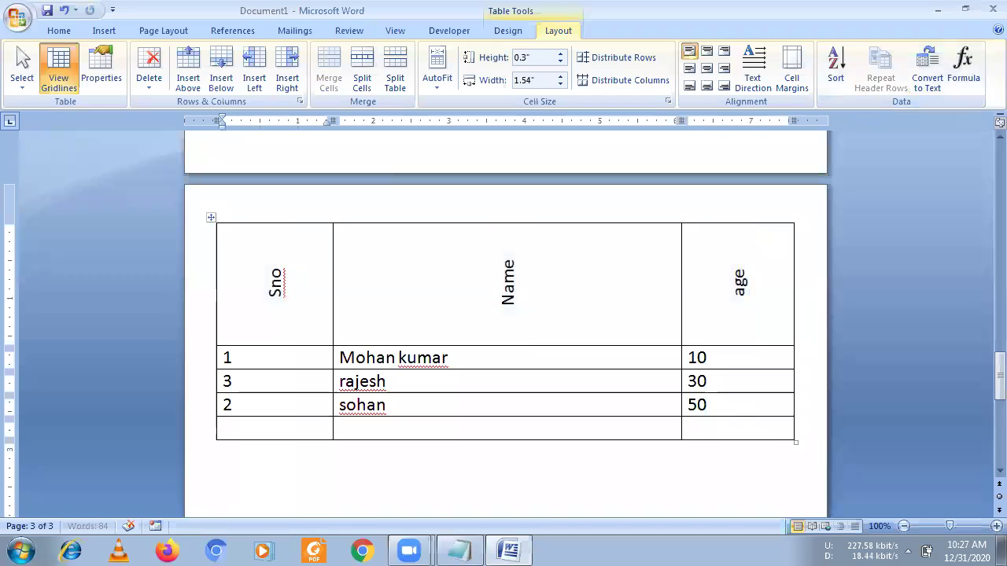
text(L	K	Jkl	Jkl	J	Kj	Kj	K	jk	Jk	J)
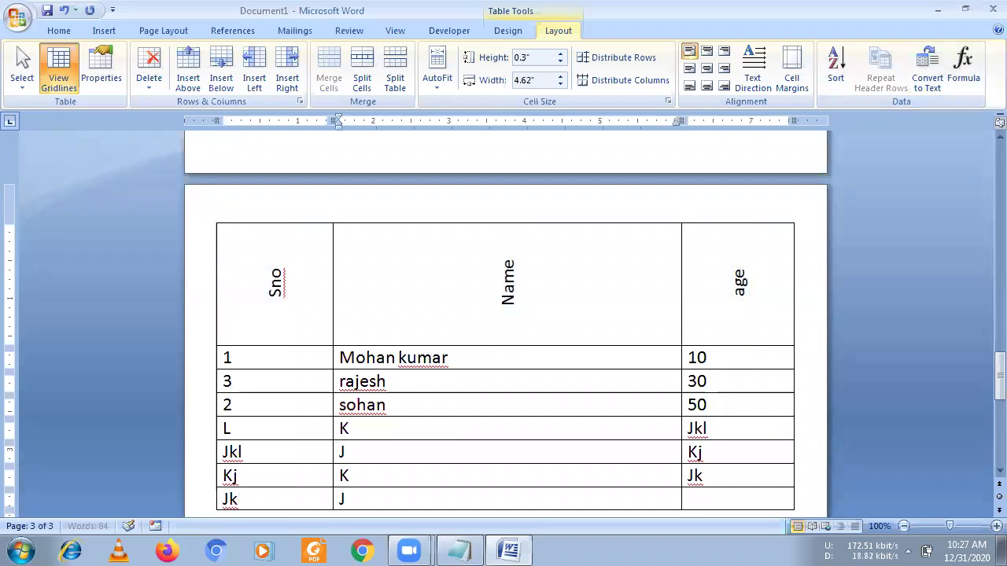
text(	Kj	kj)
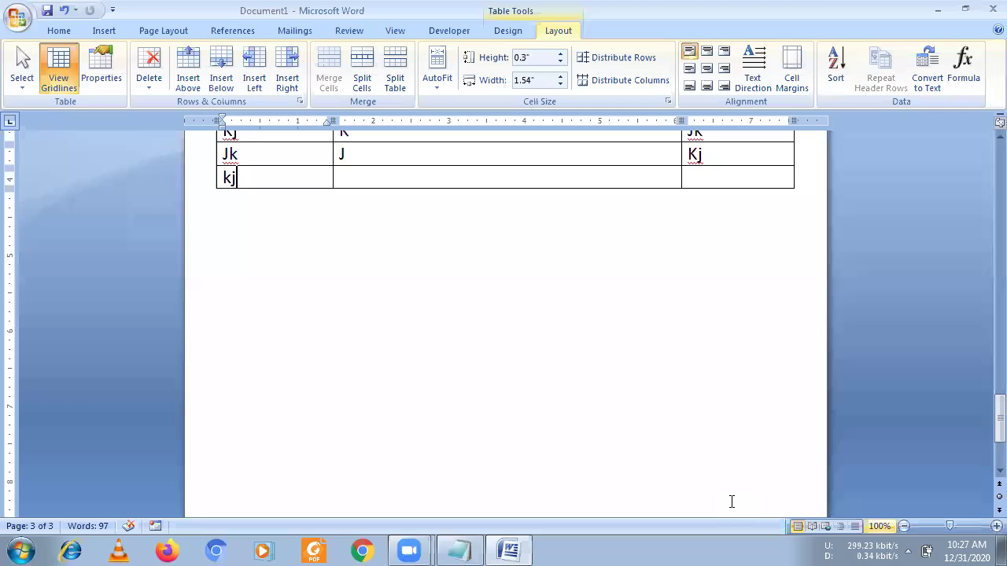
click(904, 526)
click(903, 526)
click(904, 526)
click(904, 526)
click(904, 526)
click(904, 526)
click(903, 526)
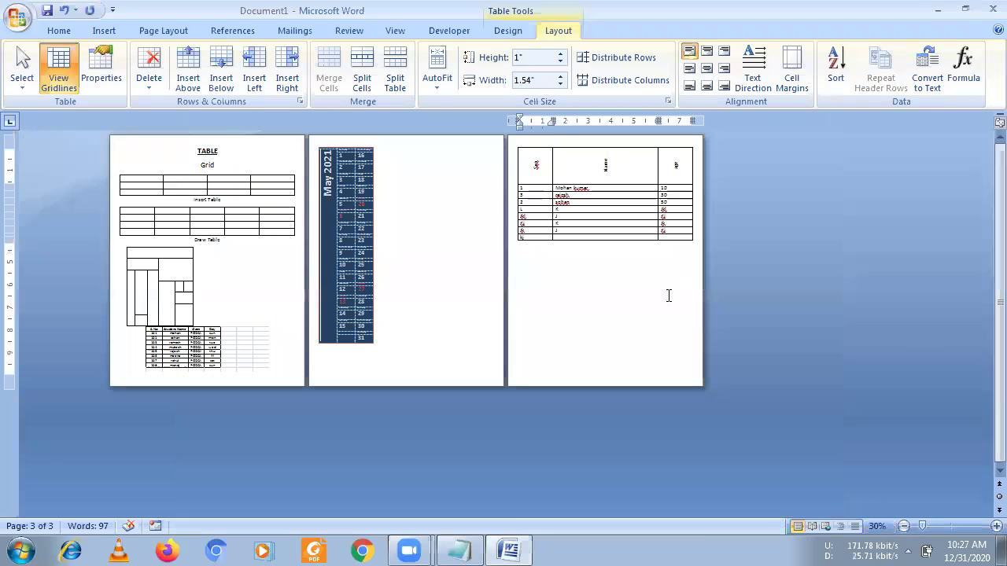
Tab through the table with filler text like jk and kj, adding many more rows
text(jk	jk	kj	sk	kj	kj	jk	kj	jk	j	jk	kj	j	j	jk	j	jk	j)
key(Tab)
key(Tab)
key(Tab)
key(Tab)
key(Tab)
key(Tab)
key(Tab)
key(Tab)
key(Tab)
text(jk	jk	j	jk	jk	jk	jk	jk	jk	jk	jk	j	jk	jk	jk	jk	jk	jk	j	jk	jk	jk	jk	j	jk	jk	jk	jk	jk	jk	jk	jk	jk	j		j	j)
key(Tab)
key(Tab)
key(Tab)
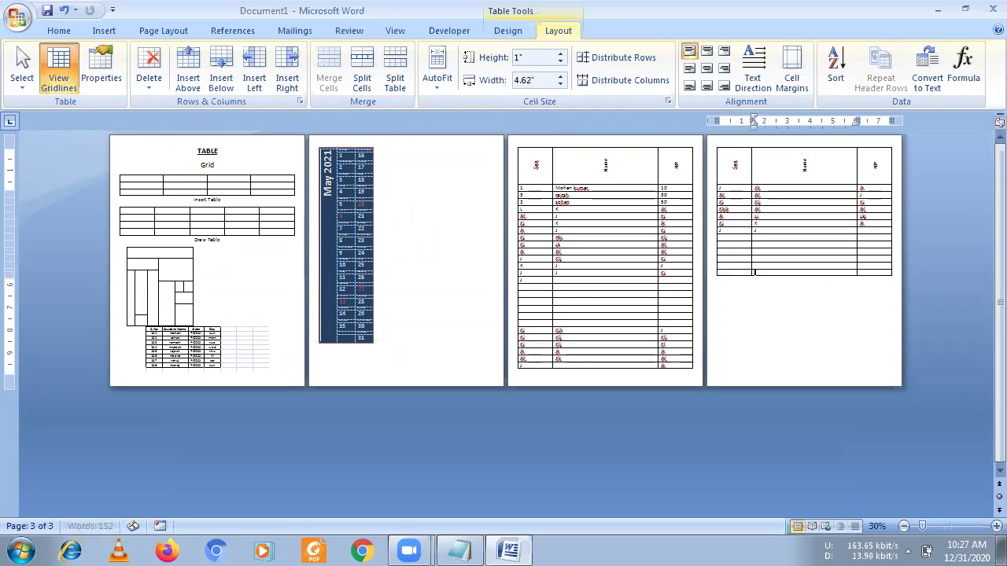
key(Tab)
key(Tab)
key(Tab)
key(Tab)
key(Tab)
key(Tab)
key(Tab)
key(Tab)
key(Tab)
key(Tab)
key(Tab)
key(Tab)
Add blank rows until the table spills onto new pages, each with the repeated header
drag(531, 166, 677, 166)
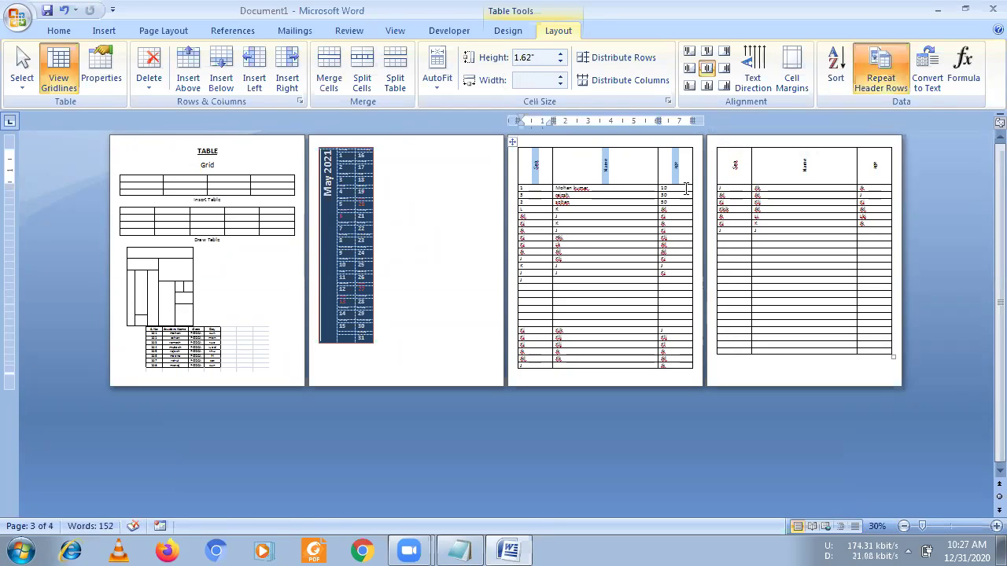
drag(770, 353, 763, 351)
click(772, 338)
key(Tab)
key(Tab)
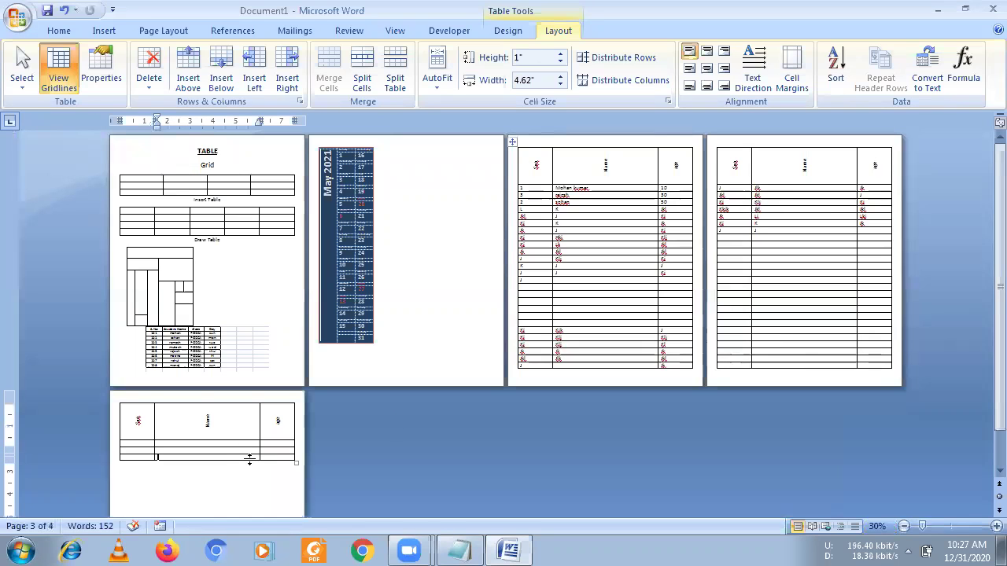
key(Tab)
key(Tab)
key(Tab)
key(Tab)
key(Tab)
key(Tab)
key(Tab)
key(Tab)
key(Tab)
key(Tab)
key(Tab)
key(Tab)
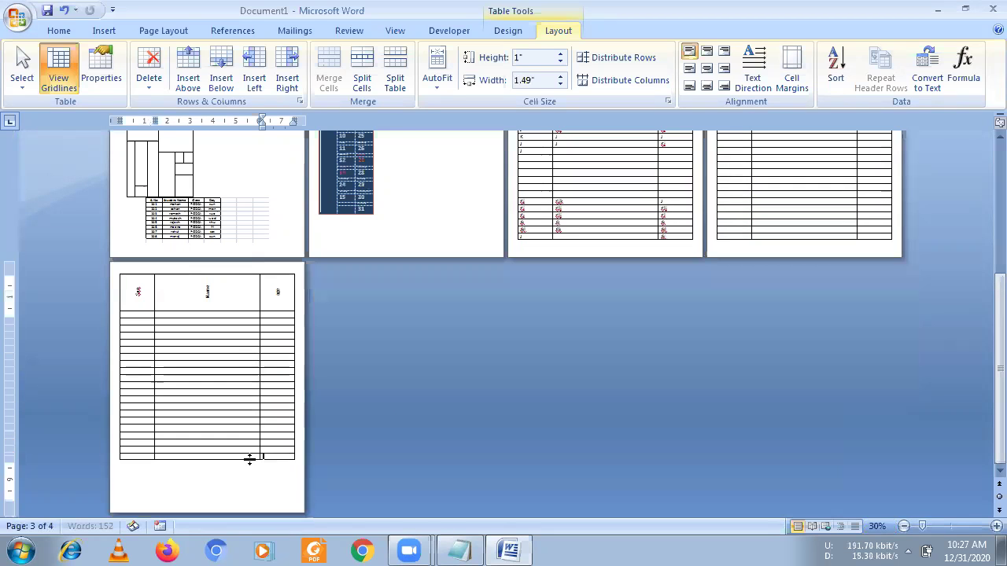
key(Tab)
key(Tab)
key(Tab)
key(Tab)
key(Tab)
key(Tab)
key(Tab)
key(Tab)
key(Tab)
key(Tab)
key(Tab)
key(Tab)
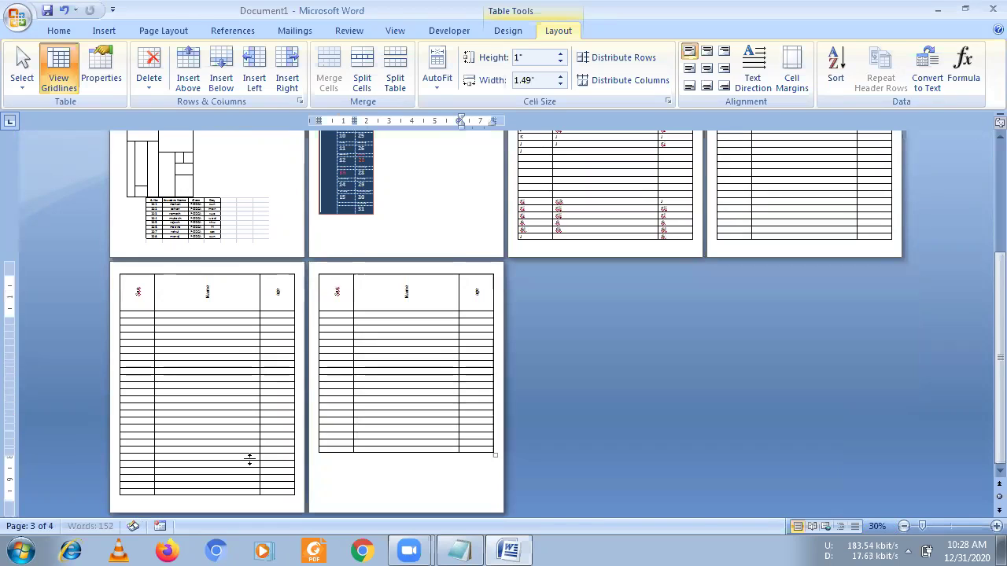
key(Tab)
key(Tab)
key(Tab)
key(Tab)
key(Tab)
key(Tab)
key(Tab)
key(Tab)
key(Tab)
key(Tab)
key(Tab)
key(Tab)
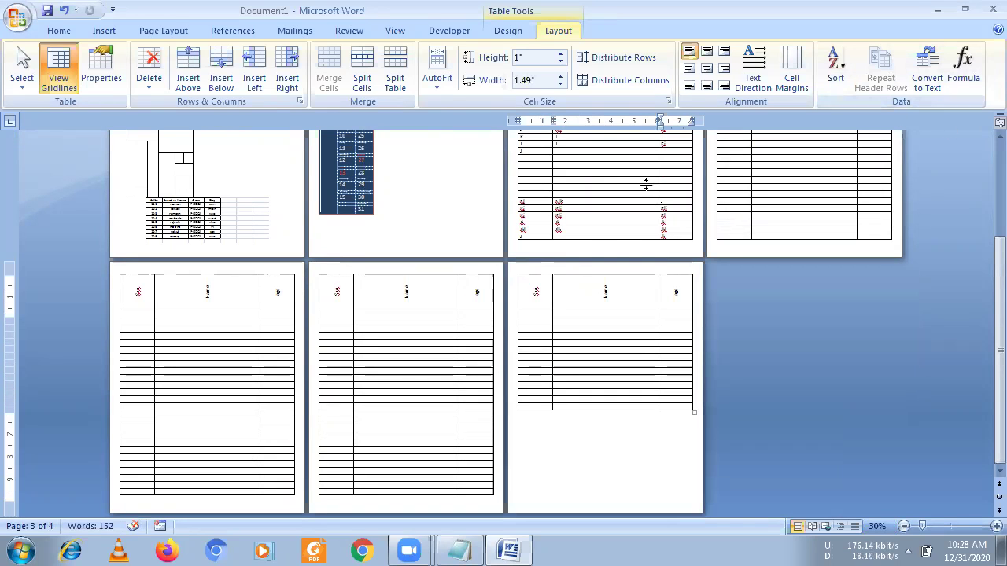
scroll(668, 254, up, 2)
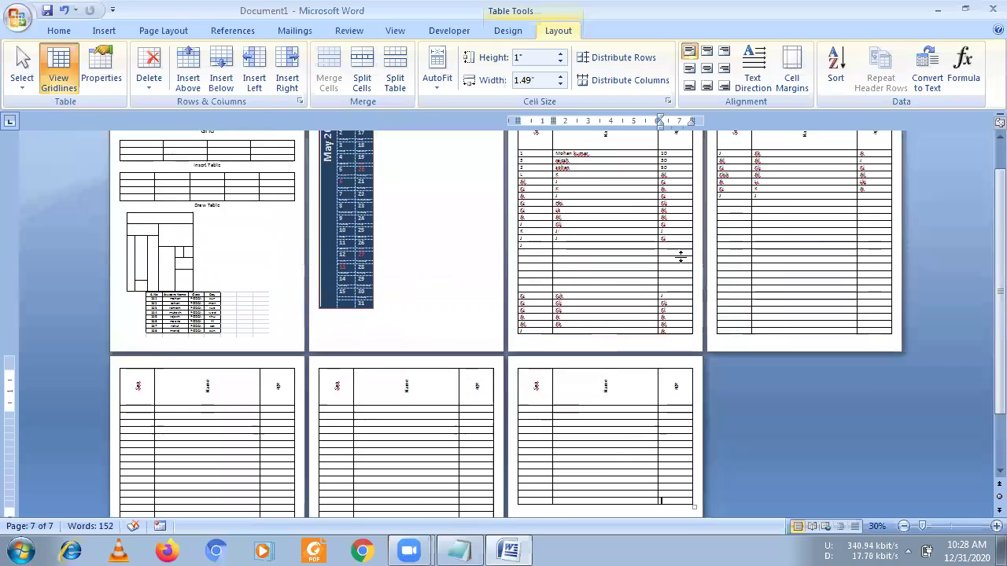
scroll(655, 254, up, 3)
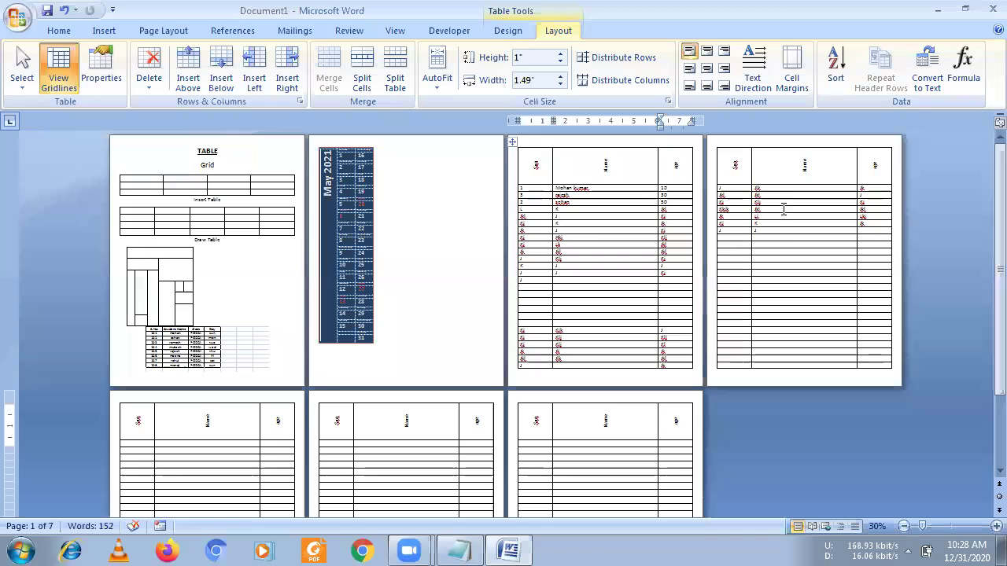
drag(537, 165, 689, 167)
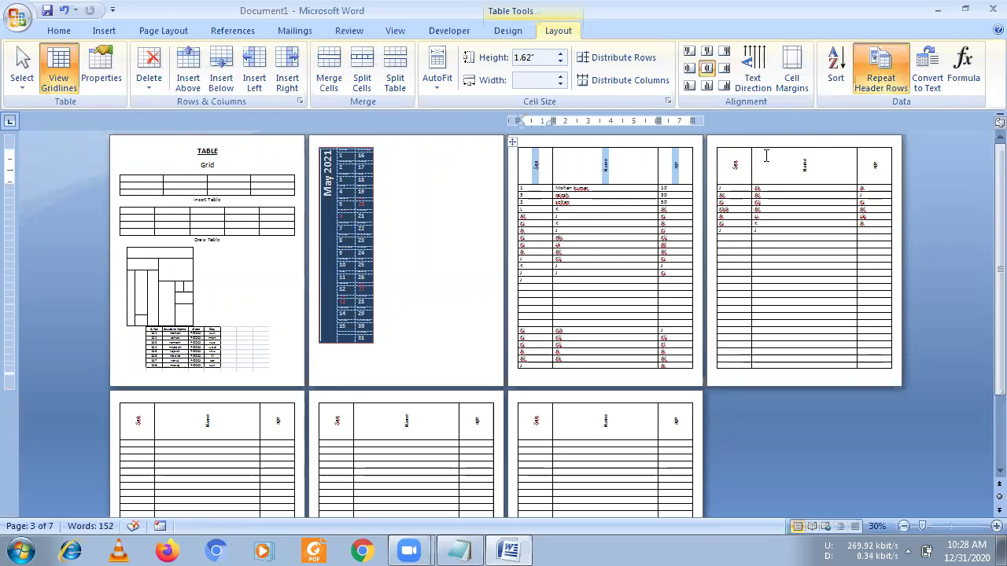
Zoom in and cut the first three data rows of the page-4 table
click(983, 535)
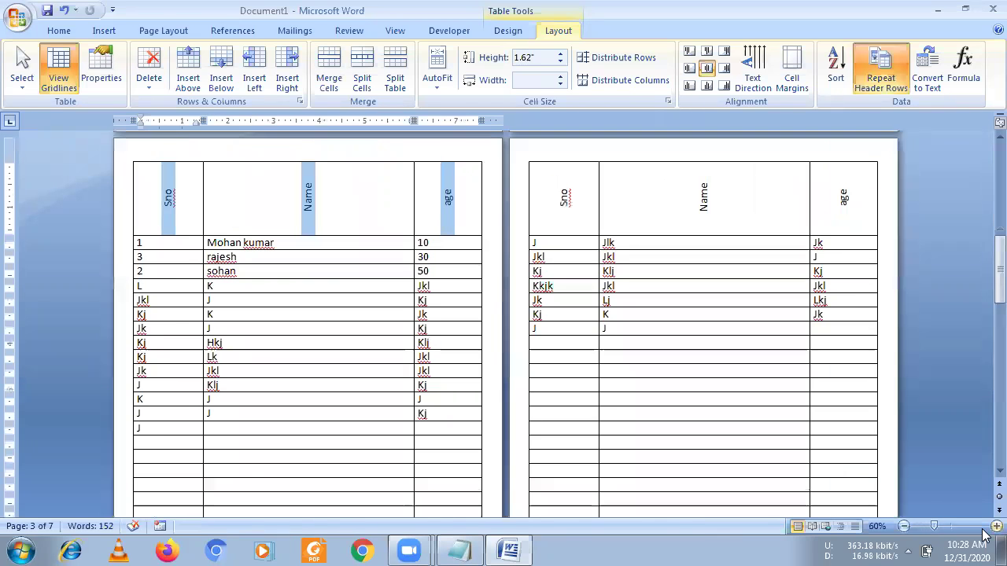
click(996, 526)
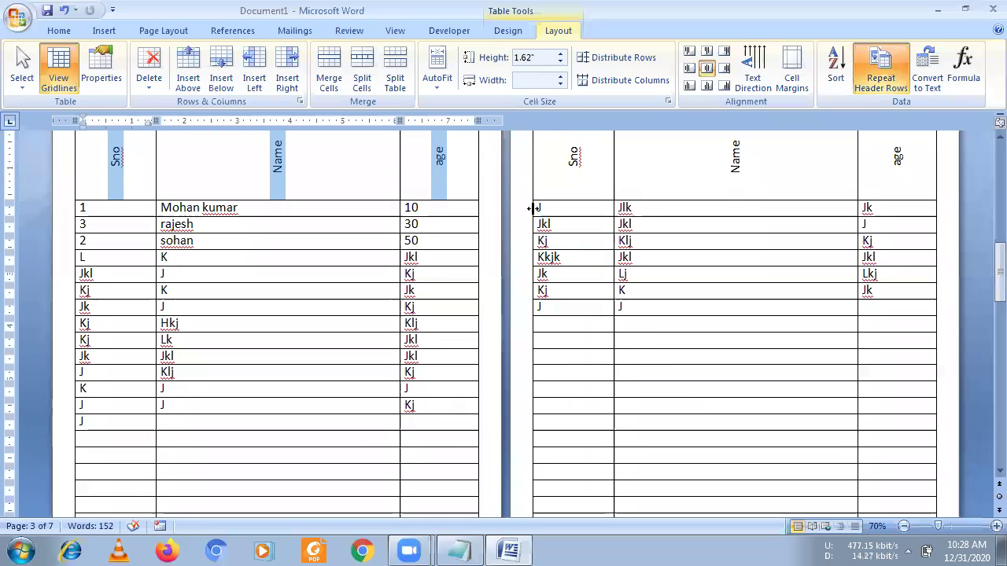
drag(523, 215, 521, 242)
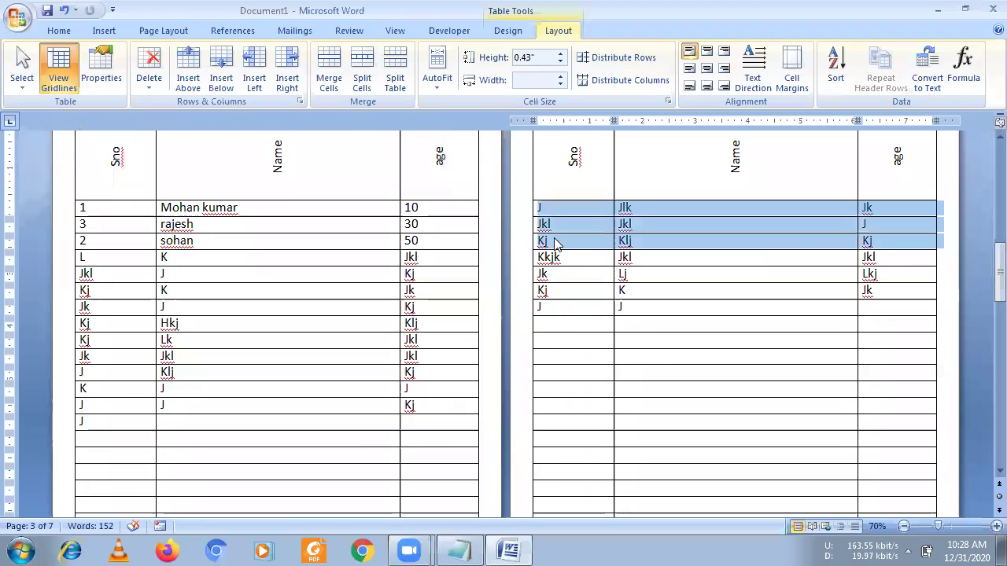
right_click(556, 240)
click(591, 248)
Undo recent edits so the cut rows return and the added empty rows disappear
click(602, 340)
drag(542, 208, 866, 207)
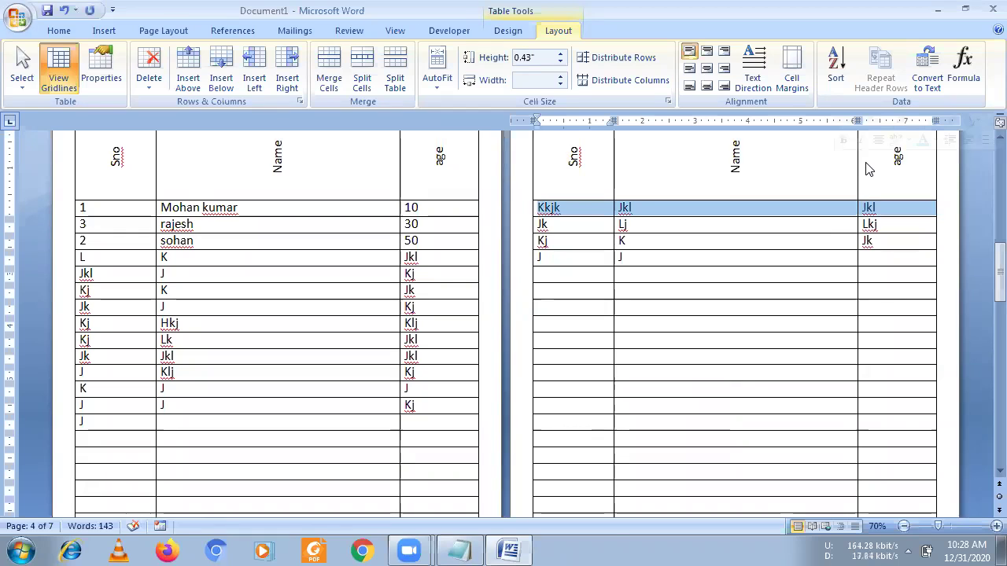
scroll(399, 378, down, 2)
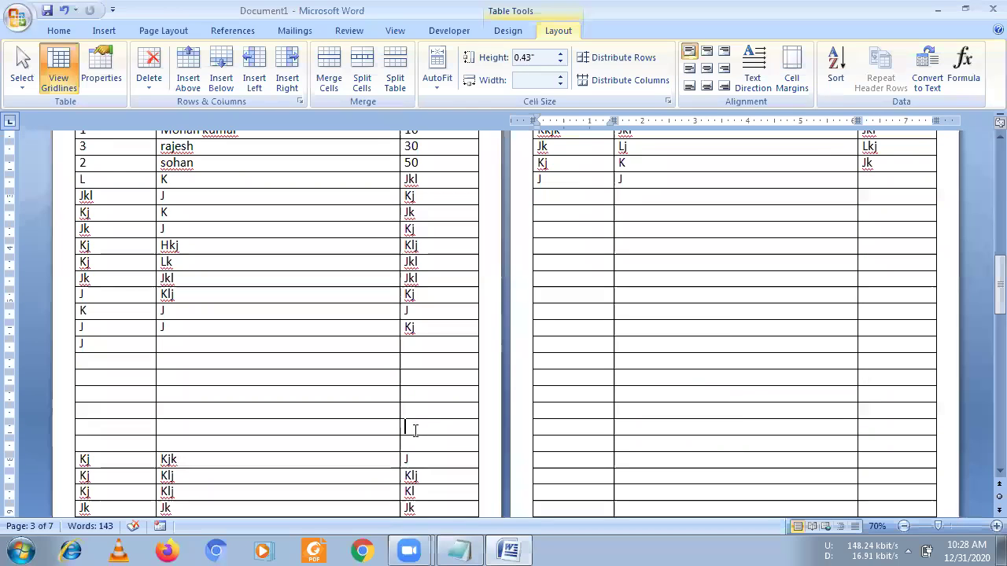
click(677, 227)
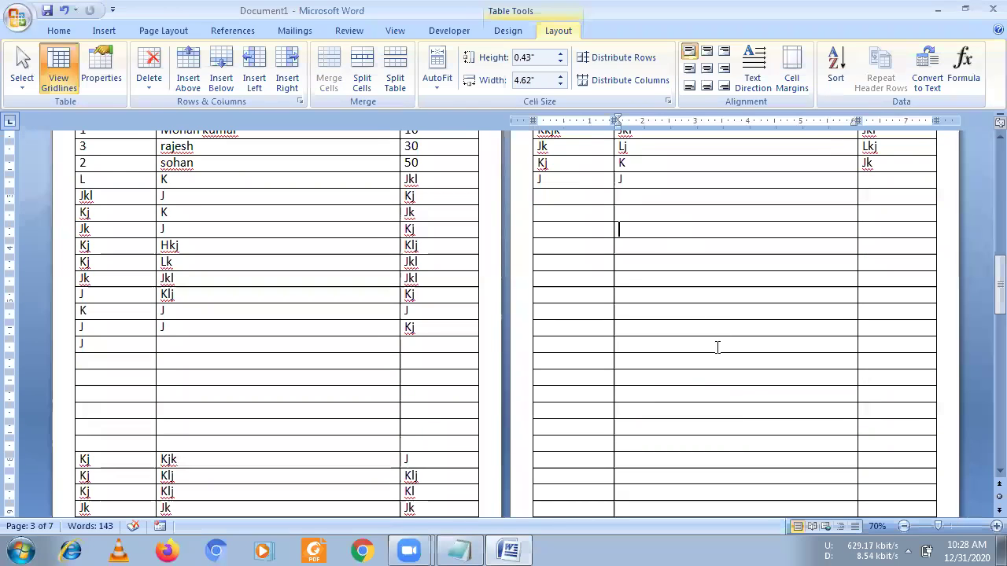
scroll(717, 346, up, 2)
scroll(716, 349, up, 1)
key(ctrl+z)
key(ctrl+z)
key(ctrl+z)
key(ctrl+z)
key(ctrl+z)
key(ctrl+z)
key(ctrl+z)
key(ctrl+z)
key(ctrl+z)
key(ctrl+z)
Undo two more edits and turn off Repeat Header Rows
scroll(715, 353, up, 1)
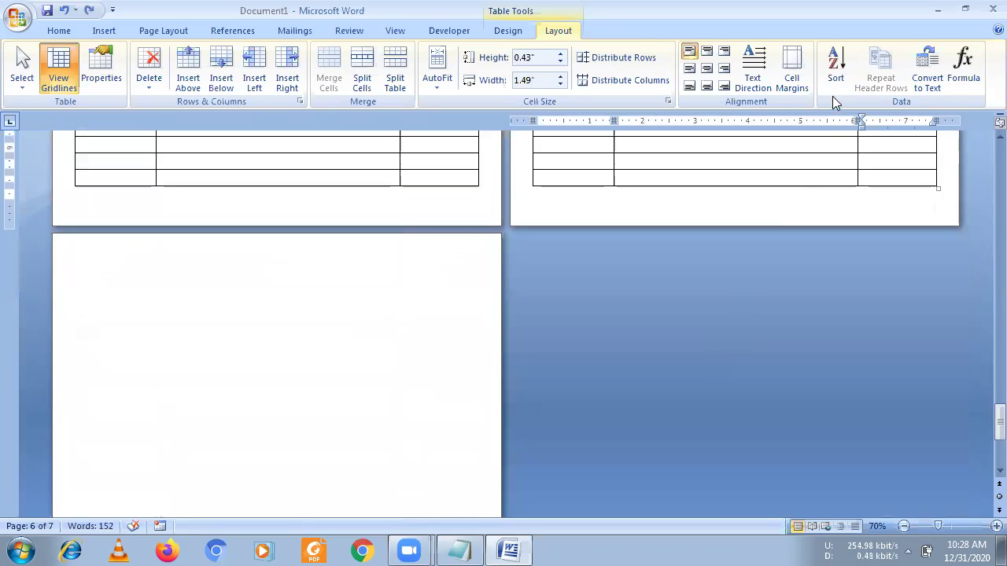
key(ctrl+z)
key(ctrl+z)
key(ctrl+z)
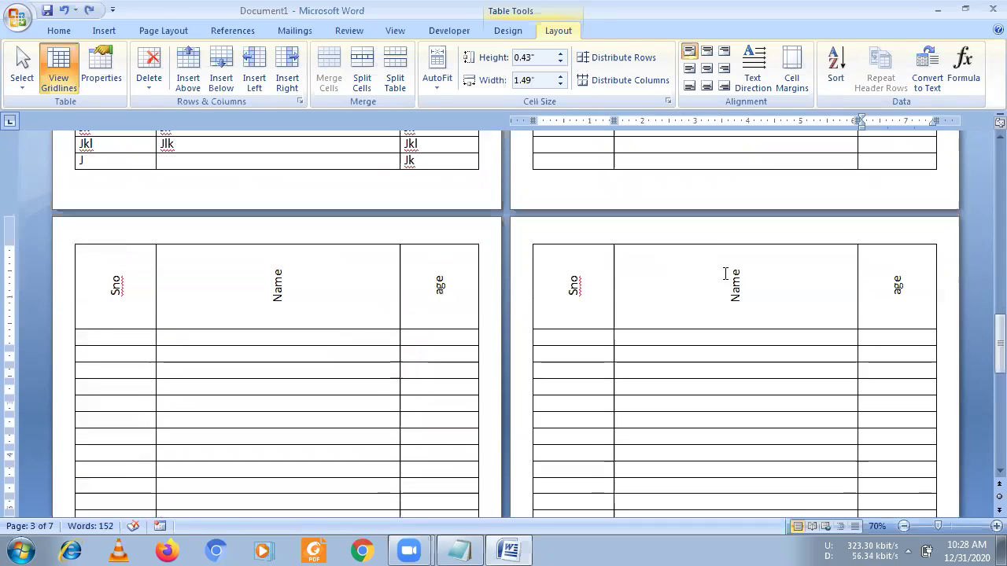
key(ctrl+z)
scroll(808, 265, up, 3)
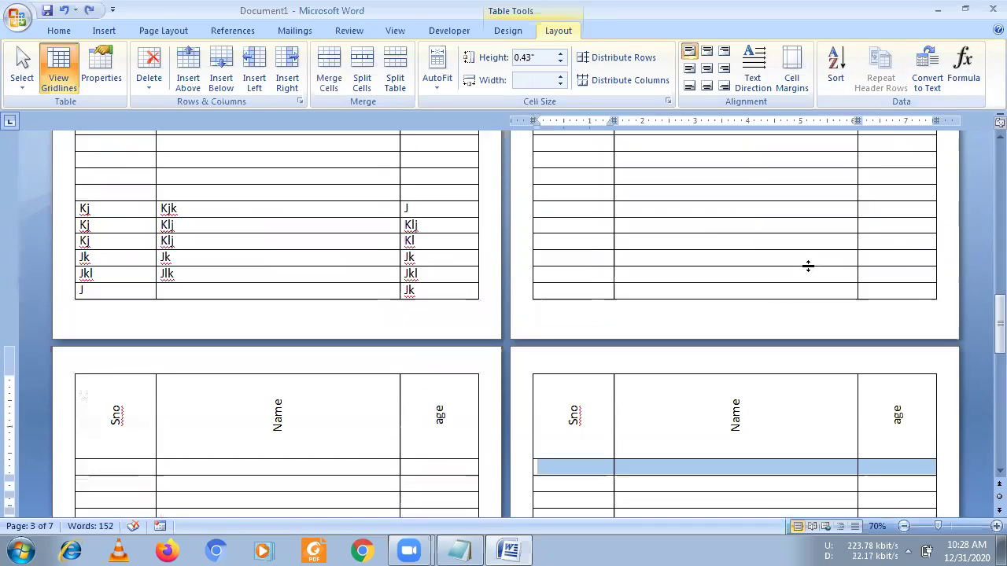
key(ctrl+z)
scroll(791, 263, up, 5)
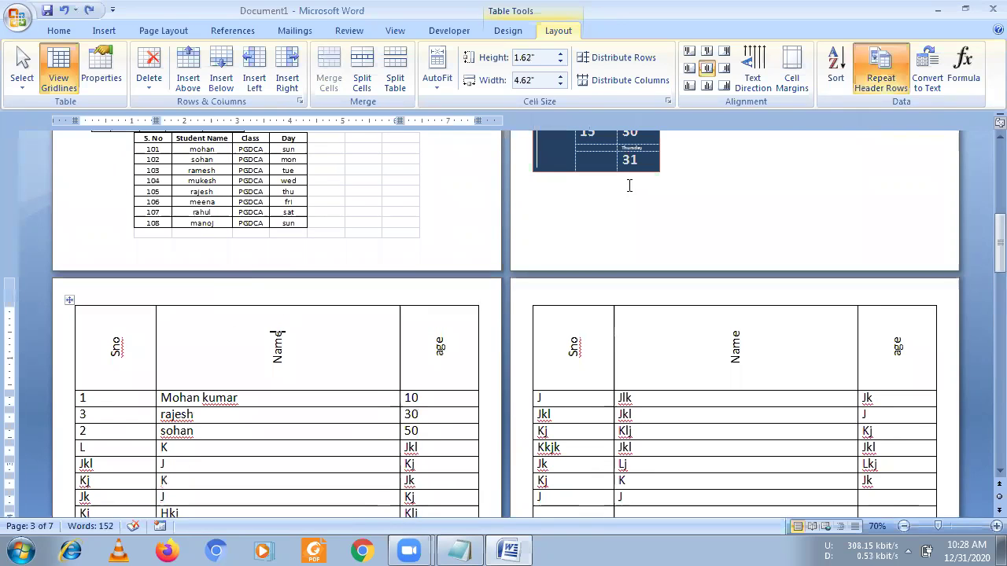
click(879, 71)
Replace the right-page table's top row with S no, NAme and age
scroll(659, 354, down, 2)
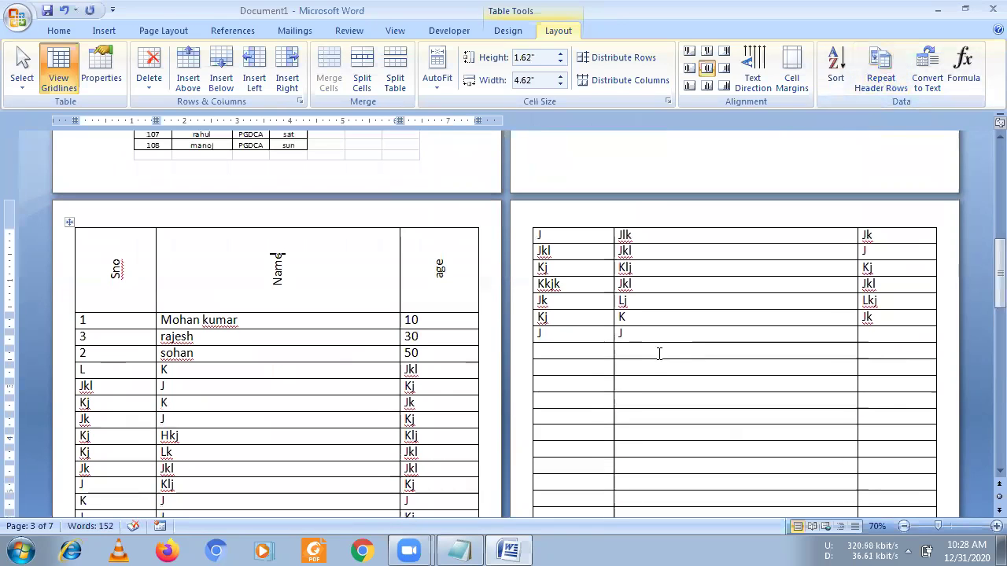
click(556, 234)
key(BackSpace)
text(S no)
key(Tab)
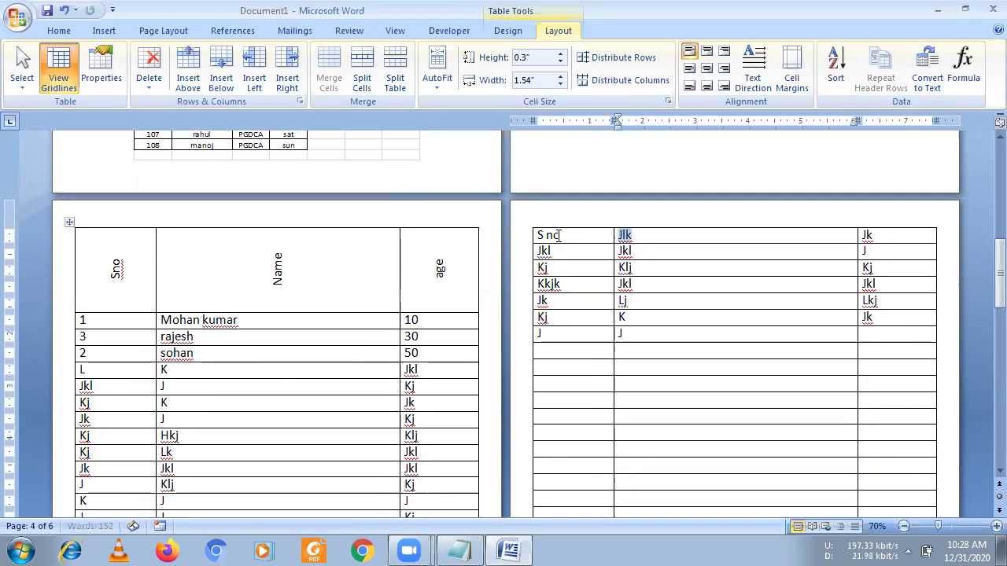
text(NAme)
key(Tab)
text(age)
scroll(589, 263, down, 3)
scroll(589, 263, down, 3)
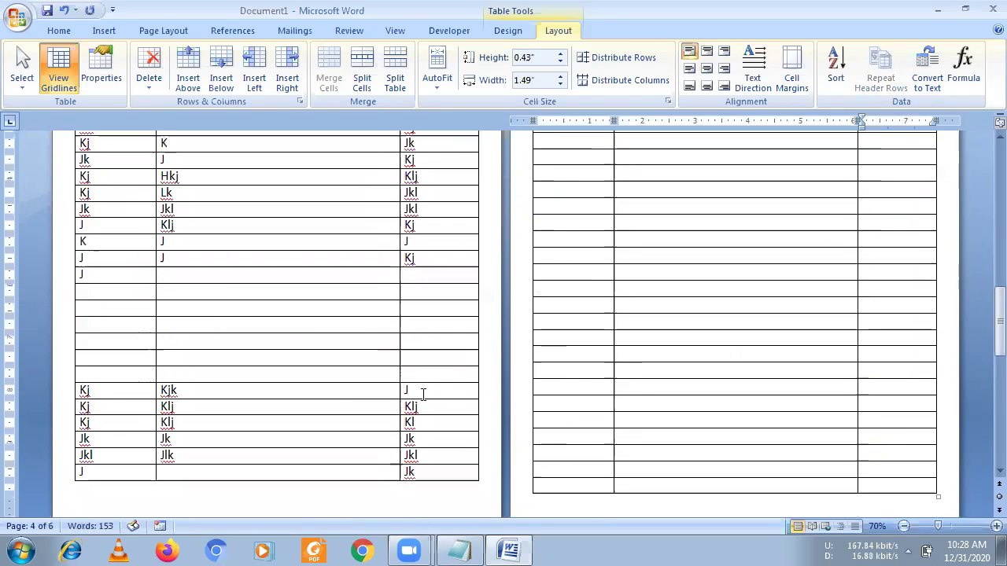
scroll(377, 388, down, 2)
Move the S no, NAme, age headings into the second row, leaving the top row empty
key(shift+Tab)
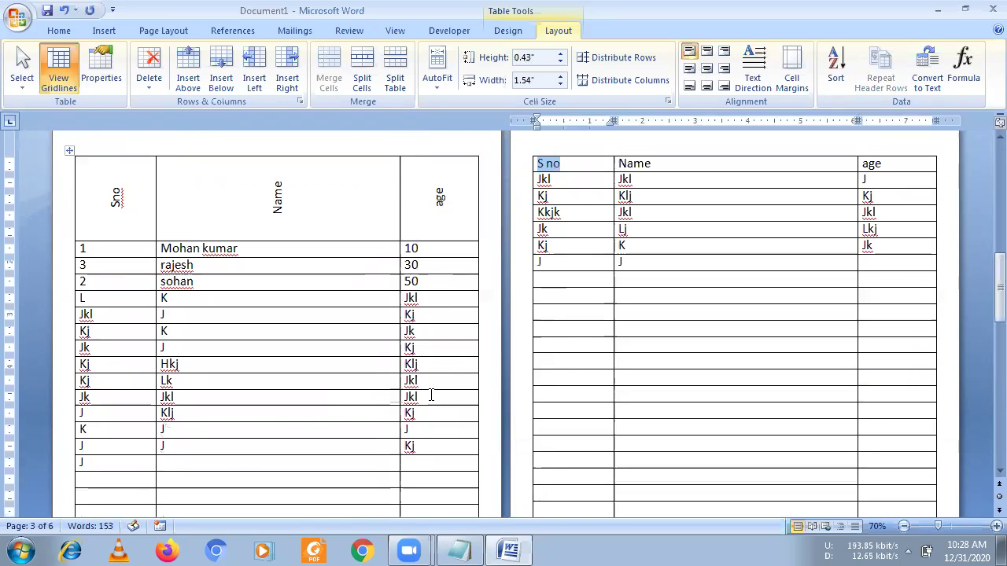
key(Tab)
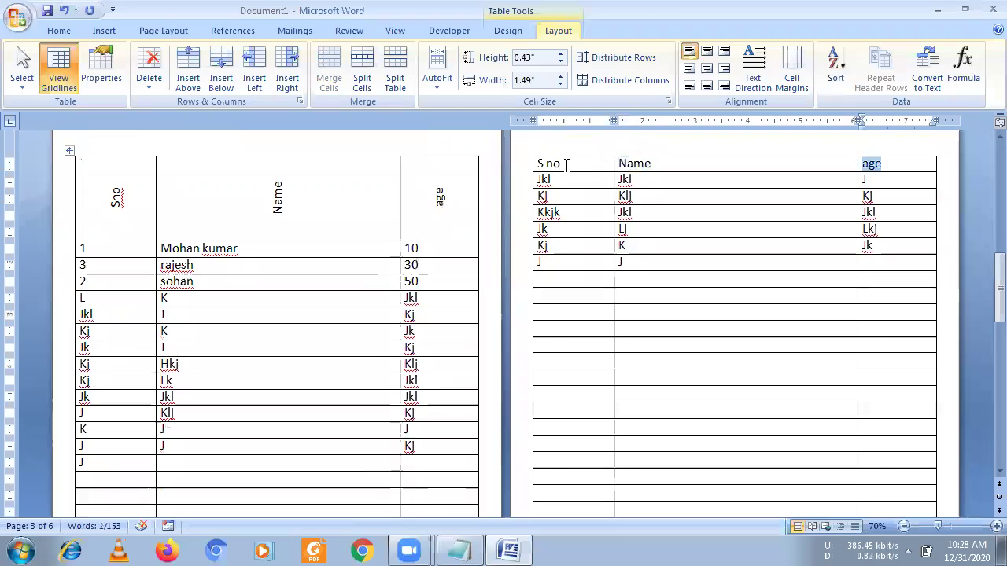
click(566, 164)
drag(539, 157, 550, 208)
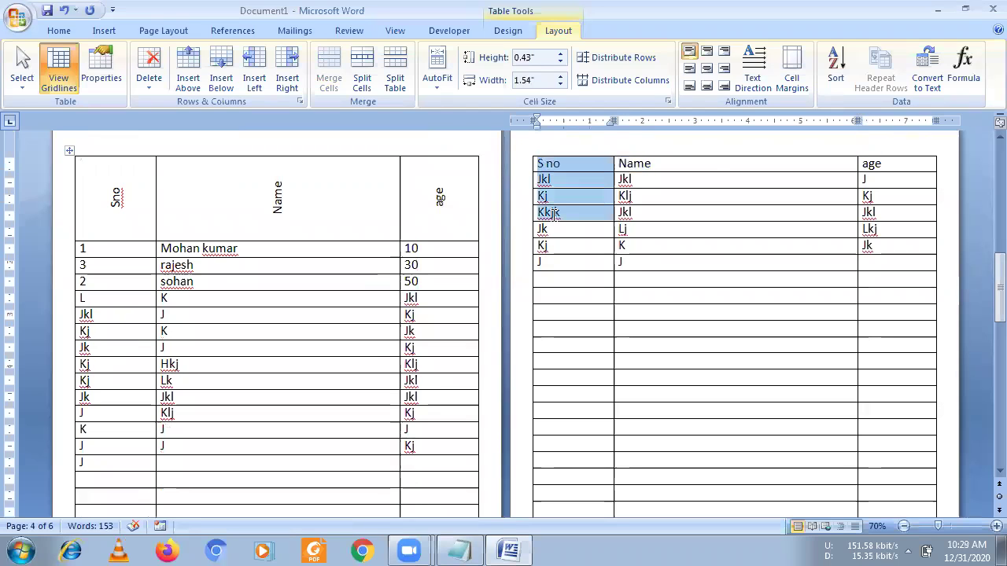
click(542, 164)
drag(551, 163, 873, 166)
key(ctrl+c)
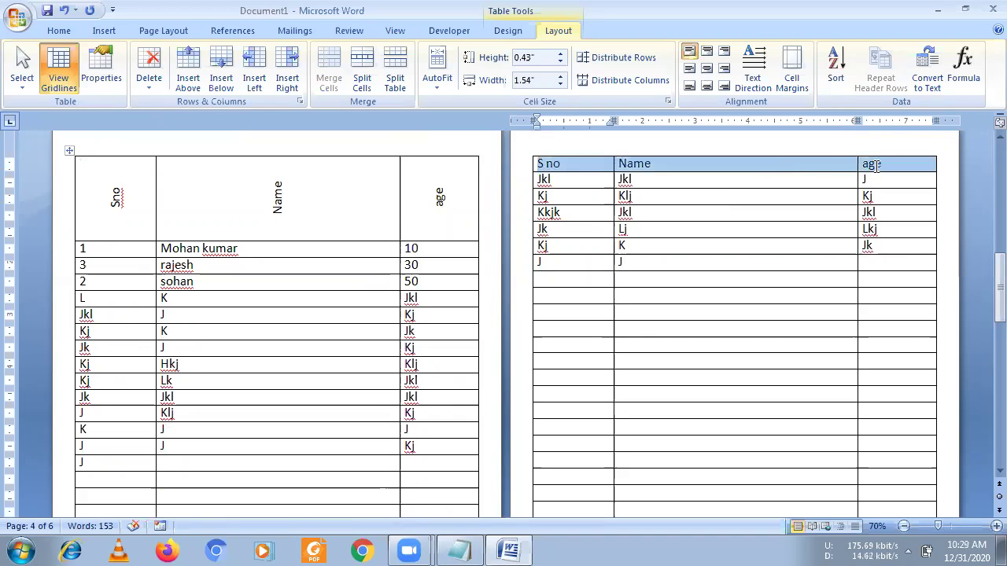
key(Delete)
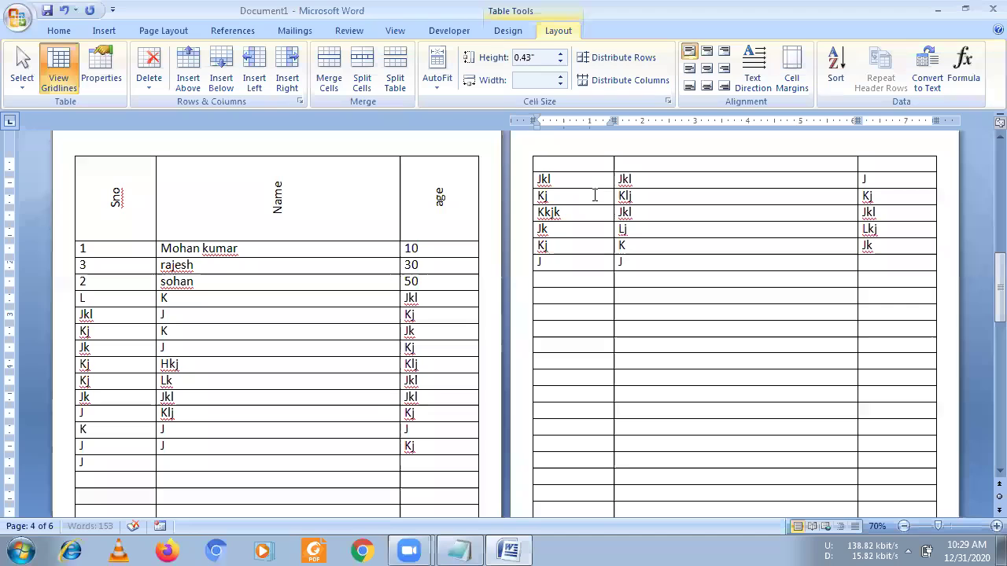
click(534, 179)
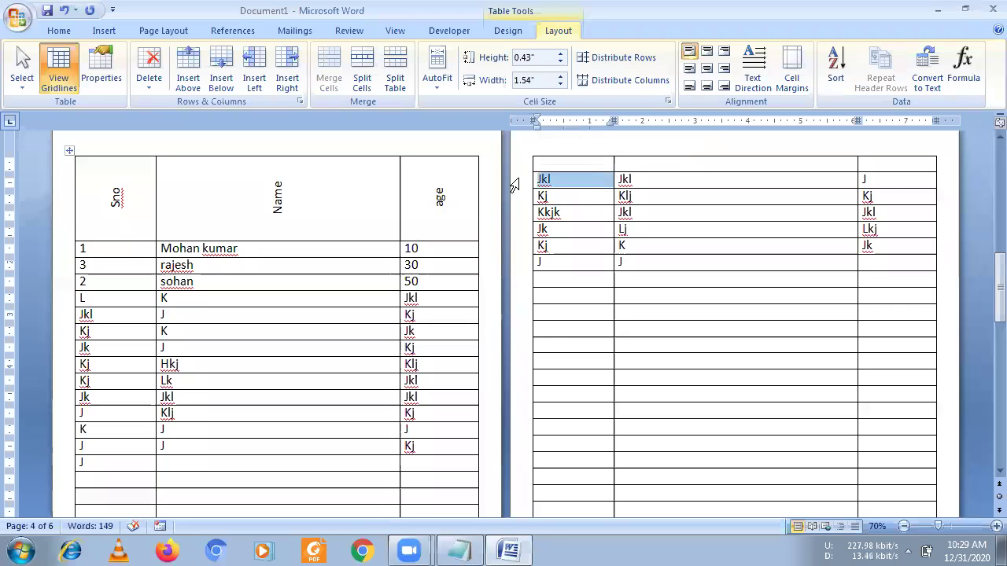
click(514, 185)
key(ctrl+v)
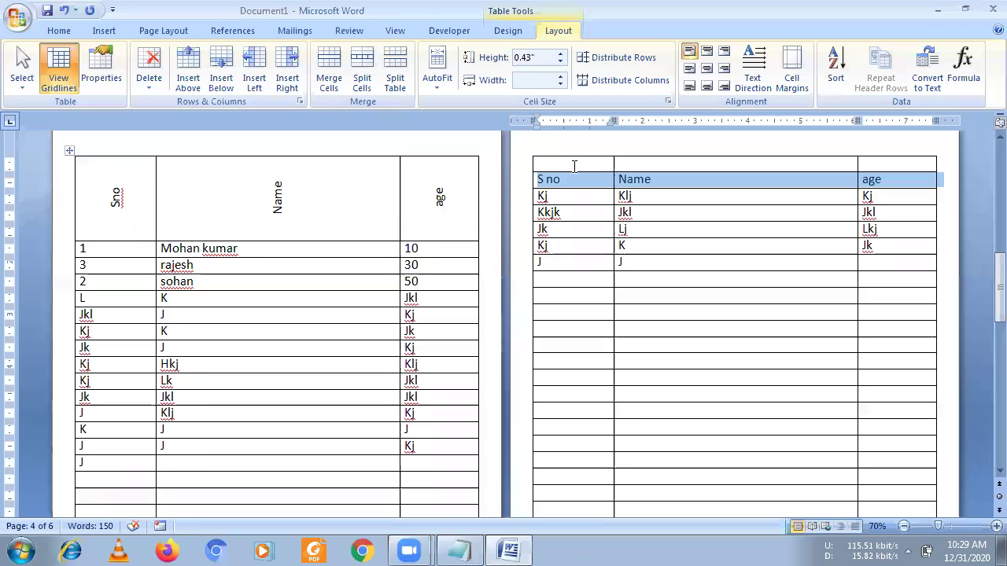
Select the left table from its Sno heading down to the last filled row
click(575, 163)
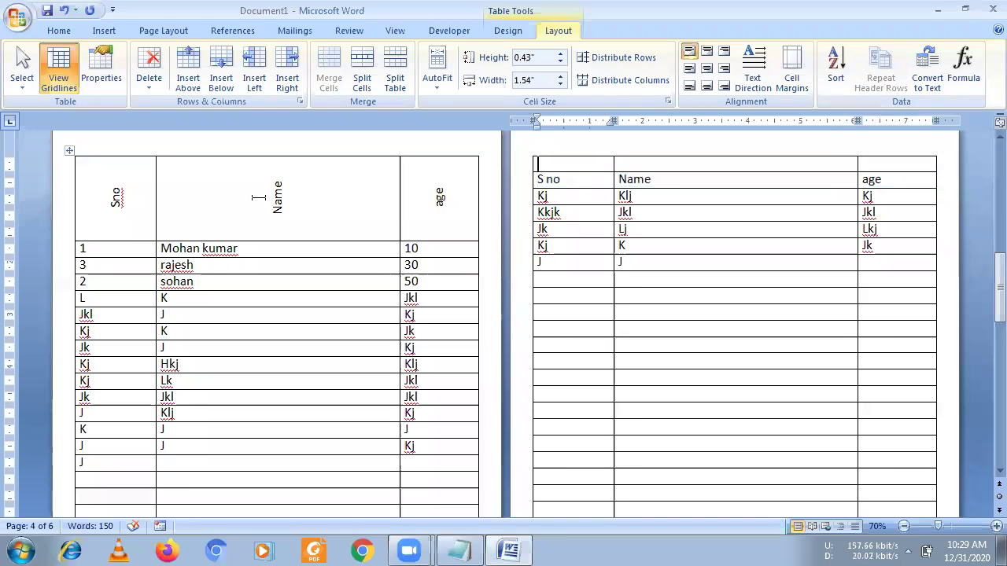
click(100, 168)
drag(100, 168, 421, 448)
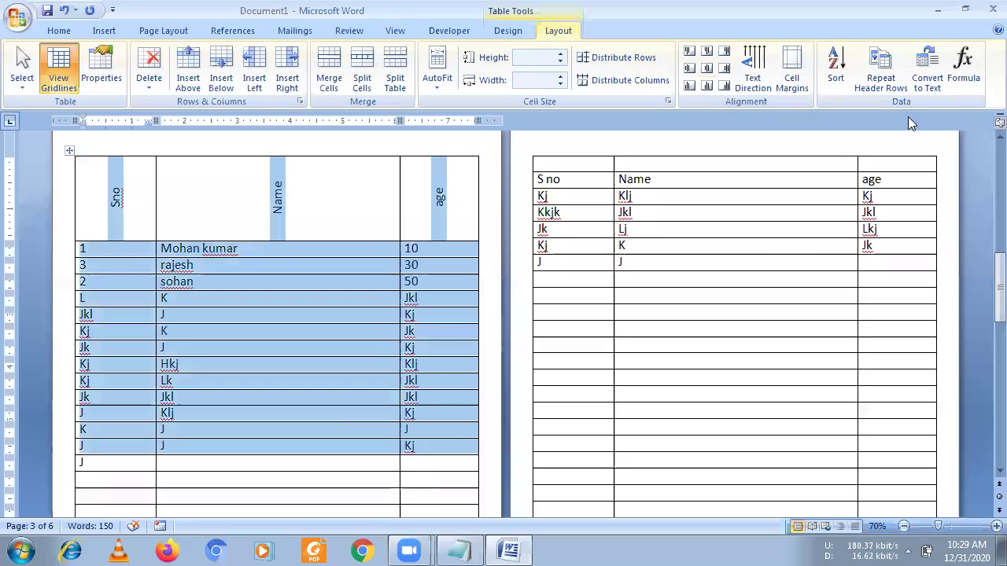
Convert the Sno/Name/age table to text separated by tabs
click(936, 78)
click(479, 323)
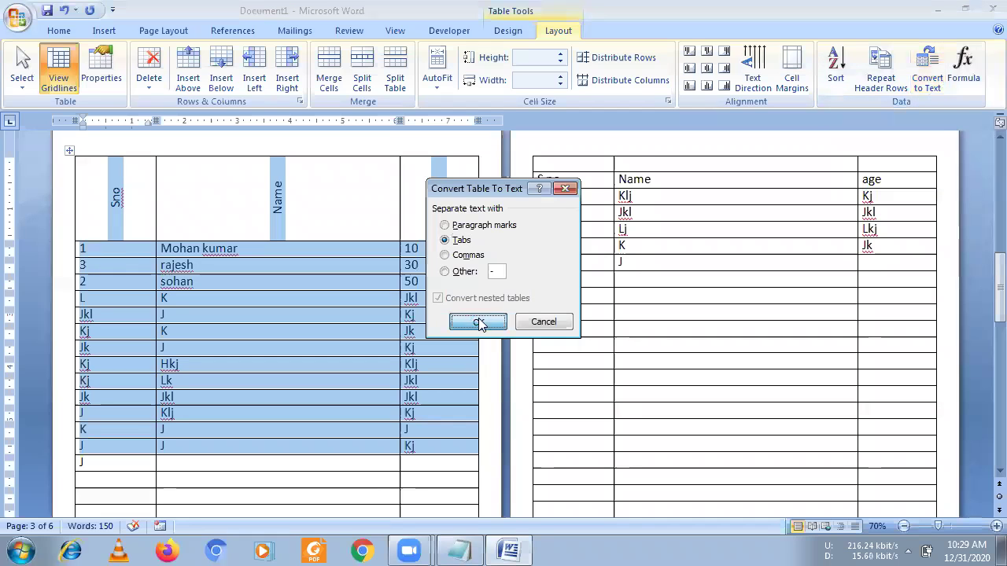
click(482, 280)
scroll(484, 315, down, 1)
scroll(484, 314, up, 2)
scroll(485, 315, up, 2)
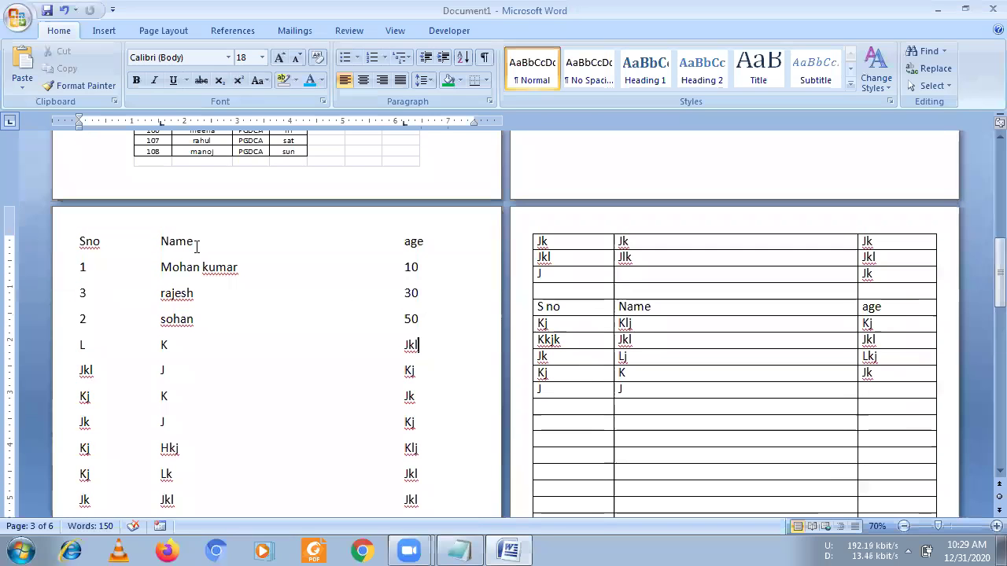
Select the tab-separated text and convert it back into a three-column table
mouse_move(79, 242)
mouse_down()
mouse_move(461, 512)
mouse_move(437, 426)
mouse_up()
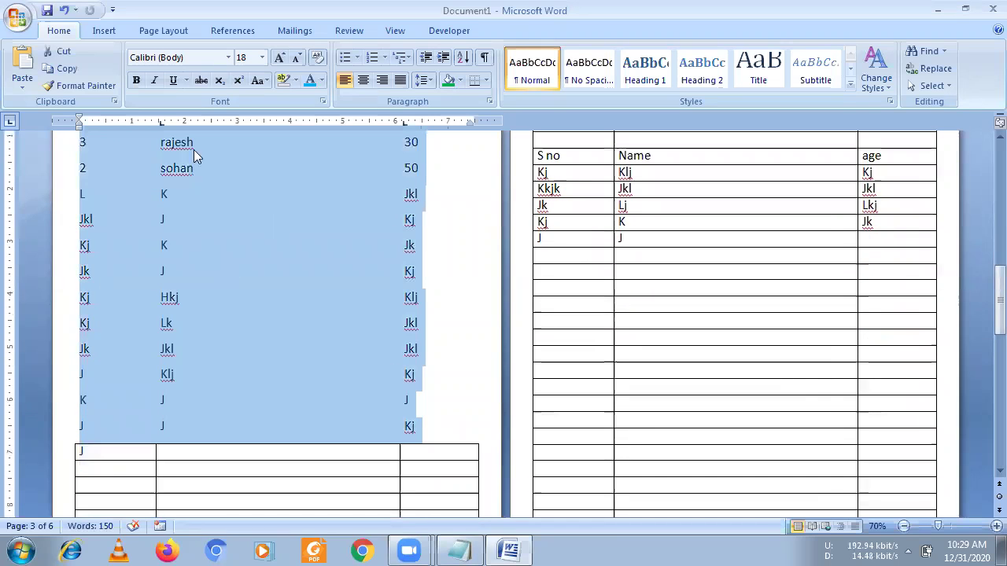
click(104, 31)
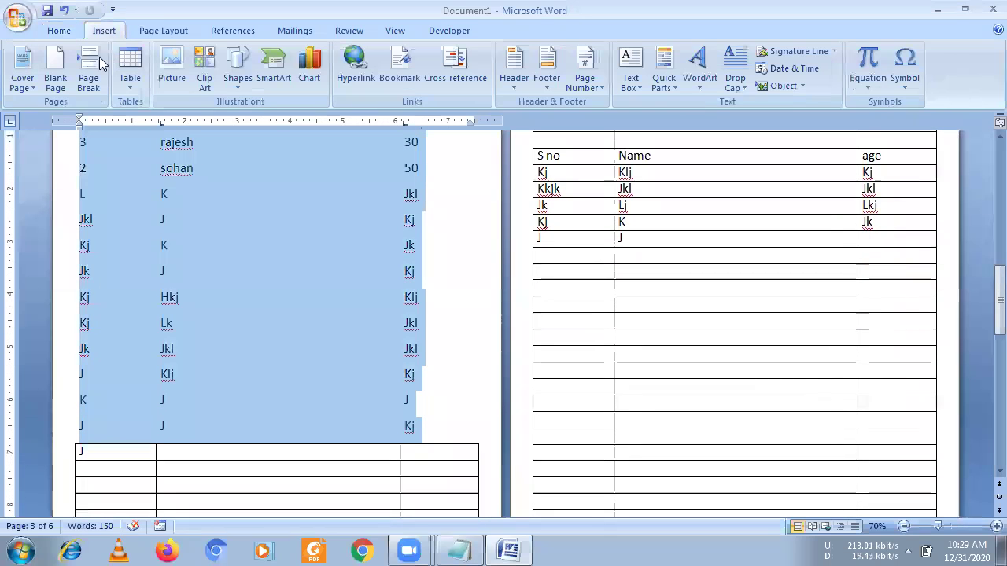
click(130, 74)
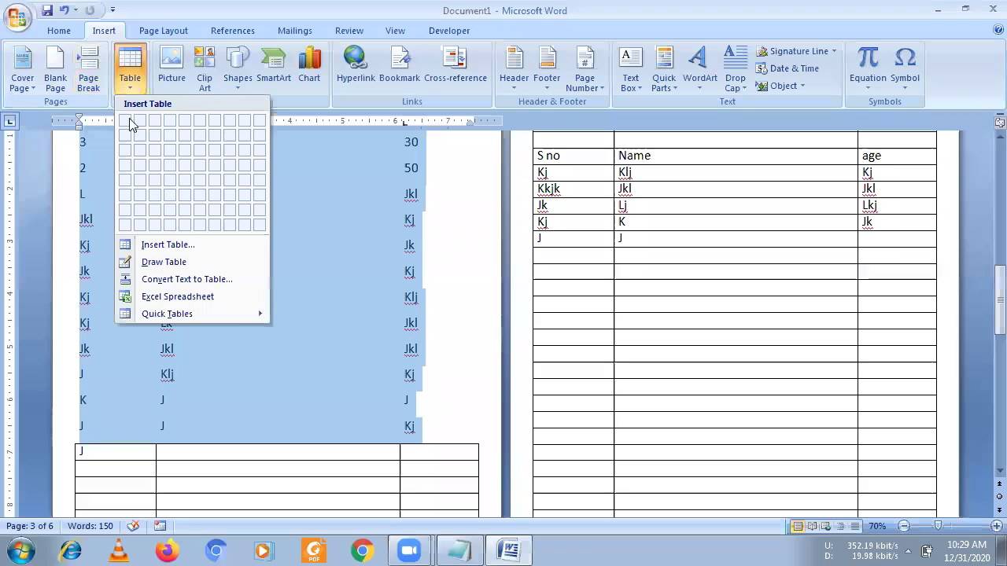
click(215, 281)
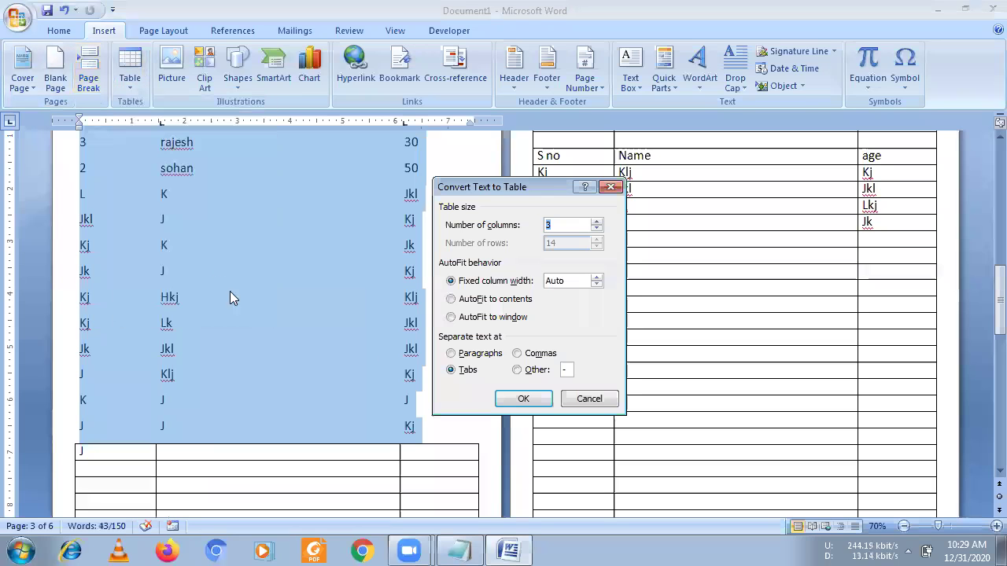
click(541, 404)
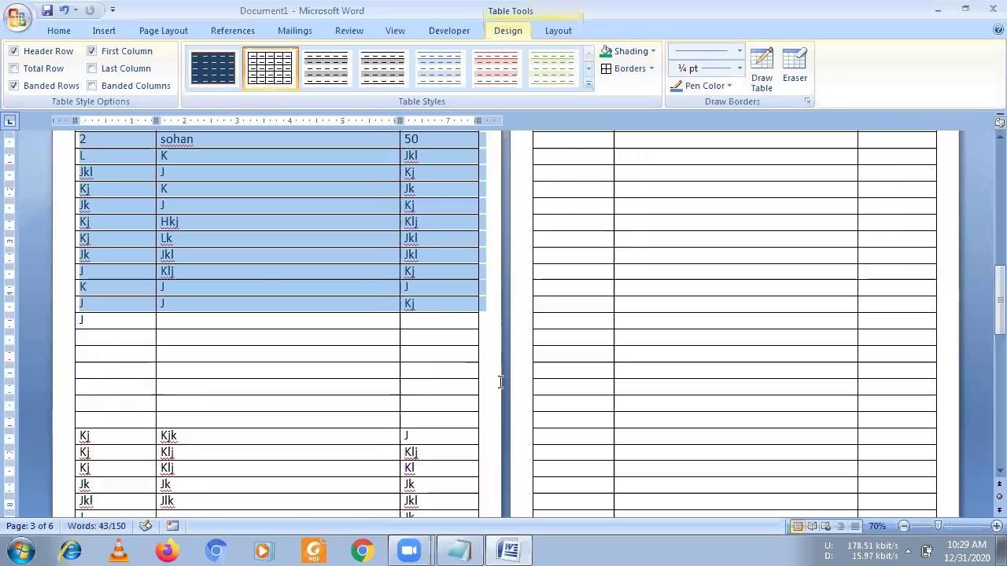
scroll(331, 323, up, 3)
Switch to the table Layout tab and scroll back up to the TABLE title on page 1
click(201, 244)
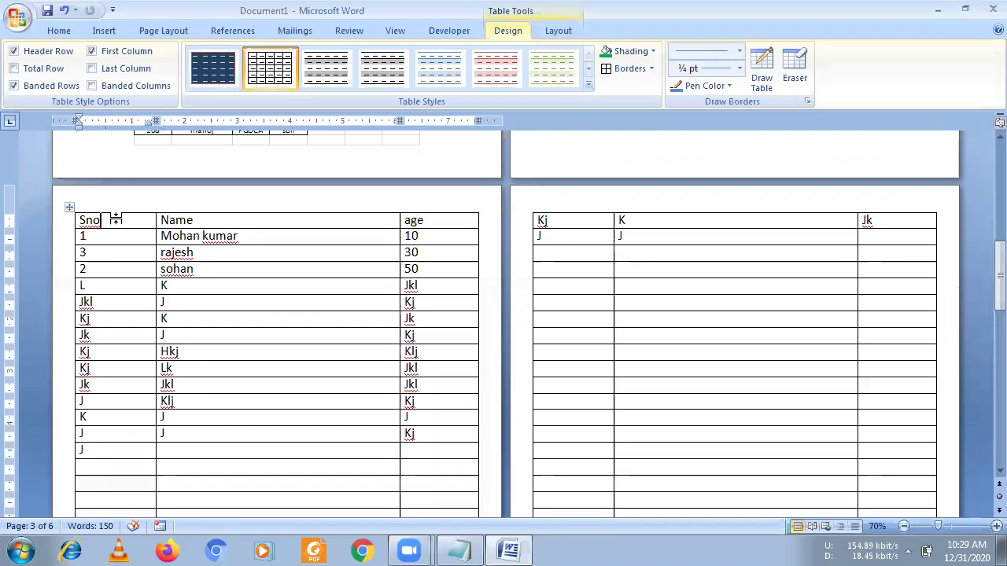
click(557, 30)
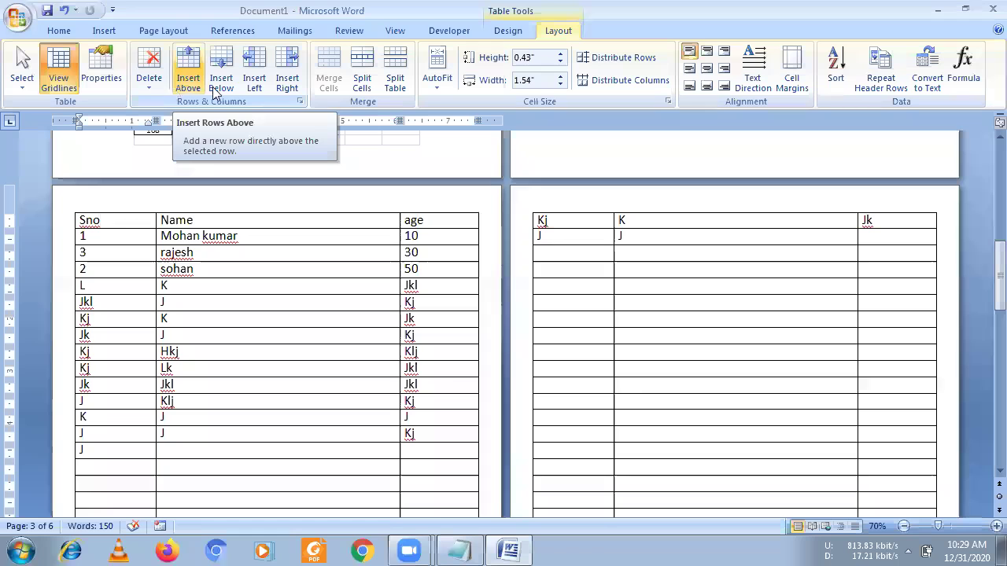
scroll(507, 249, up, 4)
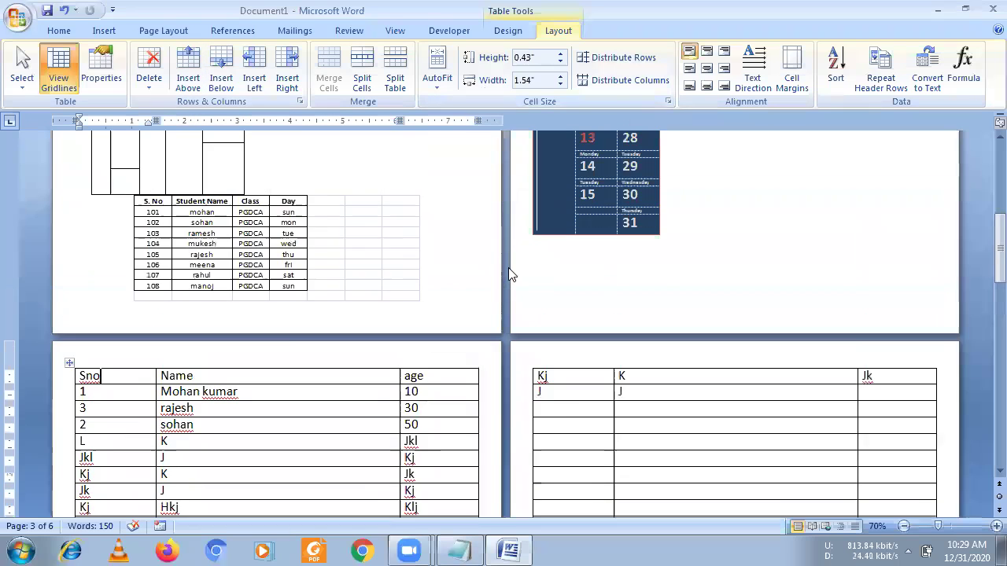
scroll(507, 259, up, 4)
scroll(506, 267, up, 3)
scroll(506, 271, up, 3)
scroll(506, 271, up, 1)
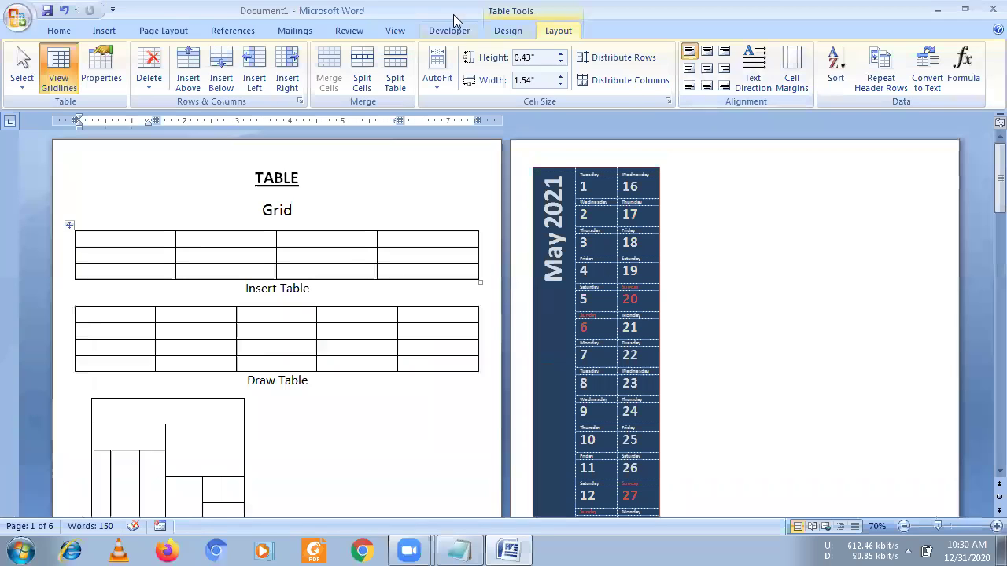
After the Grid heading, undo an inserted page break and preview a 5x5 table grid
click(343, 209)
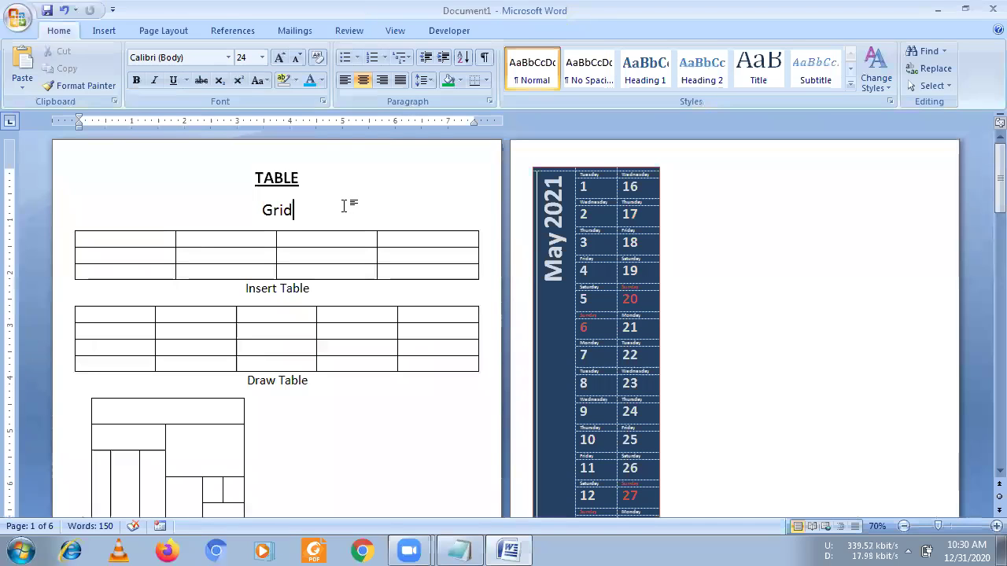
click(101, 34)
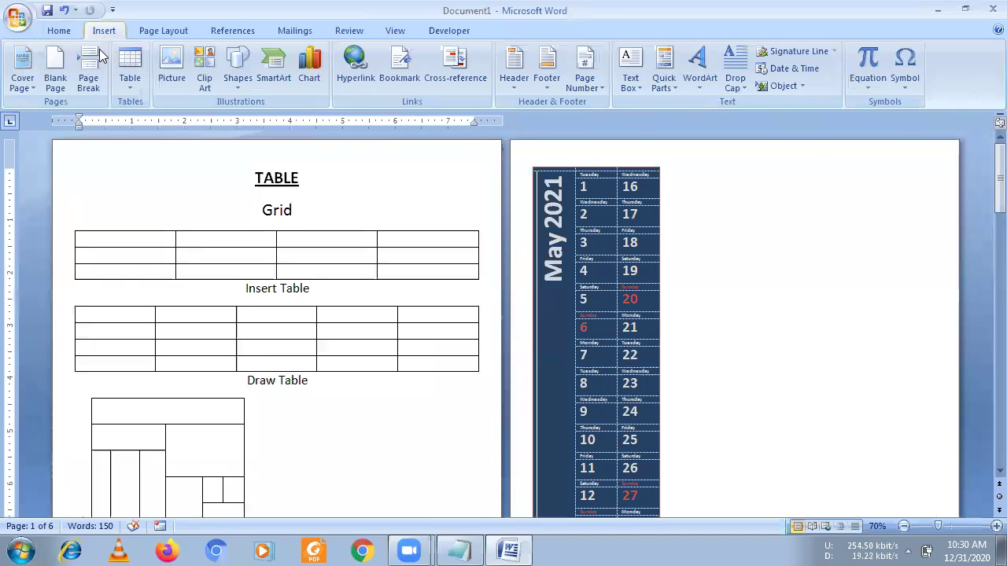
click(96, 83)
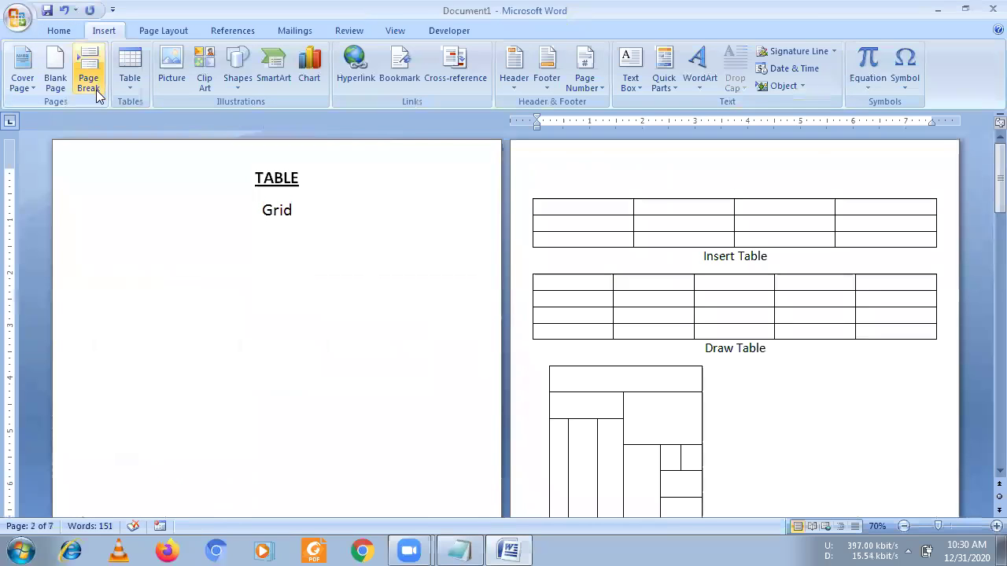
key(ctrl+z)
click(129, 80)
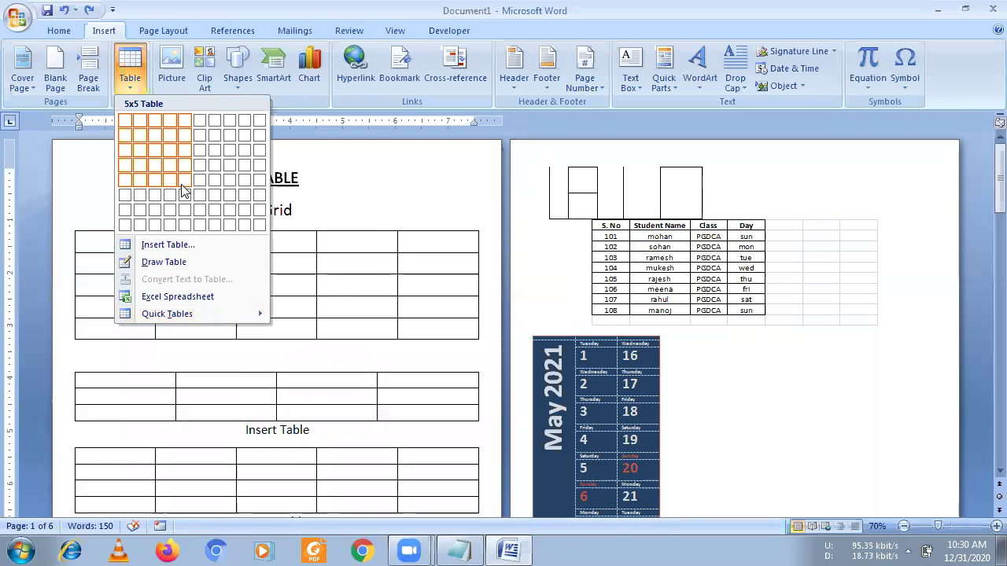
scroll(236, 171, down, 3)
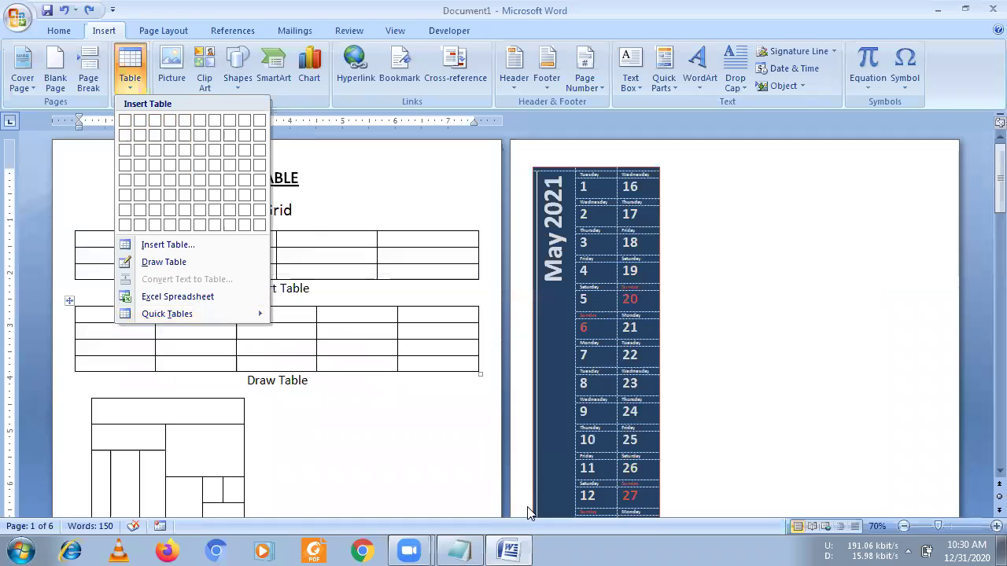